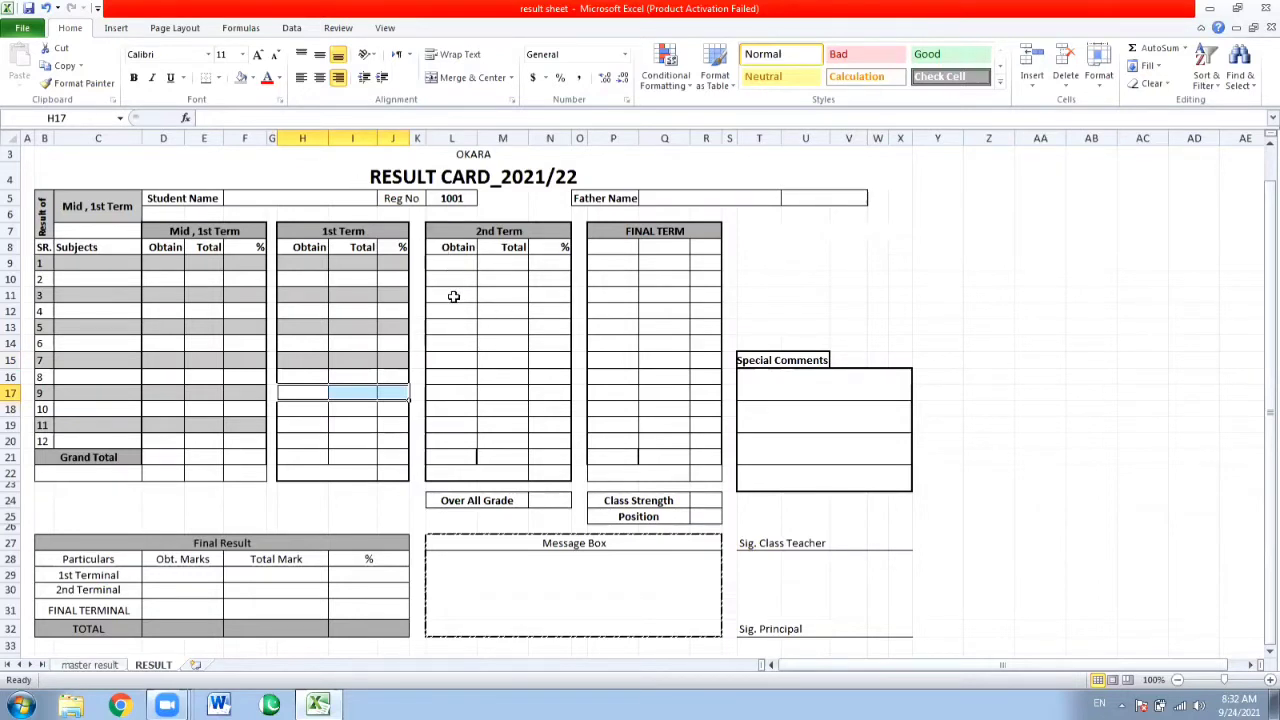
Fill the 2nd Term block's cells (columns L to N) grey for subject rows 3, 5, 7, 9 and 11.
drag(453, 297, 540, 297)
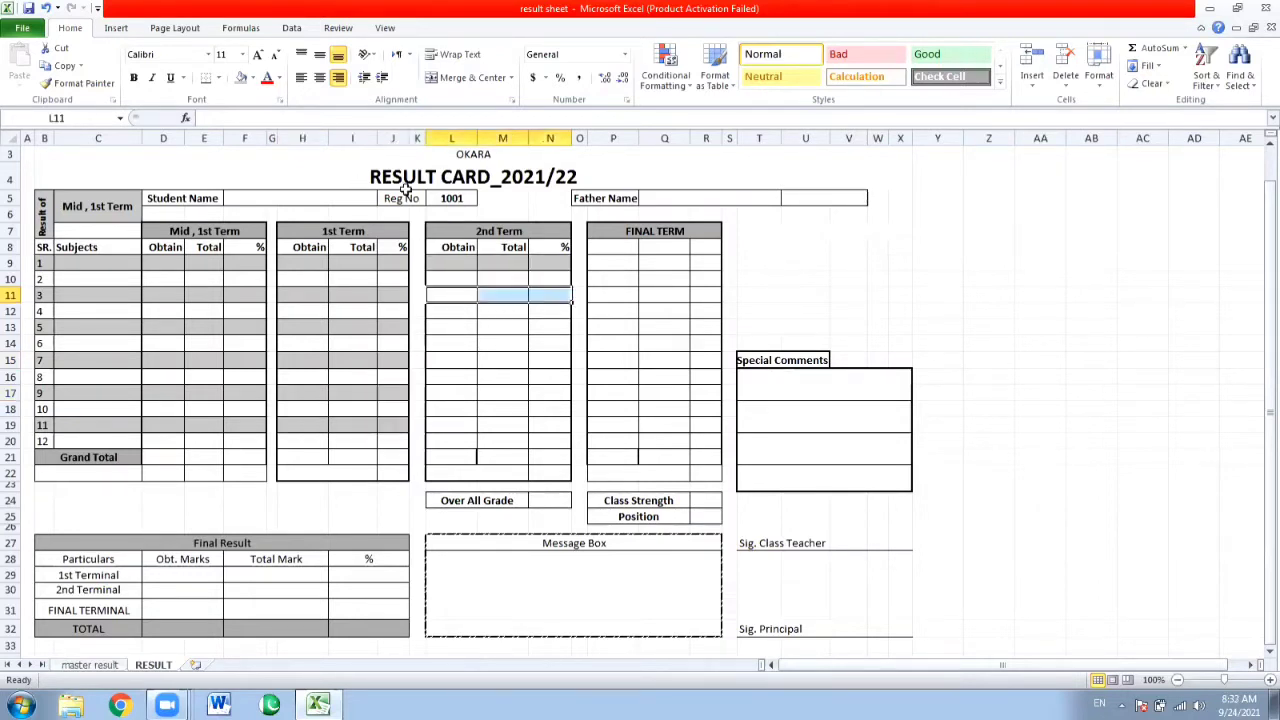
click(241, 79)
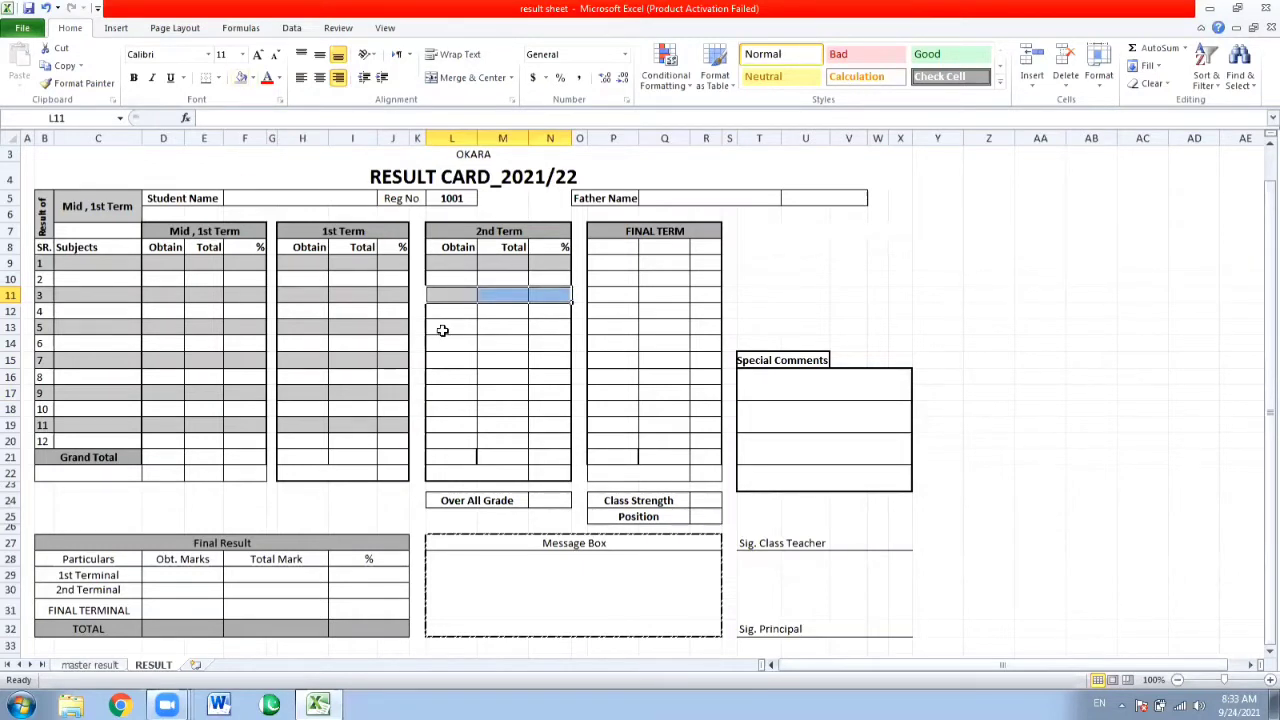
drag(442, 330, 540, 329)
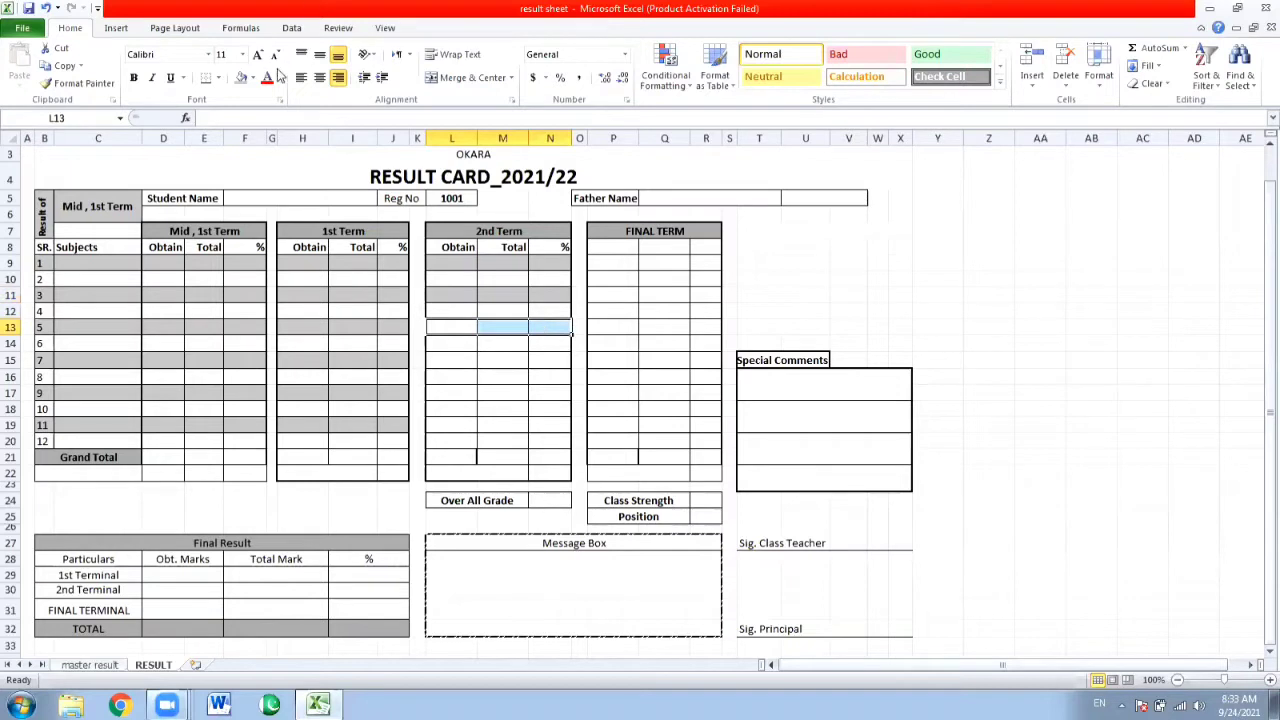
click(241, 79)
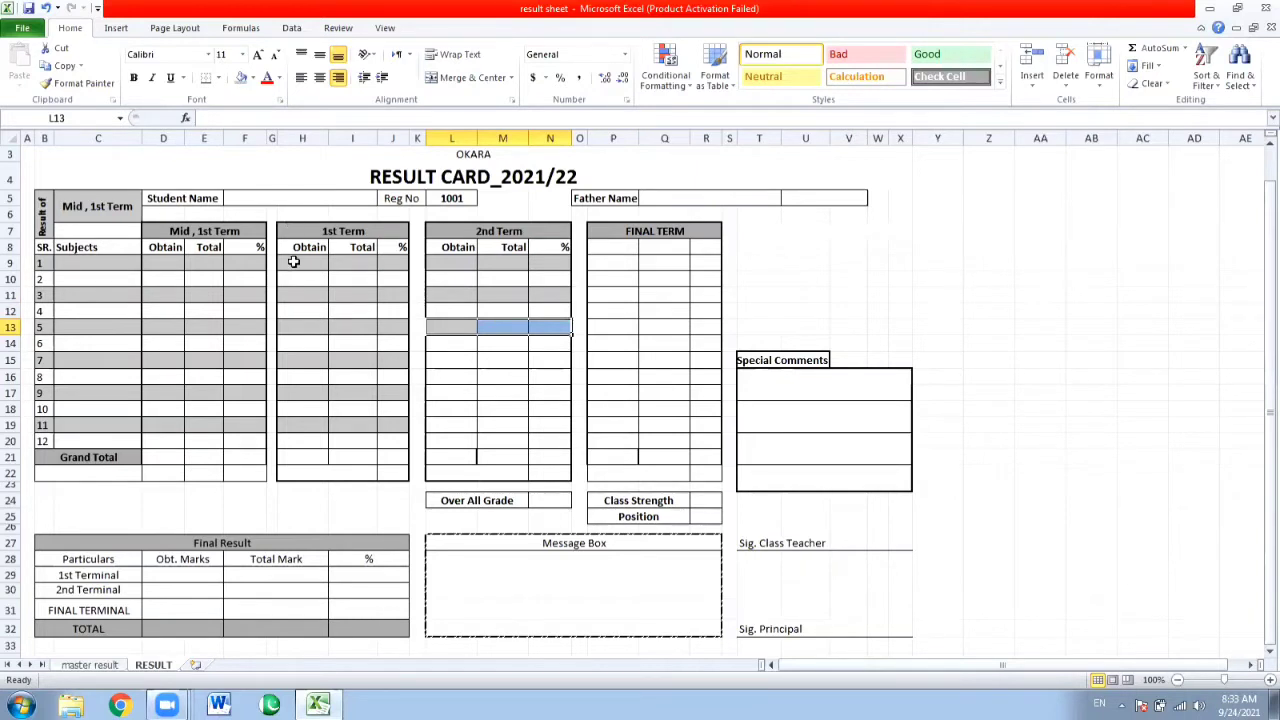
key(Down)
key(Down)
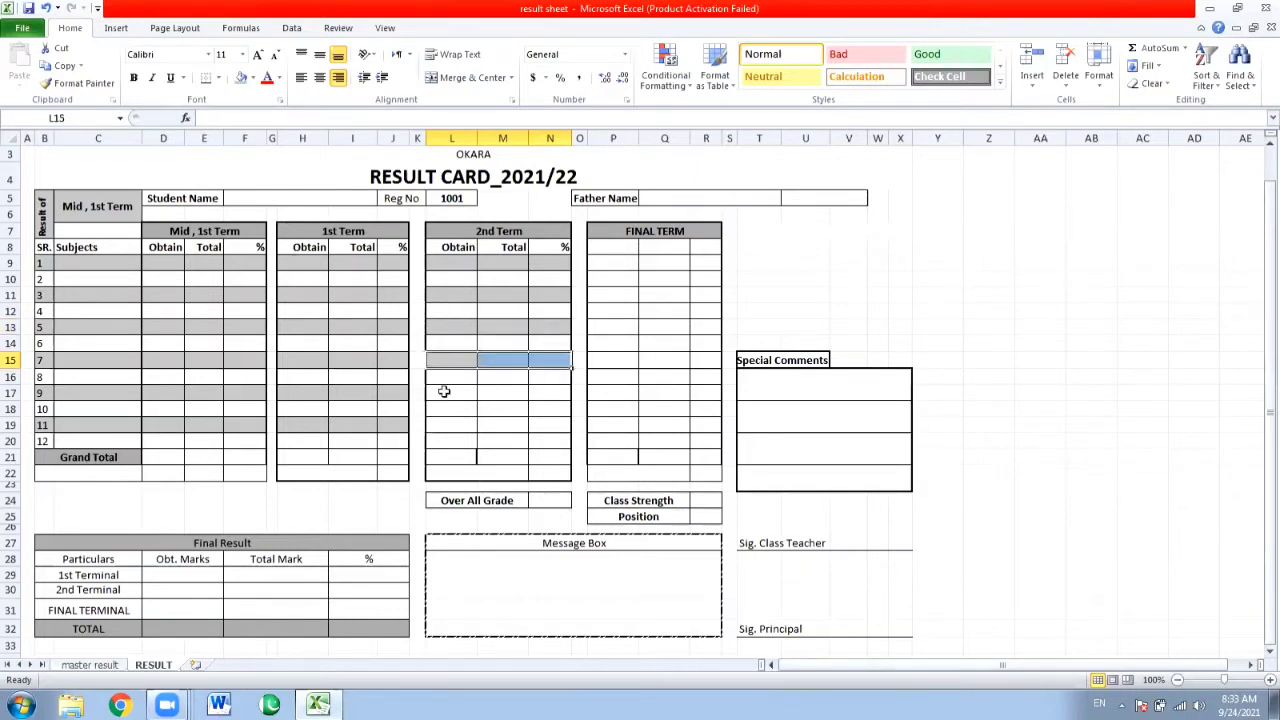
click(444, 391)
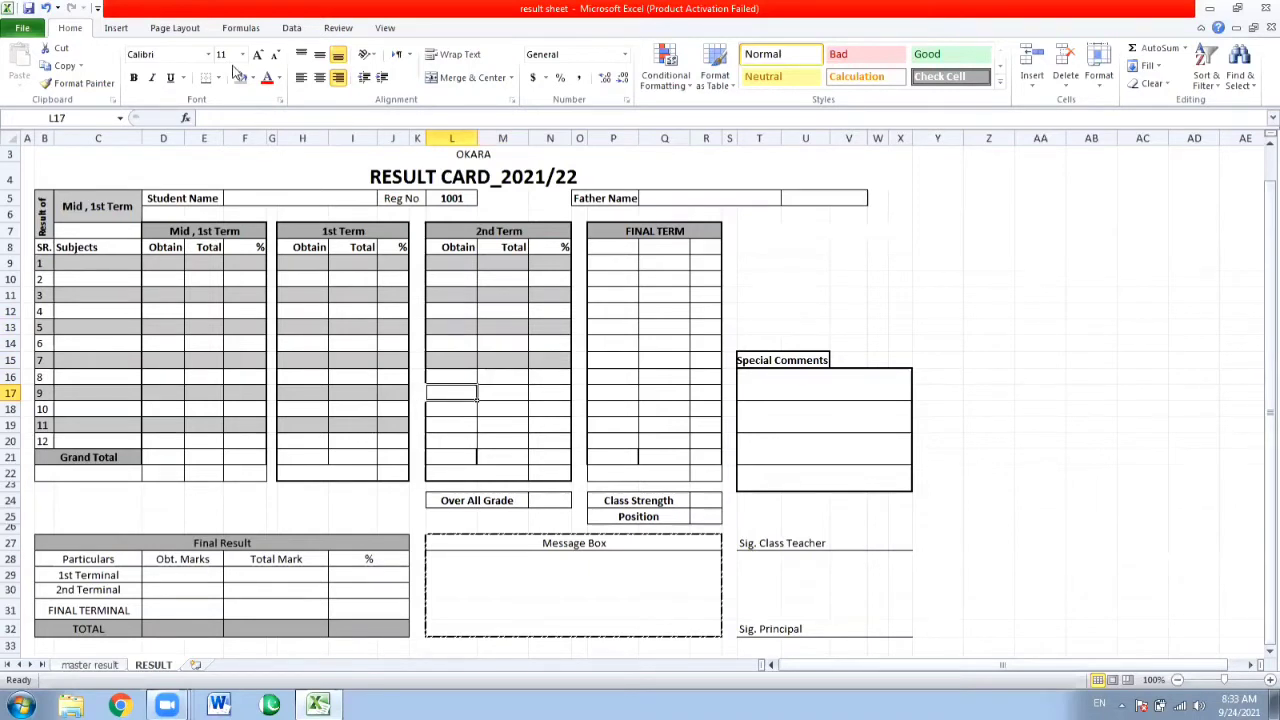
key(shift+Right)
key(shift+Right)
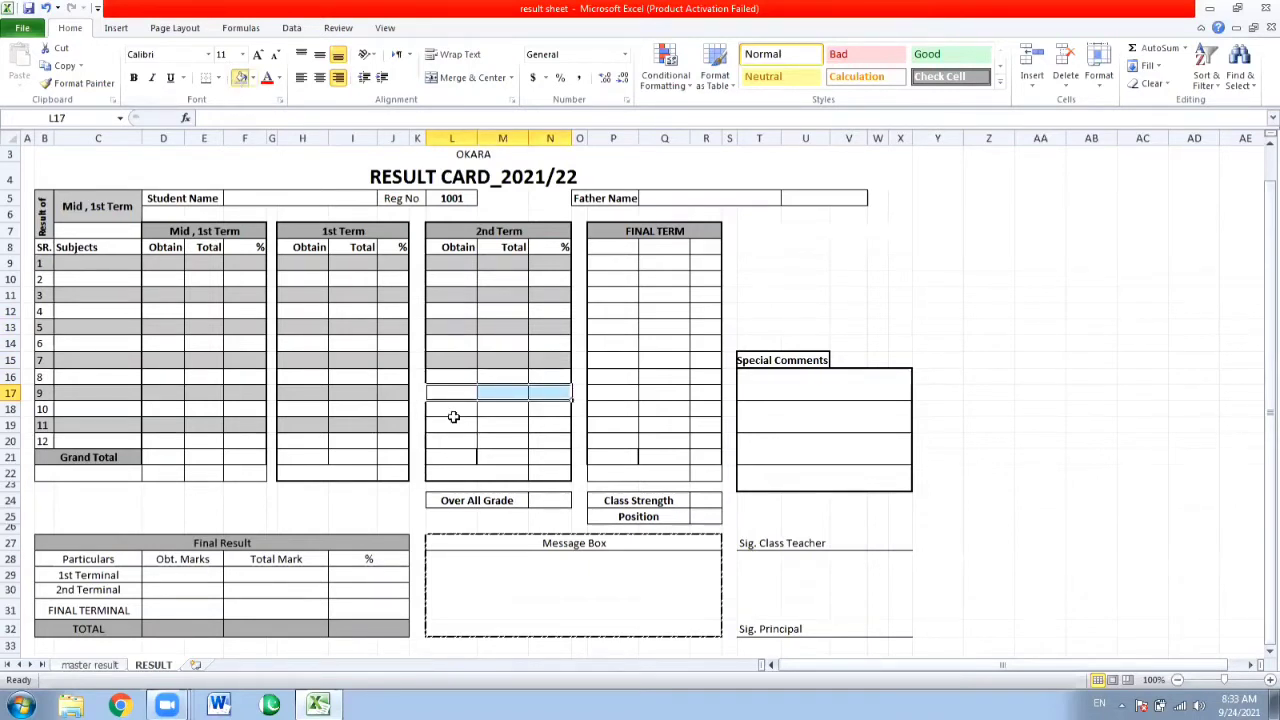
drag(453, 419, 543, 425)
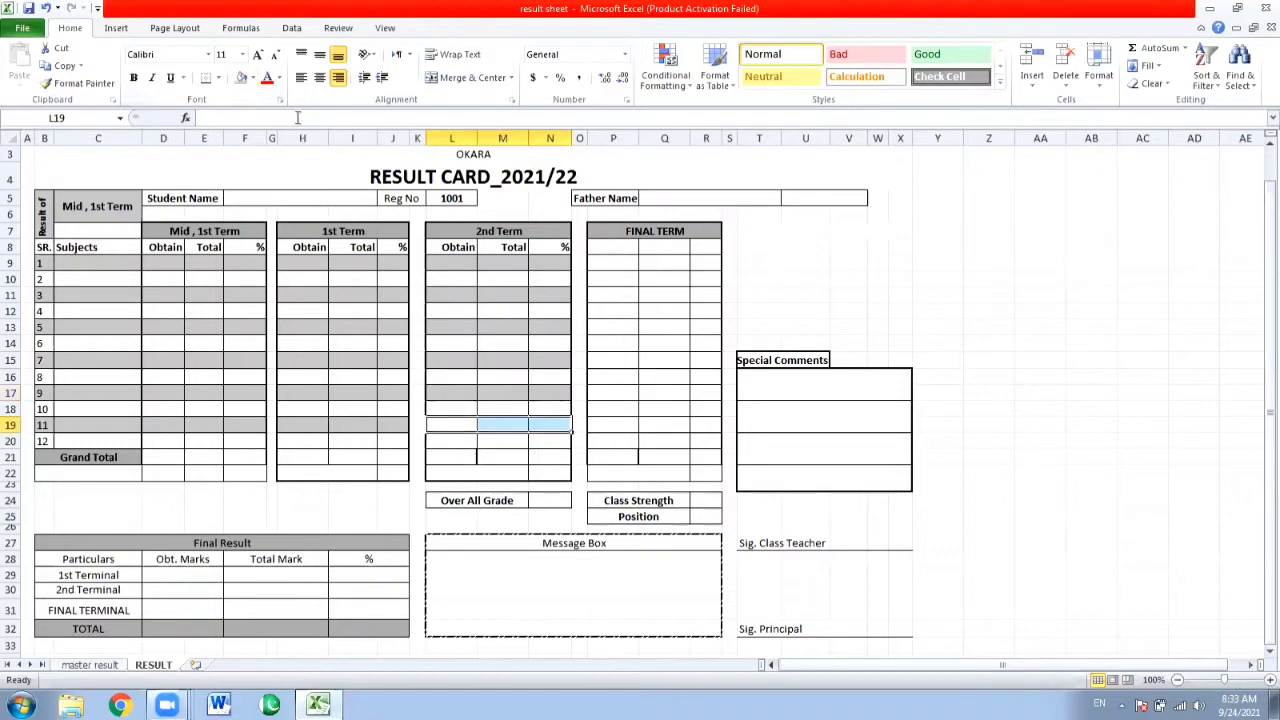
click(240, 79)
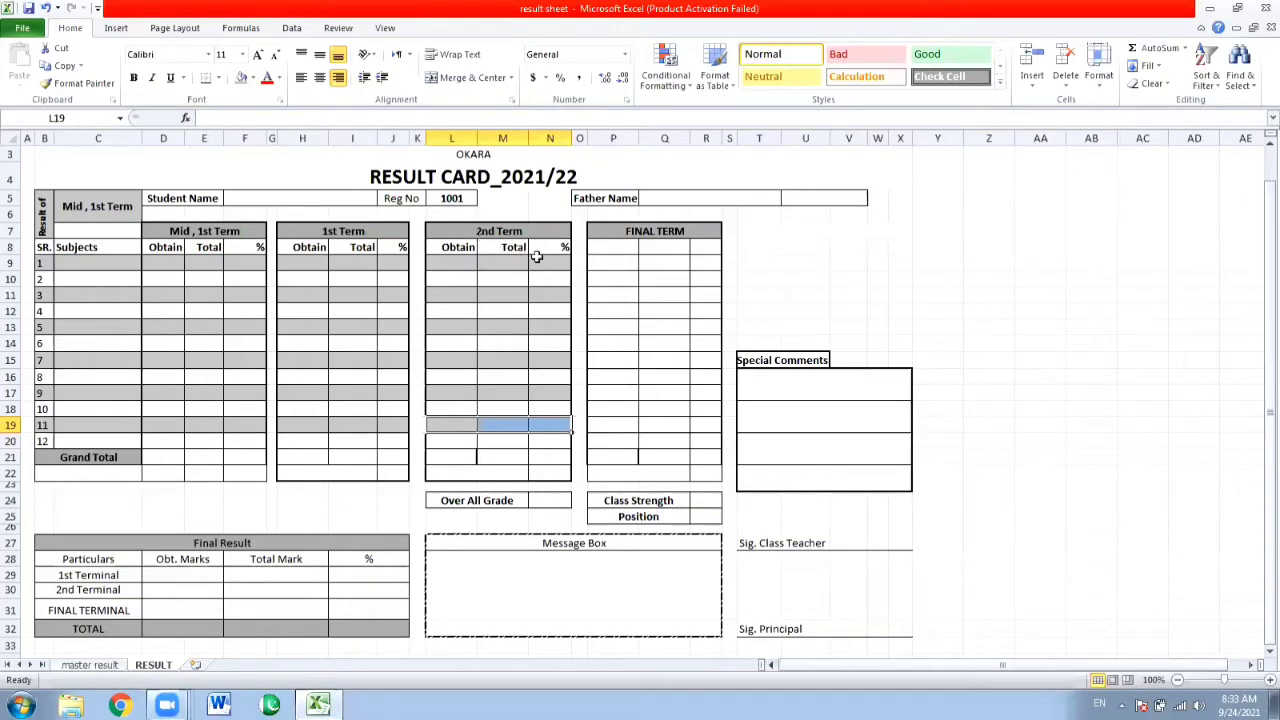
Change the FINAL TERM block heading to FINAL RESULT.
drag(619, 266, 700, 263)
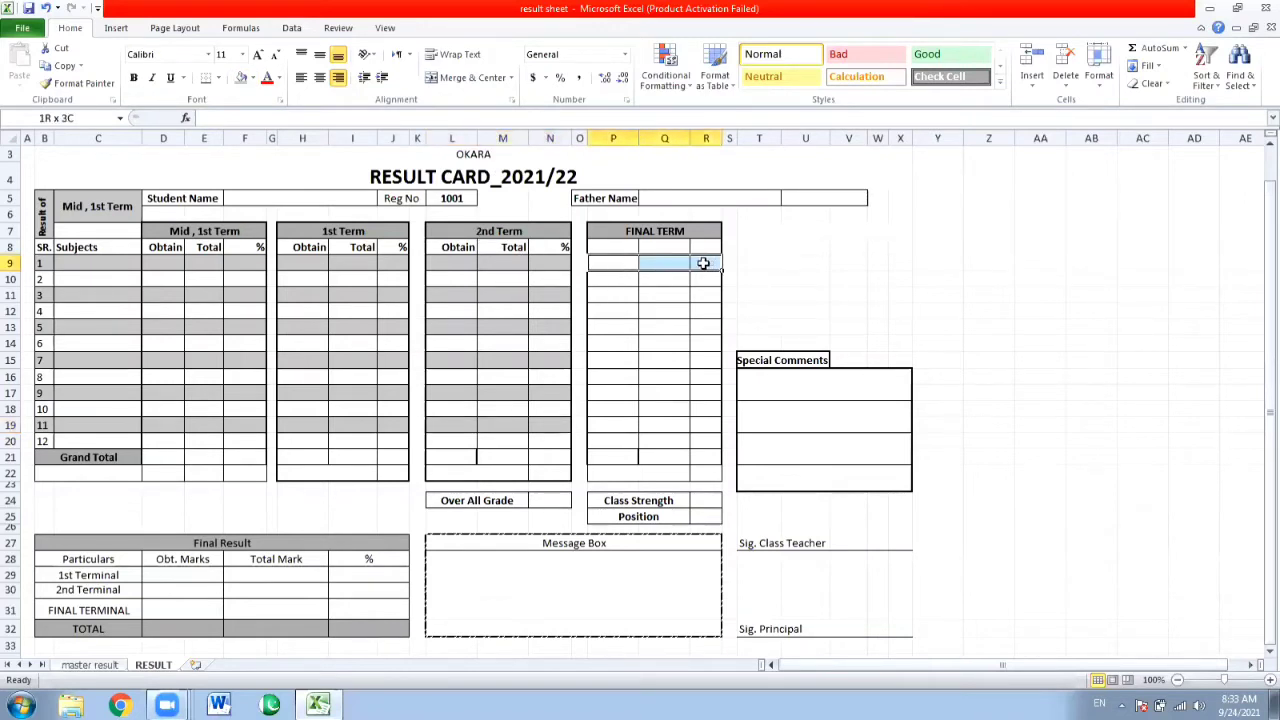
click(655, 226)
double_click(655, 226)
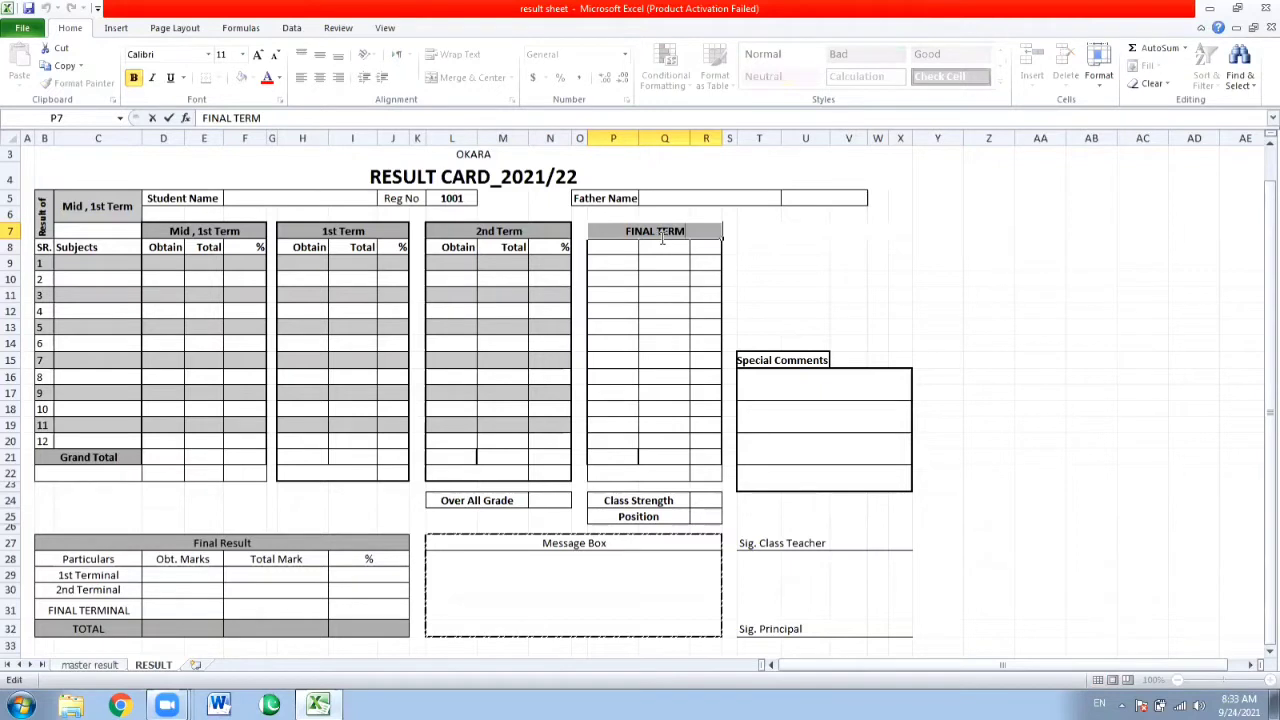
key(BackSpace)
key(BackSpace)
key(BackSpace)
key(BackSpace)
text(RESULT)
key(Return)
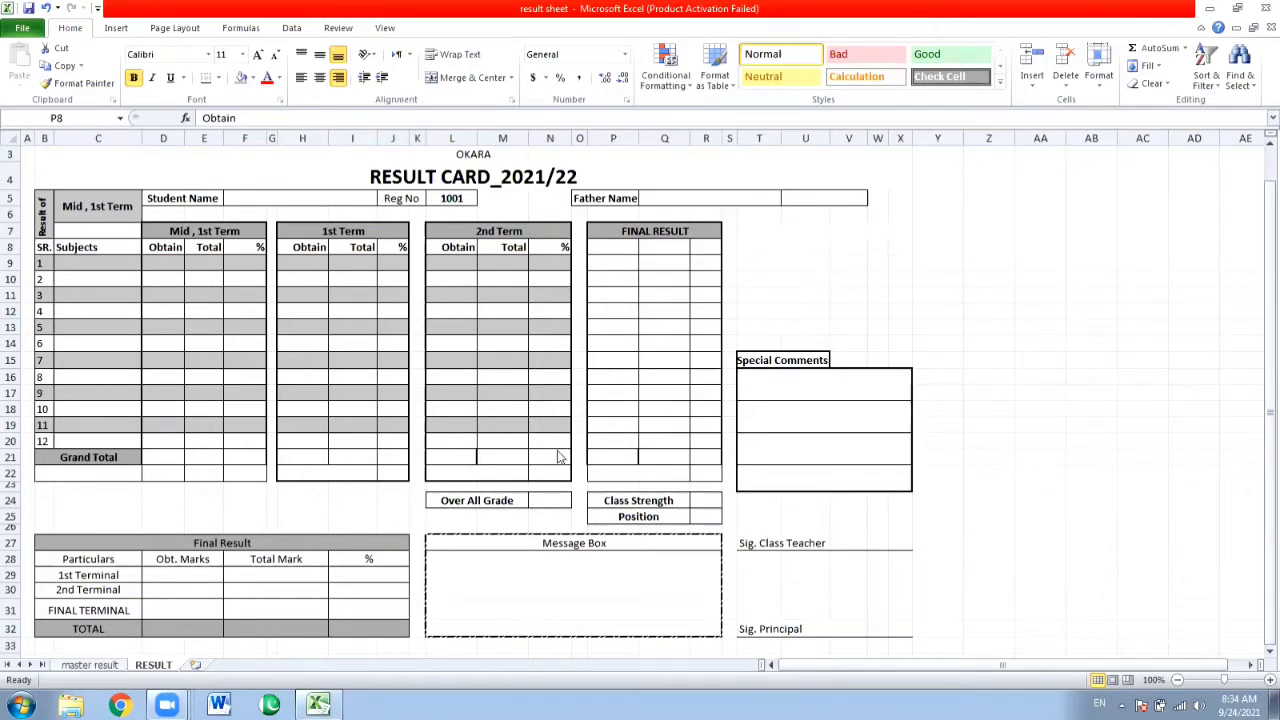
Enlarge the OKARA line under the school name to font size 16.
click(281, 559)
scroll(1258, 165, up, 1)
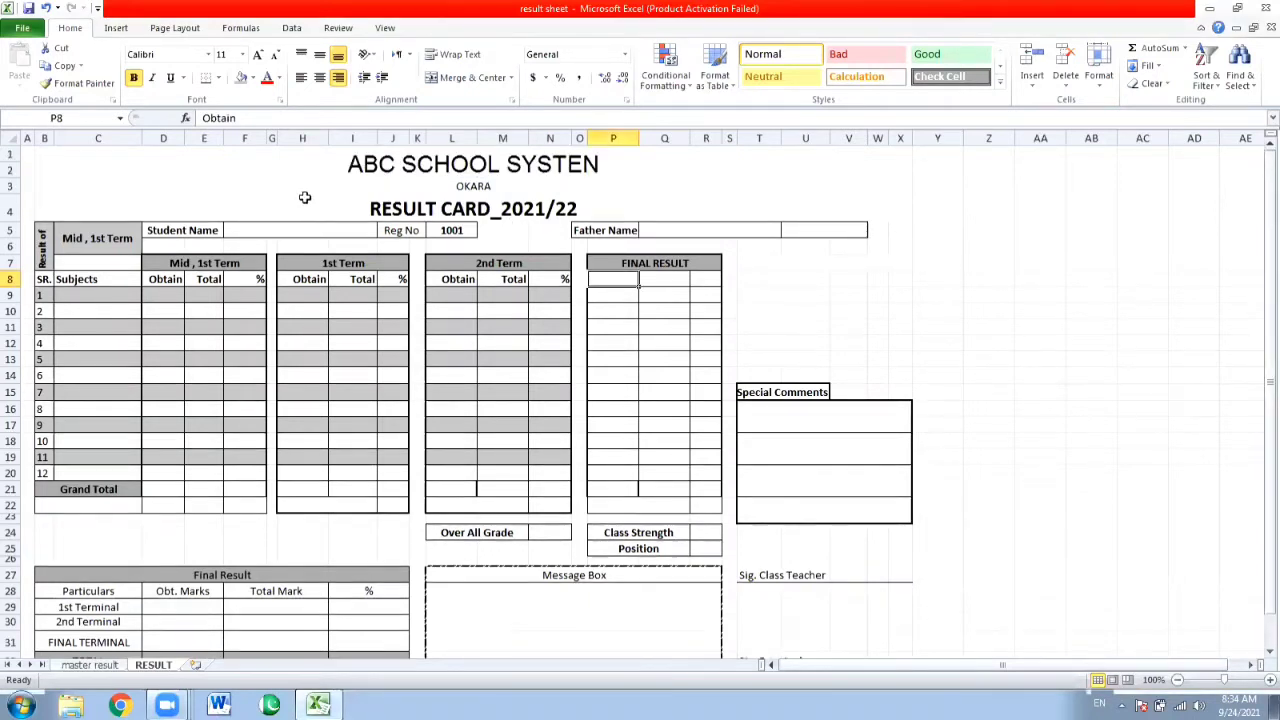
click(452, 183)
click(259, 57)
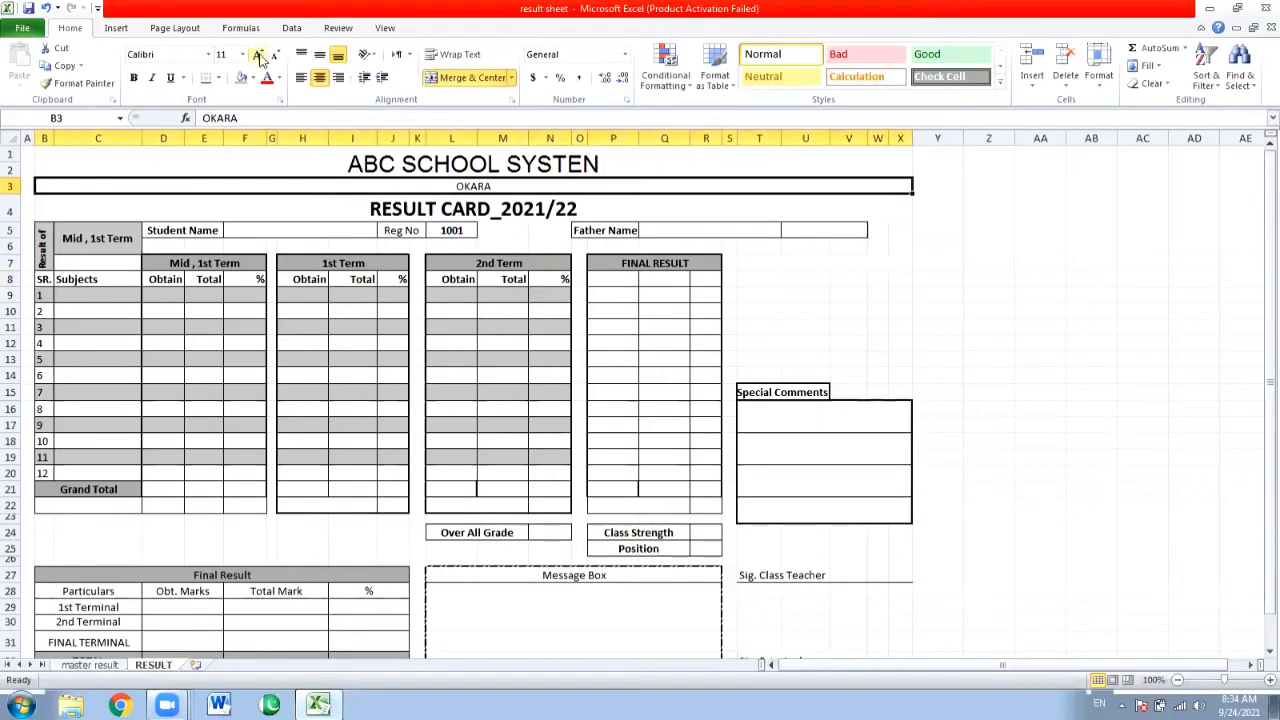
click(259, 57)
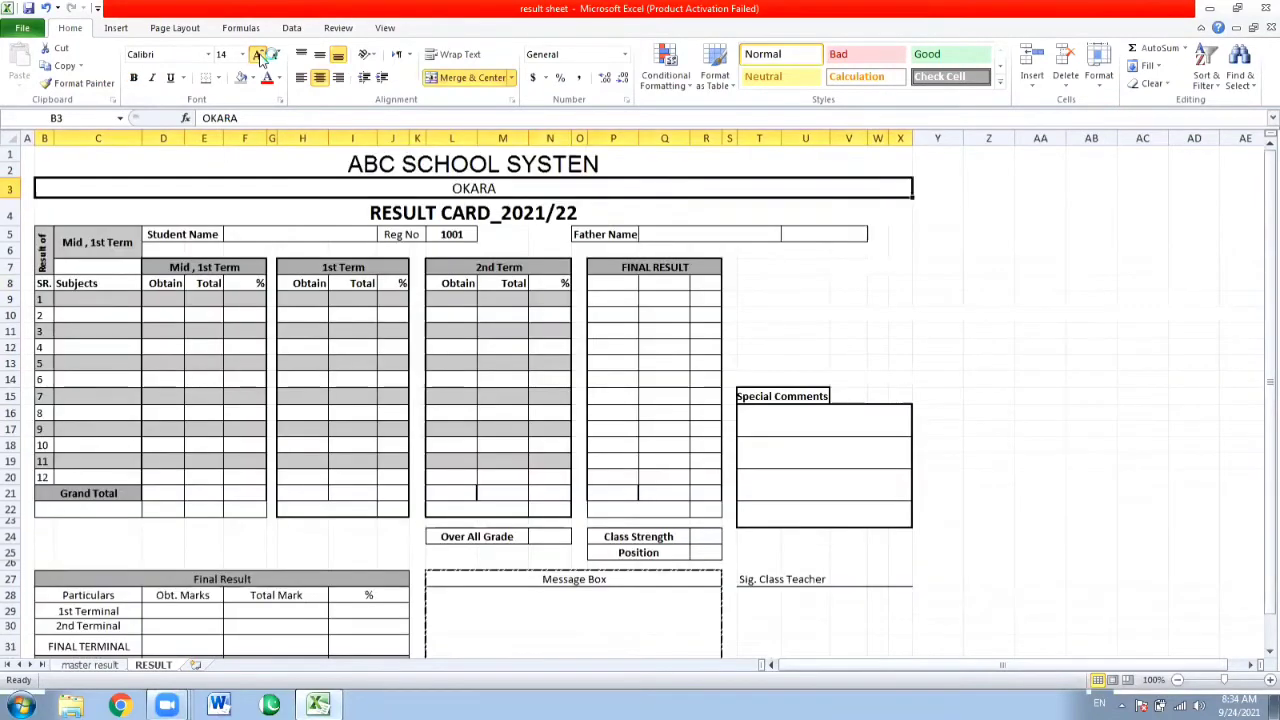
Set the font of the school name heading to Algerian.
click(324, 156)
click(208, 54)
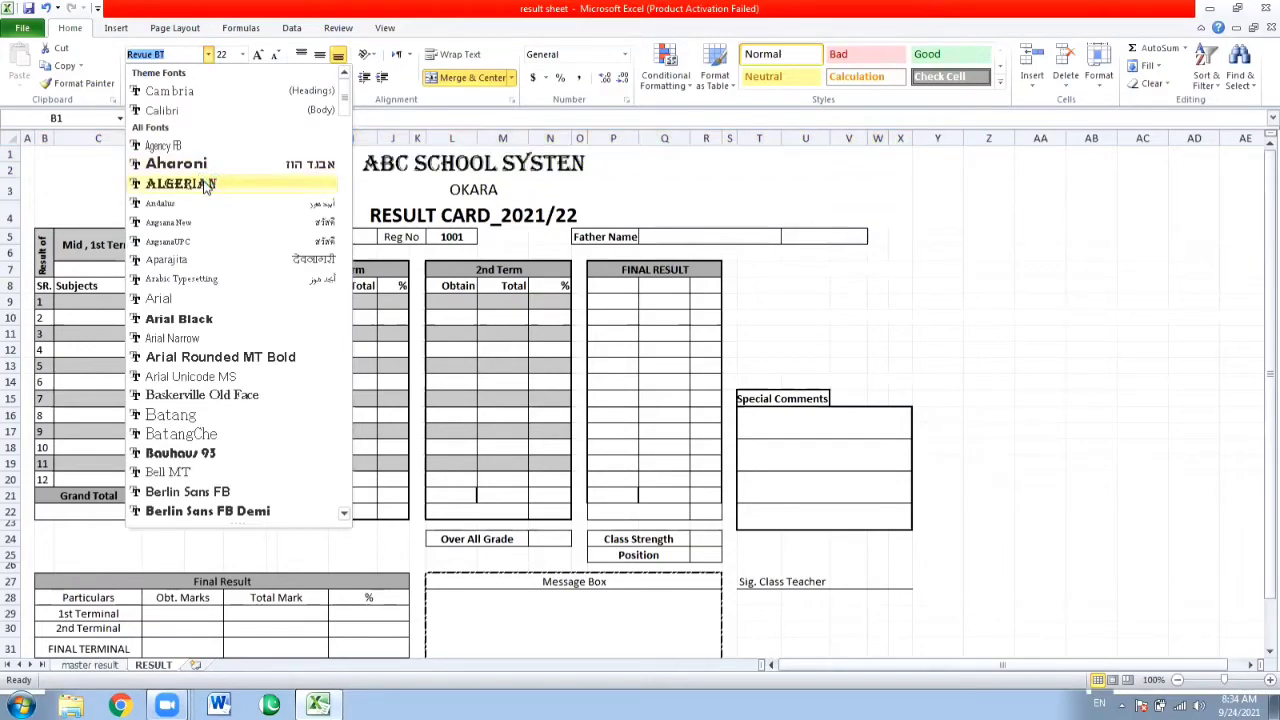
click(205, 185)
Make the OKARA line bold.
click(320, 193)
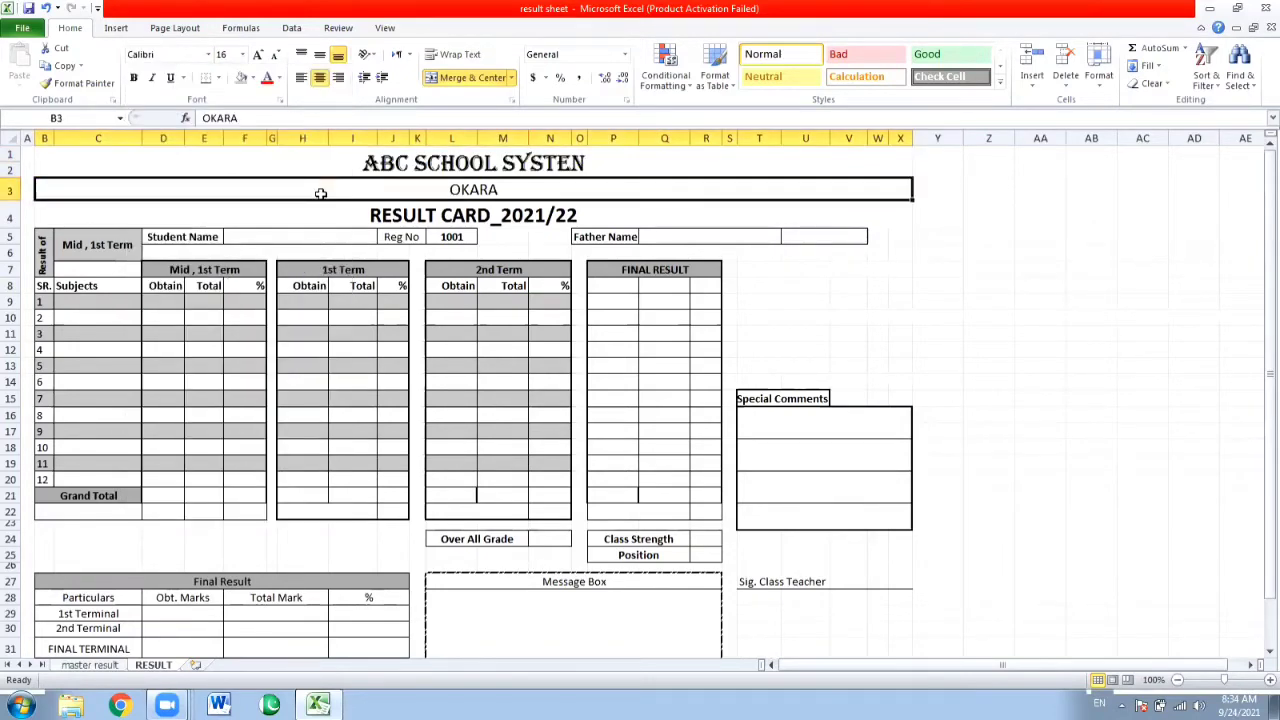
key(ctrl+b)
click(271, 303)
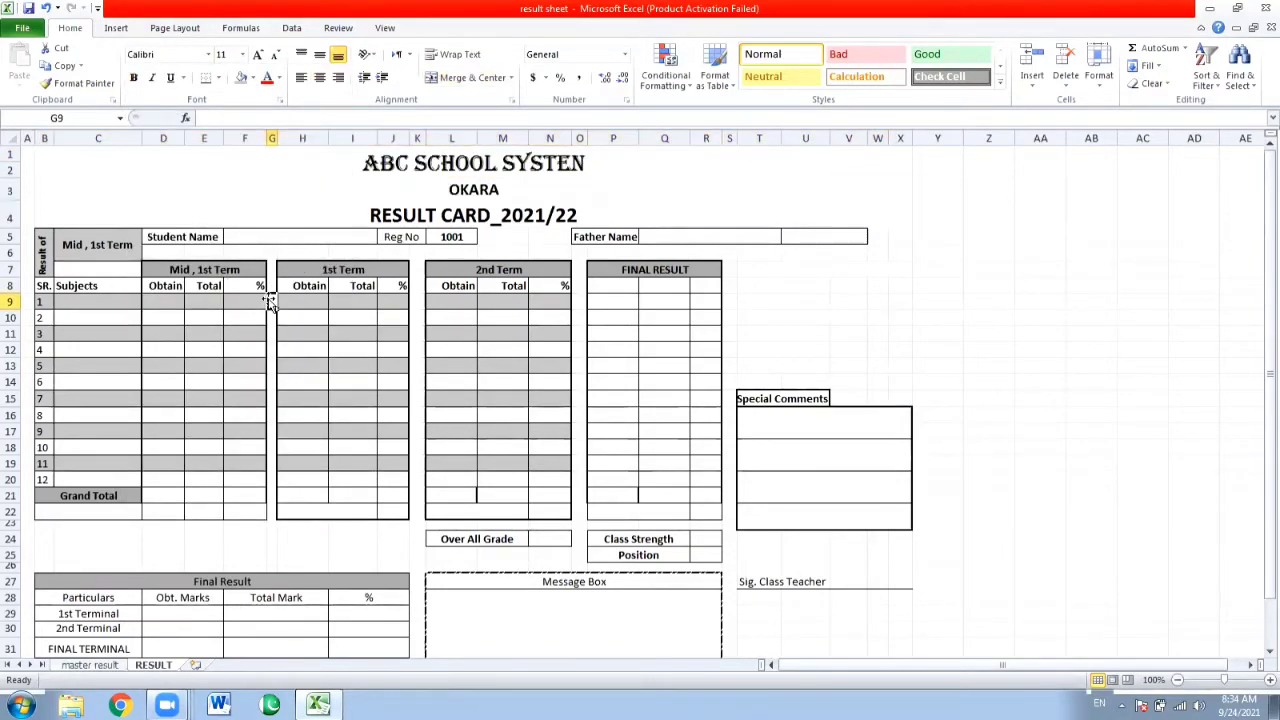
Enter the formula =VLOOKUP('master result'!A3:AQ3,2,FALSE) in the Student Name cell, F5, of the RESULT sheet.
click(272, 234)
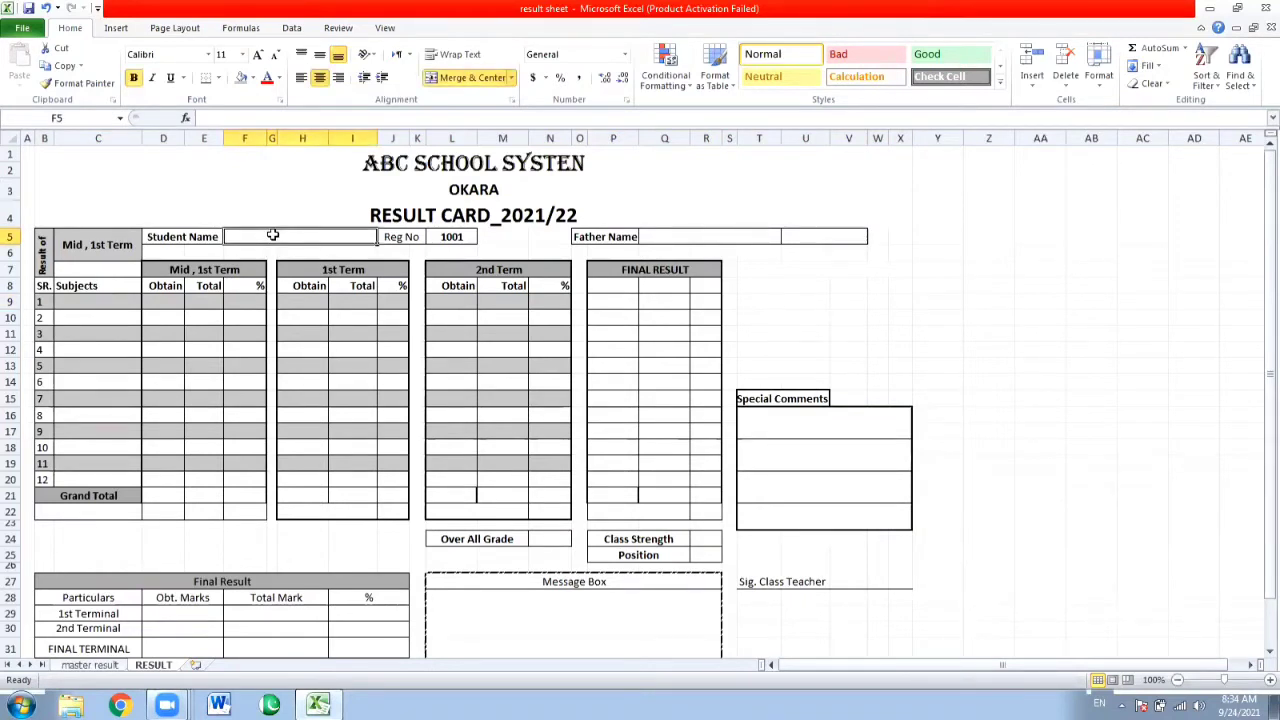
text(=)
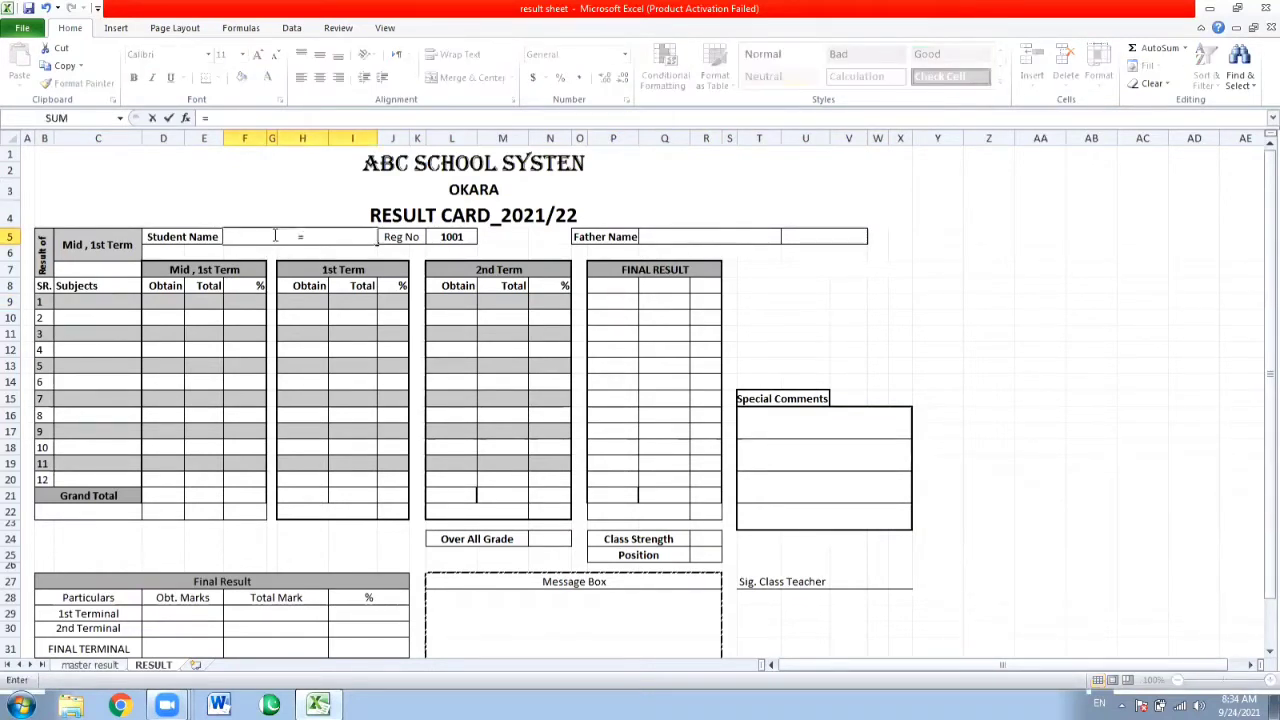
text(VLOOKUP)
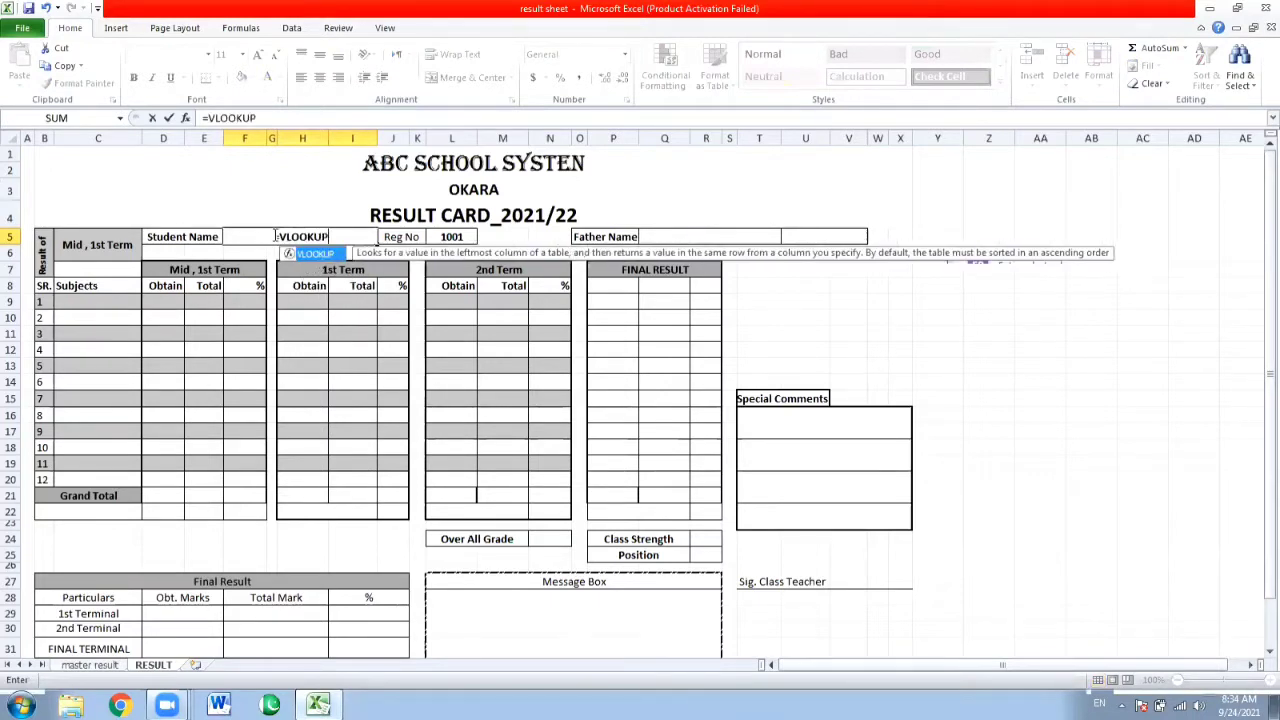
text(()
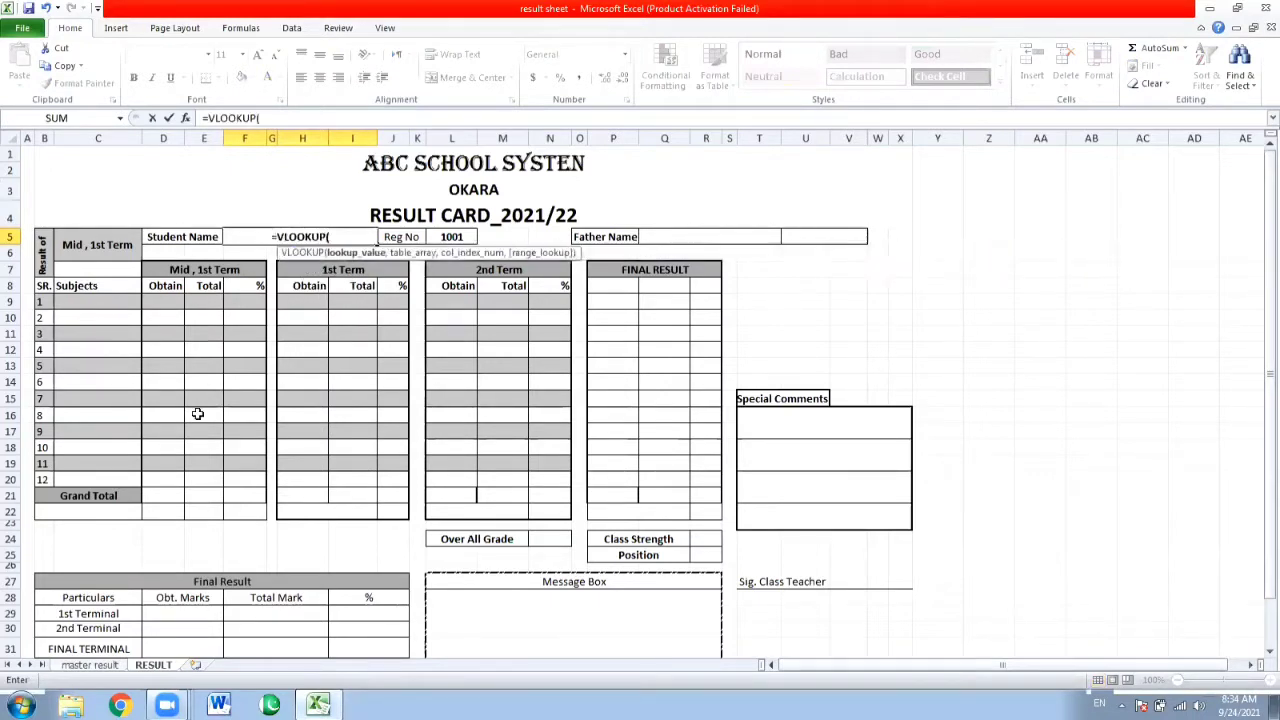
click(95, 665)
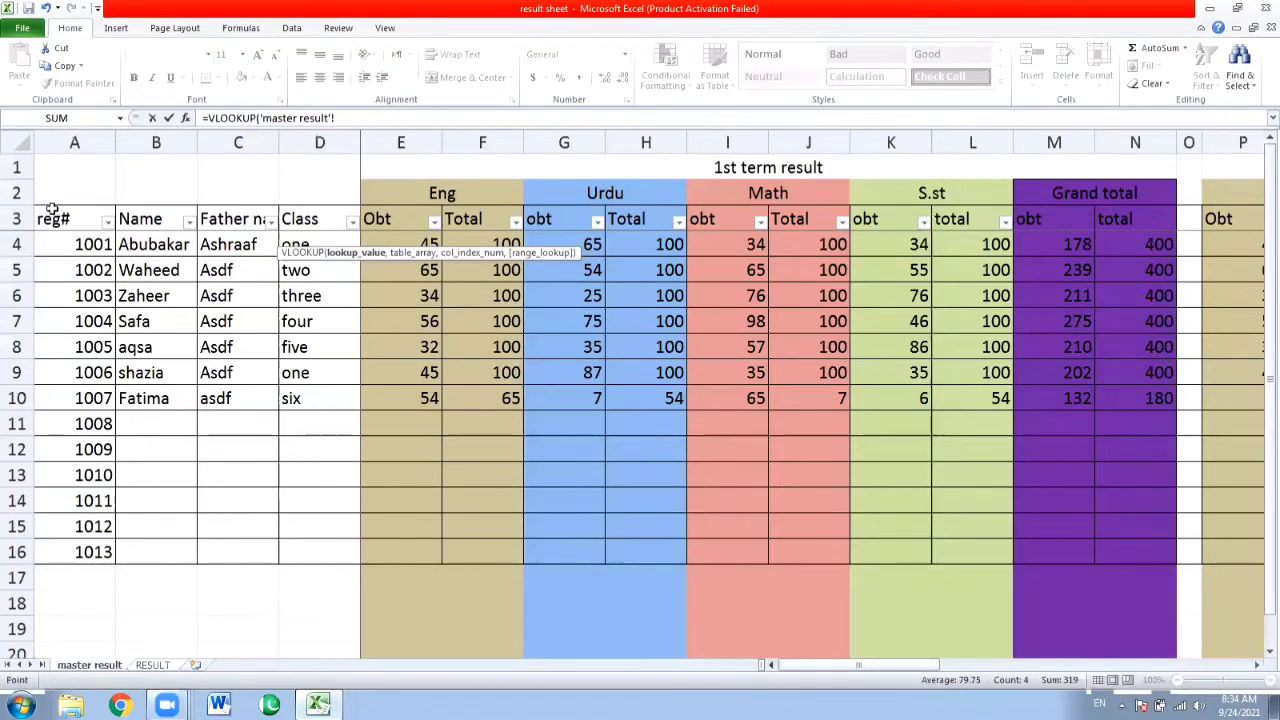
drag(55, 212, 330, 205)
drag(407, 204, 846, 222)
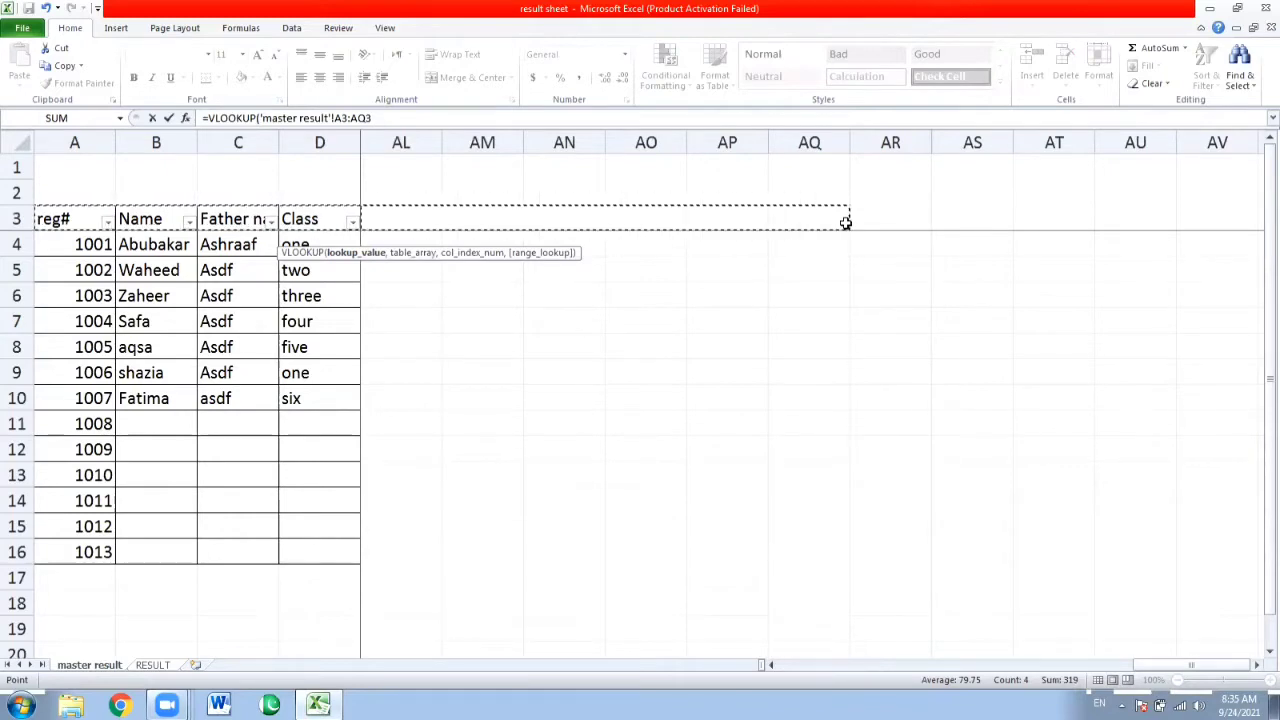
text(,2)
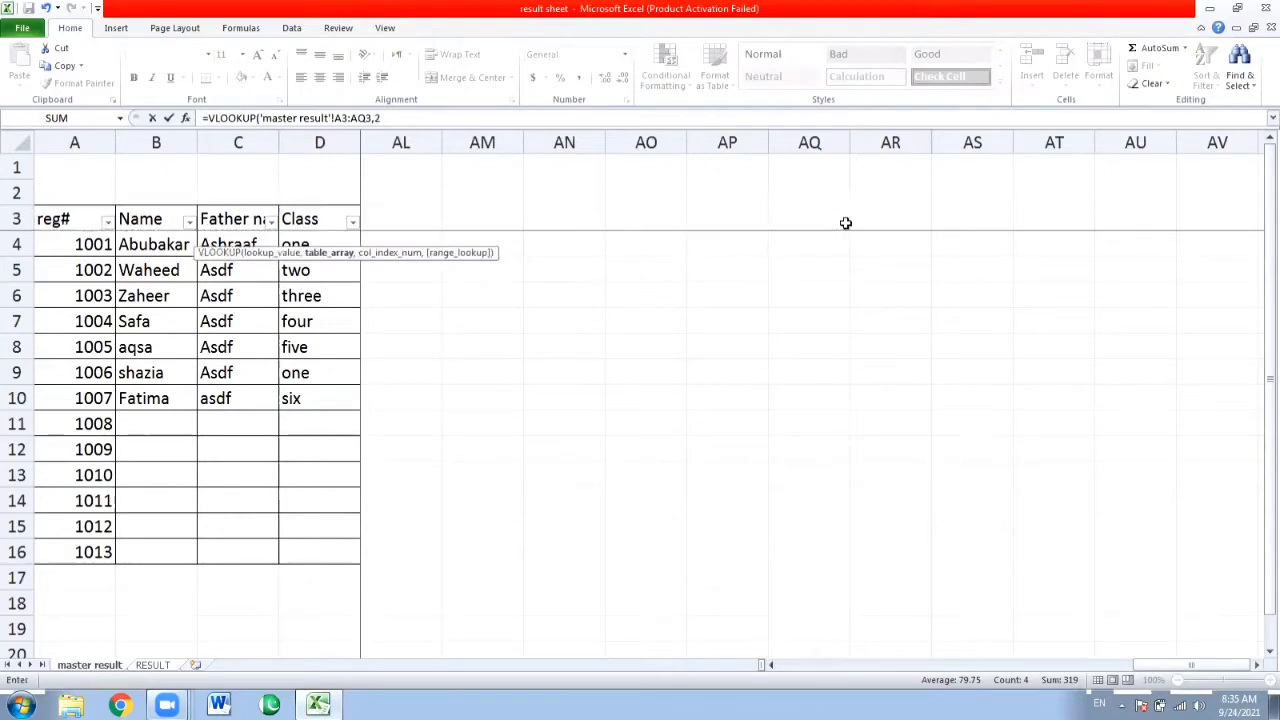
text(,FAL)
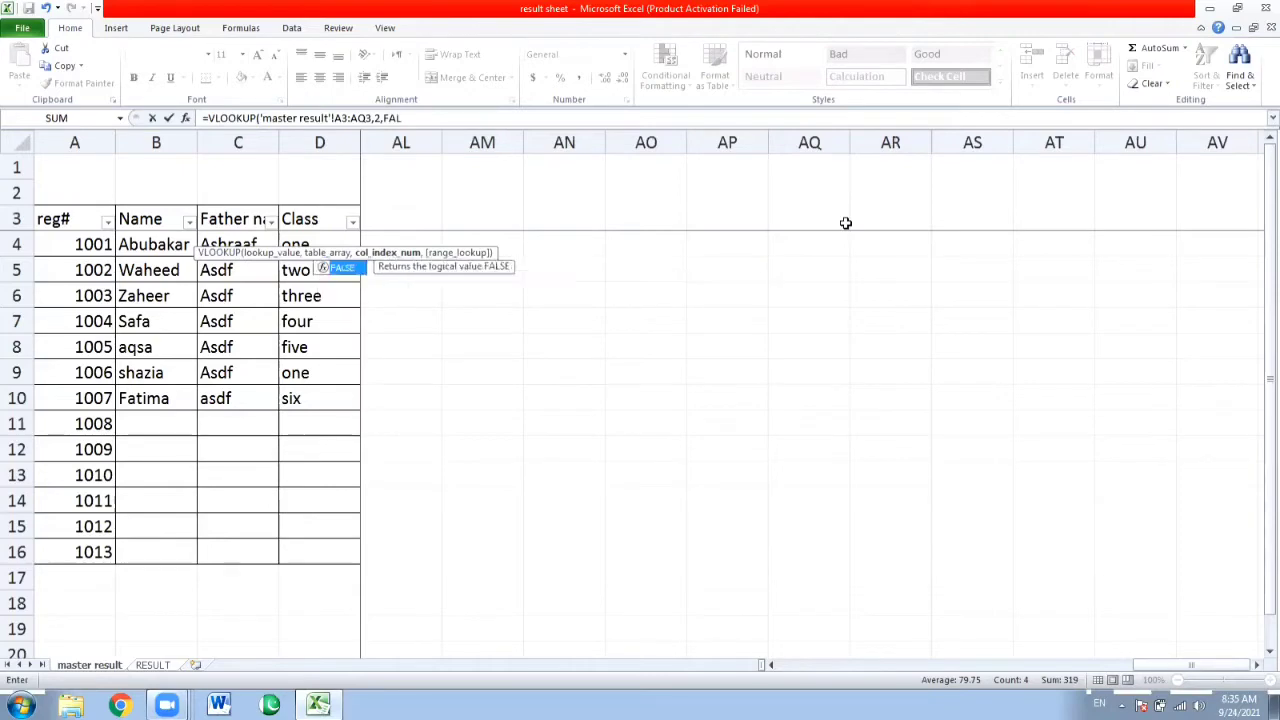
text(SE)
key(Return)
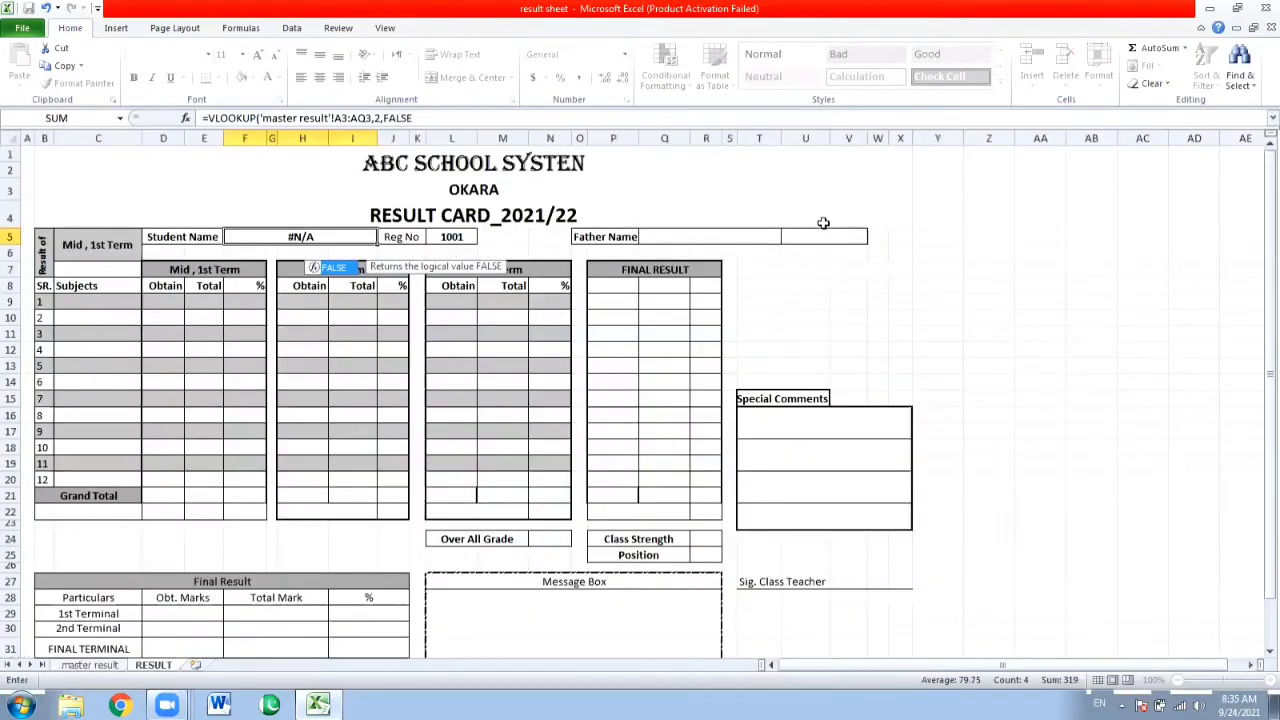
Check the Student Name formula against the reg#, Name and Class columns of the master result sheet.
click(335, 224)
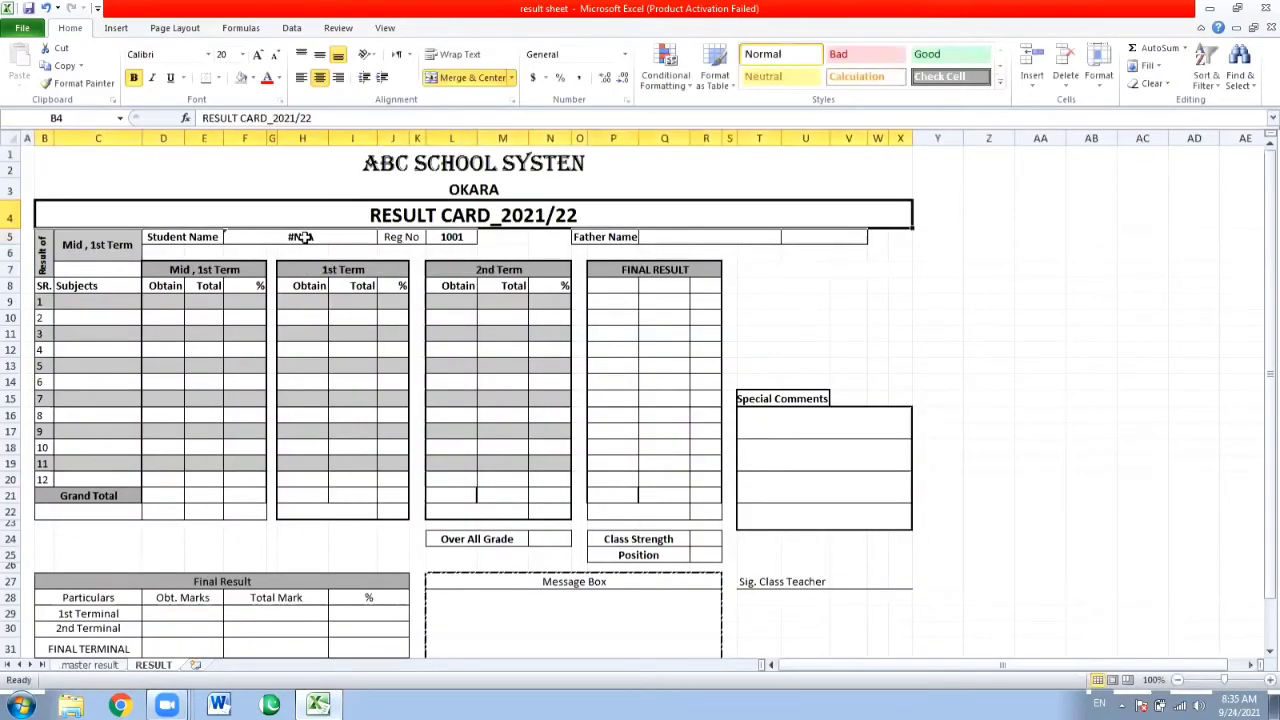
click(302, 237)
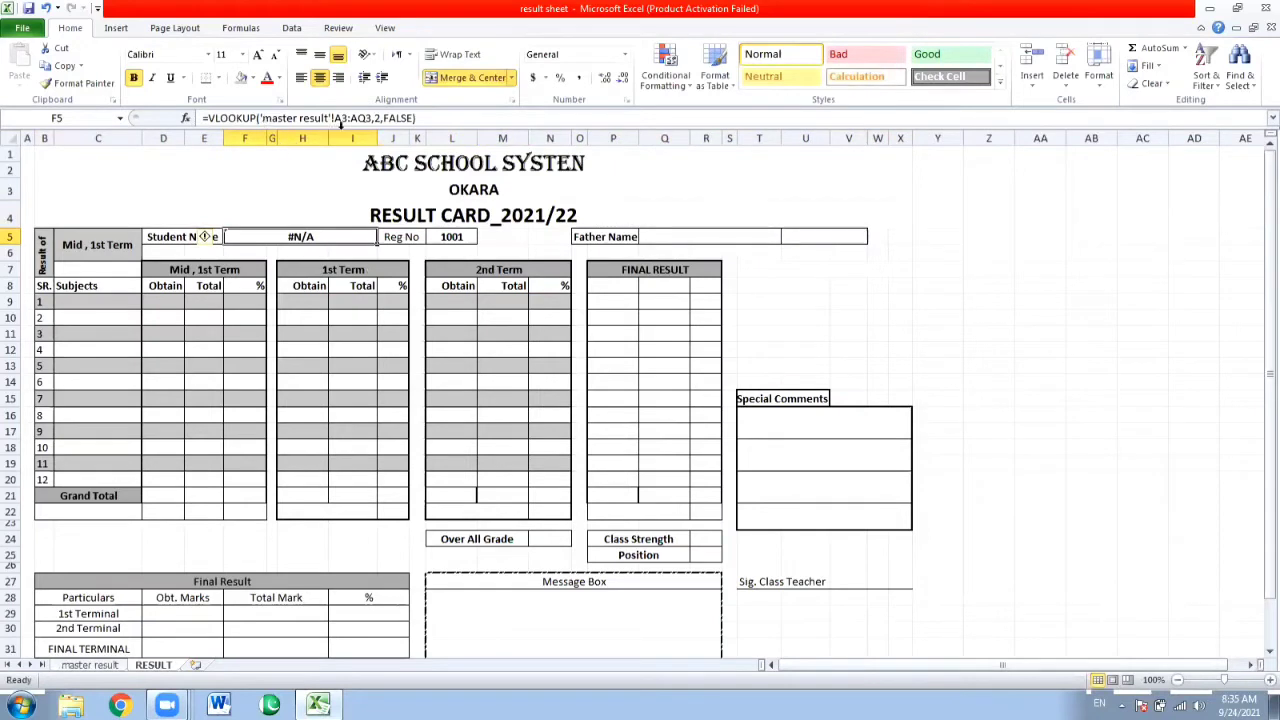
click(90, 667)
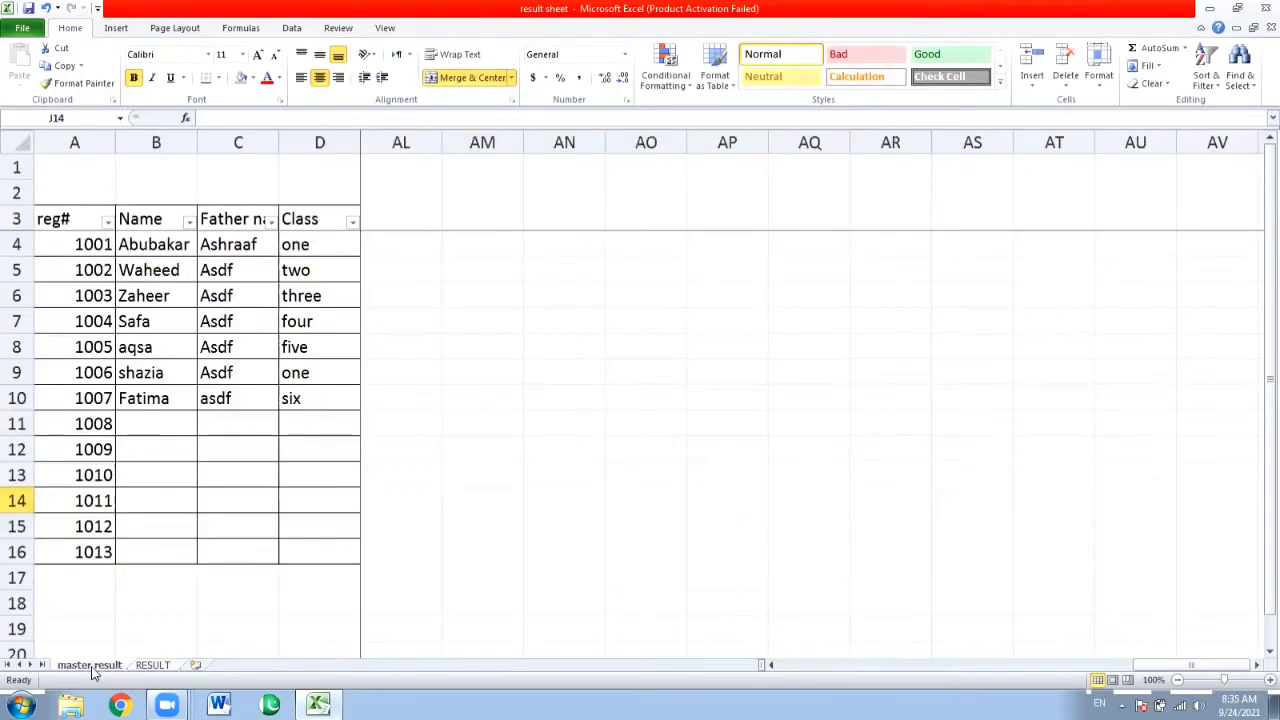
click(88, 372)
key(Right)
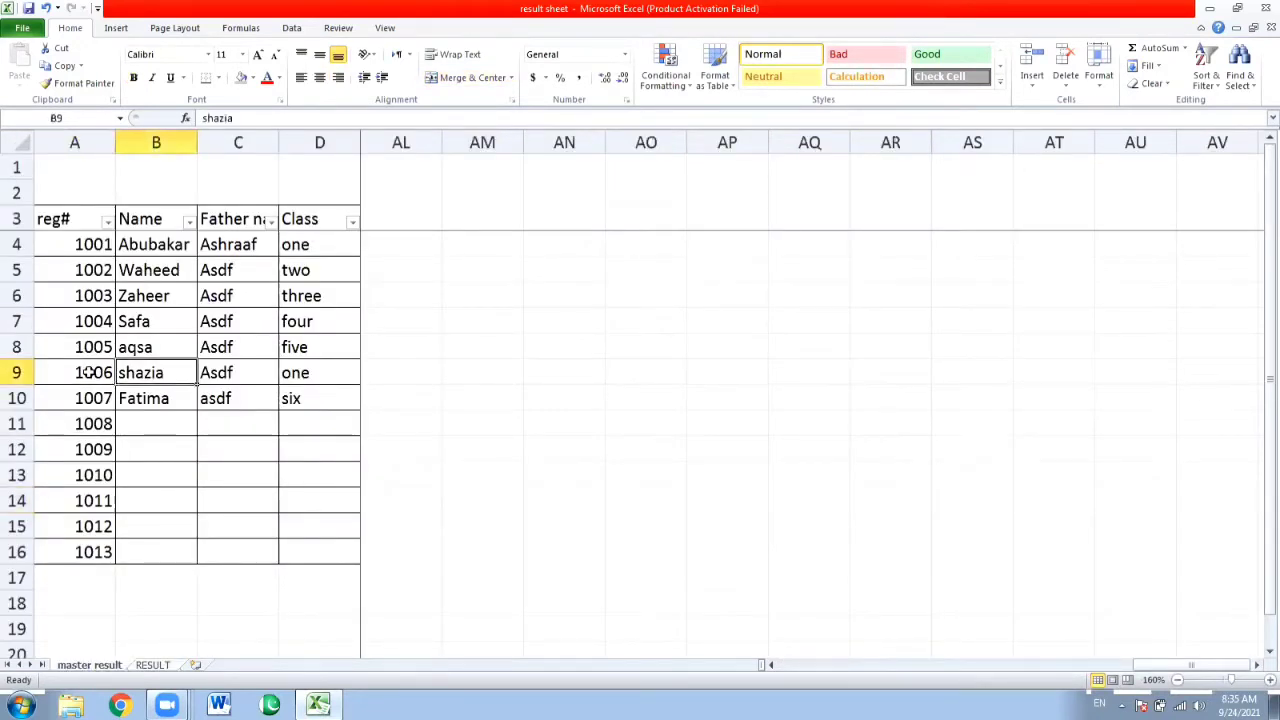
key(Right)
key(Right)
key(Right)
key(Right)
key(Left)
key(Left)
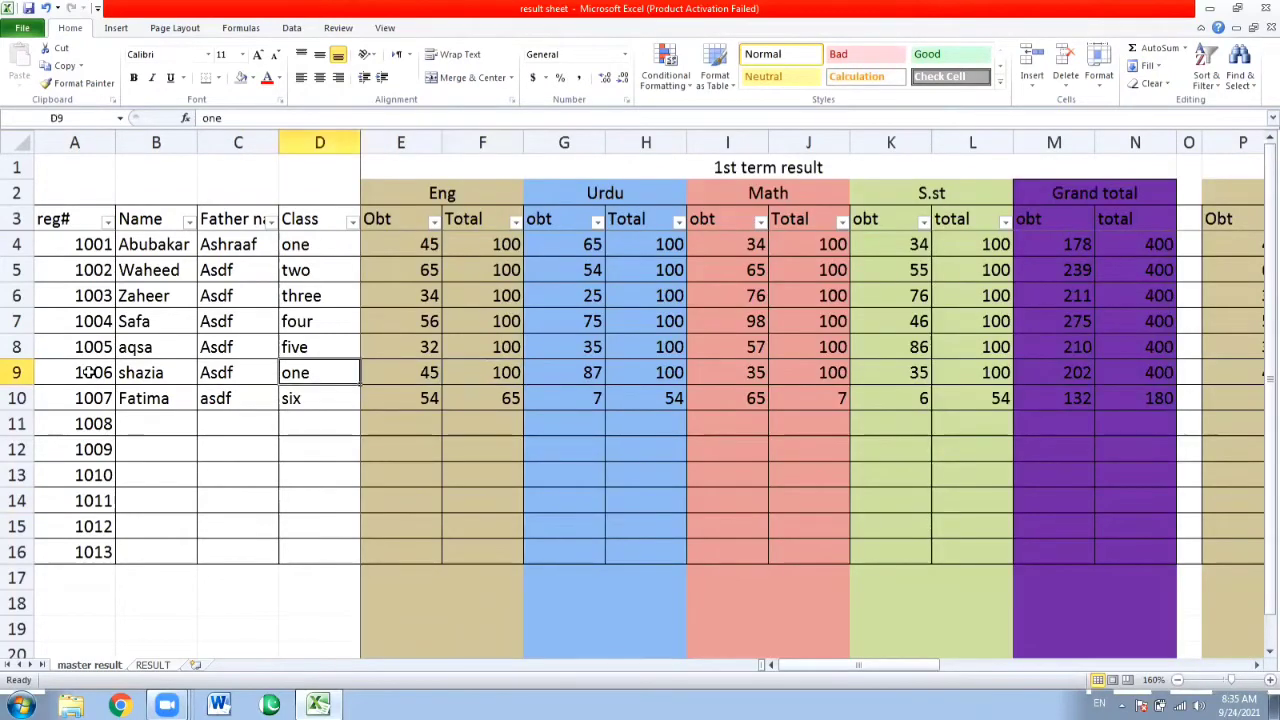
key(Left)
key(Left)
key(Up)
key(Up)
key(Up)
key(Up)
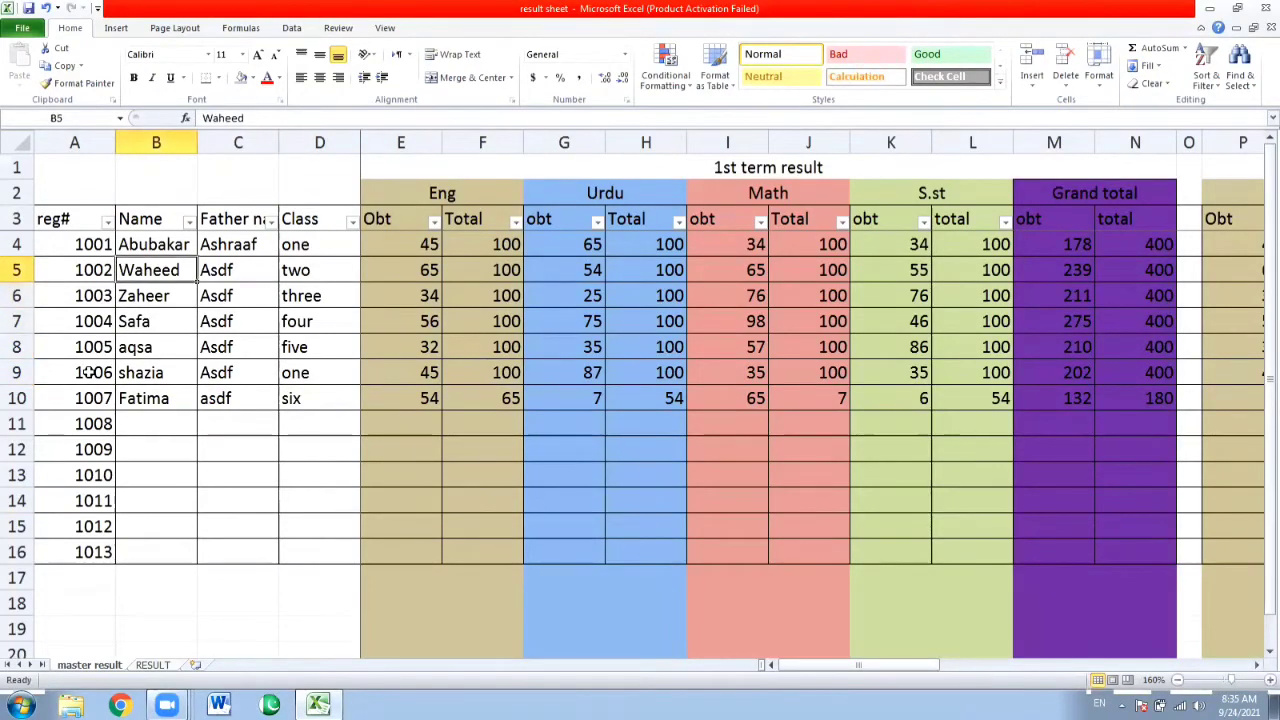
key(Up)
key(Up)
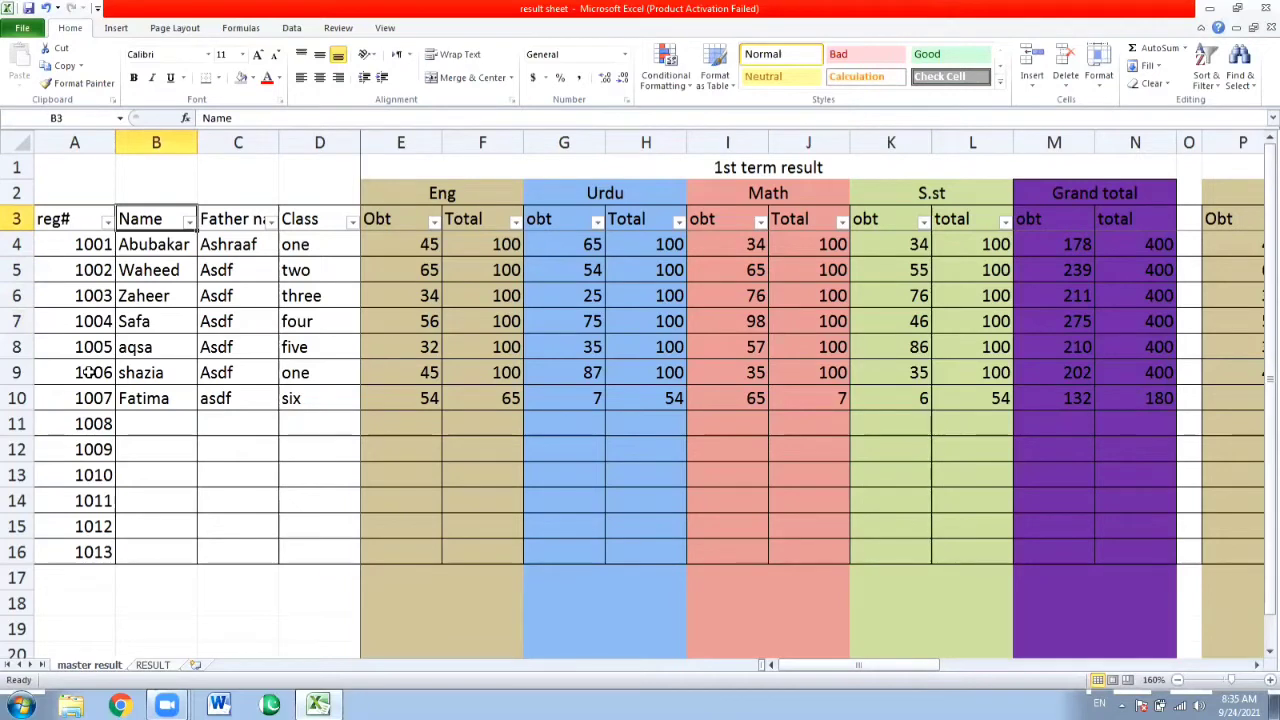
key(Down)
key(Left)
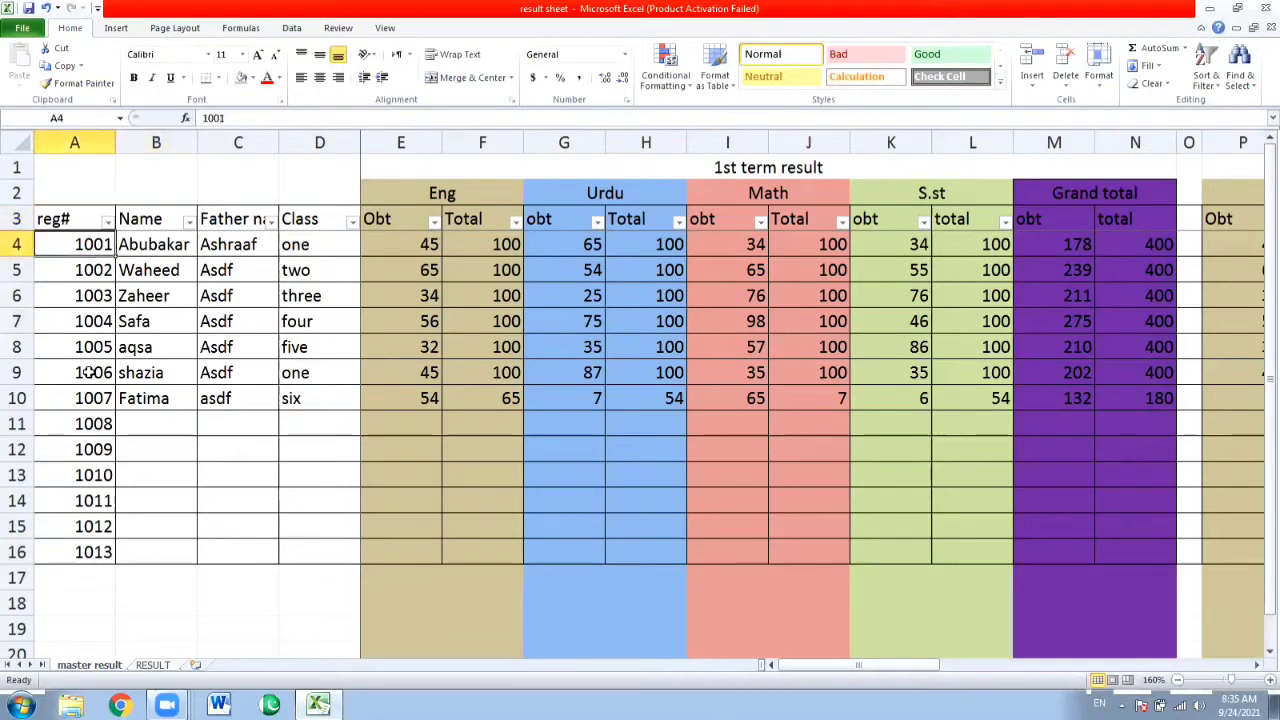
Change the range in the RESULT sheet's Student Name formula to the whole columns A:AQ of master result.
click(153, 665)
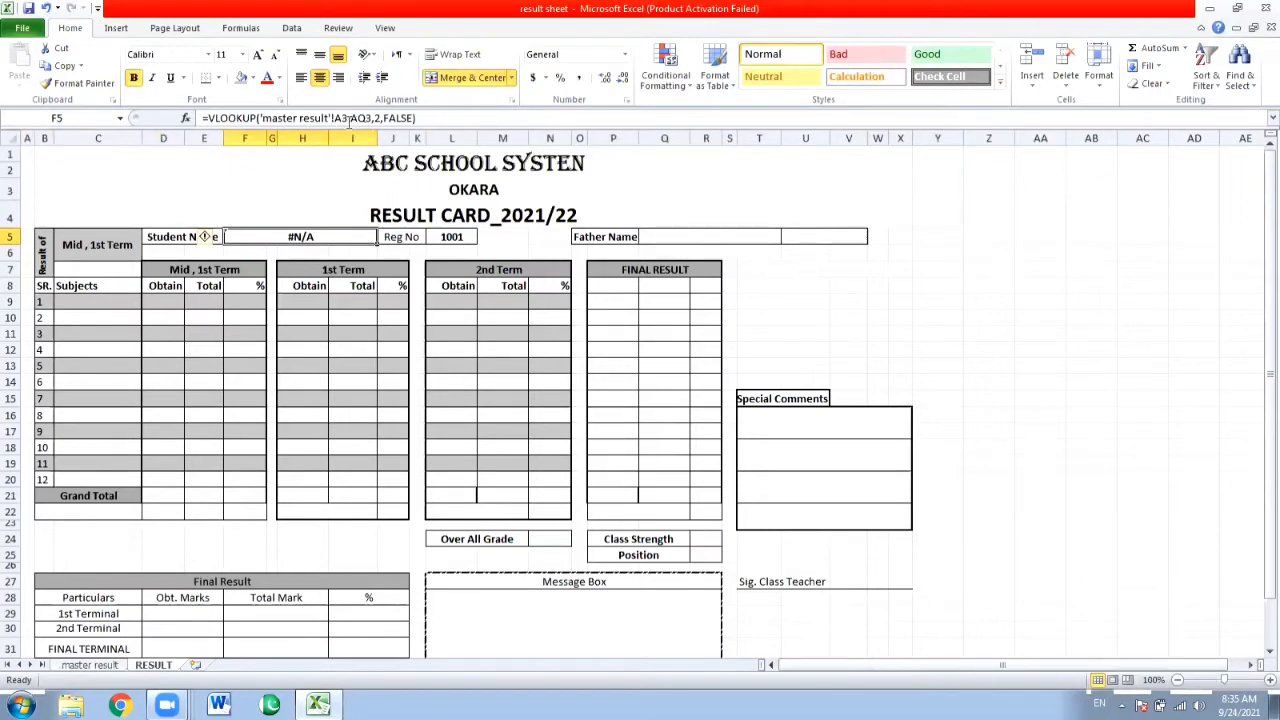
click(349, 118)
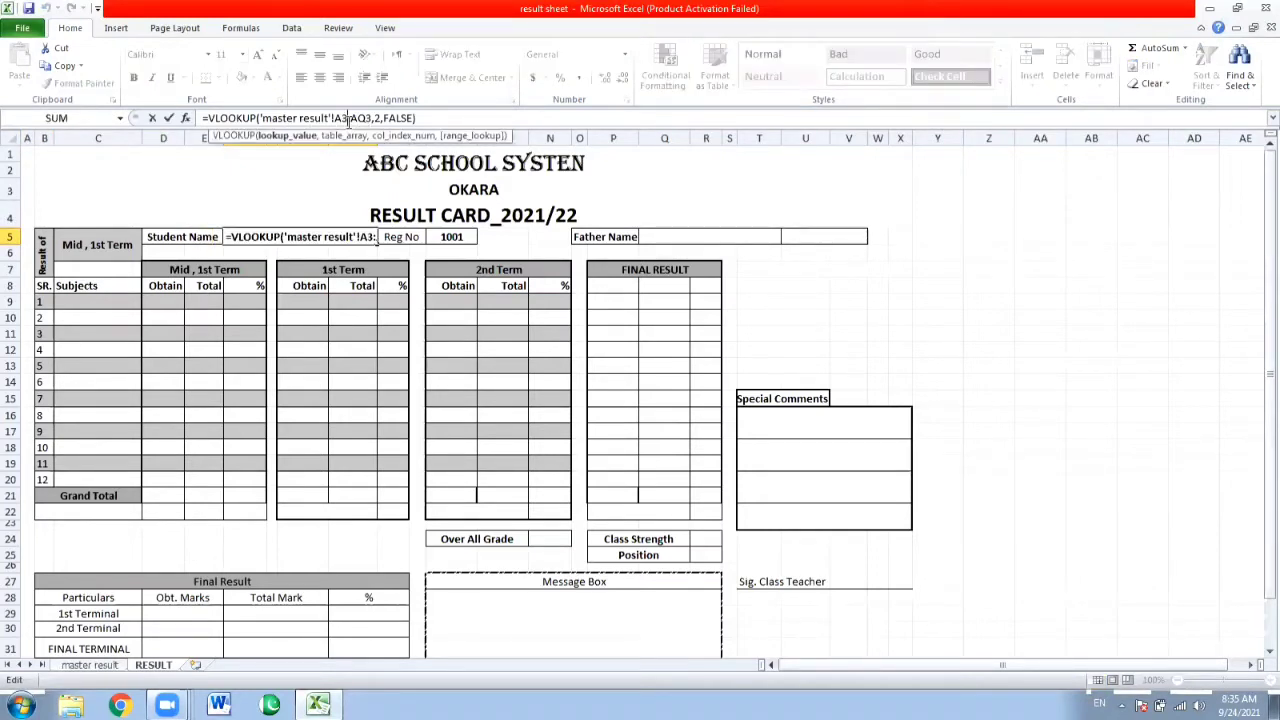
key(BackSpace)
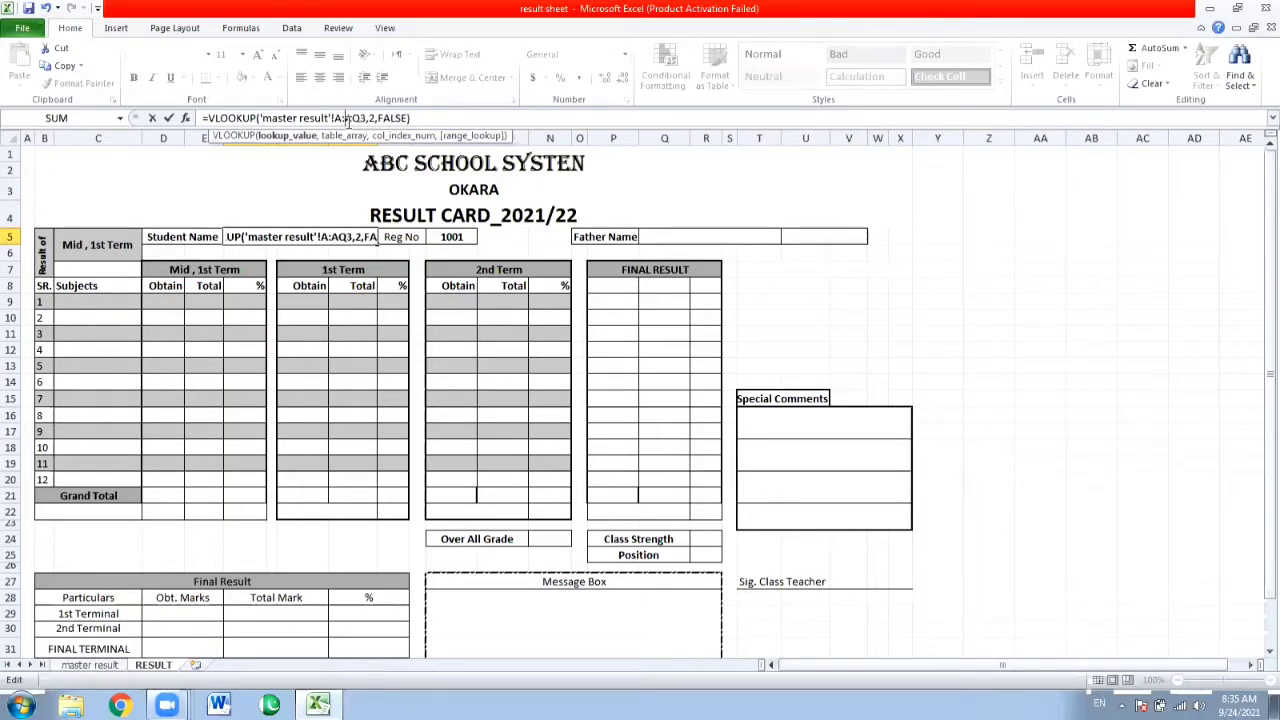
key(BackSpace)
key(ctrl+Return)
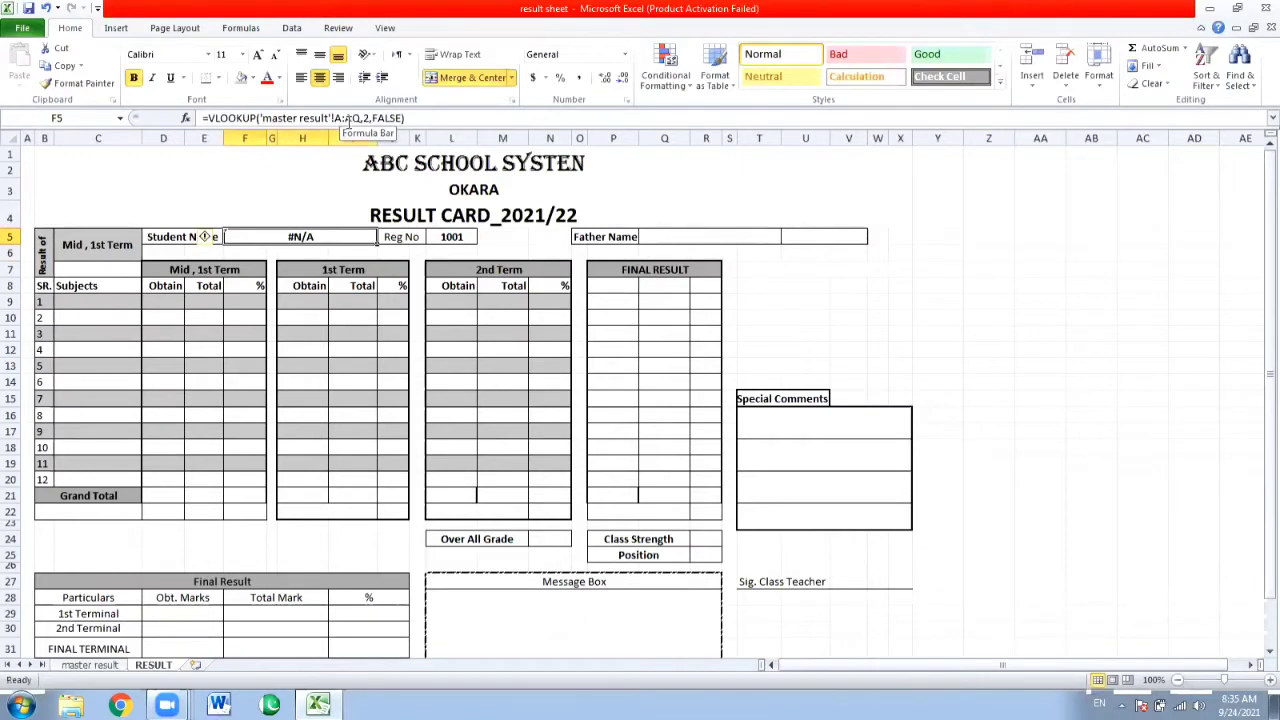
Try to remove the opening apostrophe before master result in the Student Name formula.
click(348, 118)
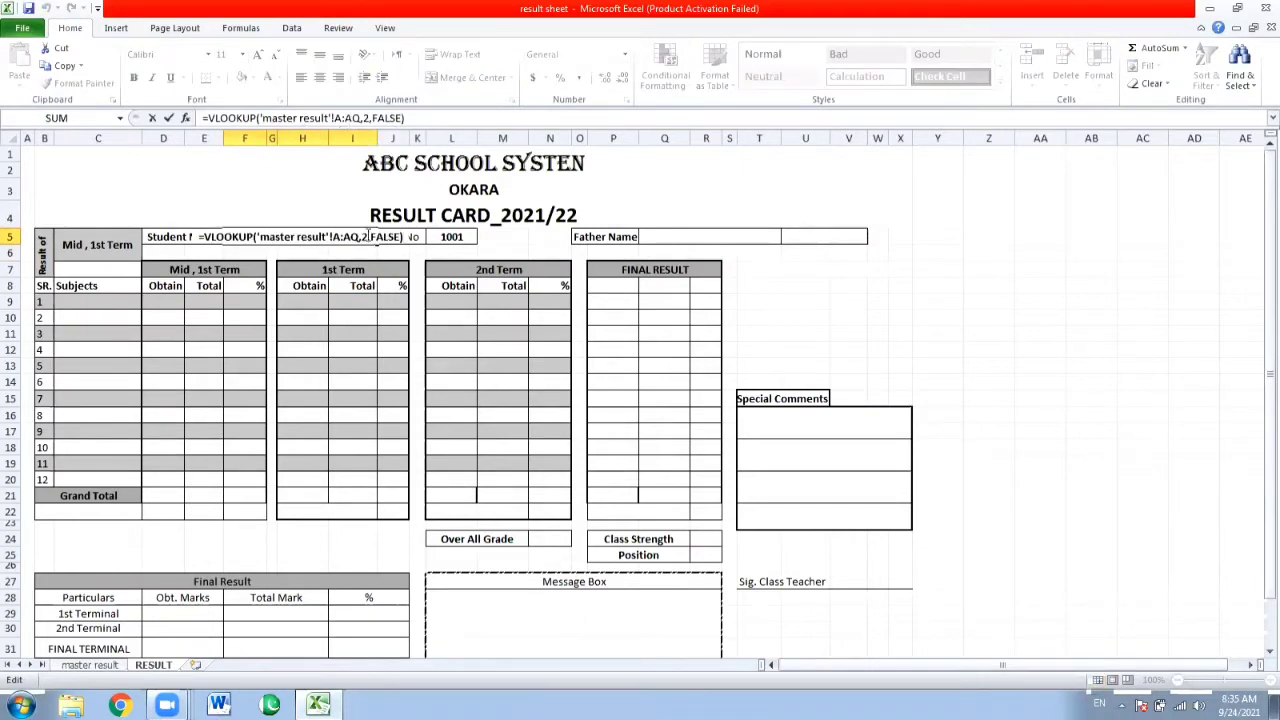
click(262, 237)
key(BackSpace)
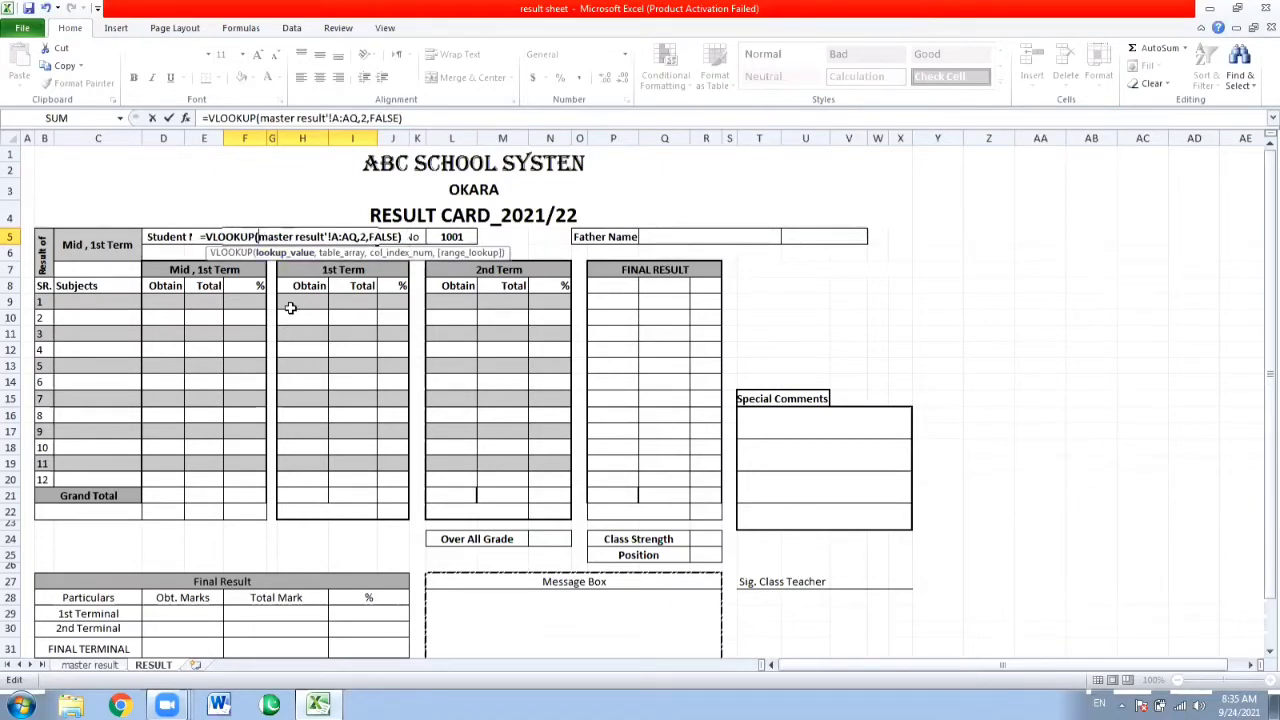
key(Return)
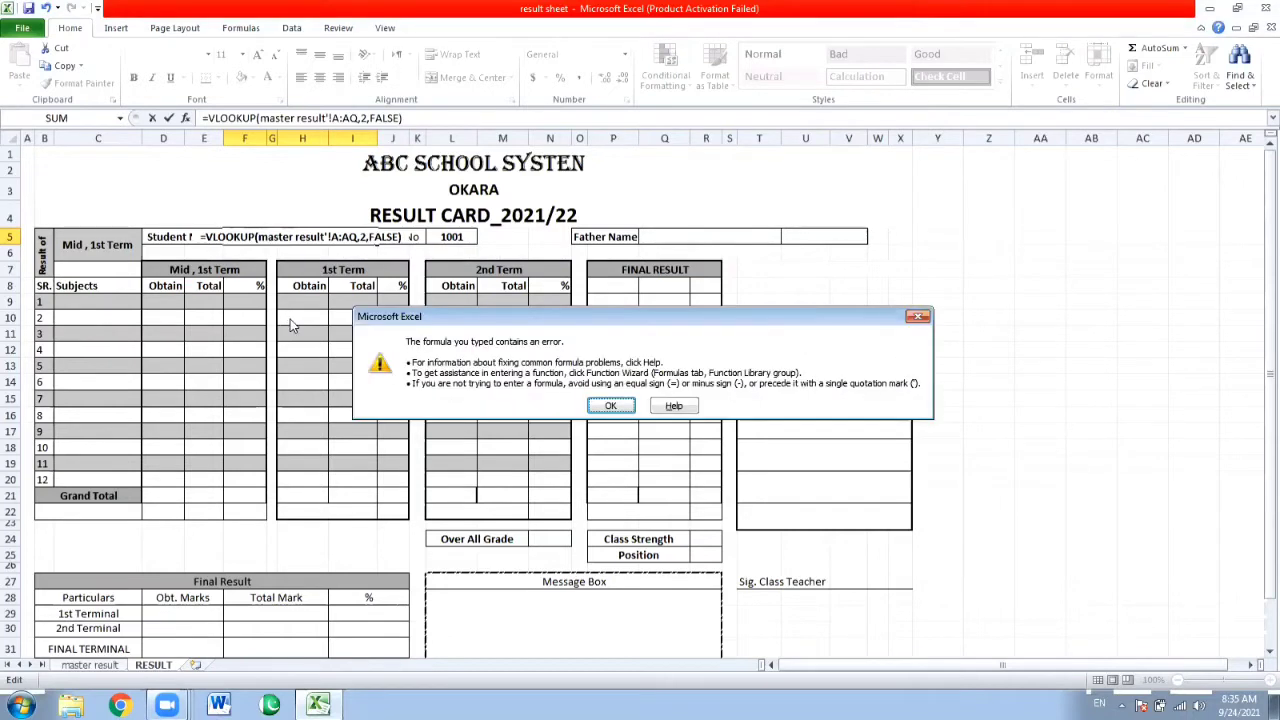
key(Return)
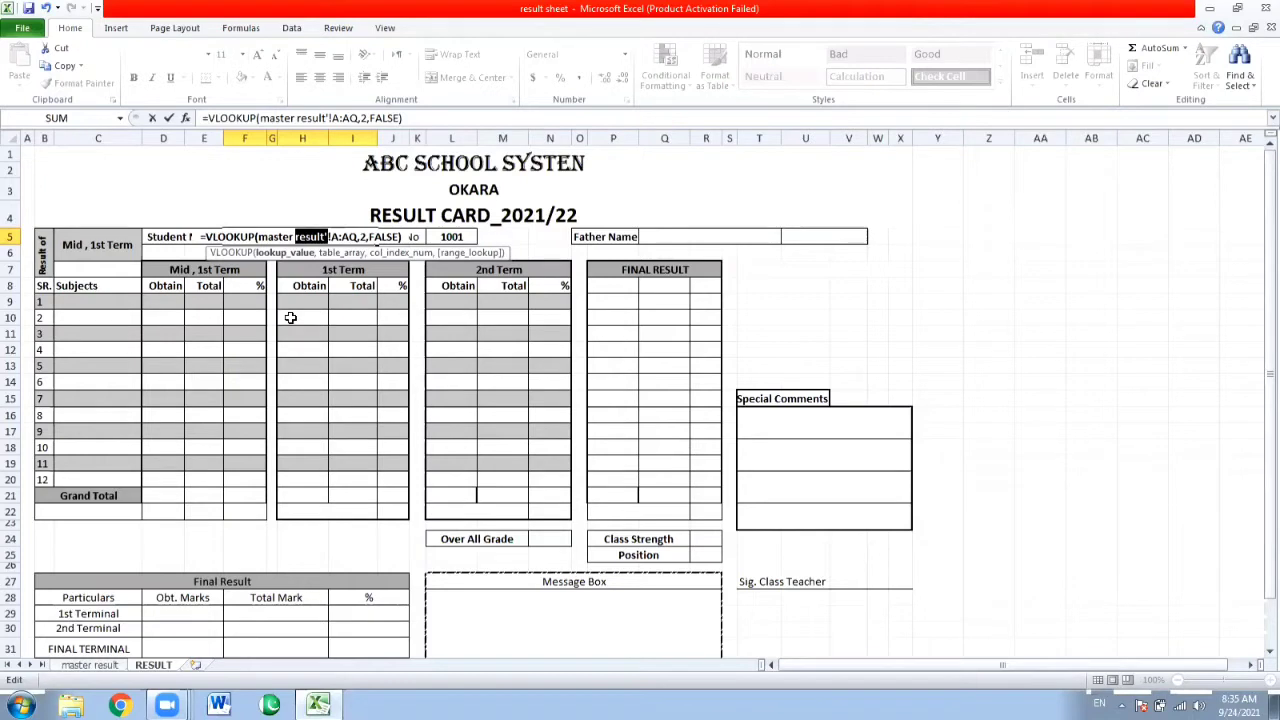
Erase the faulty VLOOKUP formula in the Student Name cell back to its equals sign.
key(Right)
key(End)
text(\\\\\\\\)
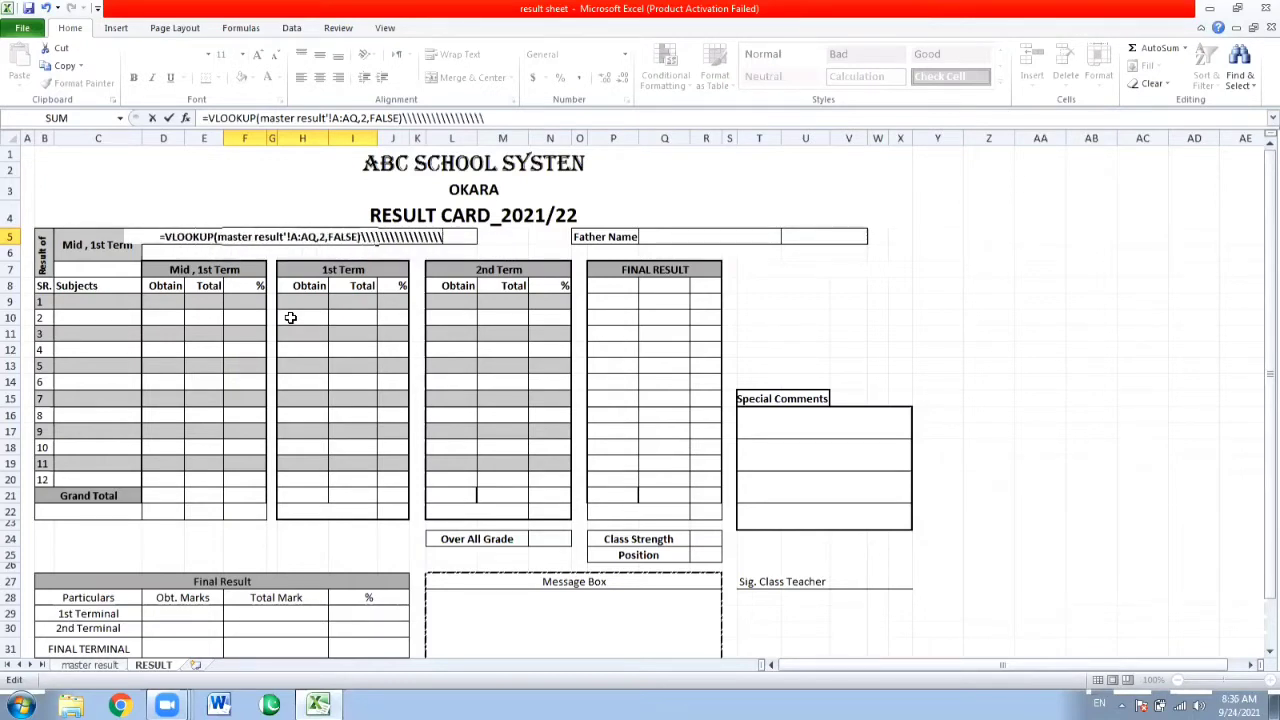
text(\\\\\\)
key(BackSpace)
key(BackSpace)
key(BackSpace)
key(BackSpace)
key(BackSpace)
key(BackSpace)
key(BackSpace)
key(BackSpace)
key(BackSpace)
key(BackSpace)
key(BackSpace)
key(BackSpace)
key(BackSpace)
key(BackSpace)
key(BackSpace)
key(BackSpace)
key(BackSpace)
key(BackSpace)
key(BackSpace)
key(BackSpace)
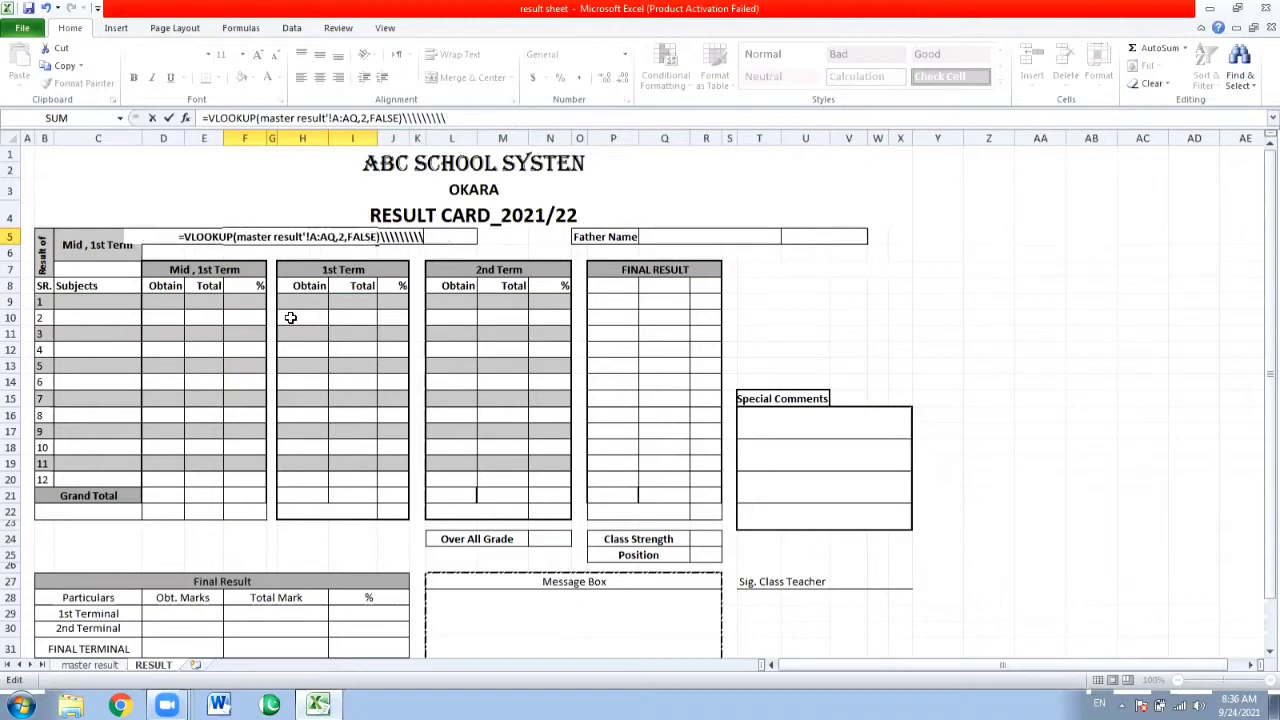
key(BackSpace)
key(BackSpace)
key(BackSpace)
key(BackSpace)
key(BackSpace)
key(BackSpace)
key(BackSpace)
key(BackSpace)
key(BackSpace)
key(BackSpace)
key(BackSpace)
key(BackSpace)
key(BackSpace)
key(BackSpace)
key(BackSpace)
key(BackSpace)
key(BackSpace)
key(BackSpace)
key(BackSpace)
key(BackSpace)
key(BackSpace)
key(BackSpace)
key(BackSpace)
key(BackSpace)
key(BackSpace)
key(BackSpace)
key(BackSpace)
key(BackSpace)
key(BackSpace)
key(BackSpace)
key(BackSpace)
key(BackSpace)
key(BackSpace)
key(BackSpace)
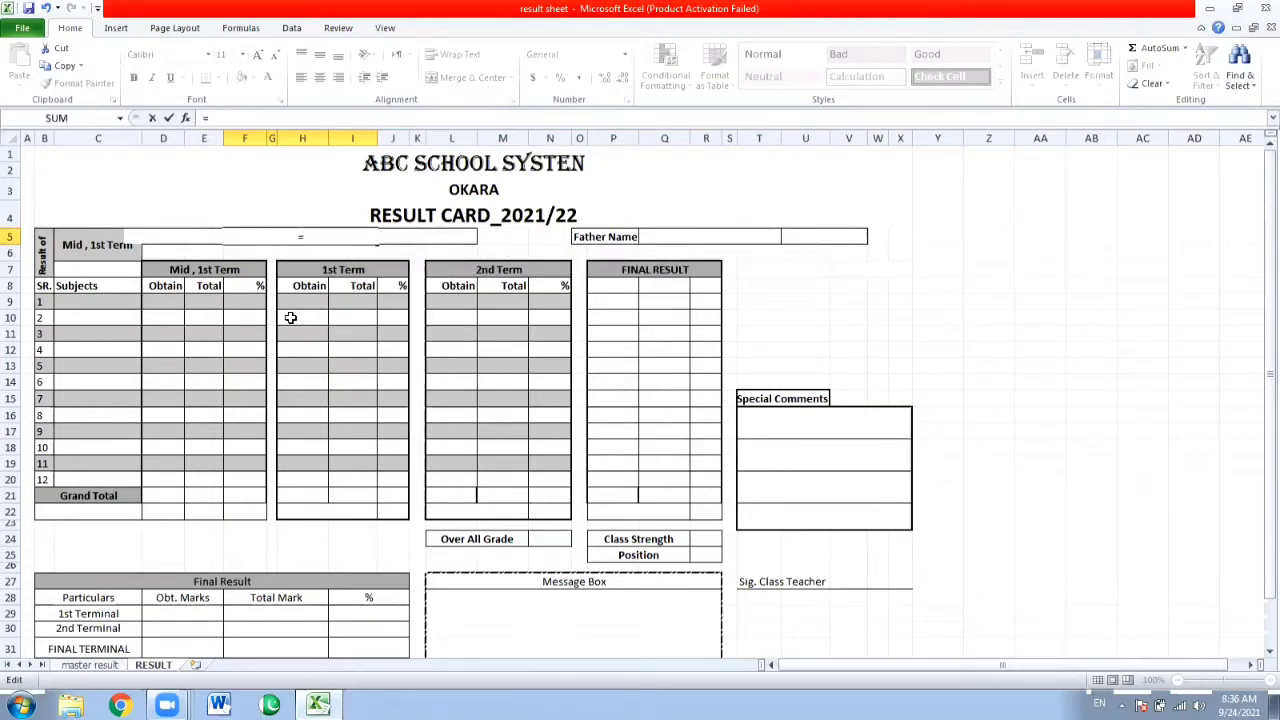
text(VLOOK)
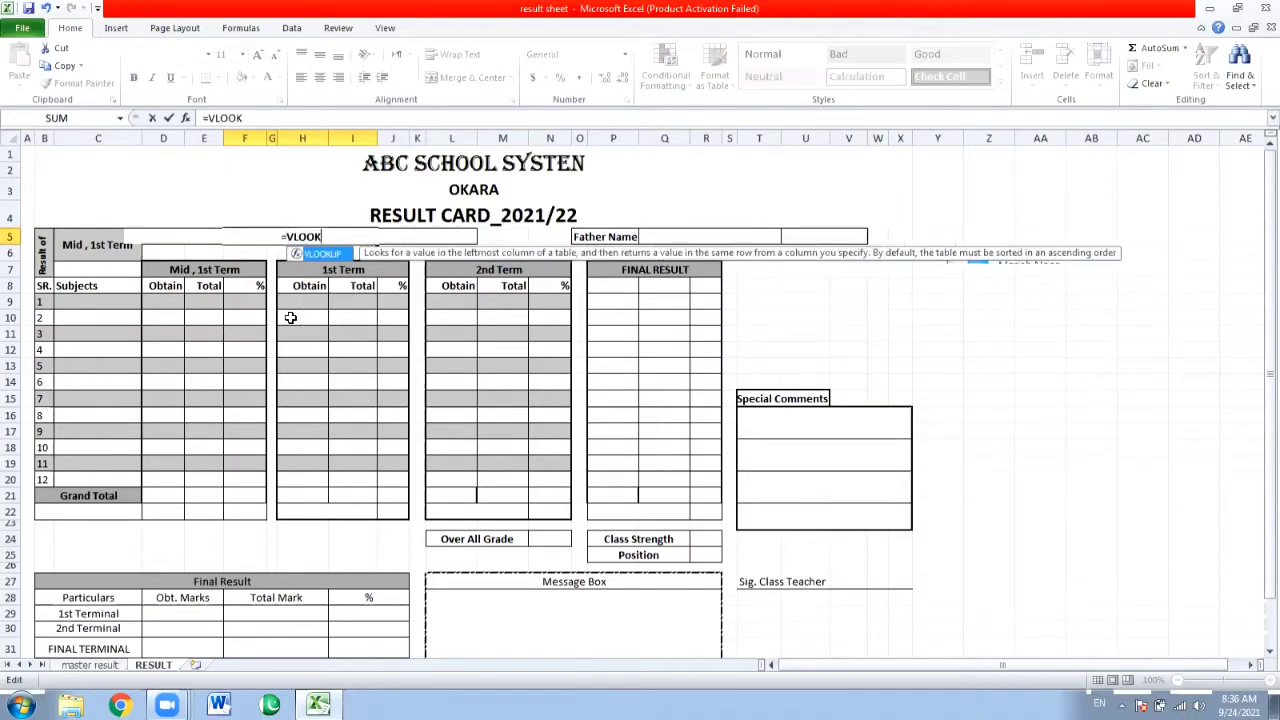
text(UP()
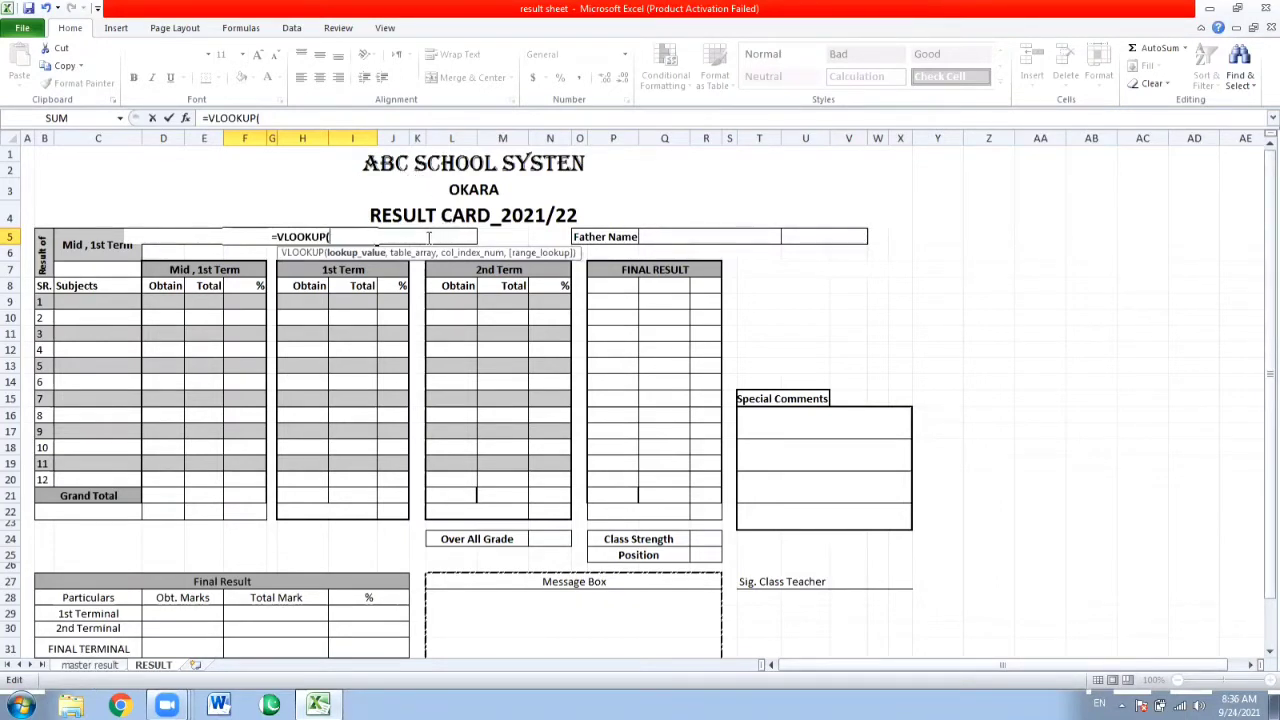
key(BackSpace)
key(BackSpace)
key(BackSpace)
key(BackSpace)
key(BackSpace)
key(BackSpace)
key(BackSpace)
key(BackSpace)
key(BackSpace)
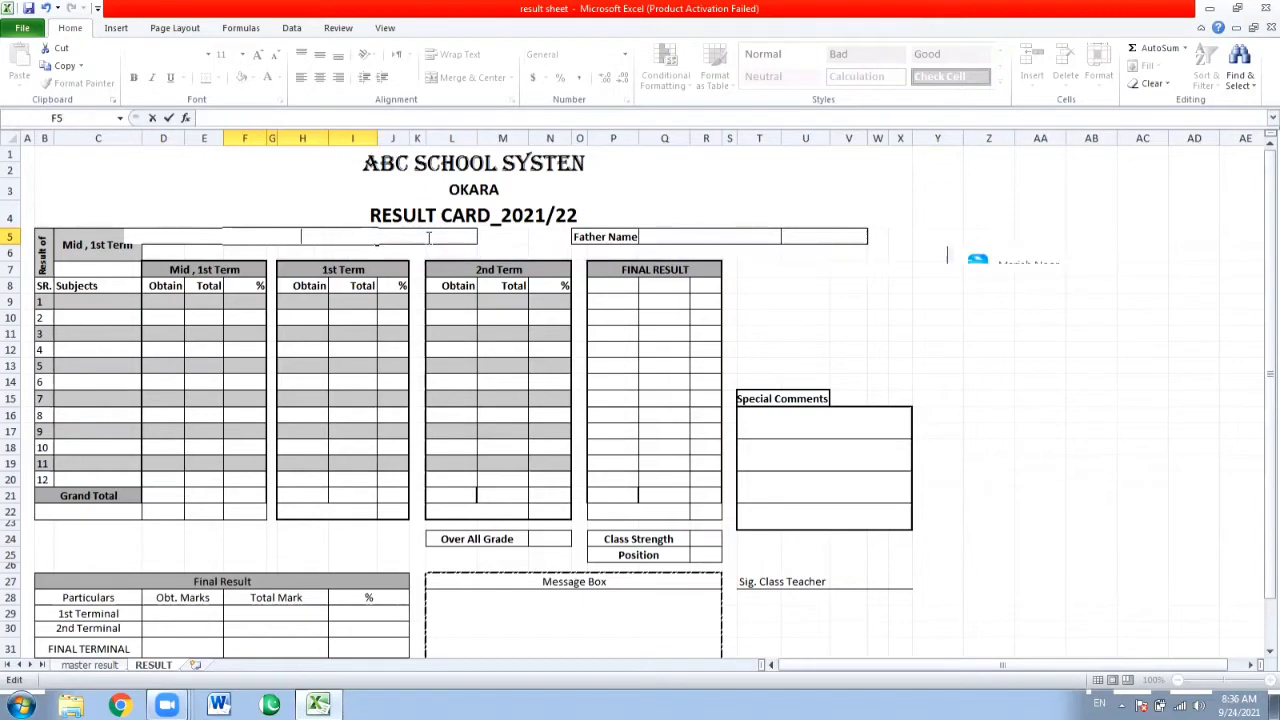
key(Return)
Start the formula =VLLOKUP(L5, in the Student Name cell, F5, using the Reg No cell as the lookup value.
click(430, 237)
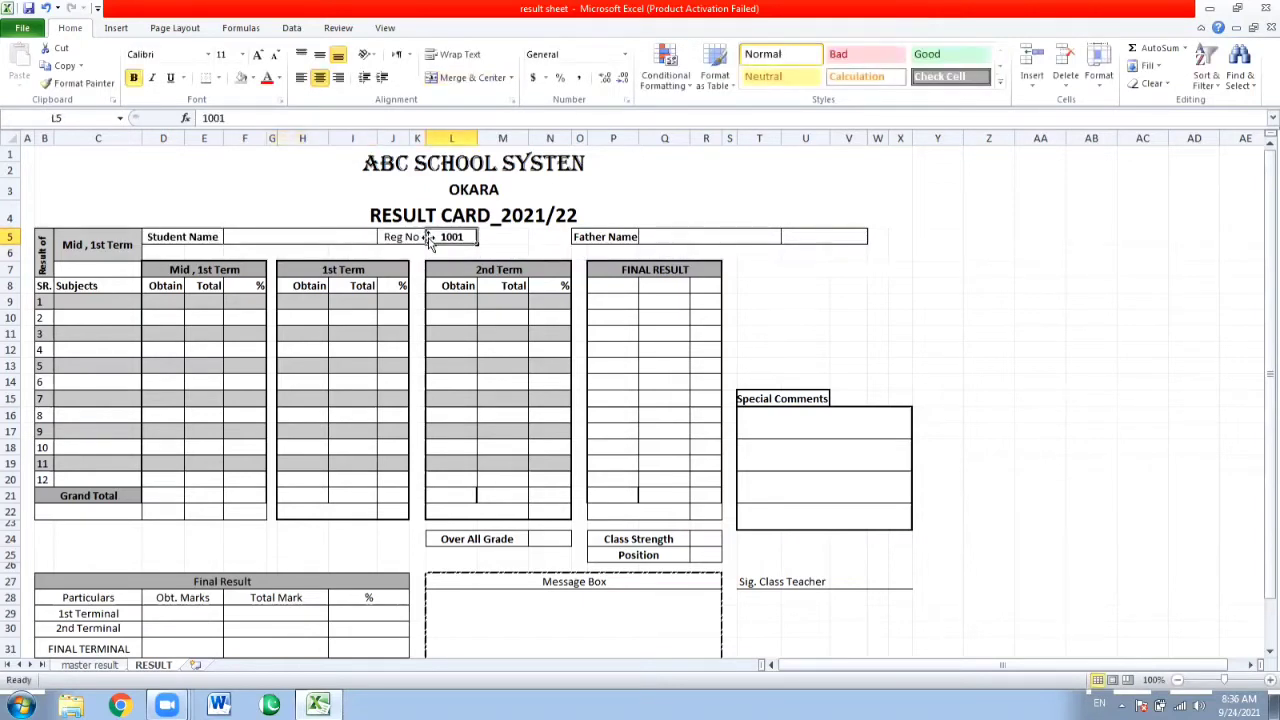
key(Left)
key(Left)
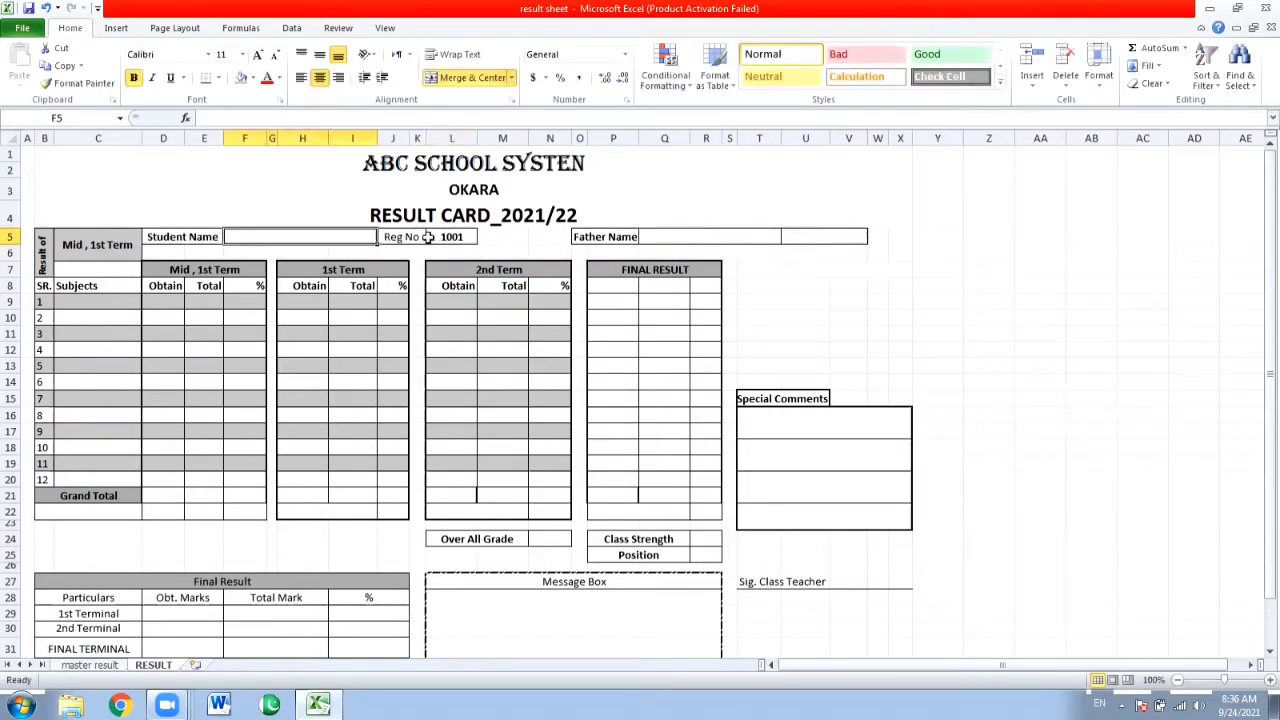
text(=V)
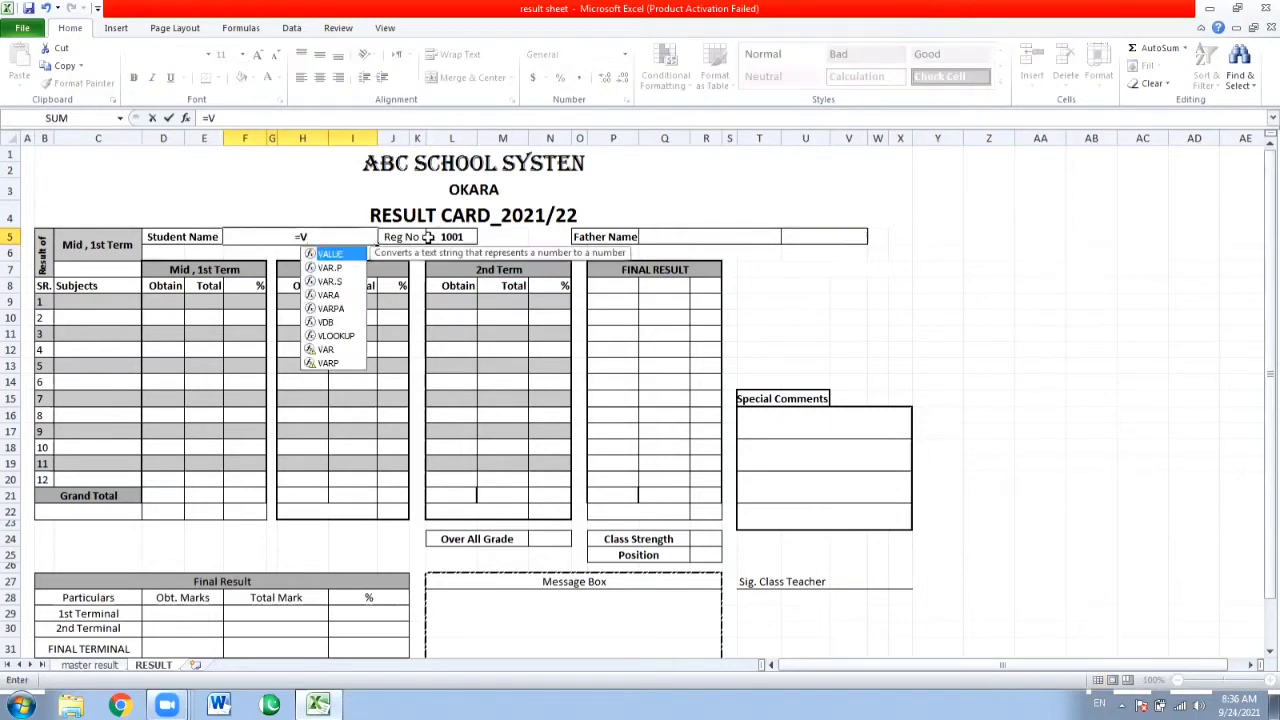
text(LLOKU)
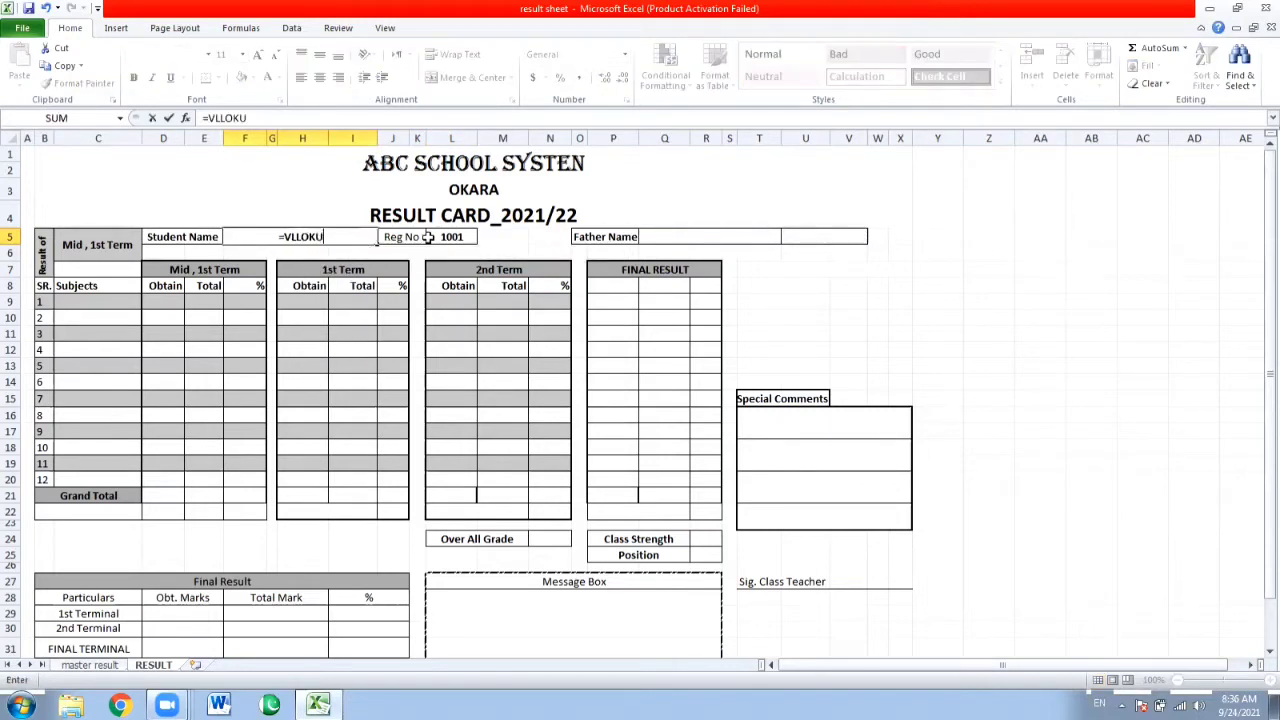
text(P(L5)
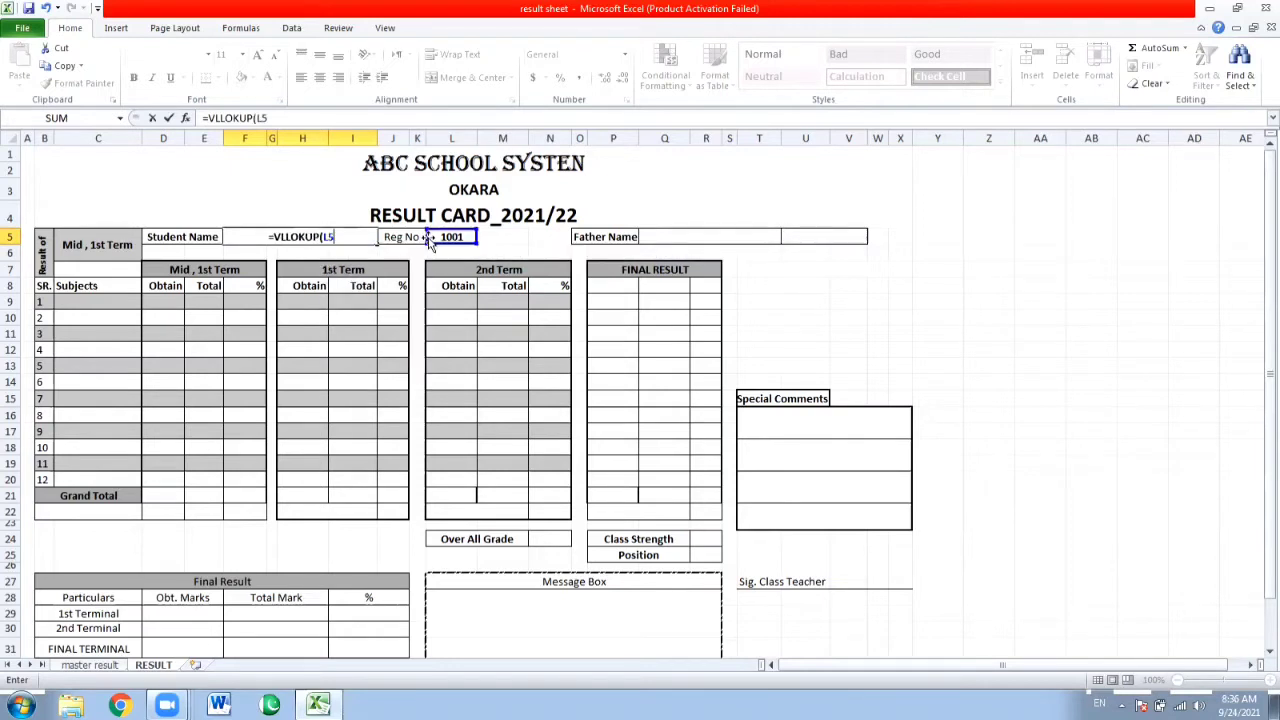
text(,)
Complete the Student Name formula with the table range 'master result'!A:Q, column index 2 and FALSE for an exact match.
click(108, 665)
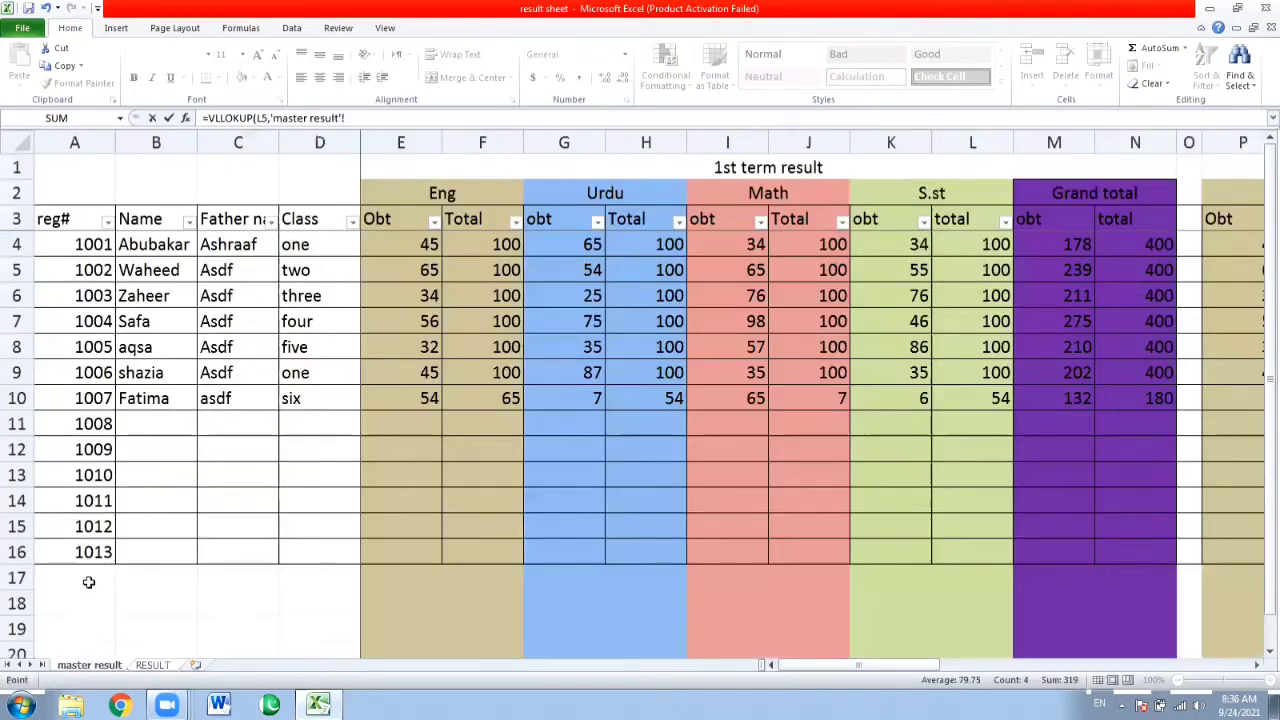
text(A)
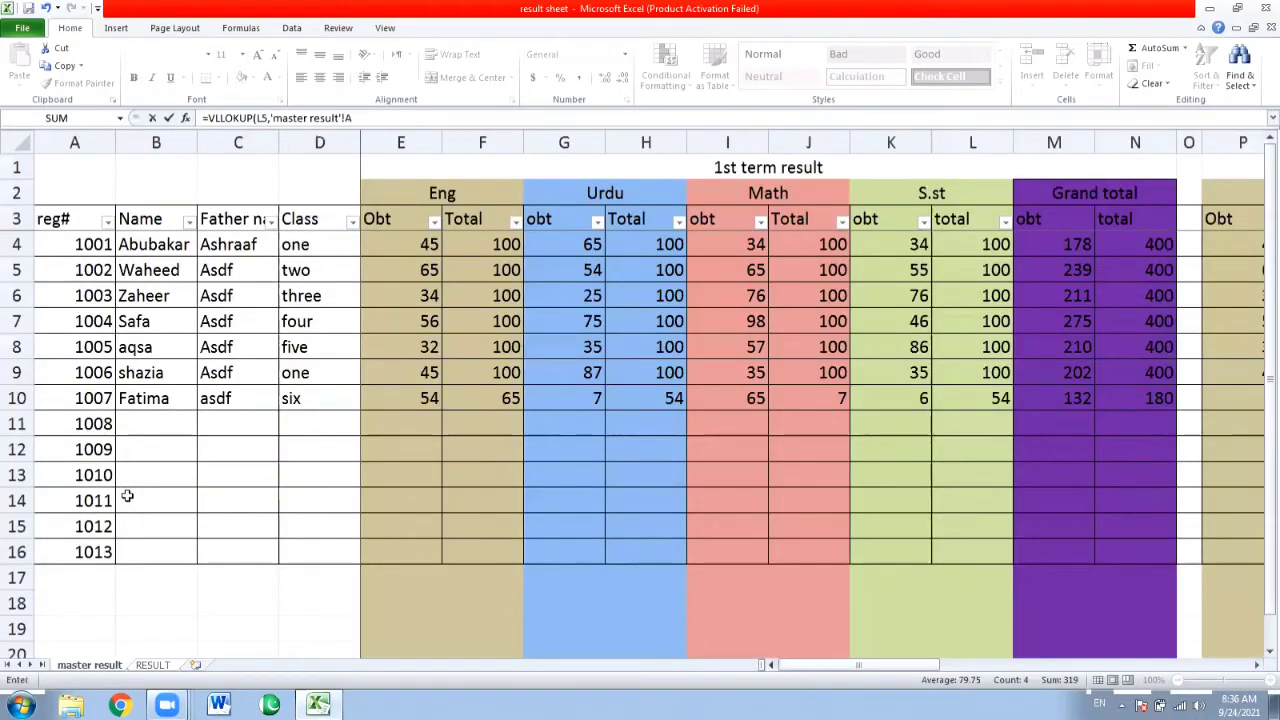
text(:Q)
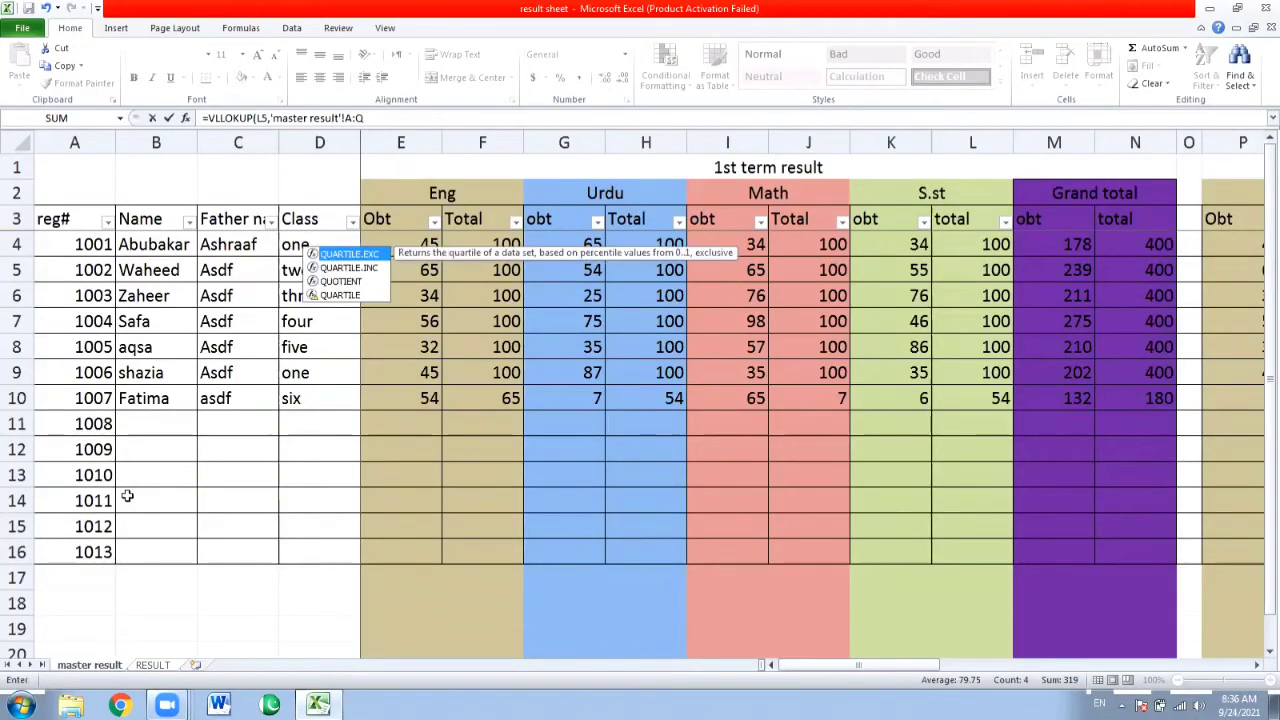
text(,2)
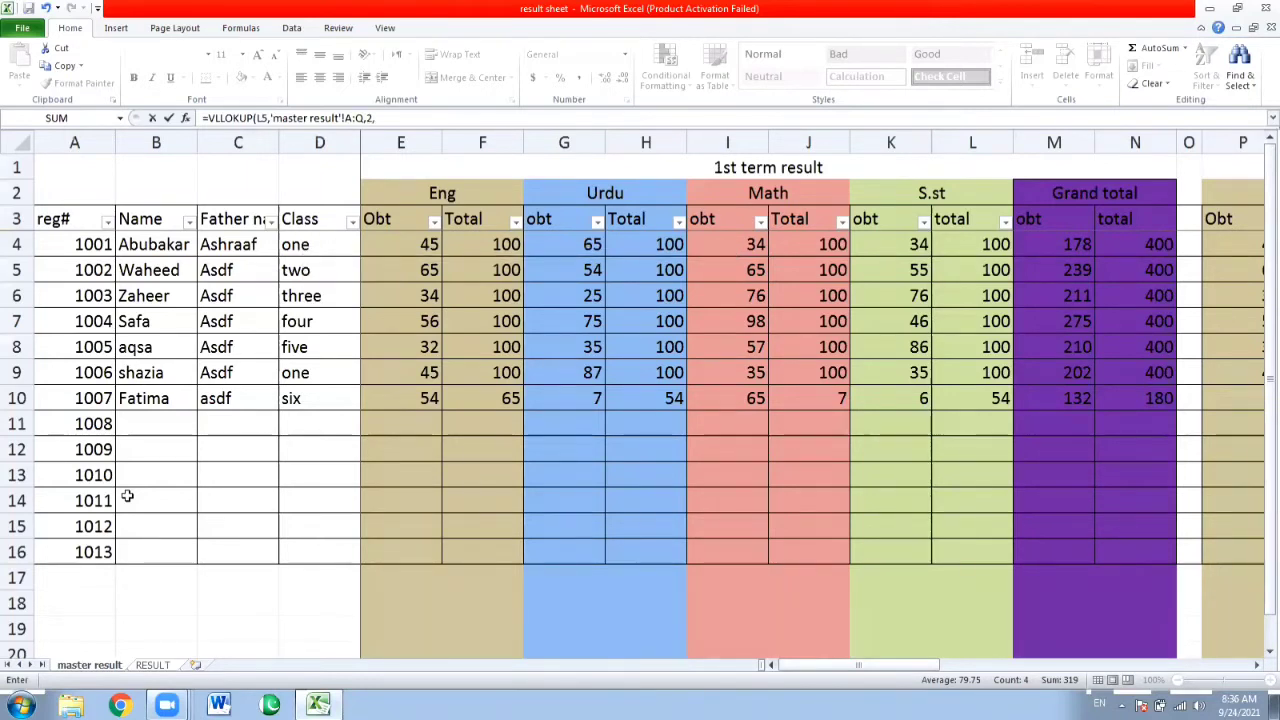
text(,FAL)
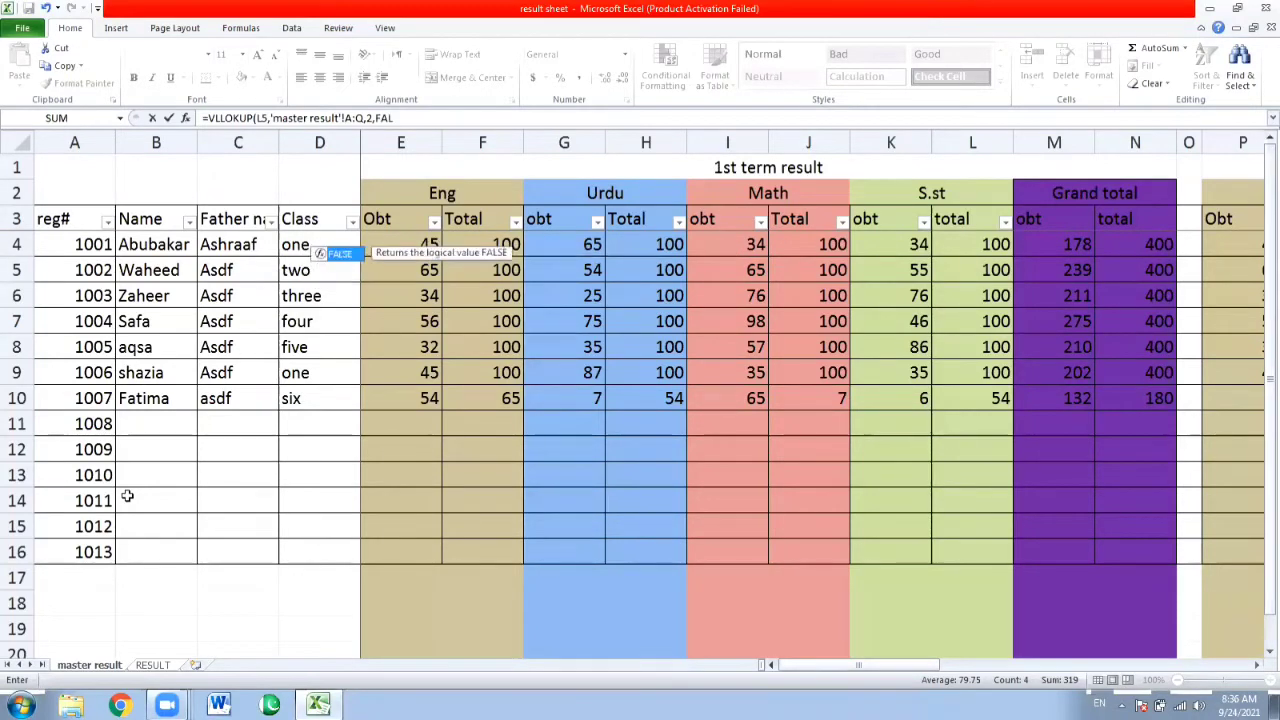
text(SE)
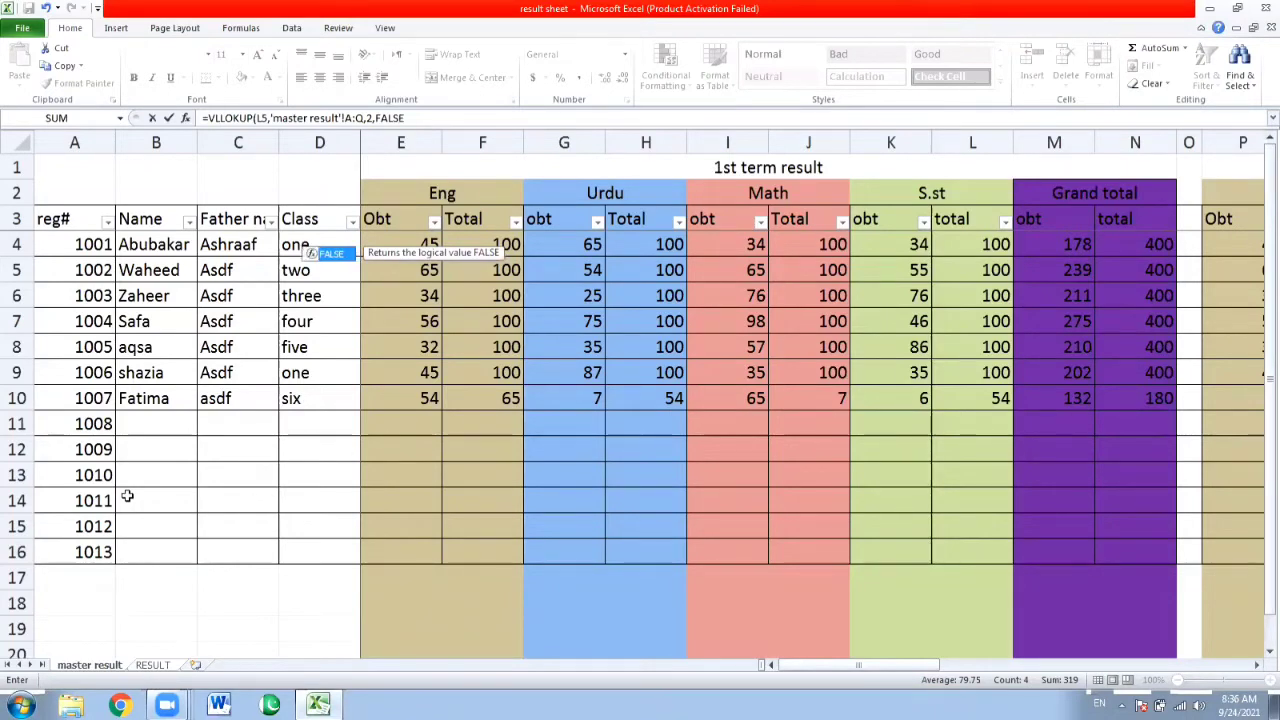
key(Return)
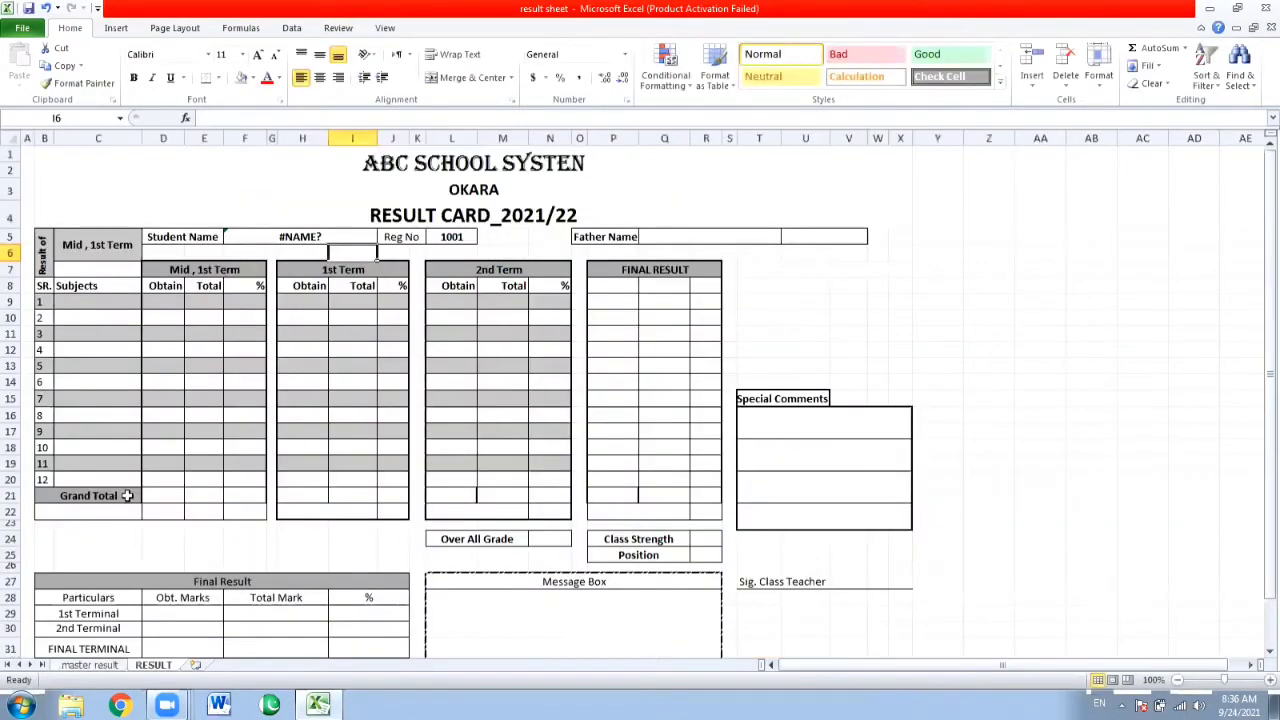
key(Up)
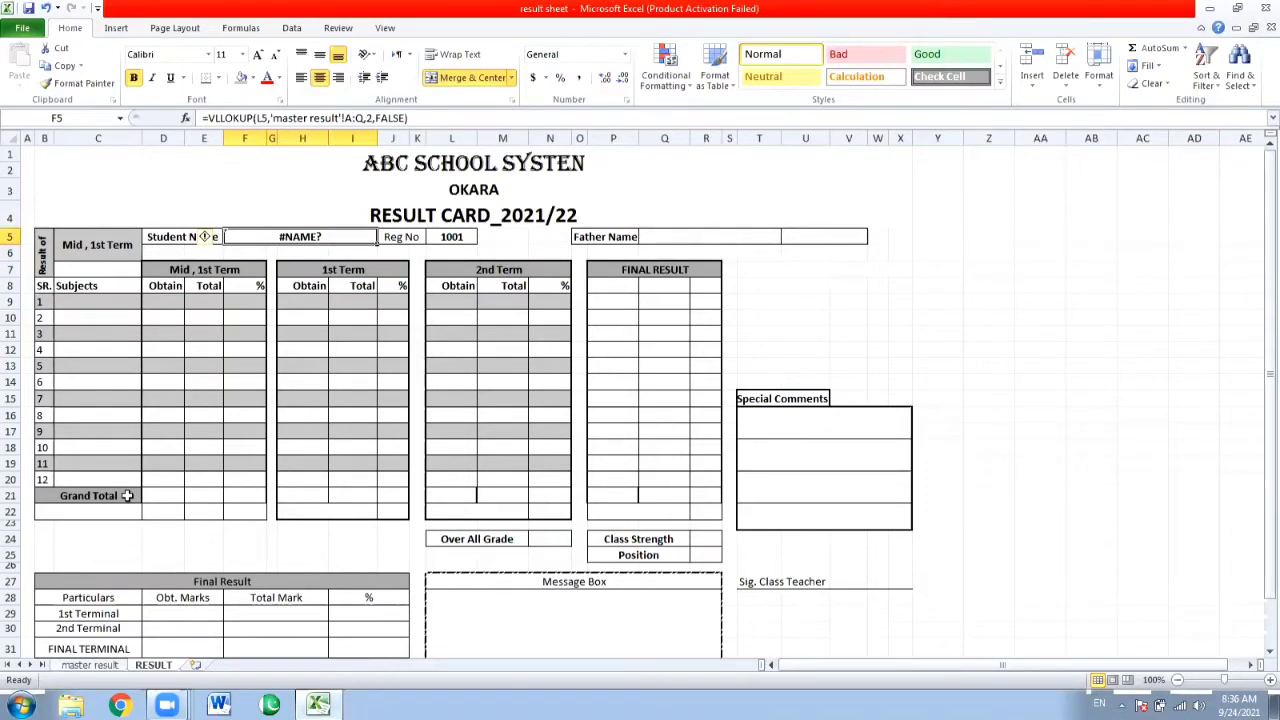
key(Right)
key(Right)
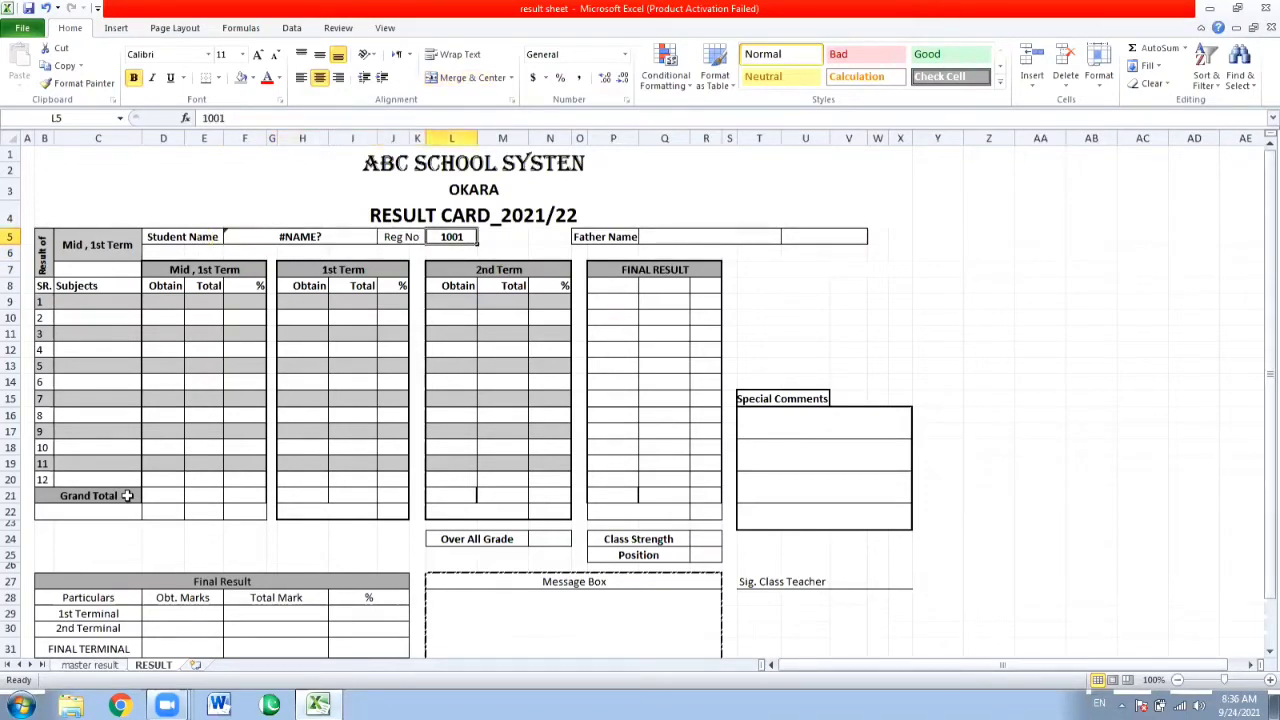
text(1--)
key(Home)
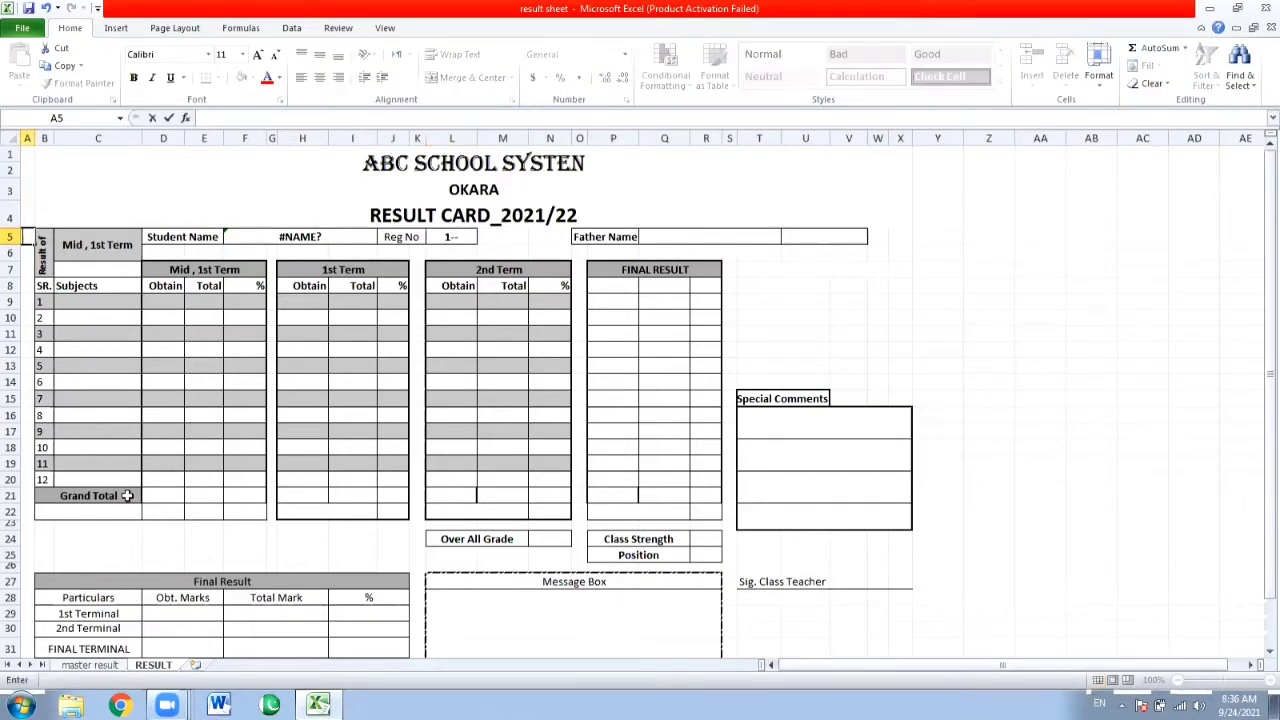
key(Return)
Set the Reg No value in cell L5 to 1002.
key(Right)
key(Right)
key(Right)
key(Right)
key(Right)
key(Right)
key(Right)
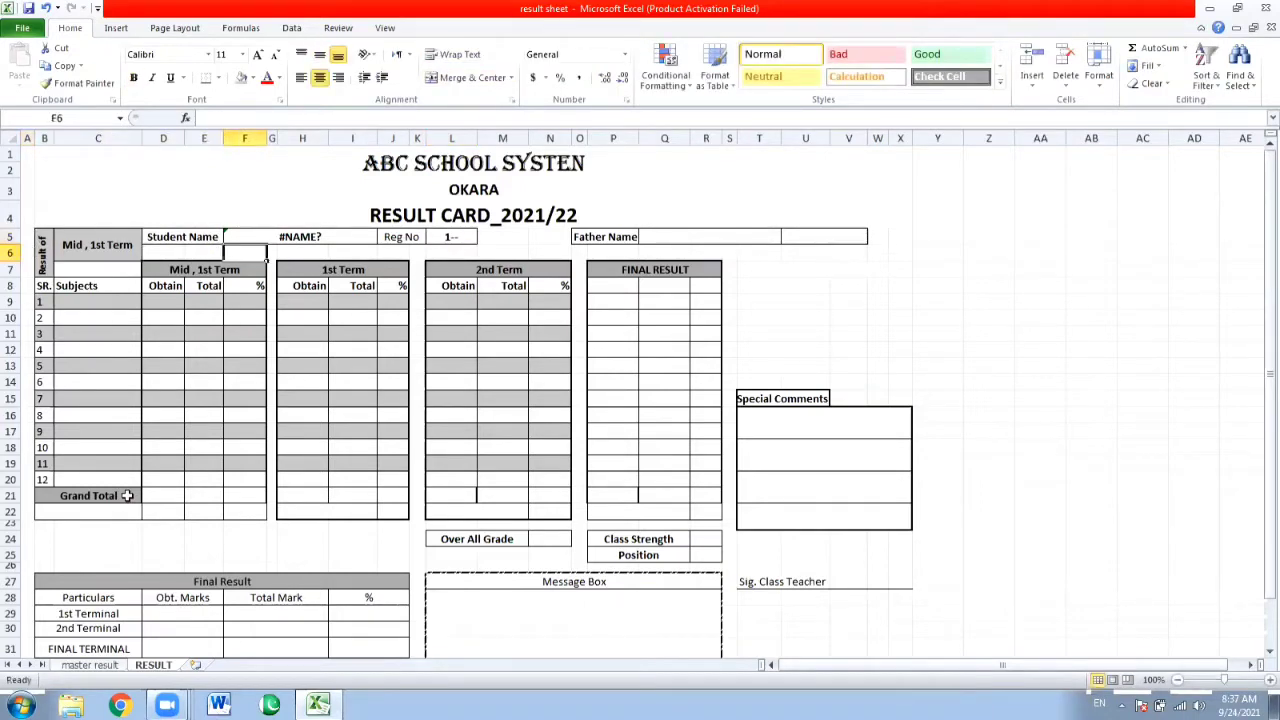
key(Up)
key(Right)
key(Right)
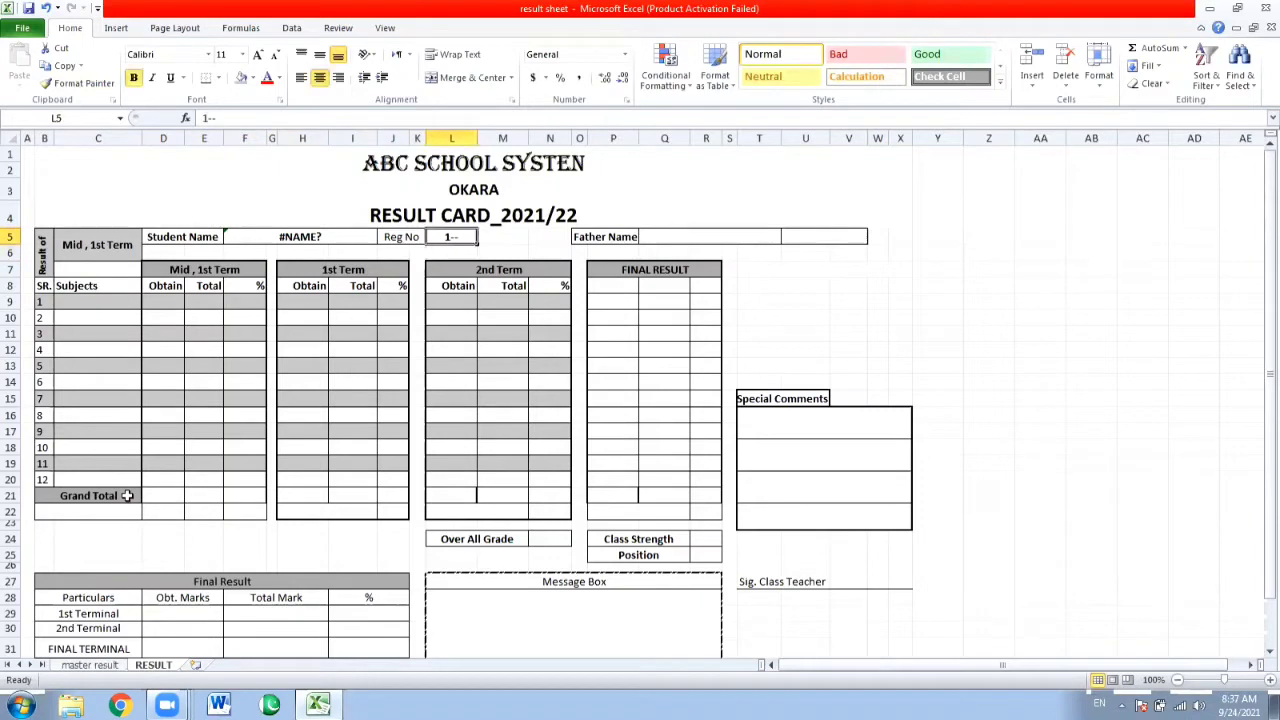
text(1002)
key(Return)
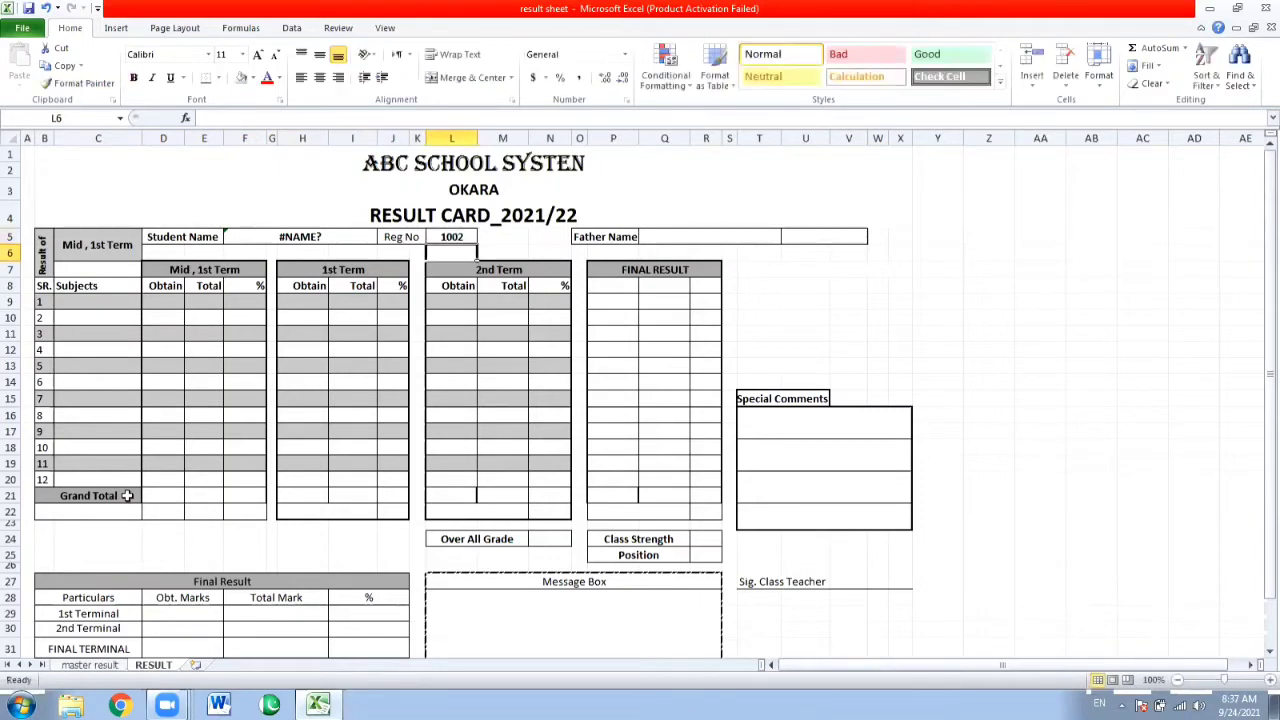
Remove the extra L from the function name in the Student Name formula so that it reads =VLOKUP(L5,'master result'!A:Q,2,FALSE).
key(Up)
key(Left)
key(Left)
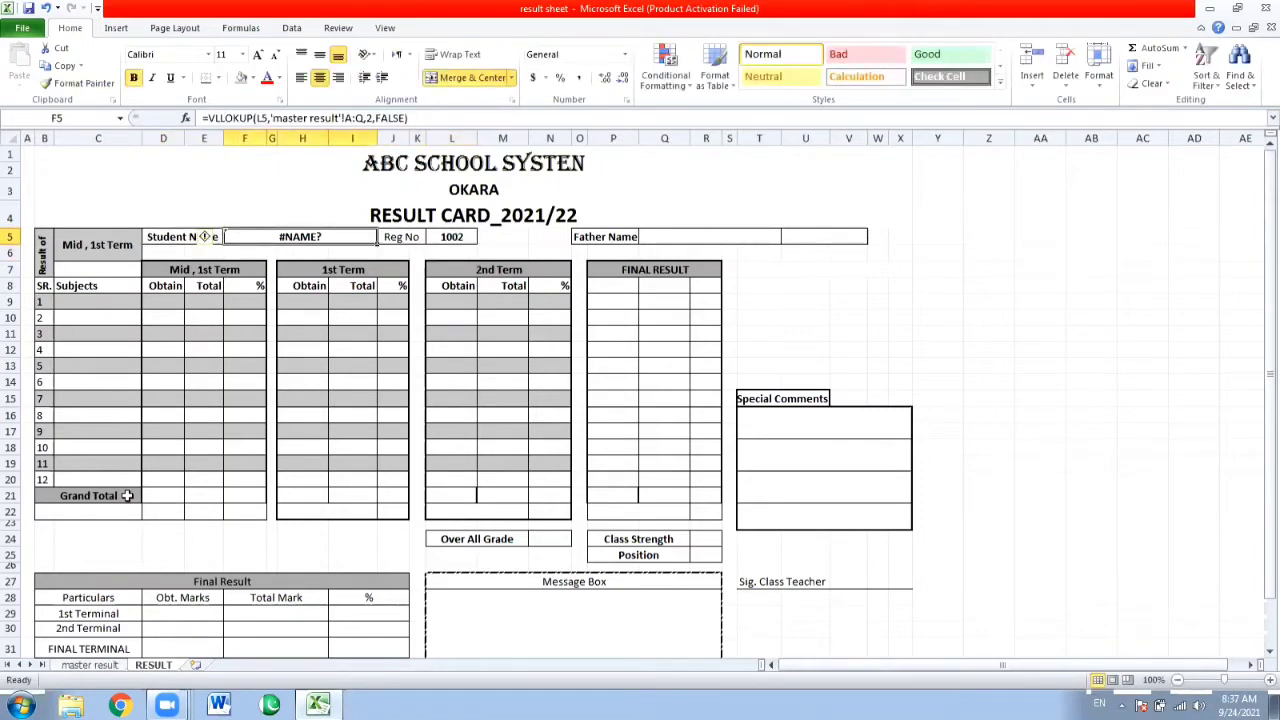
key(F2)
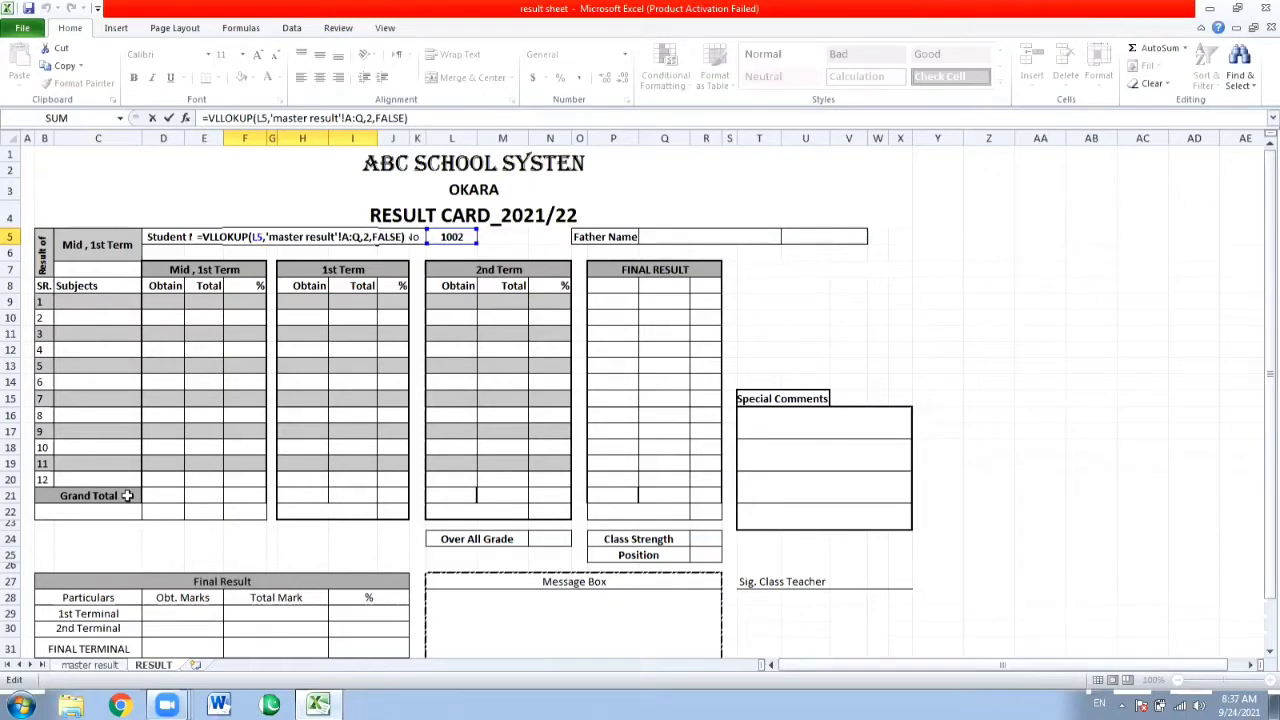
key(Left)
key(Left)
key(Left)
key(Left)
key(Left)
key(Left)
key(Left)
key(Left)
key(Left)
key(Left)
key(Left)
key(Left)
key(Left)
key(Left)
key(Left)
key(Left)
key(Left)
key(Left)
key(Left)
key(BackSpace)
key(Return)
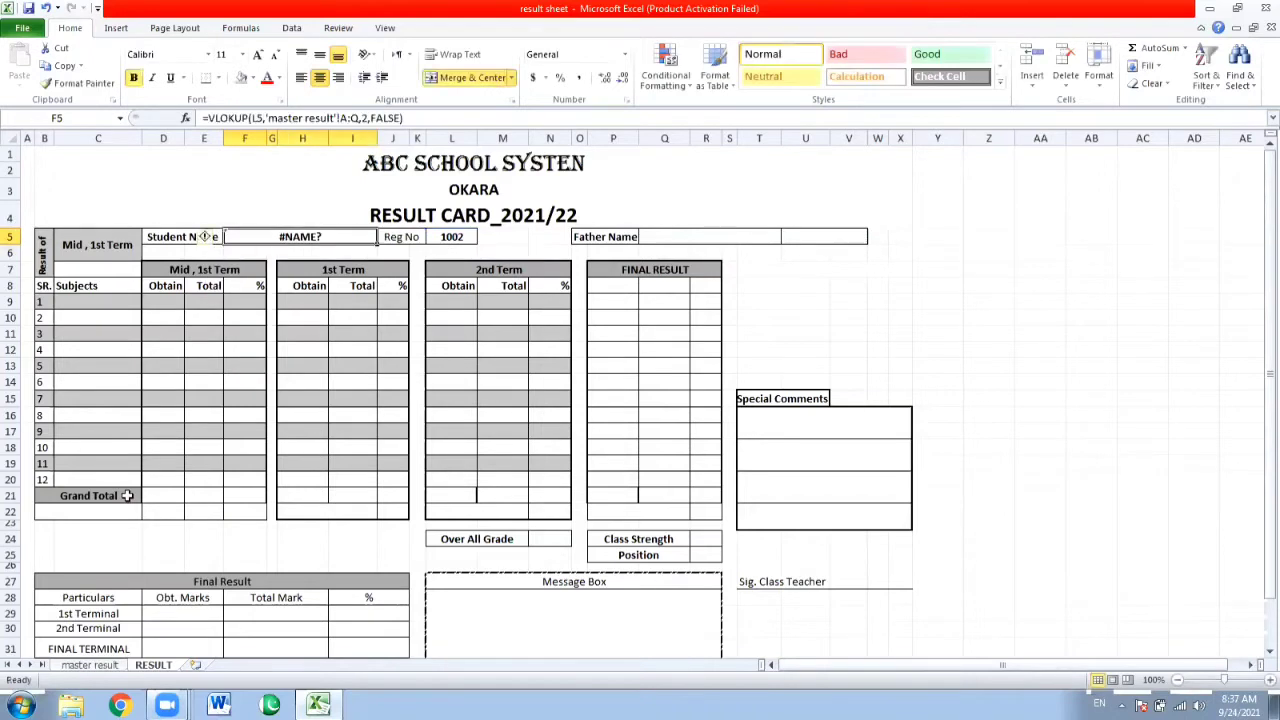
Correct the function name in the Student Name formula so that it reads =VLOOKUP(L5,'master result'!A:Q,2,FALSE).
key(F2)
key(Left)
key(Left)
key(Left)
key(Left)
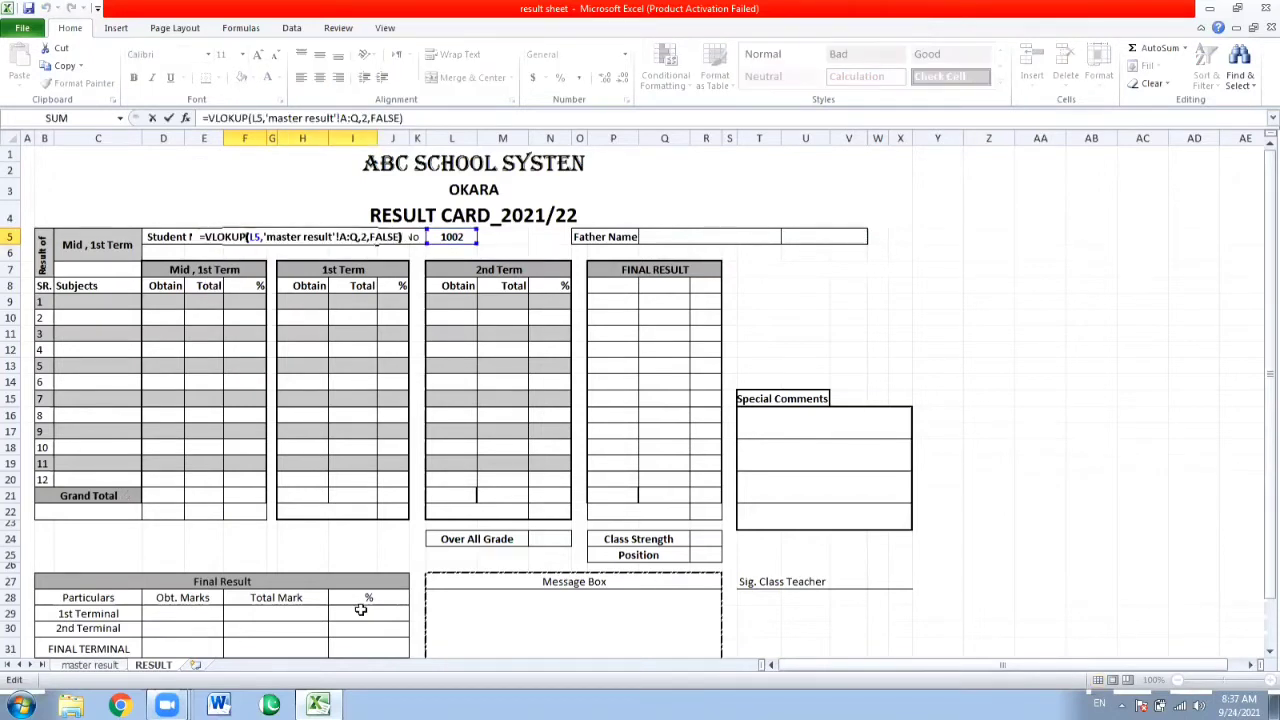
key(Left)
key(Left)
key(Left)
key(Left)
key(Left)
key(Left)
key(Left)
key(Left)
key(Left)
key(Left)
key(Left)
key(Left)
key(Left)
key(Left)
key(Left)
key(Left)
key(Left)
key(Left)
key(Return)
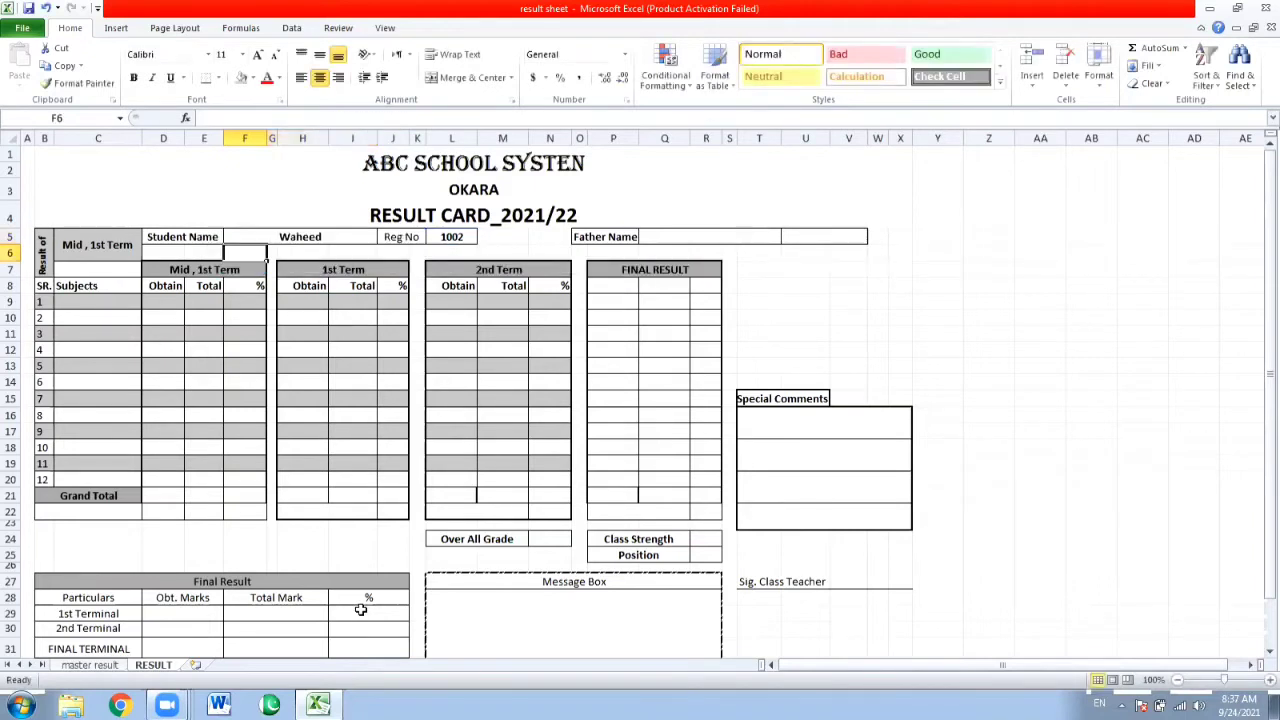
Copy the full text of the Student Name formula from cell F5.
key(Up)
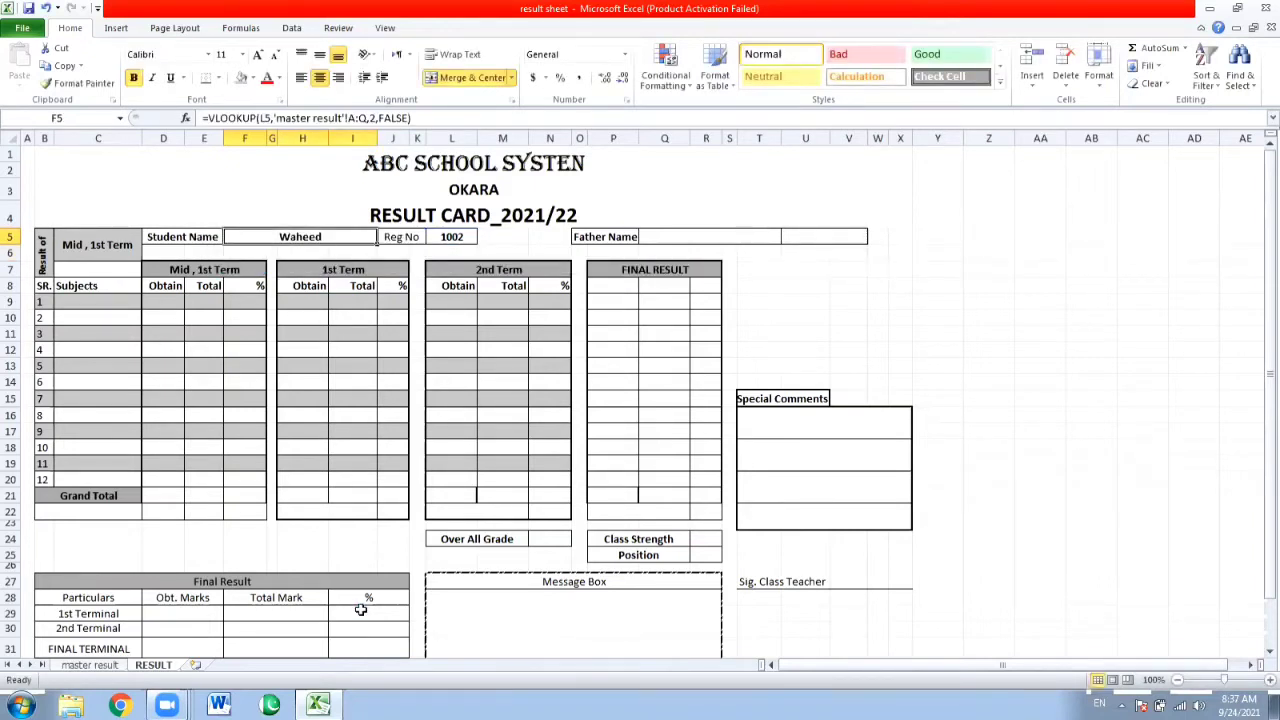
key(Right)
key(Right)
key(Left)
key(Left)
drag(418, 117, 215, 100)
key(ctrl+c)
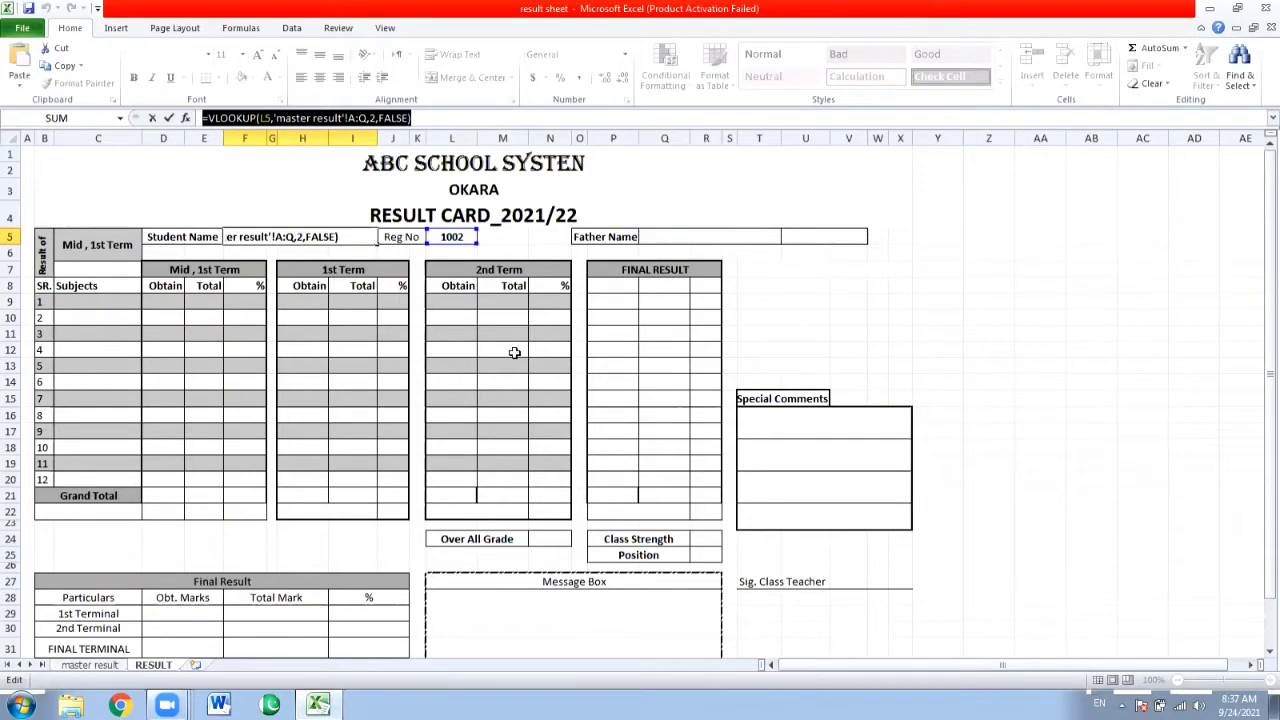
key(Return)
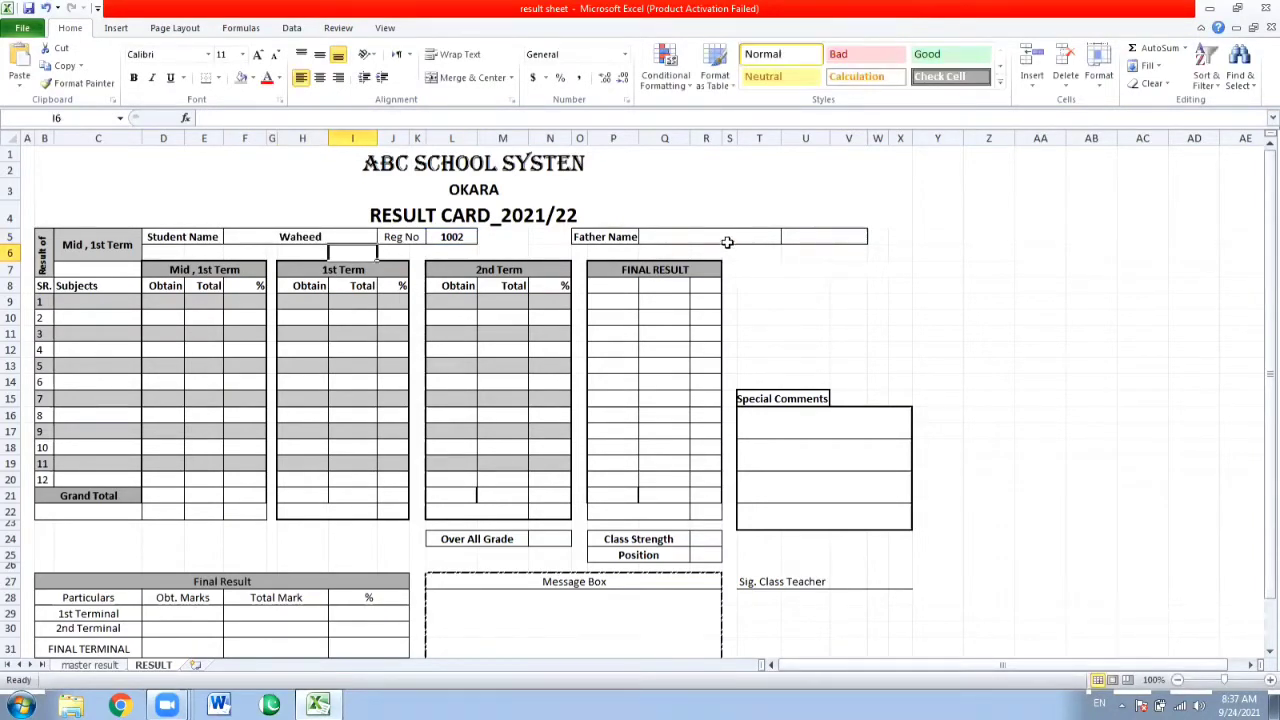
Try to paste the copied formula directly onto the merged Father Name cell, Q5.
click(727, 245)
key(ctrl+v)
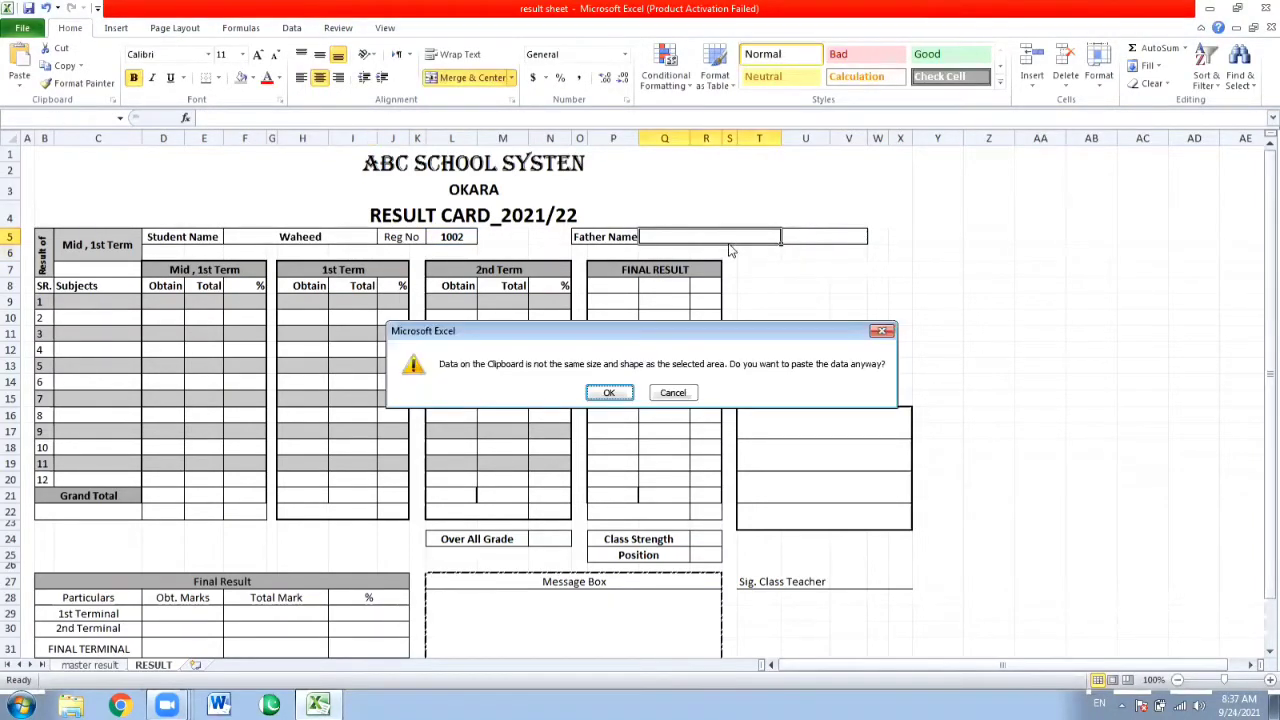
key(Return)
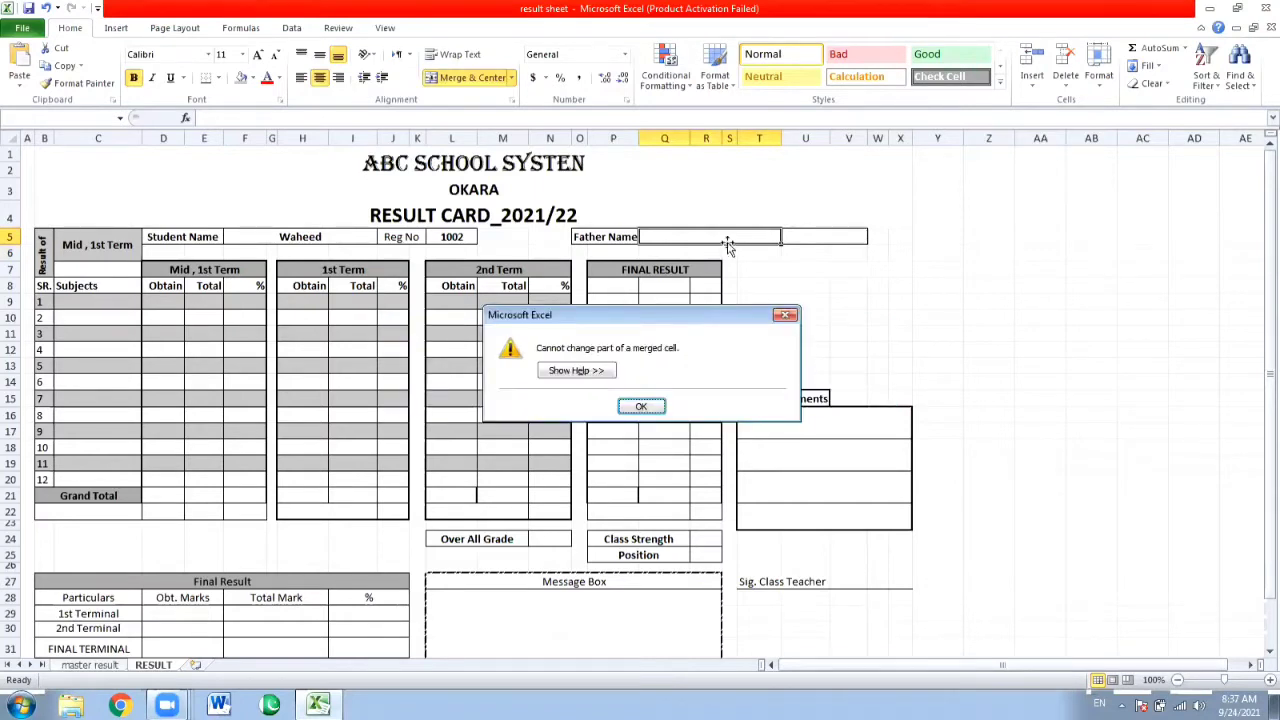
key(Return)
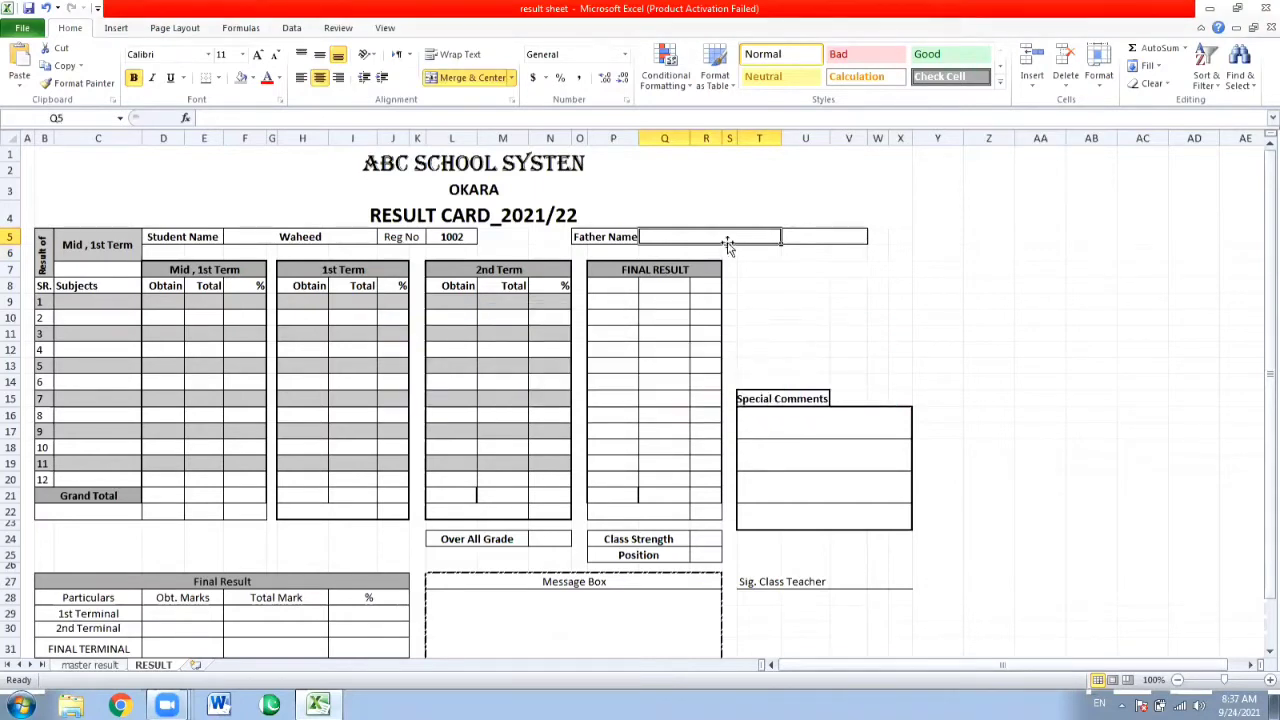
Insert the copied formula text in the Father Name cell, Q5, and set its column index to 3.
click(397, 117)
key(ctrl+v)
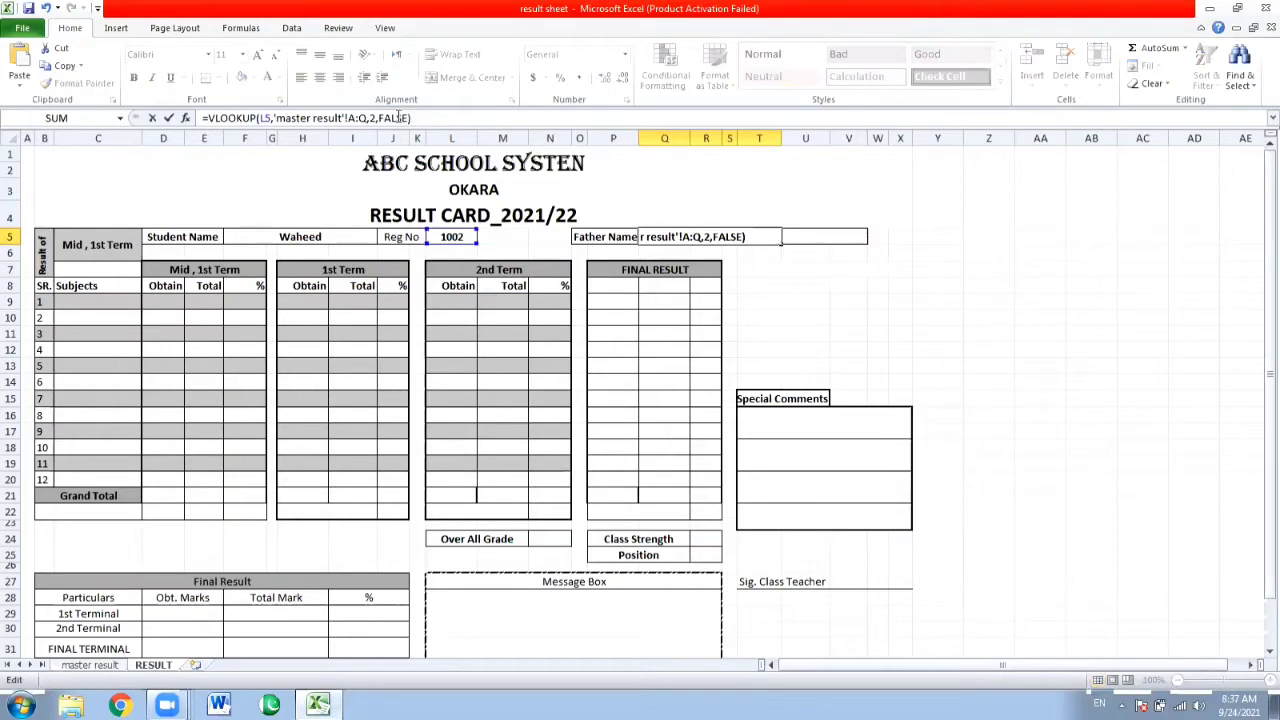
click(779, 237)
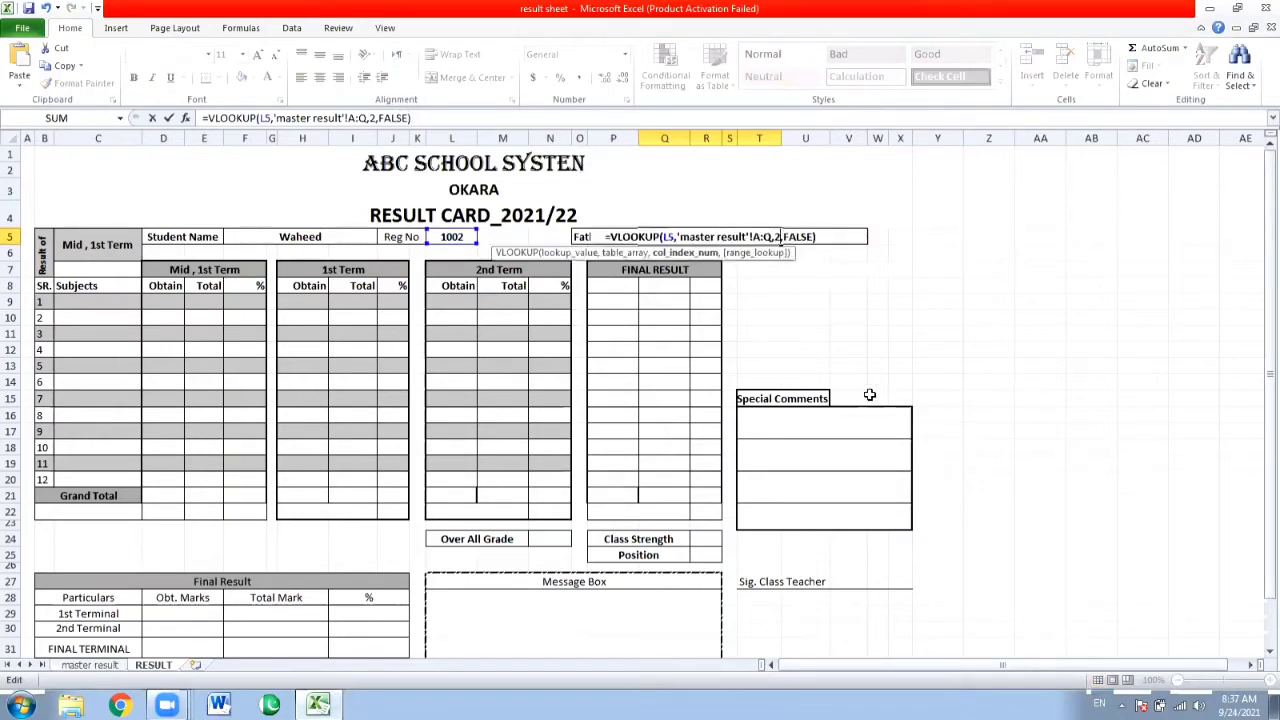
key(BackSpace)
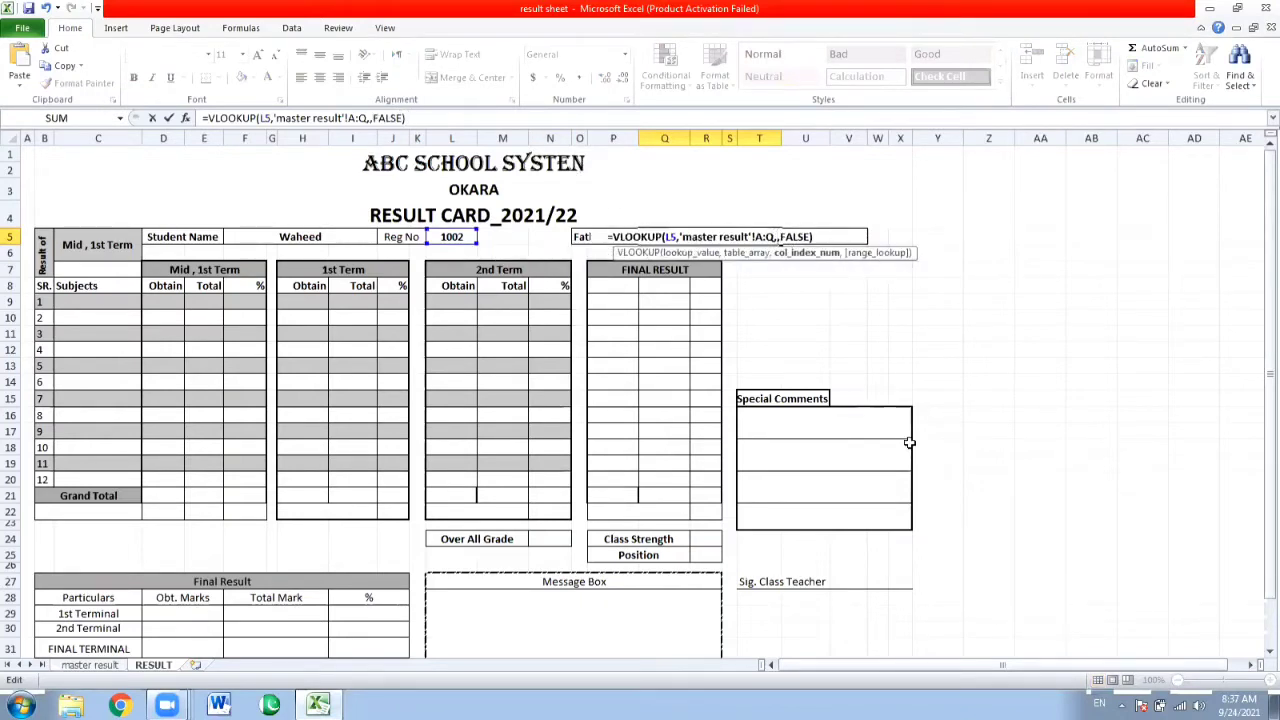
text(3)
key(Return)
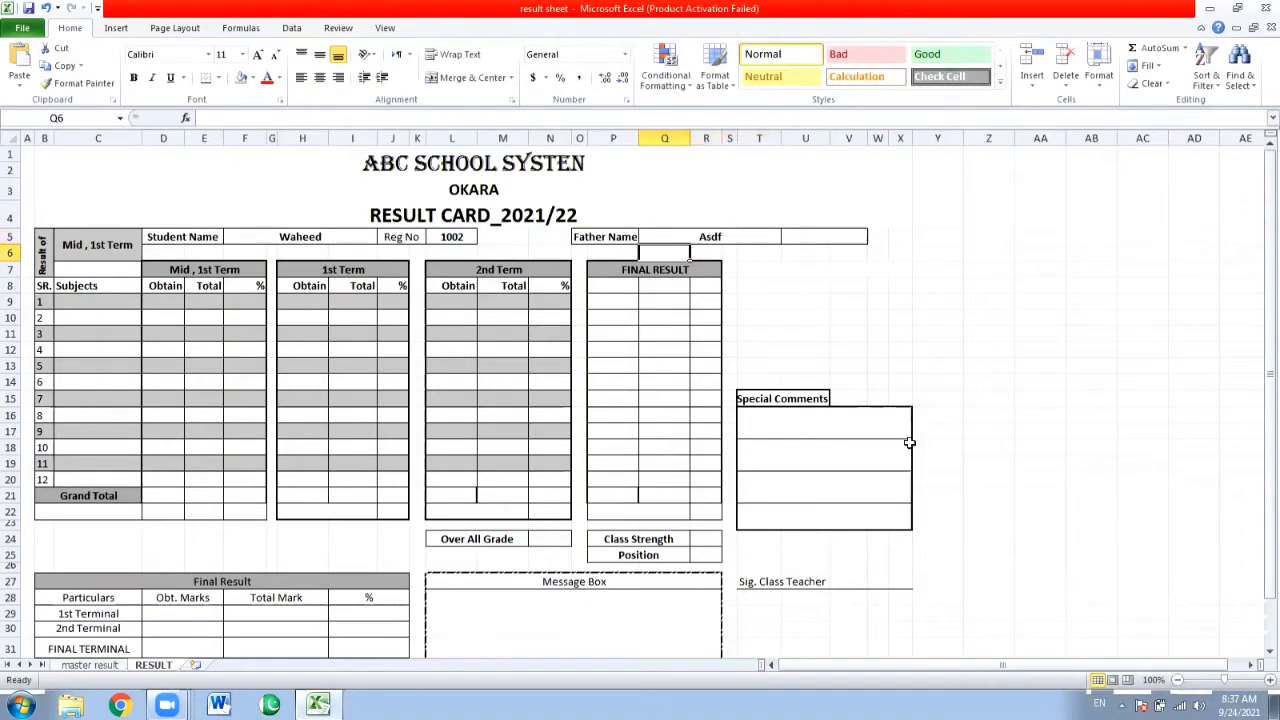
key(Right)
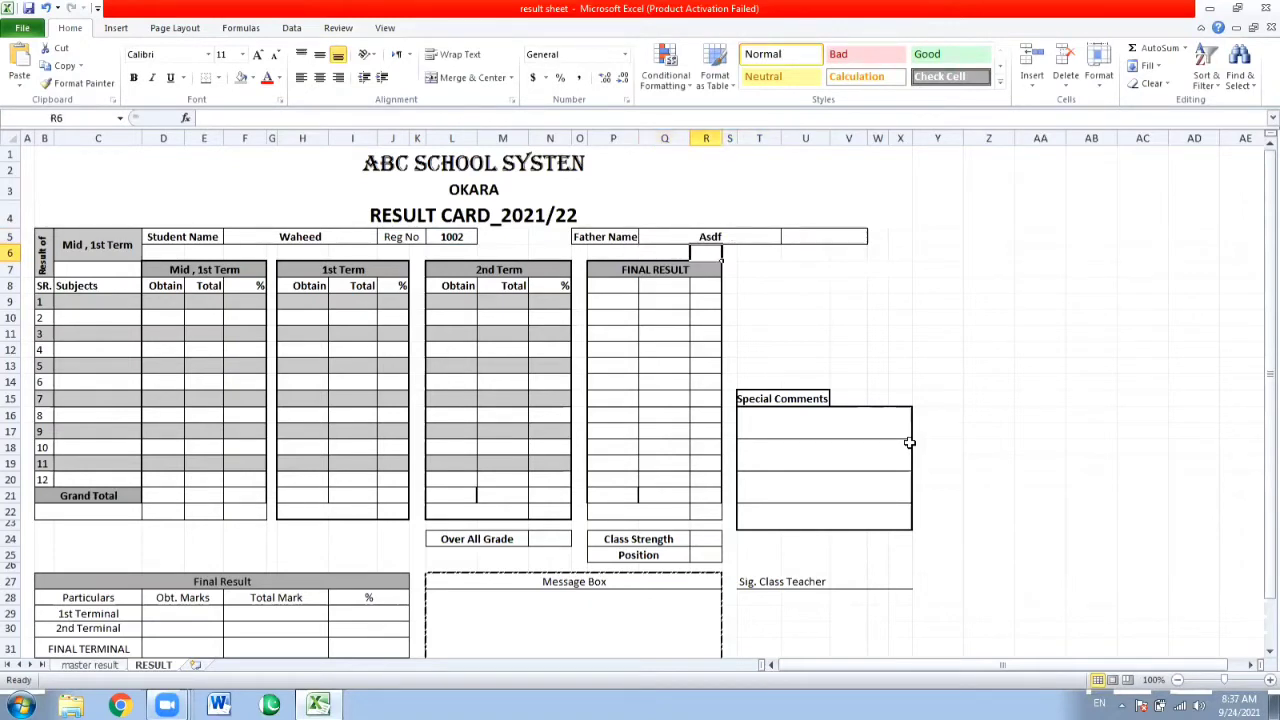
key(Up)
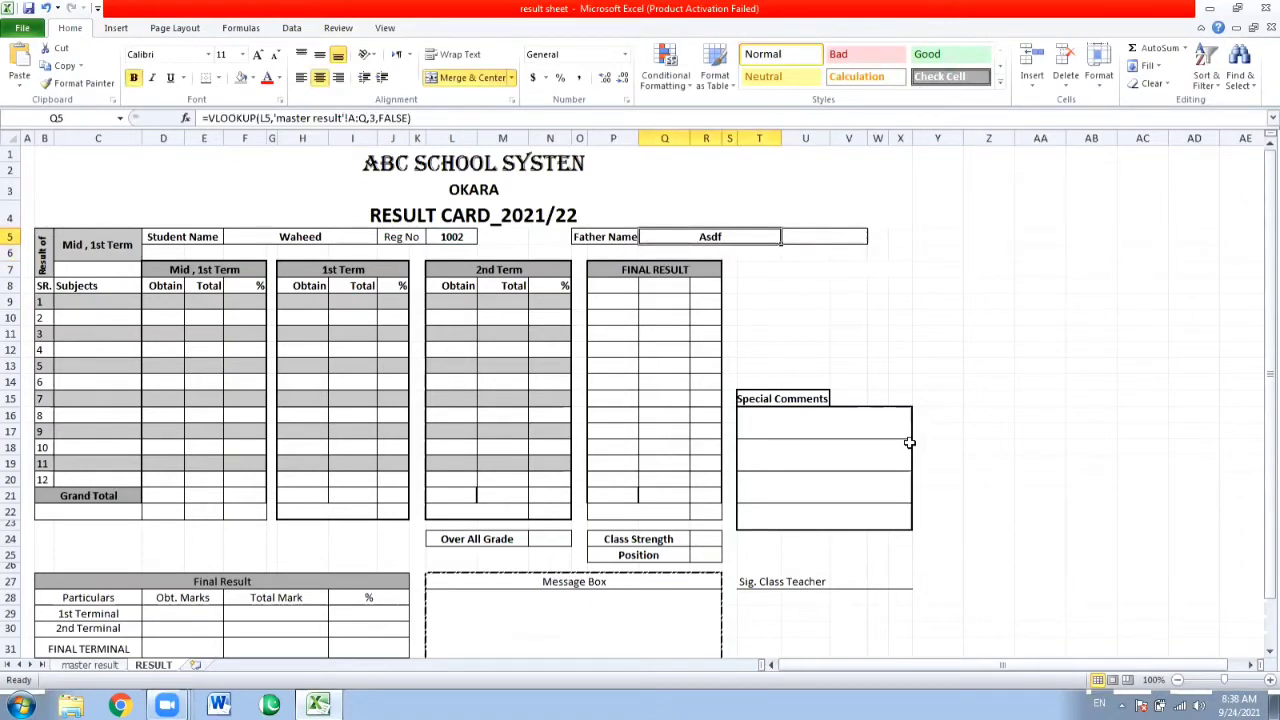
key(Right)
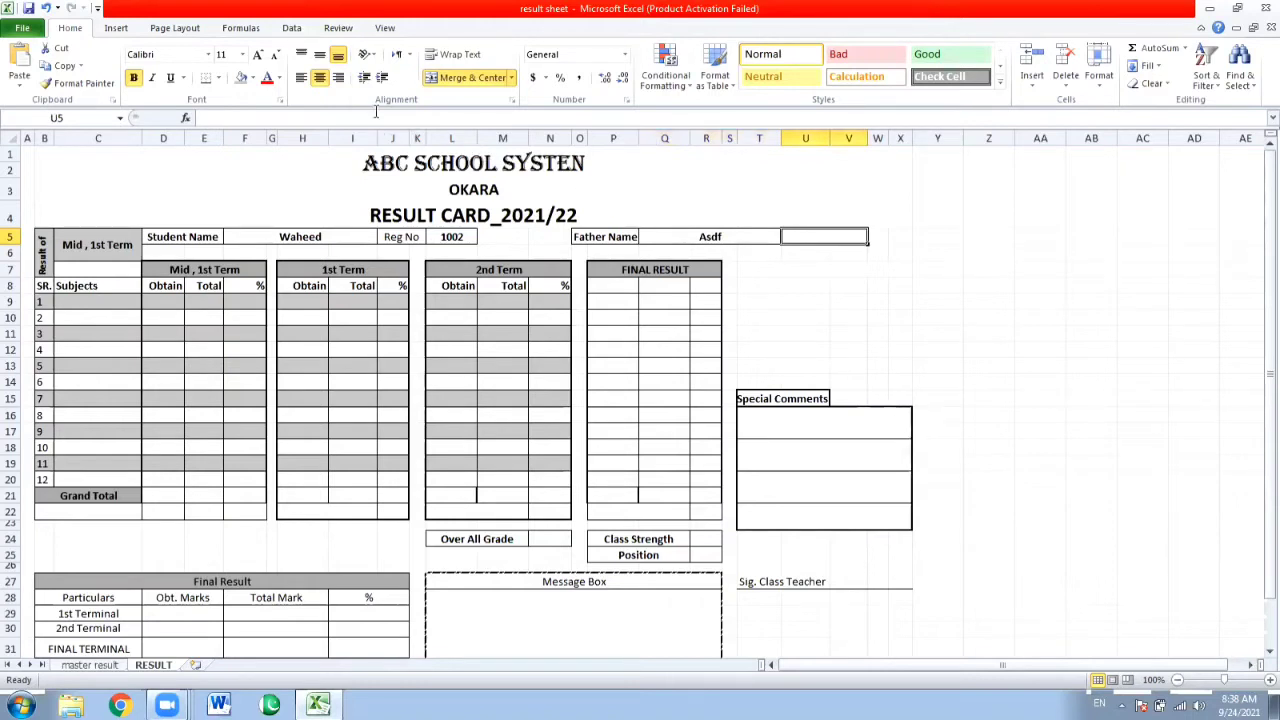
right_click(376, 115)
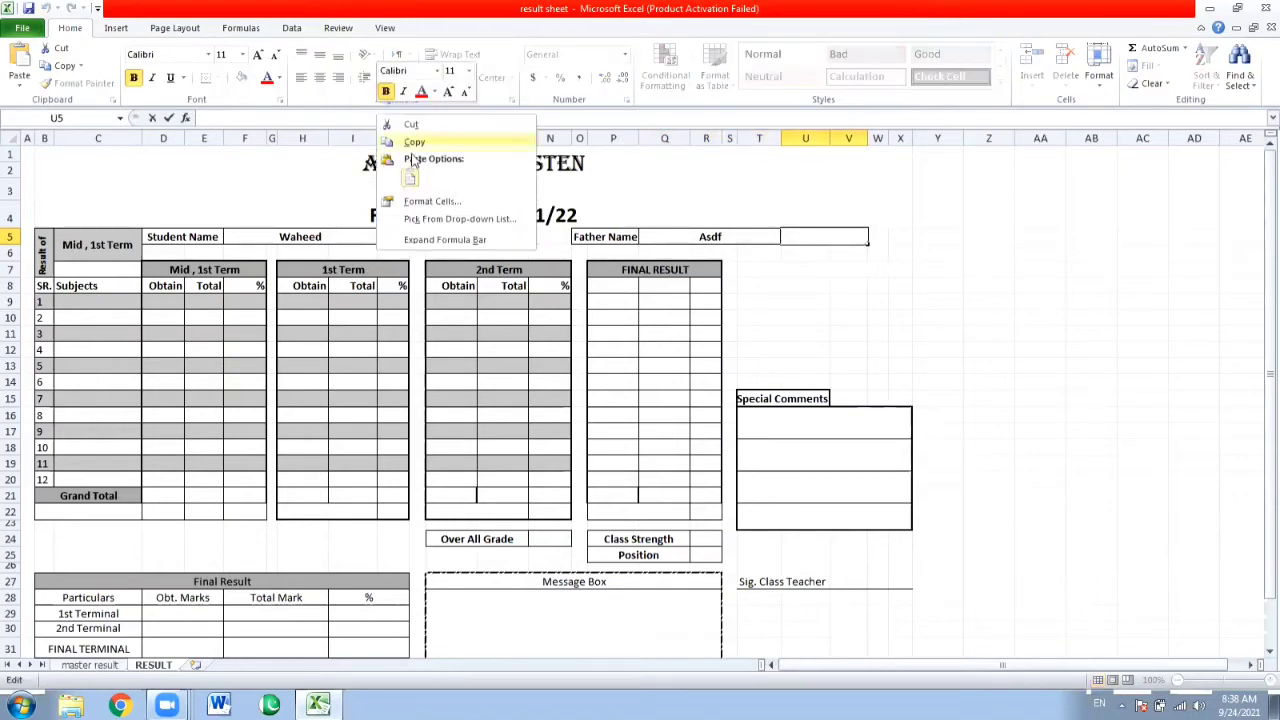
click(775, 236)
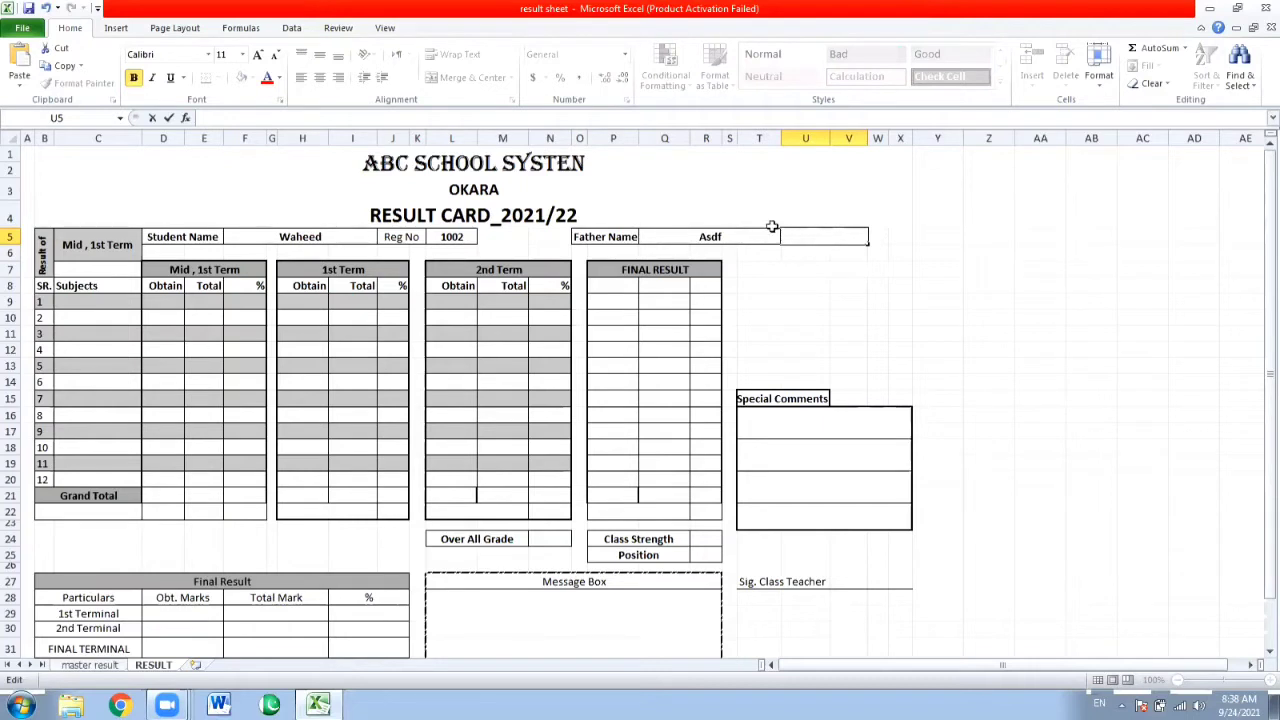
Copy the full text of the Father Name formula from cell Q5.
click(739, 232)
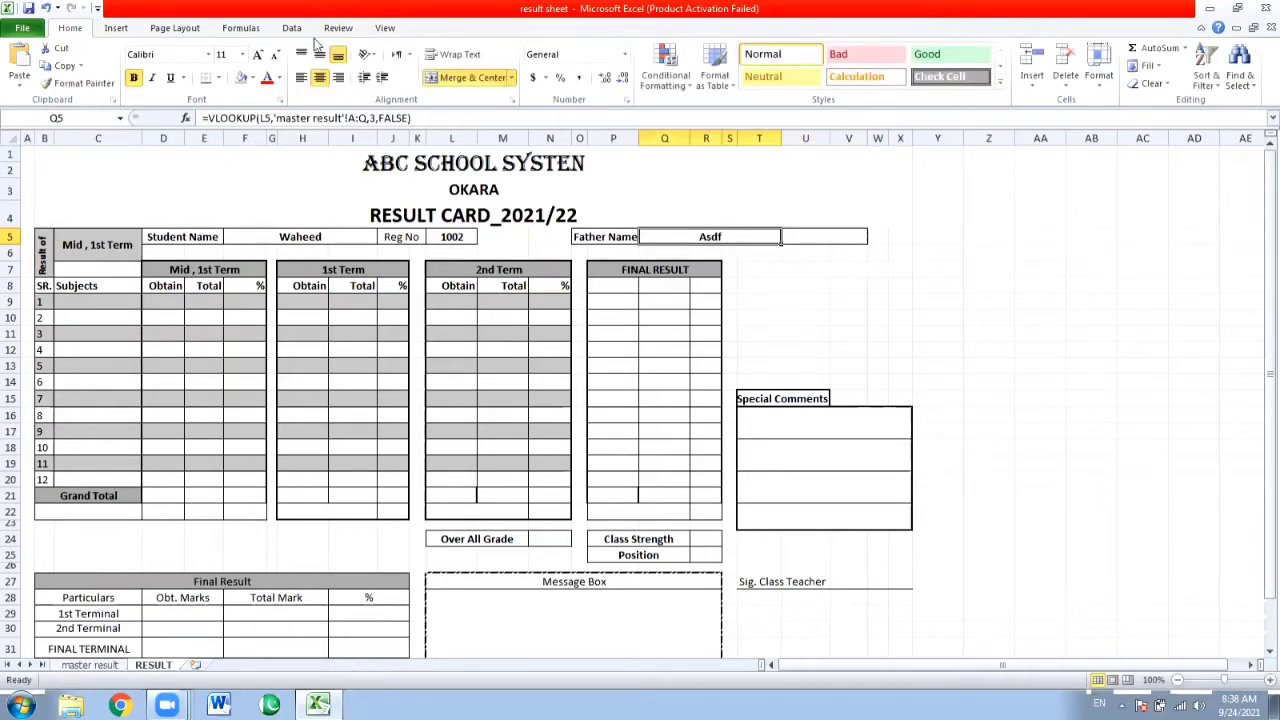
click(424, 119)
drag(424, 119, 202, 118)
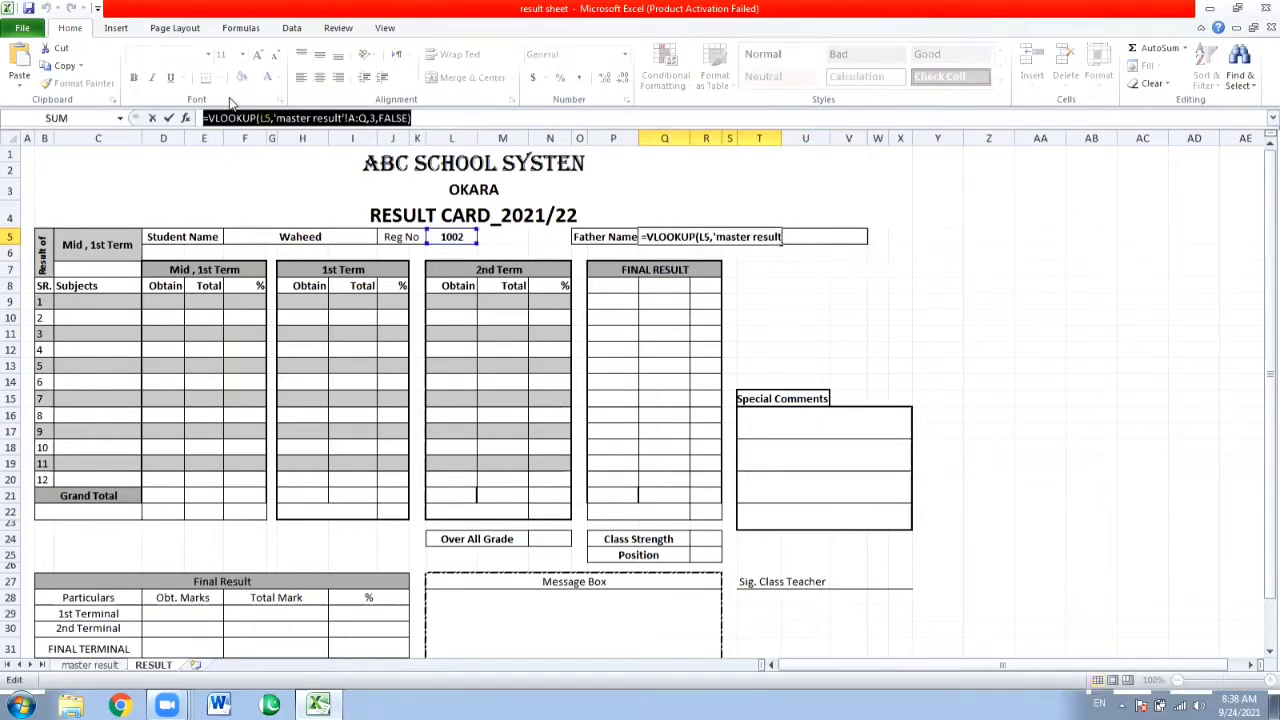
key(Return)
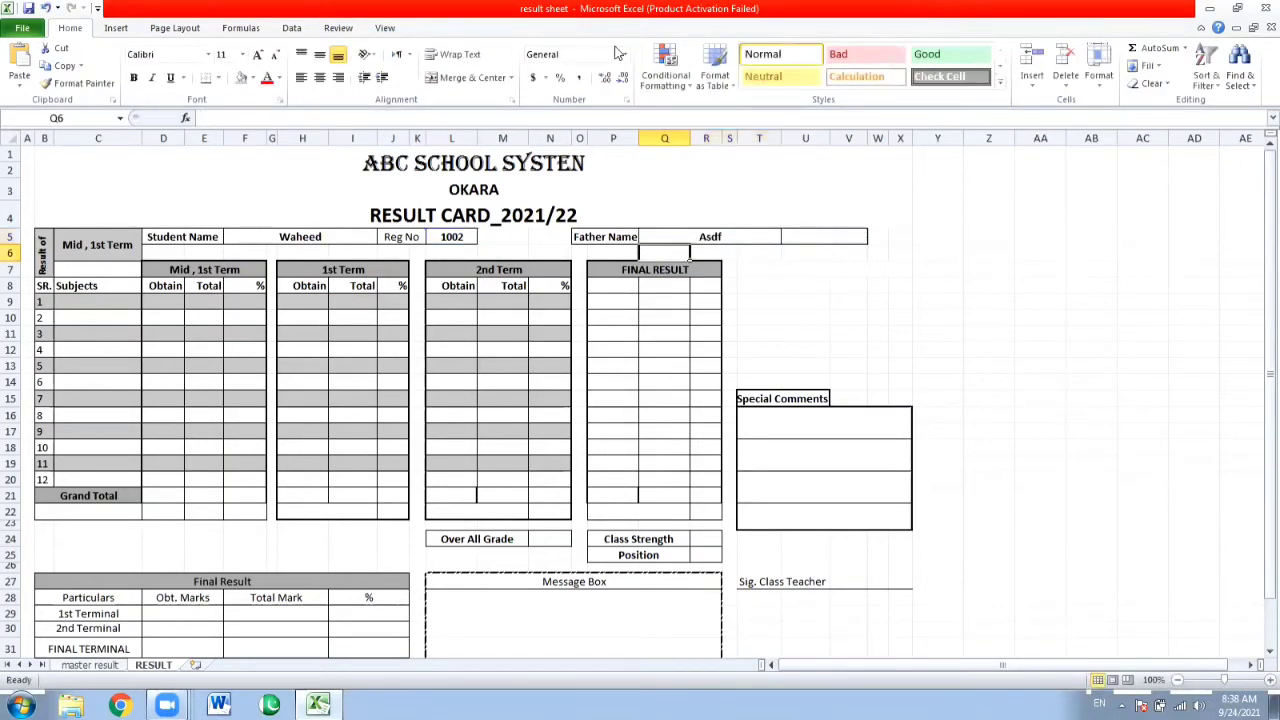
Insert the copied formula text in the merged cell U5 beside the father's name and set its column index to 4.
key(Right)
key(Right)
key(Up)
key(Right)
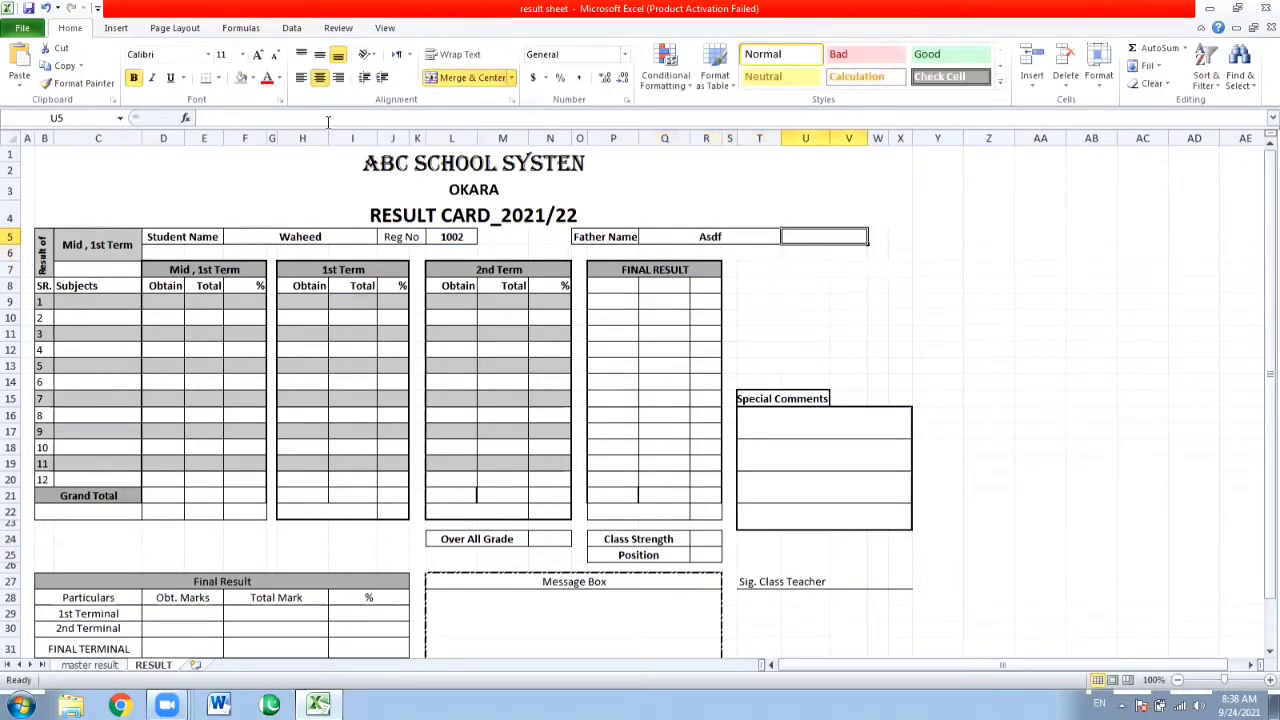
click(276, 118)
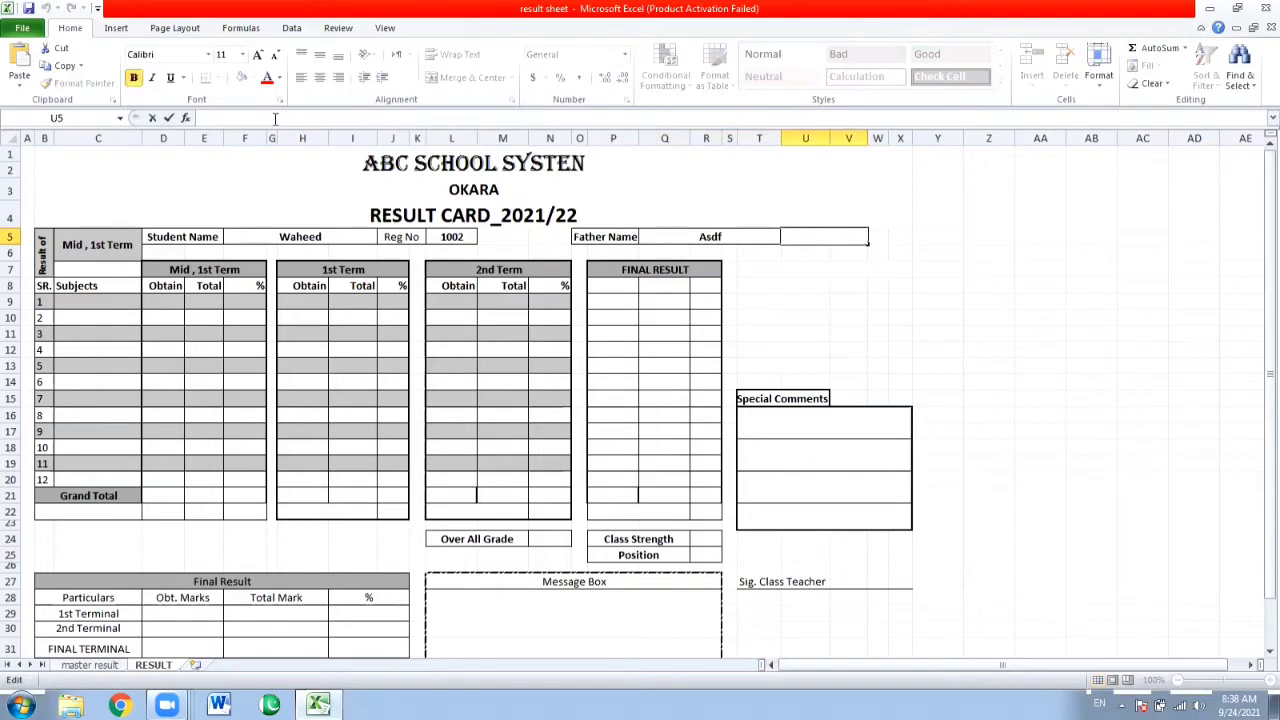
key(ctrl+v)
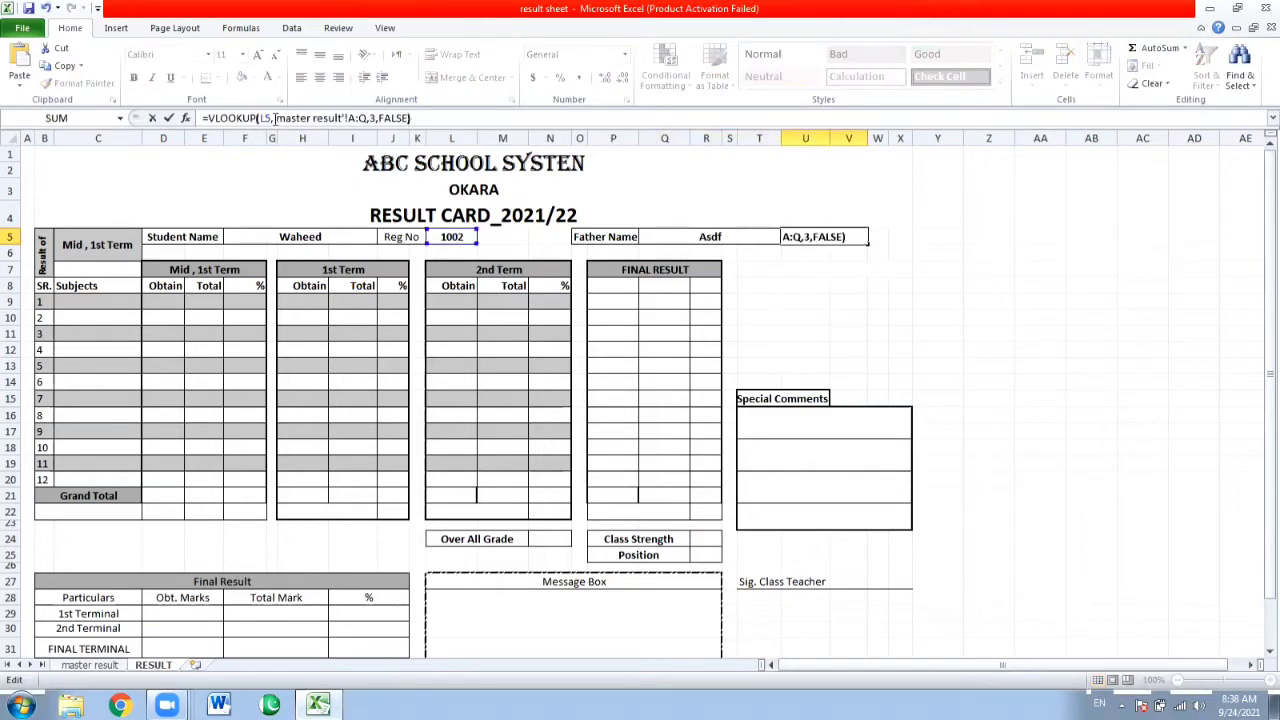
key(Left)
key(Left)
key(Left)
key(Left)
key(Left)
key(Left)
key(Left)
key(BackSpace)
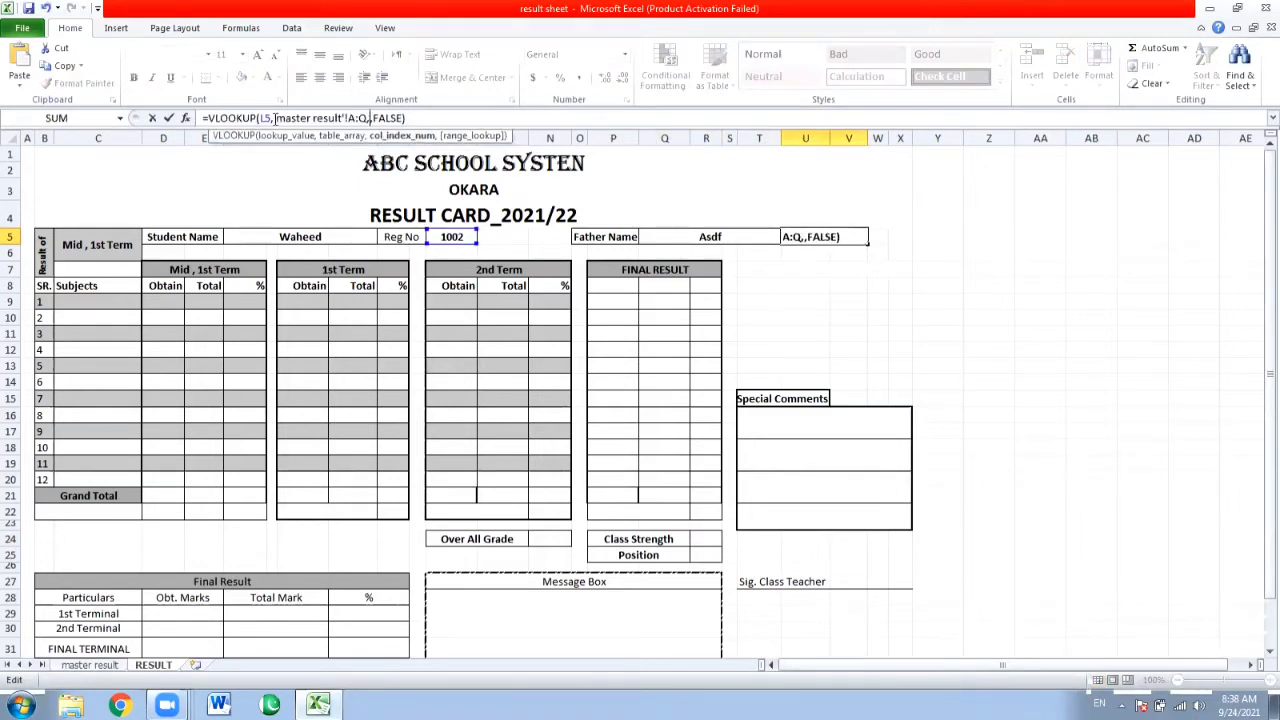
text(4)
key(Return)
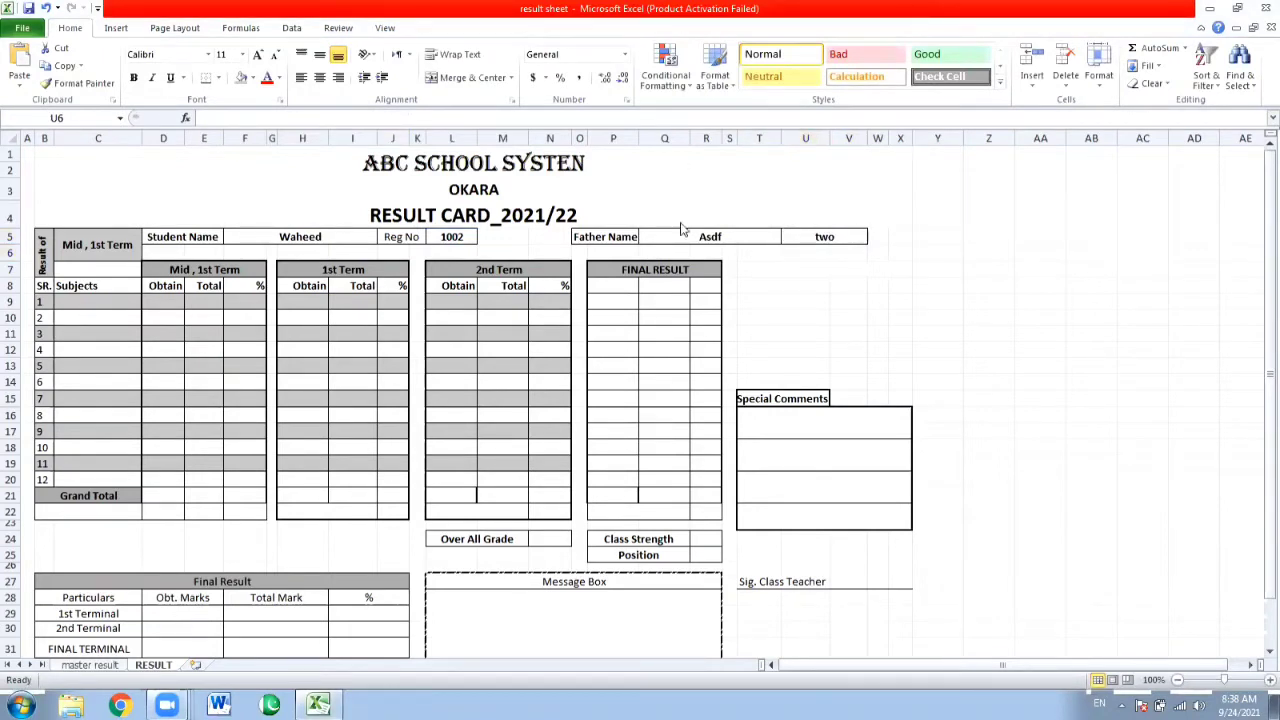
Set the Reg No value in cell L5 to 1001.
click(452, 236)
text(1001)
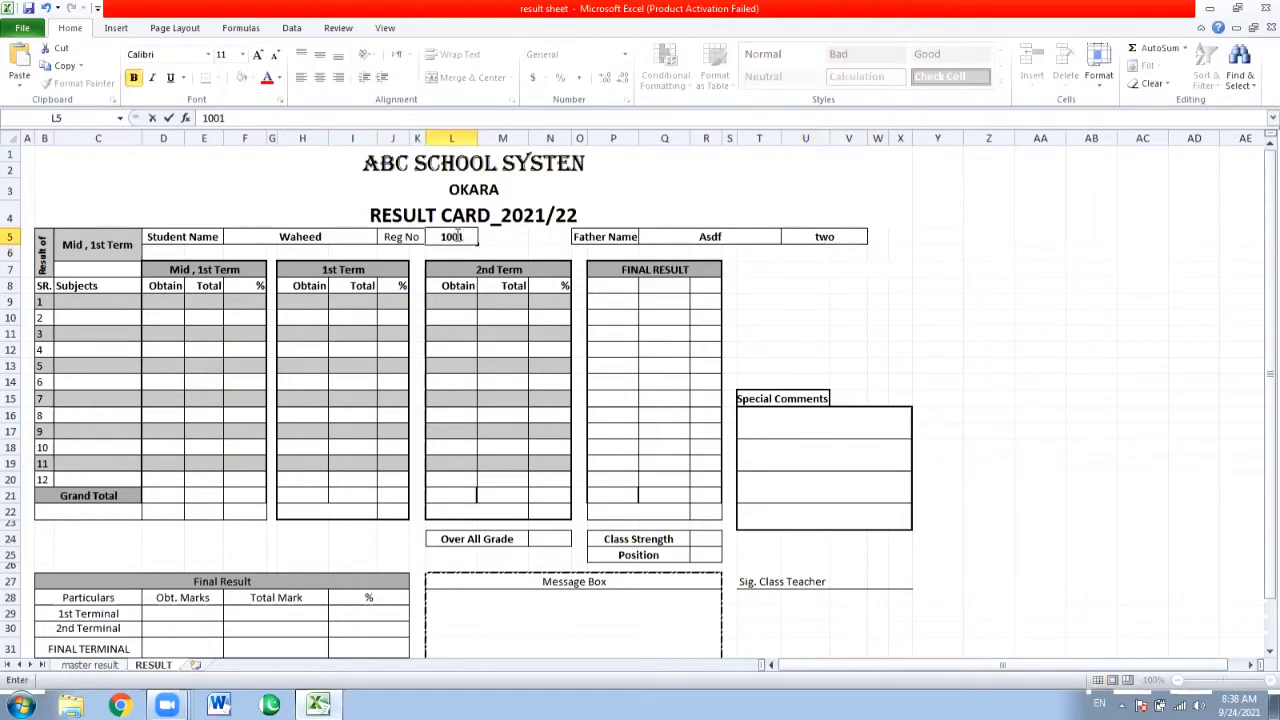
key(Return)
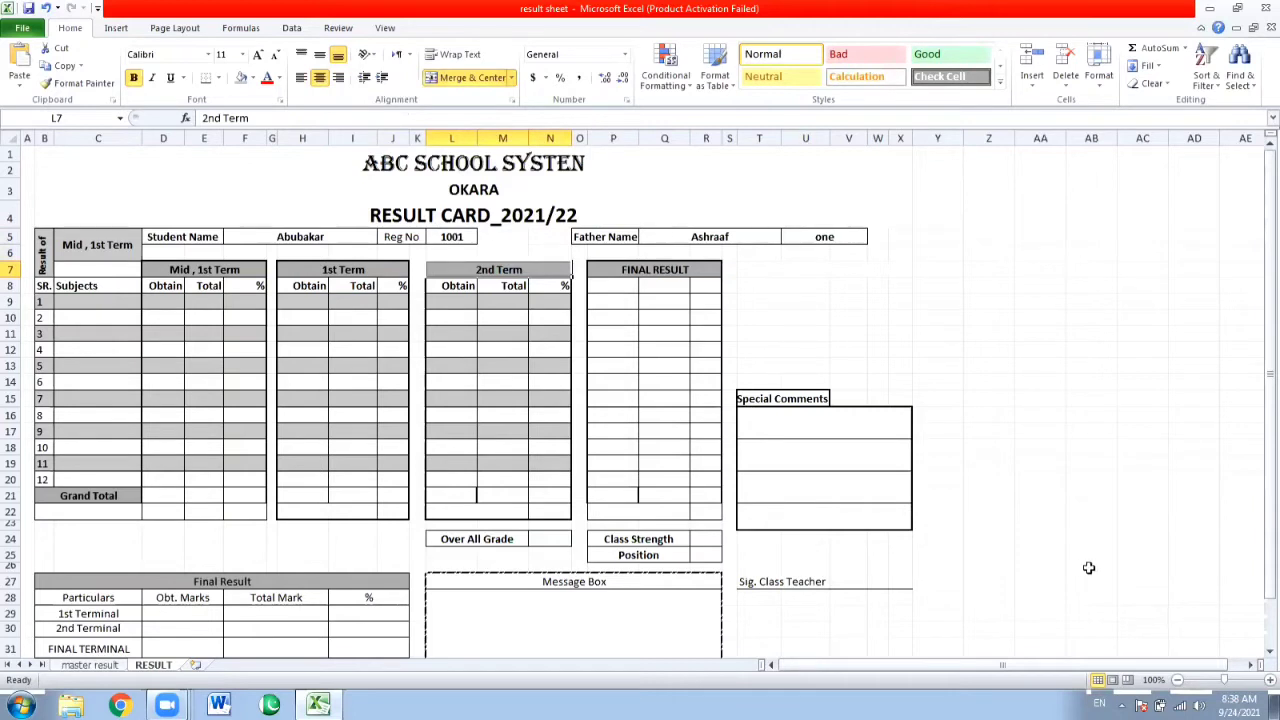
Examine the subject columns of the 1st and 2nd term results on the master result sheet.
click(254, 318)
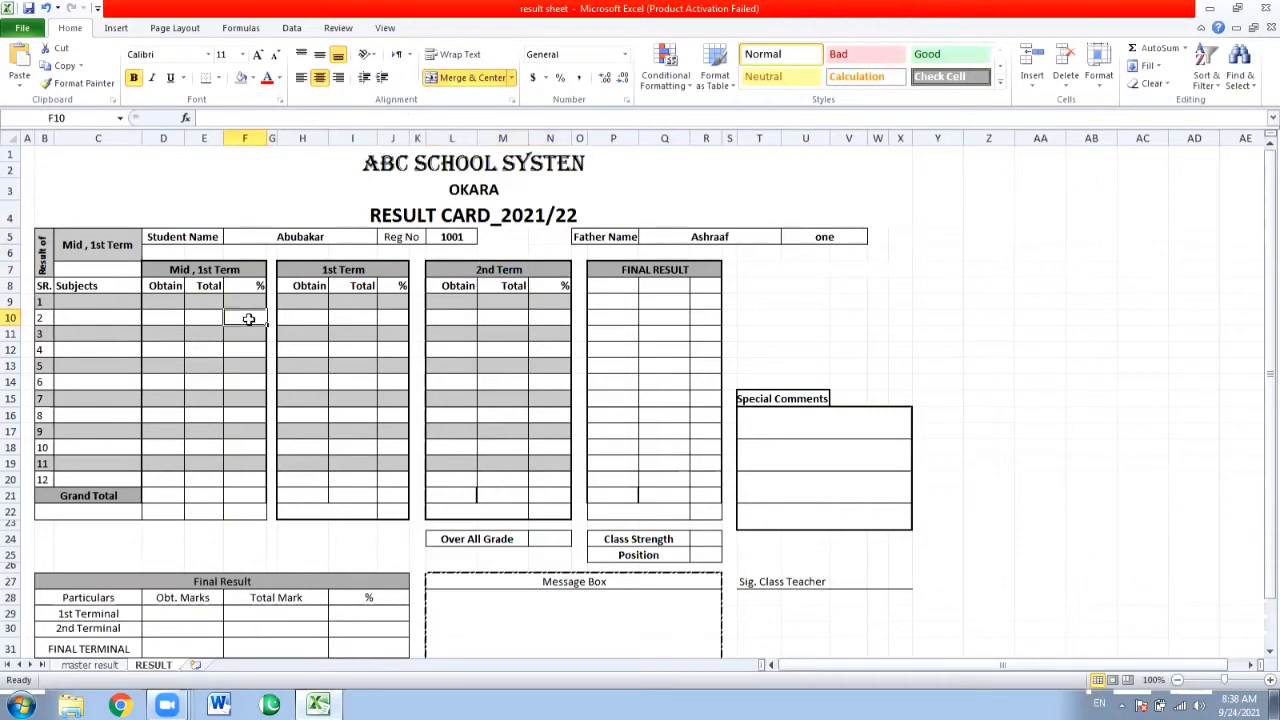
click(89, 303)
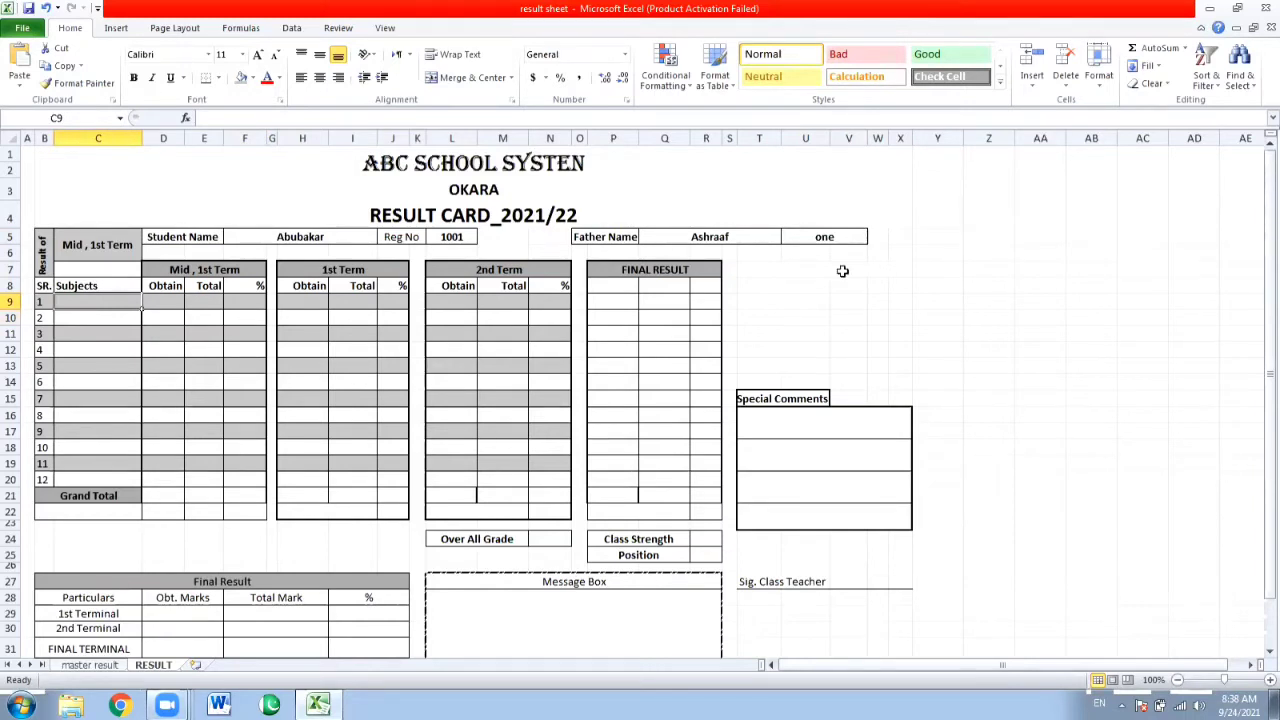
click(100, 667)
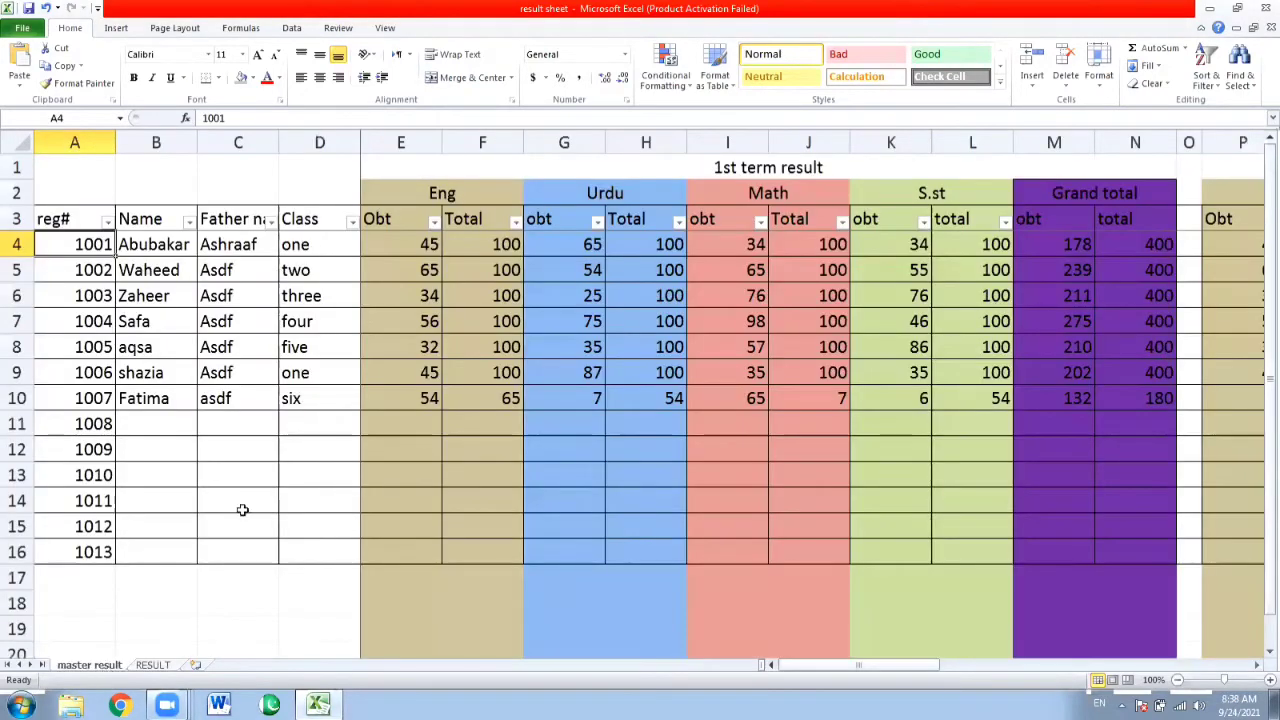
click(384, 289)
key(Right)
key(Right)
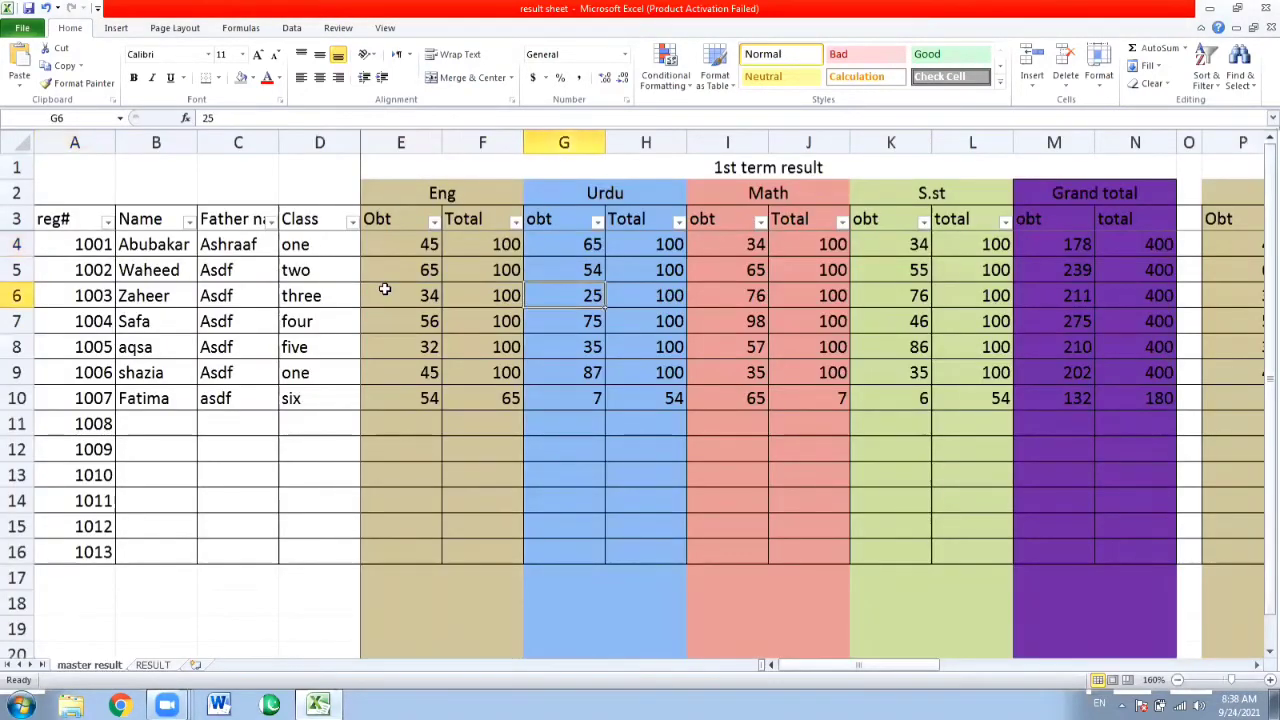
key(Right)
key(Right)
key(Right)
key(Right)
key(Right)
key(Right)
key(Right)
key(Right)
key(Right)
key(Right)
key(Right)
key(Right)
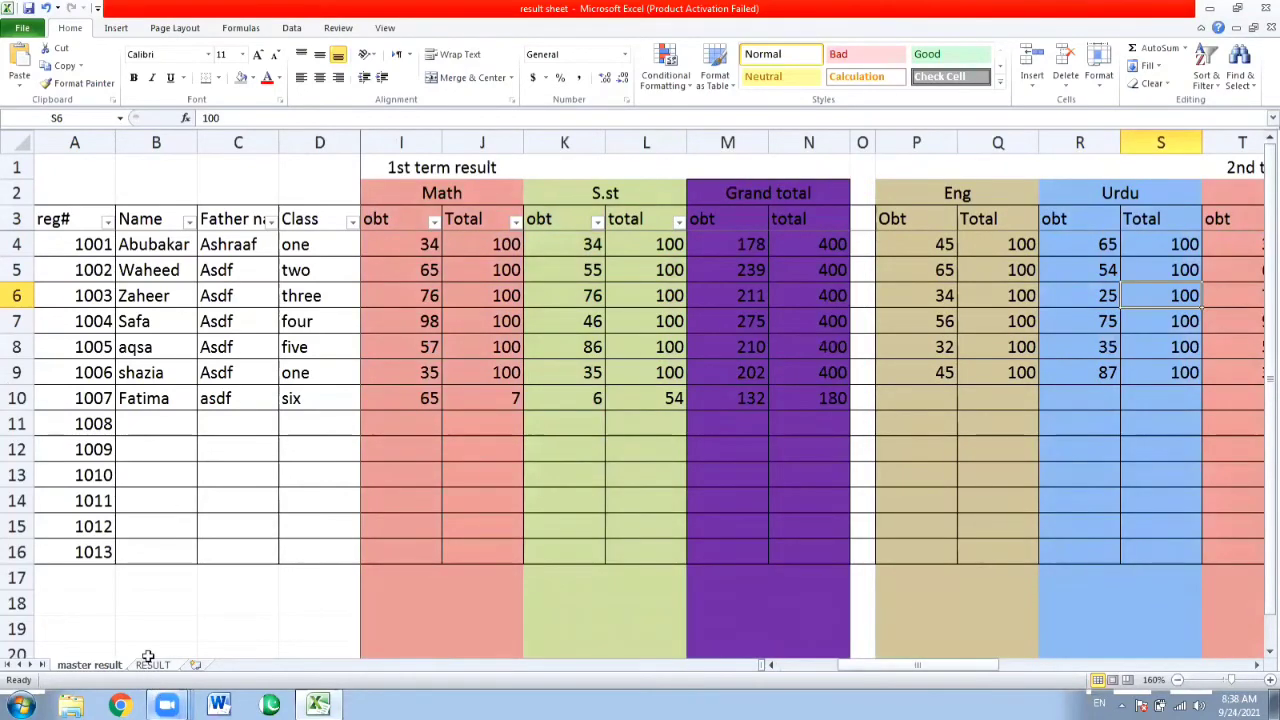
Enter ENGLISH as the first subject in cell C9 of the RESULT sheet.
click(153, 665)
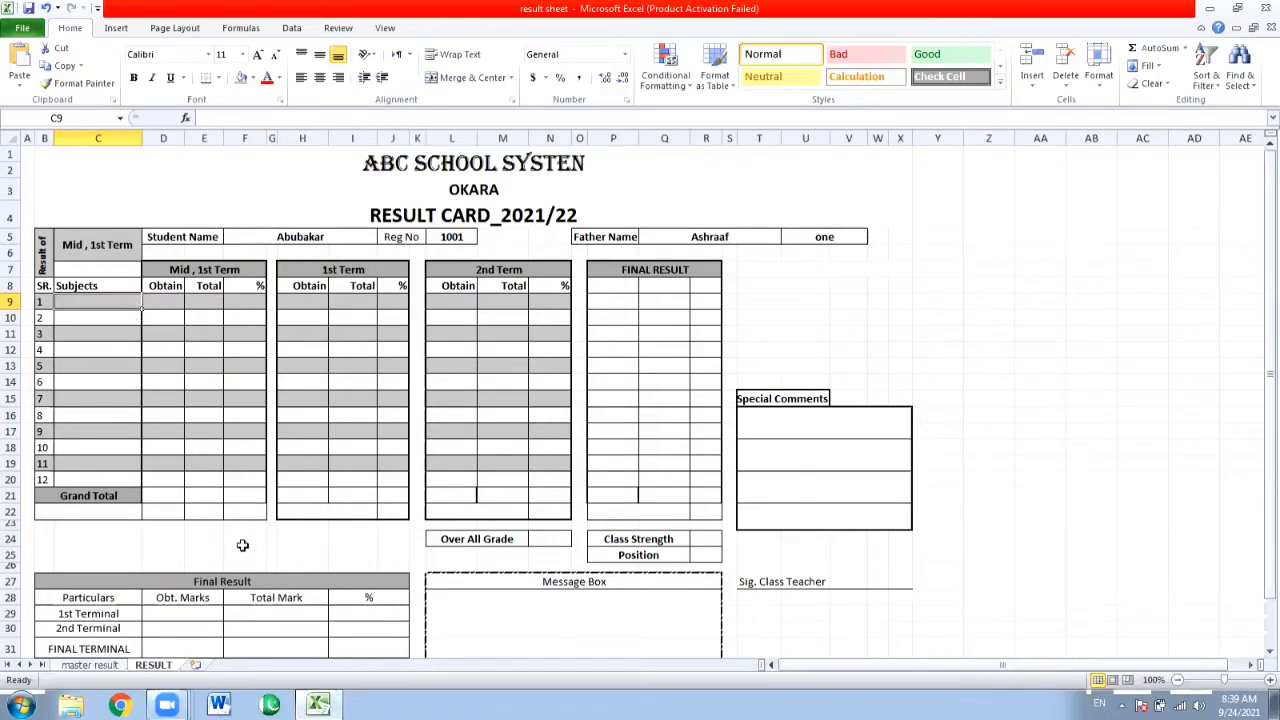
text(e)
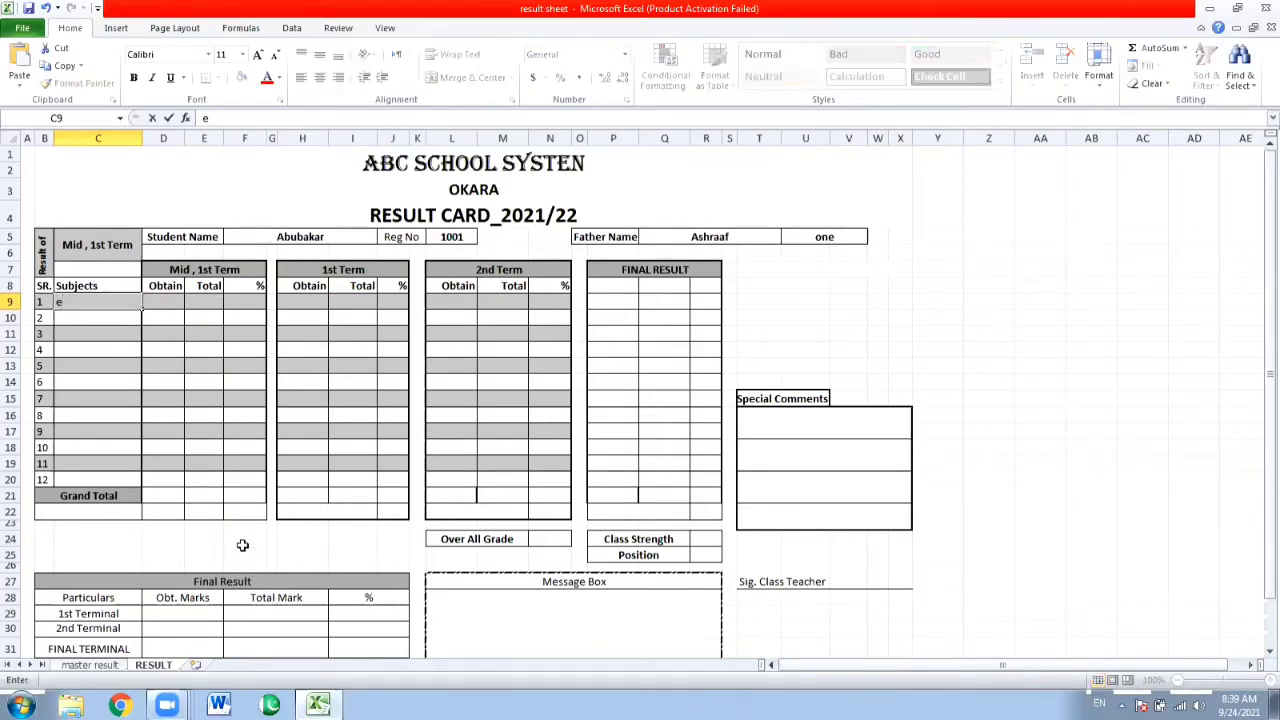
key(BackSpace)
text(ENGLISH)
key(Return)
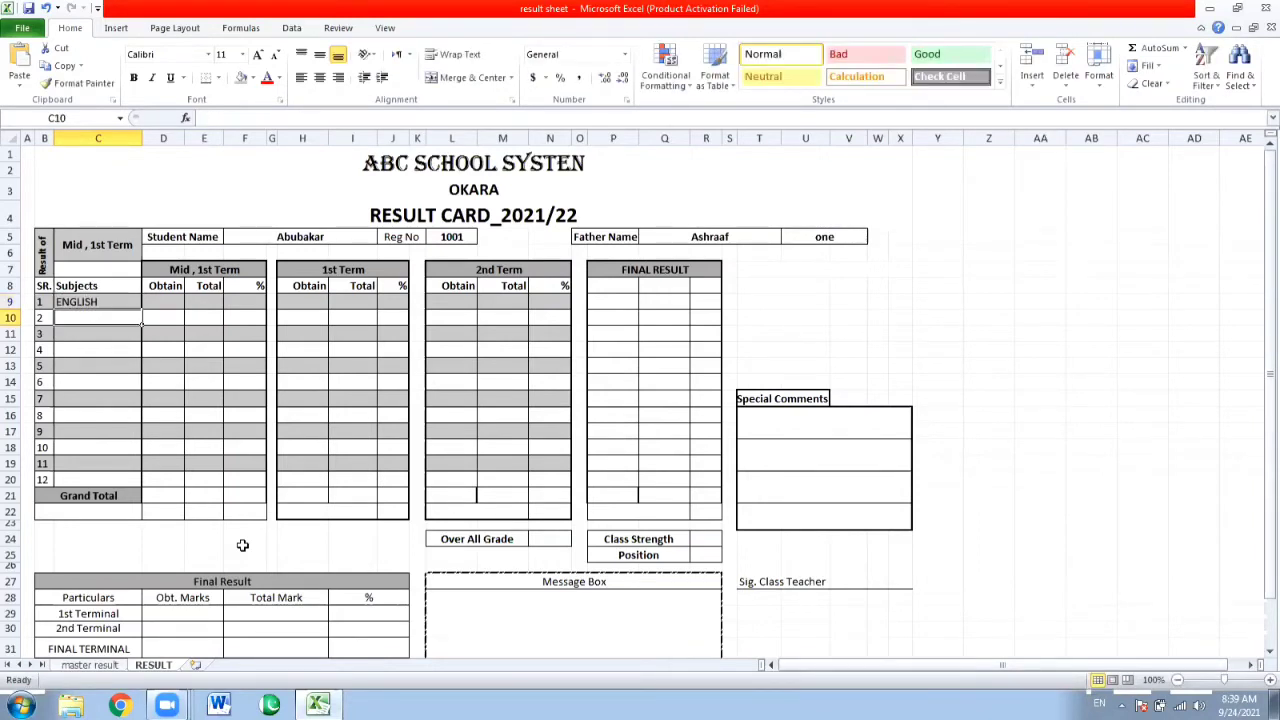
Enter URDU, MATH and S.ST as the next subjects in cells C10 to C12.
text(URDU)
key(Return)
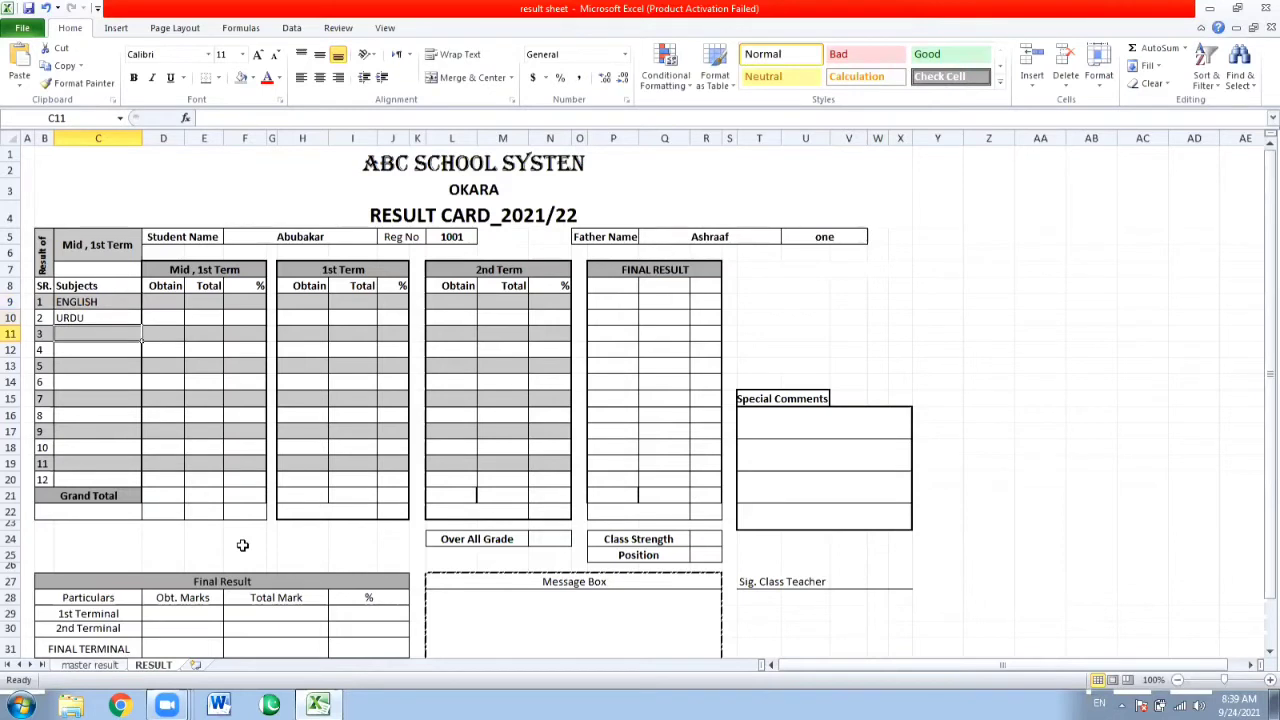
text(MATH)
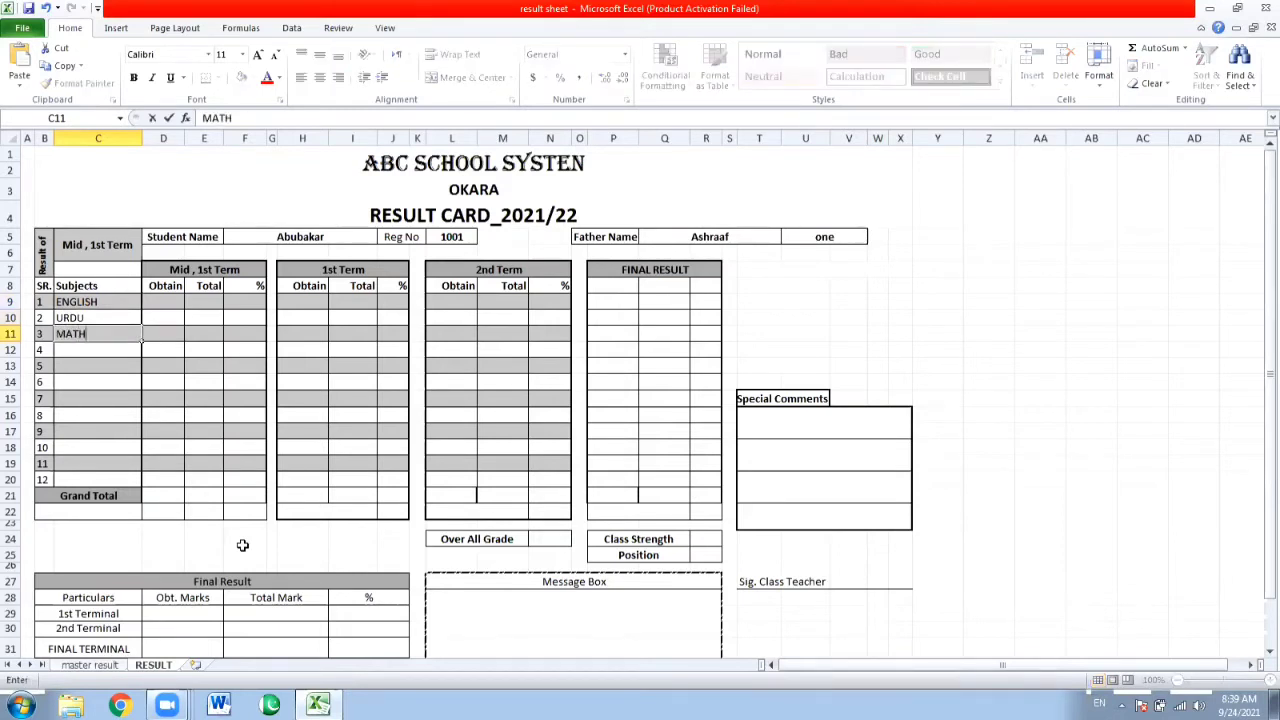
key(Return)
text(SST)
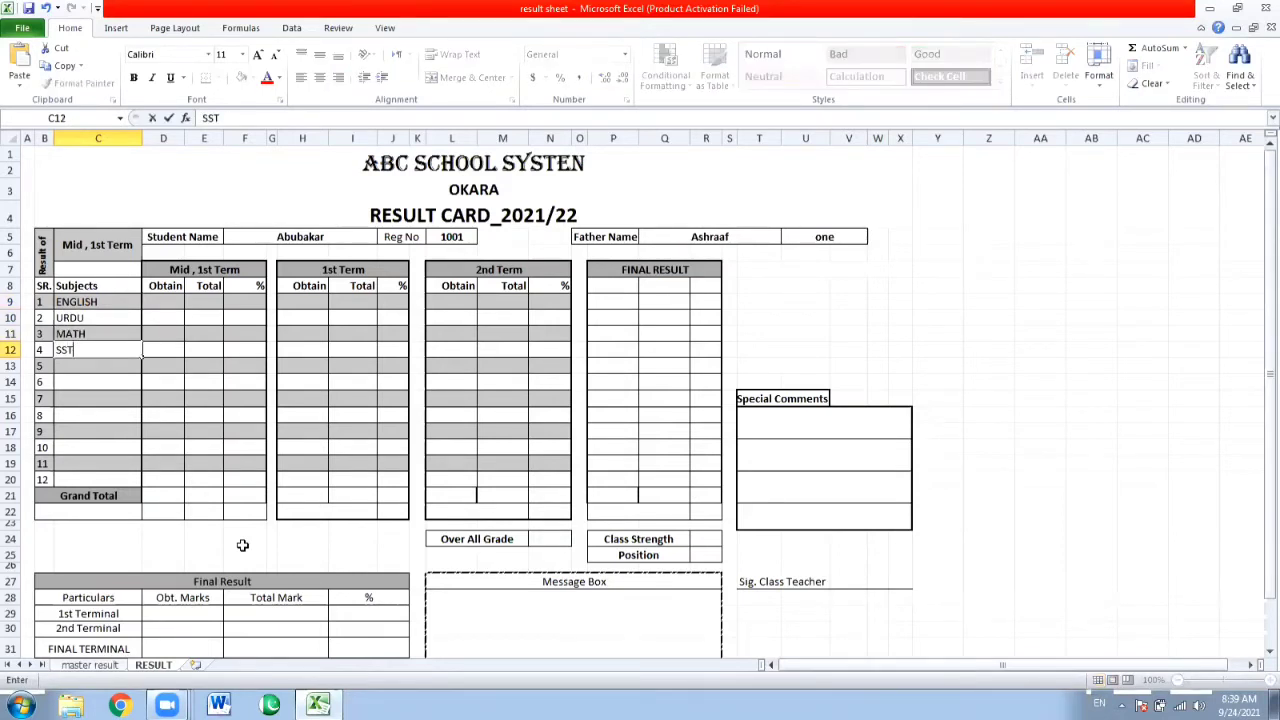
key(BackSpace)
key(BackSpace)
text(.ST)
key(Return)
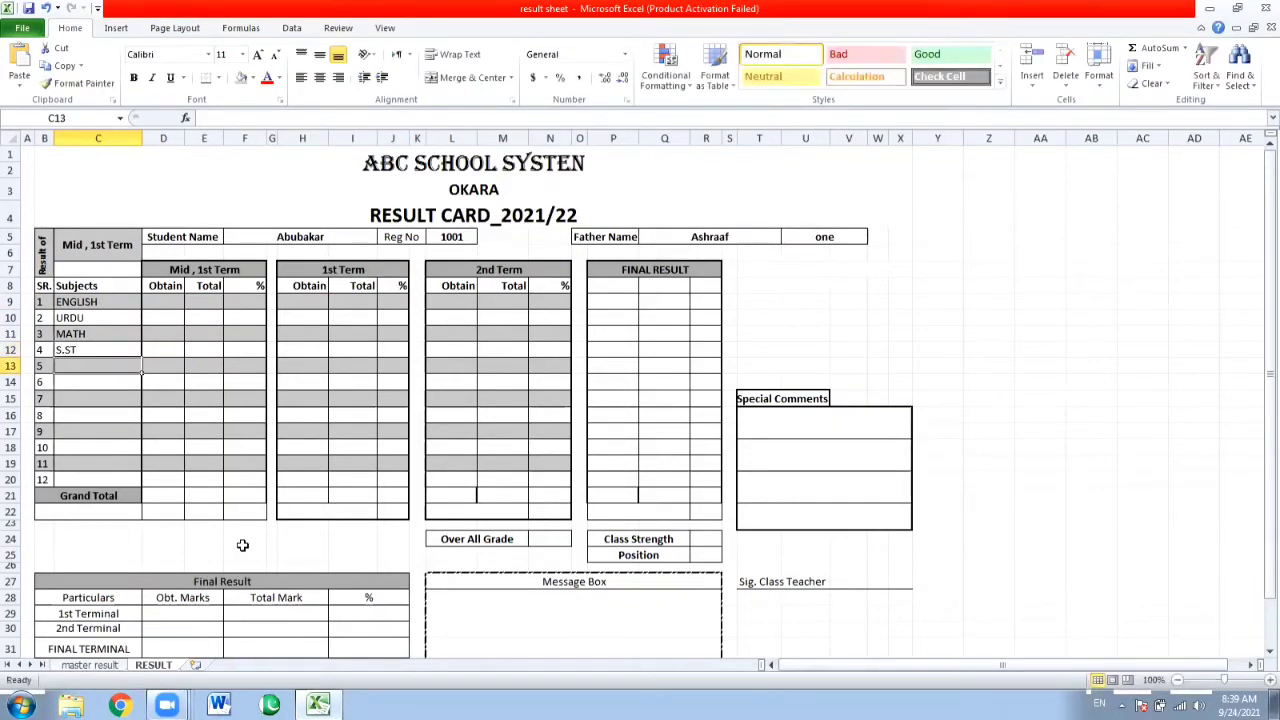
Check the column order of the 1st term English marks on the master result sheet and return to the RESULT sheet.
key(Up)
key(Up)
key(Up)
key(Up)
key(Right)
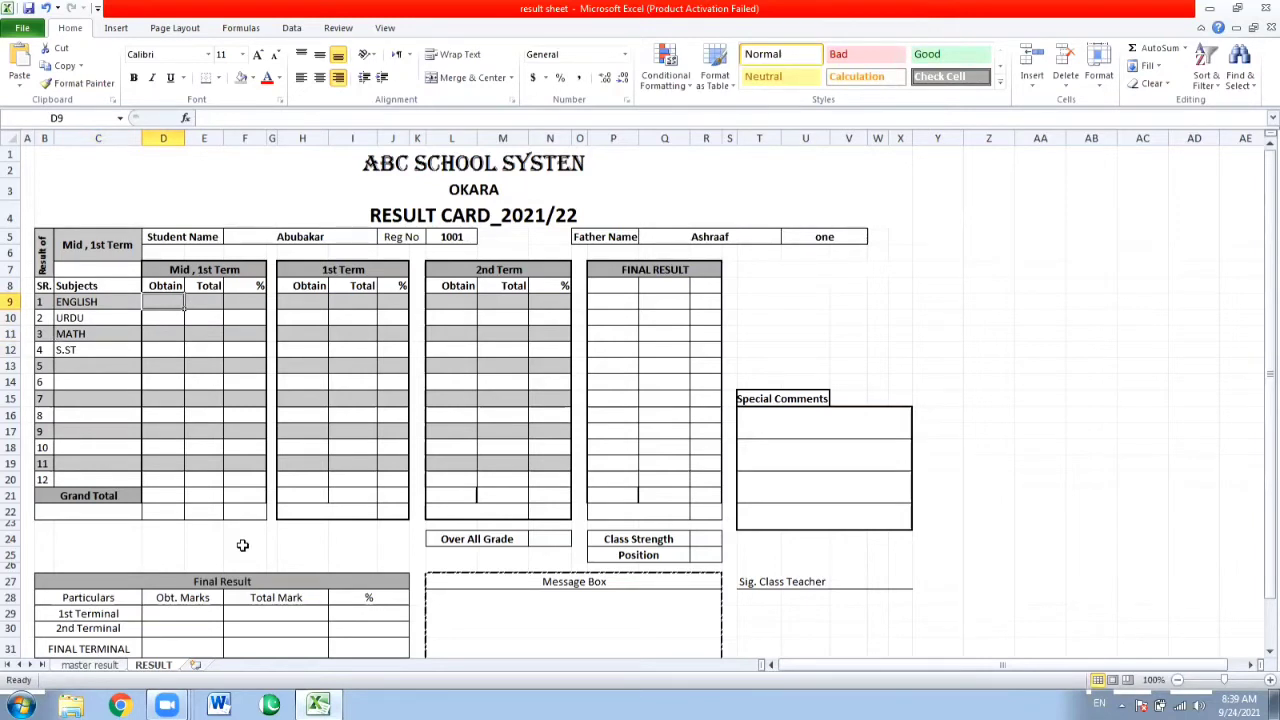
click(104, 666)
click(112, 272)
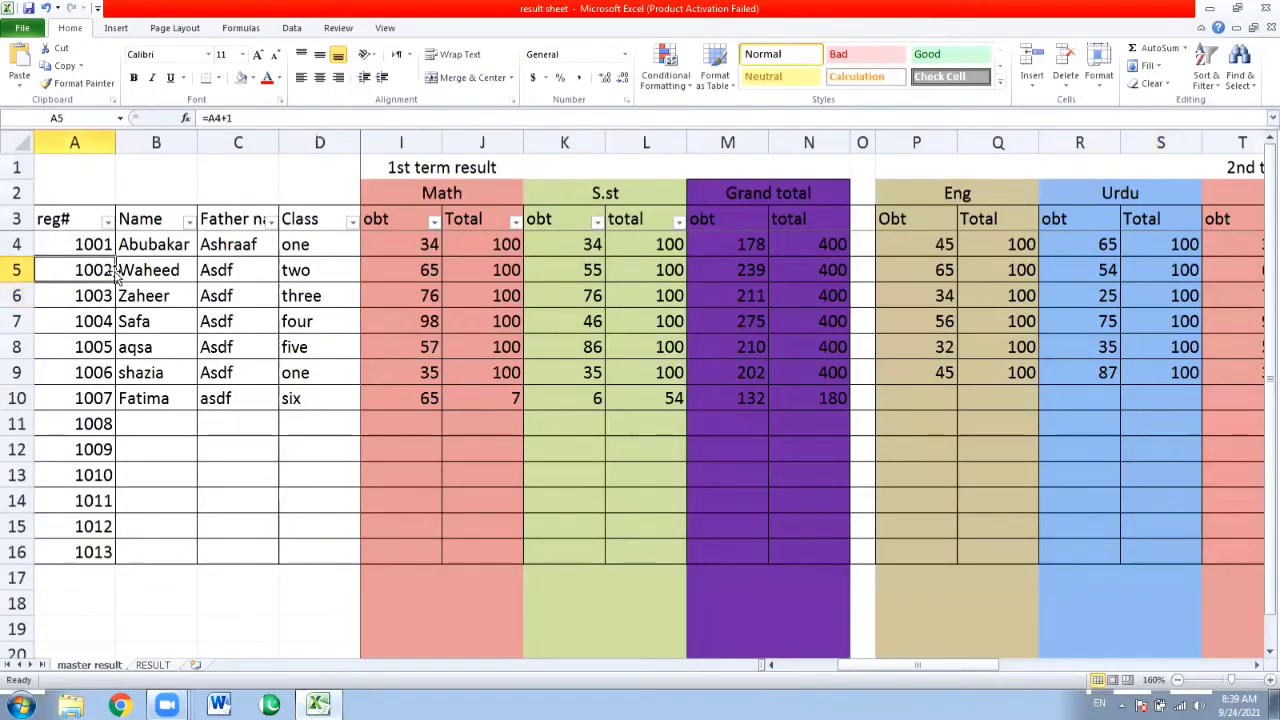
key(Right)
key(Right)
key(Right)
key(Right)
key(Right)
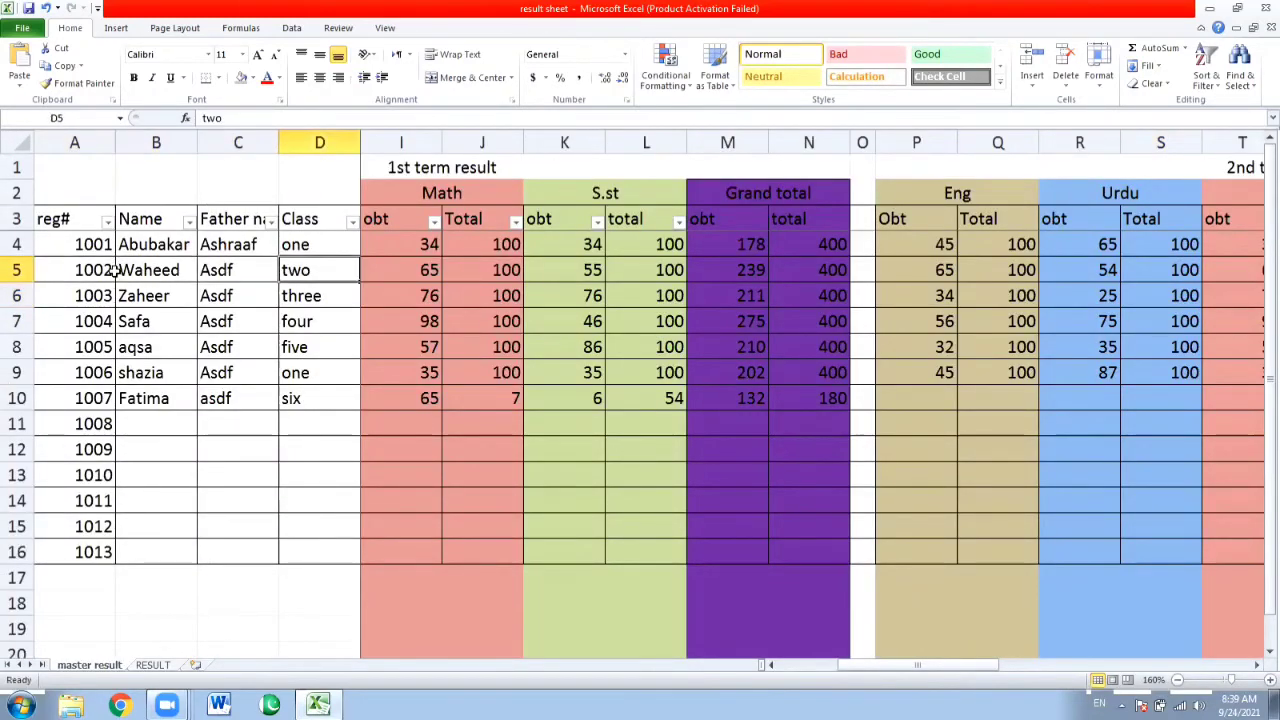
key(Left)
key(Left)
key(Left)
key(Left)
key(Left)
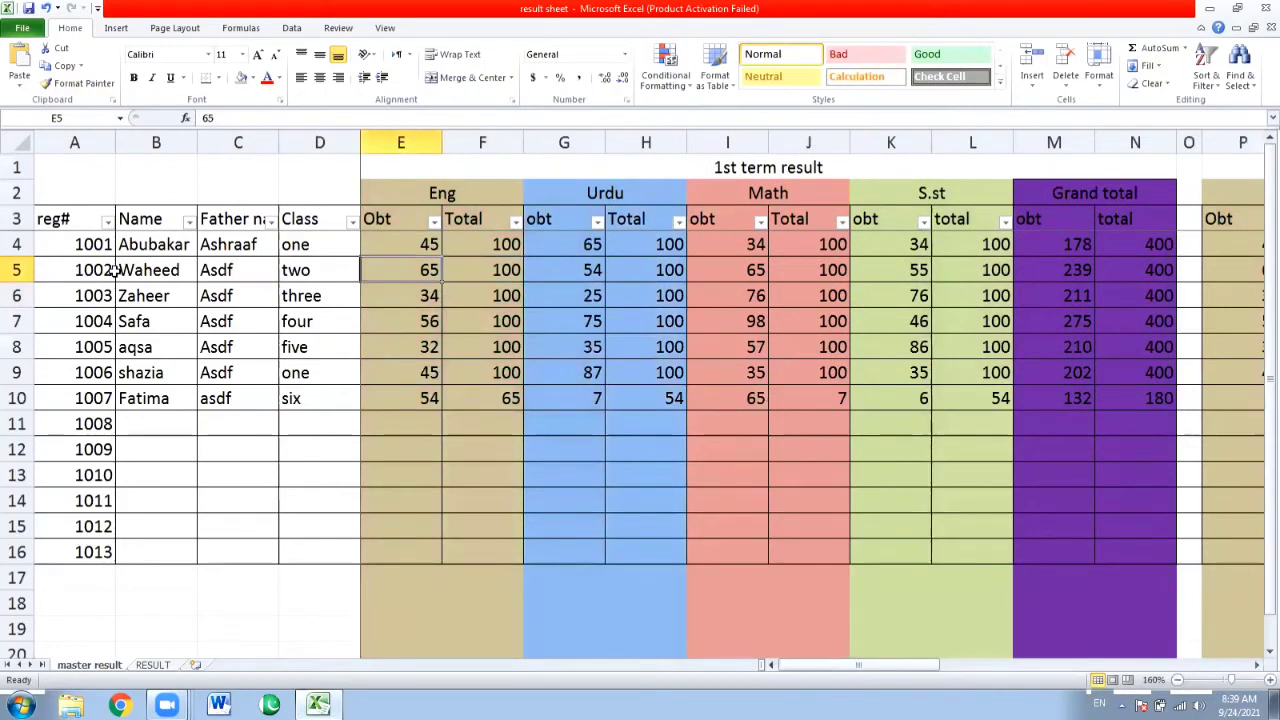
key(Right)
key(Right)
key(Right)
key(Right)
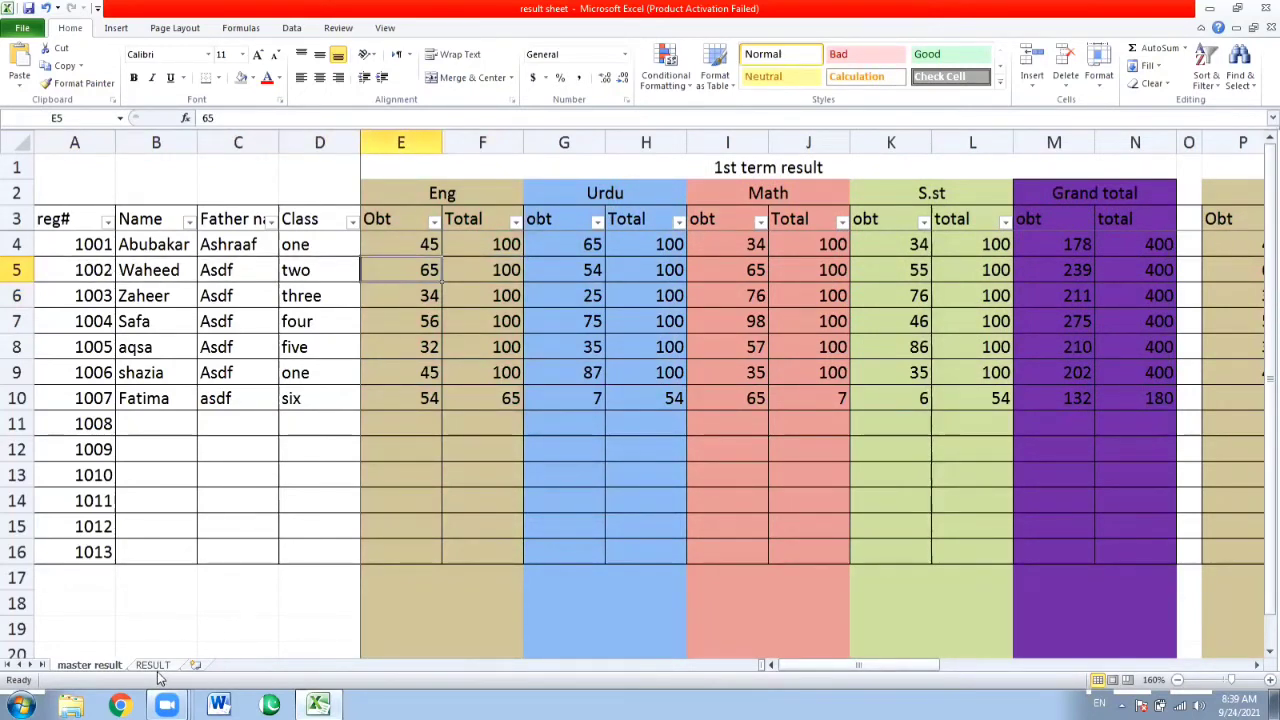
click(157, 665)
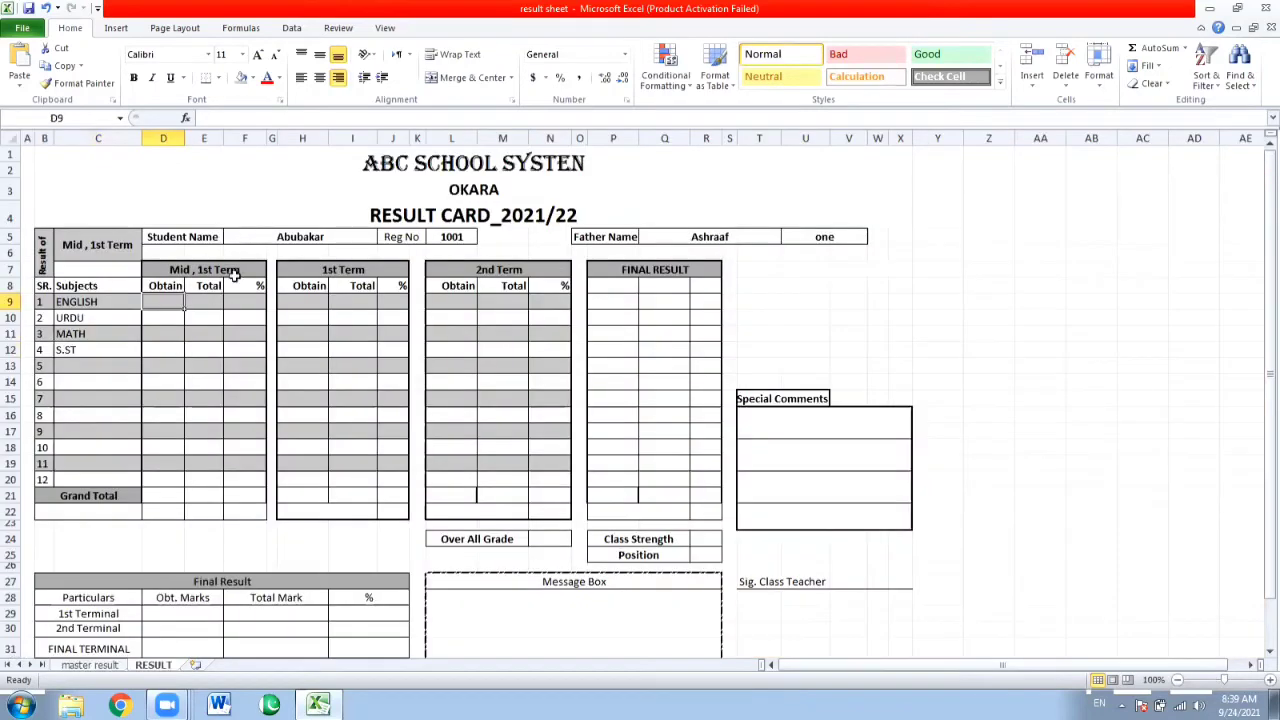
Copy the VLOOKUP formula text from the student name cell F5.
click(268, 232)
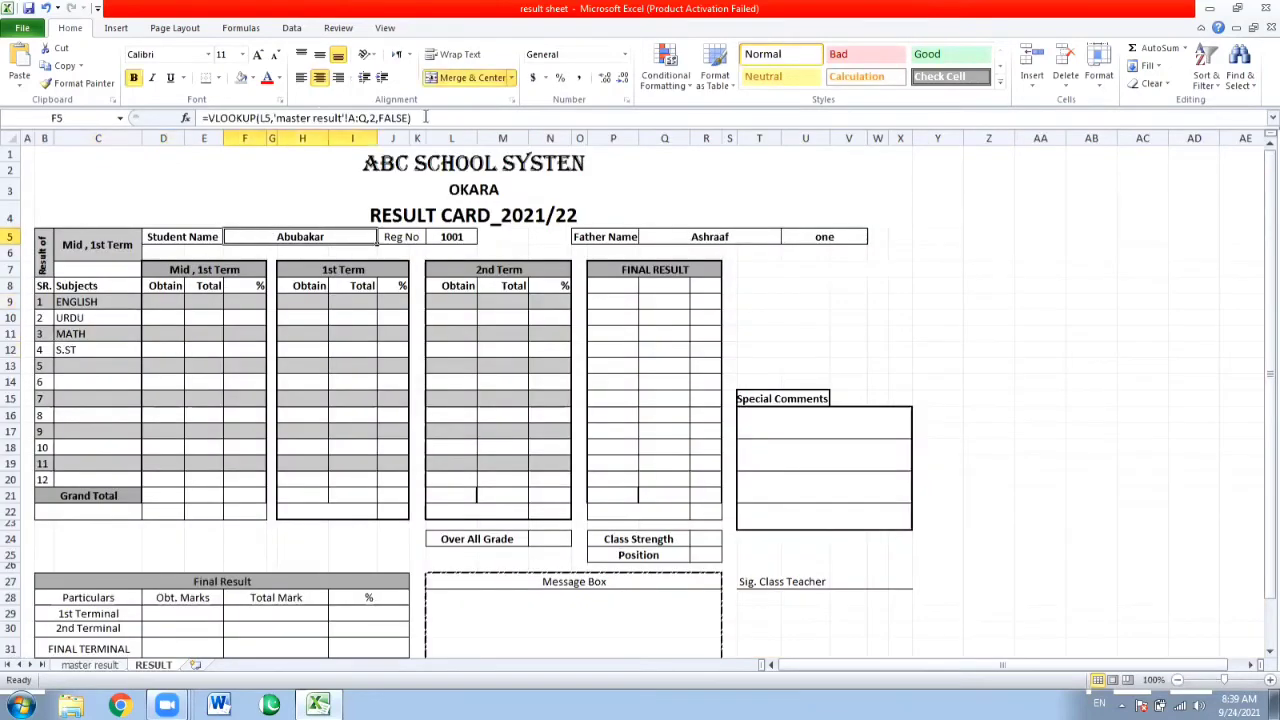
click(425, 117)
drag(425, 117, 197, 119)
key(ctrl+c)
key(Return)
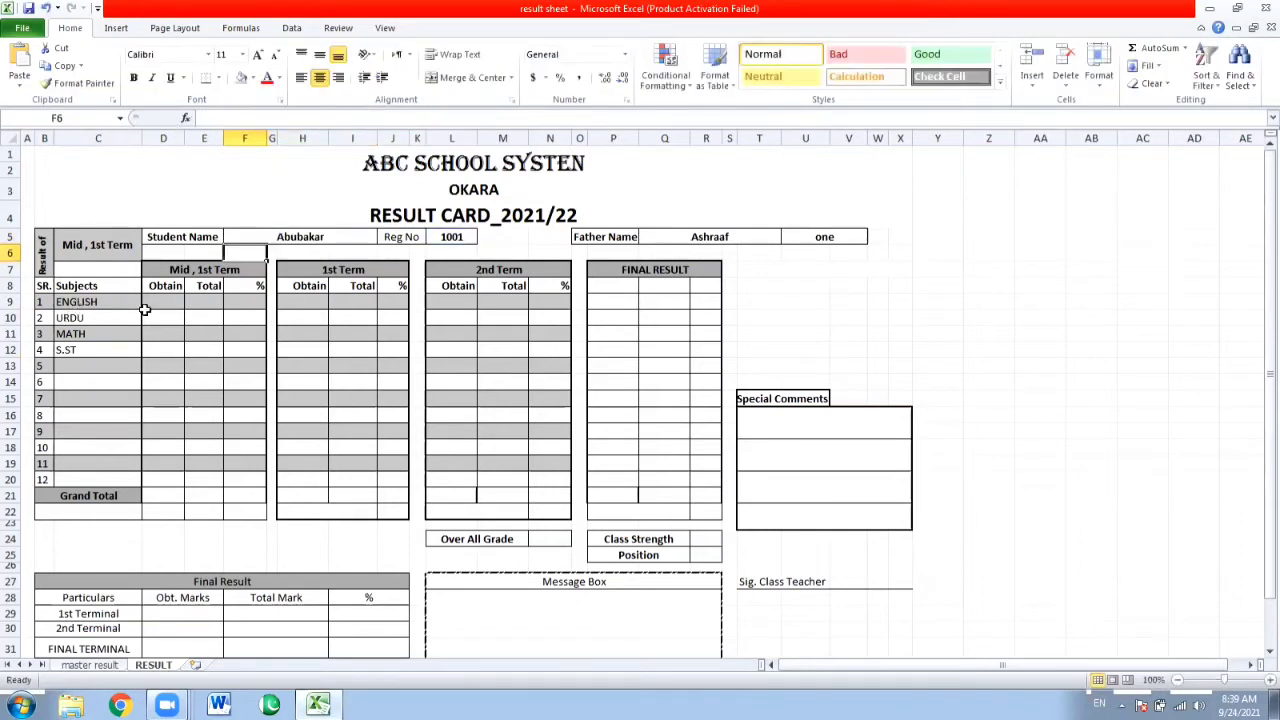
Insert the copied formula in D9 for the English obtained marks and set its column index to 5.
click(152, 298)
click(240, 117)
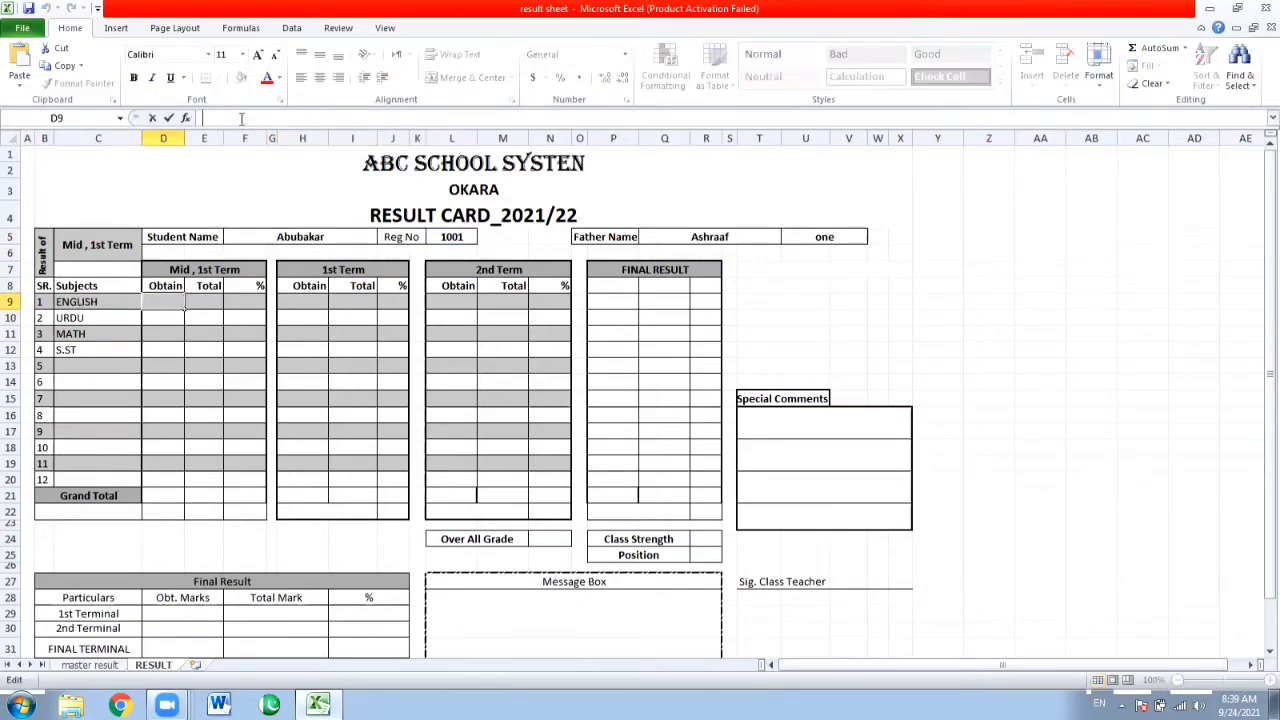
key(ctrl+v)
click(376, 118)
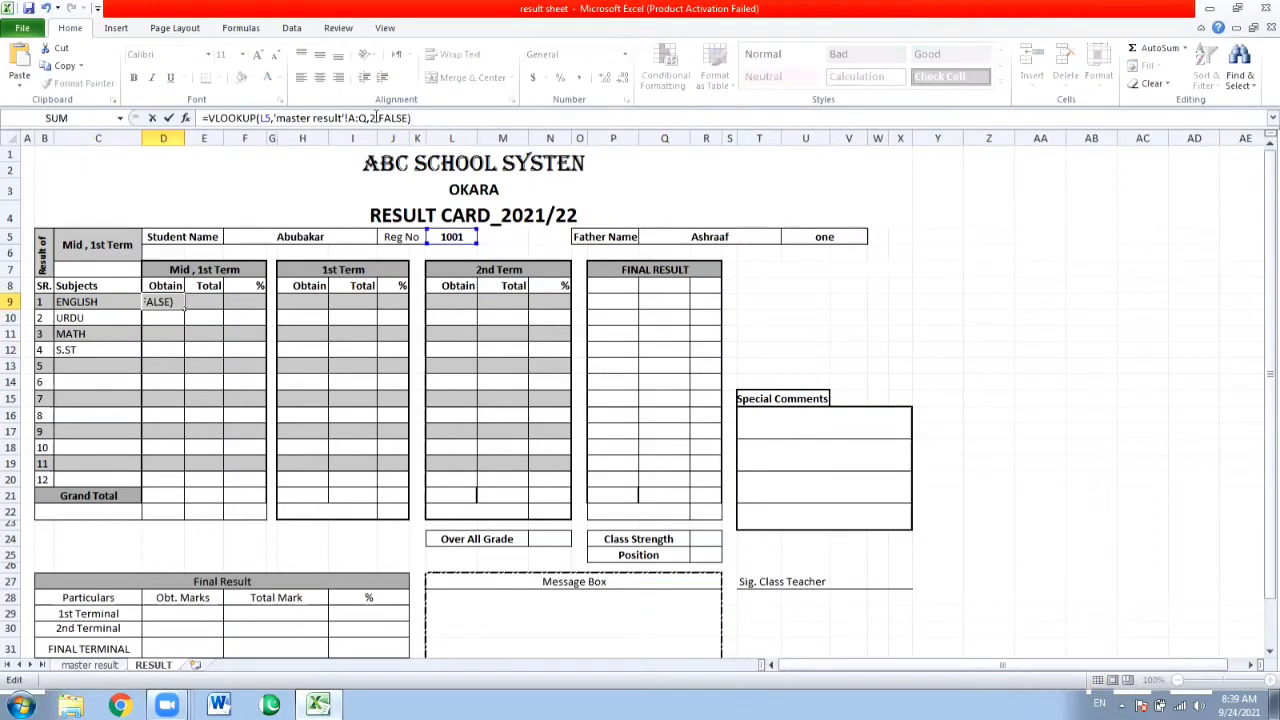
key(BackSpace)
text(5)
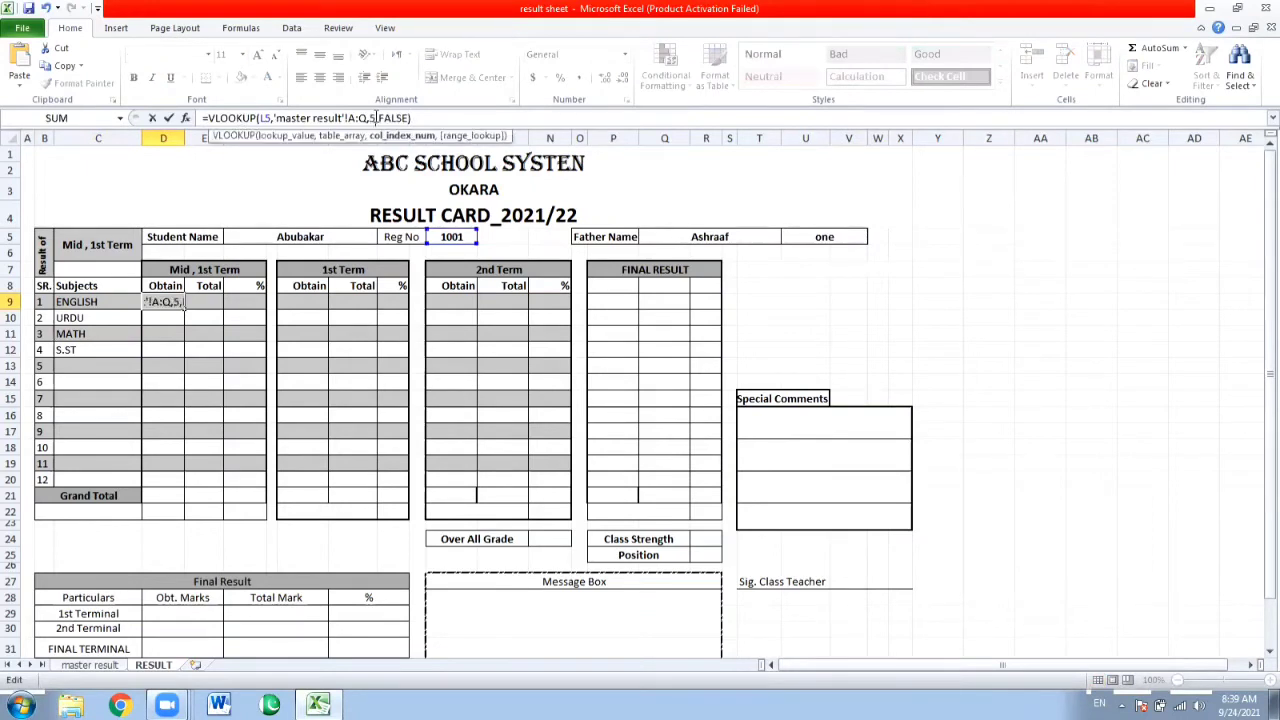
key(Return)
key(Up)
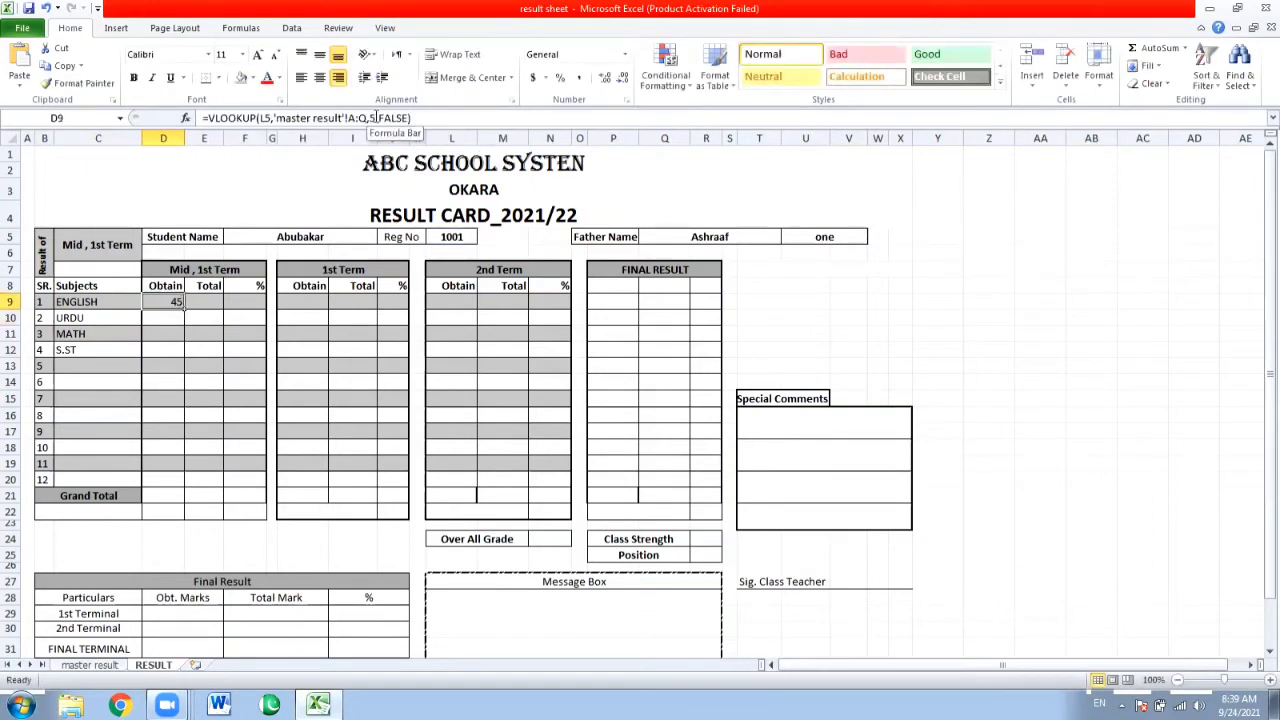
key(Up)
key(Down)
Insert the copied formula in E9 for the English total marks and set its column index to 6.
key(Right)
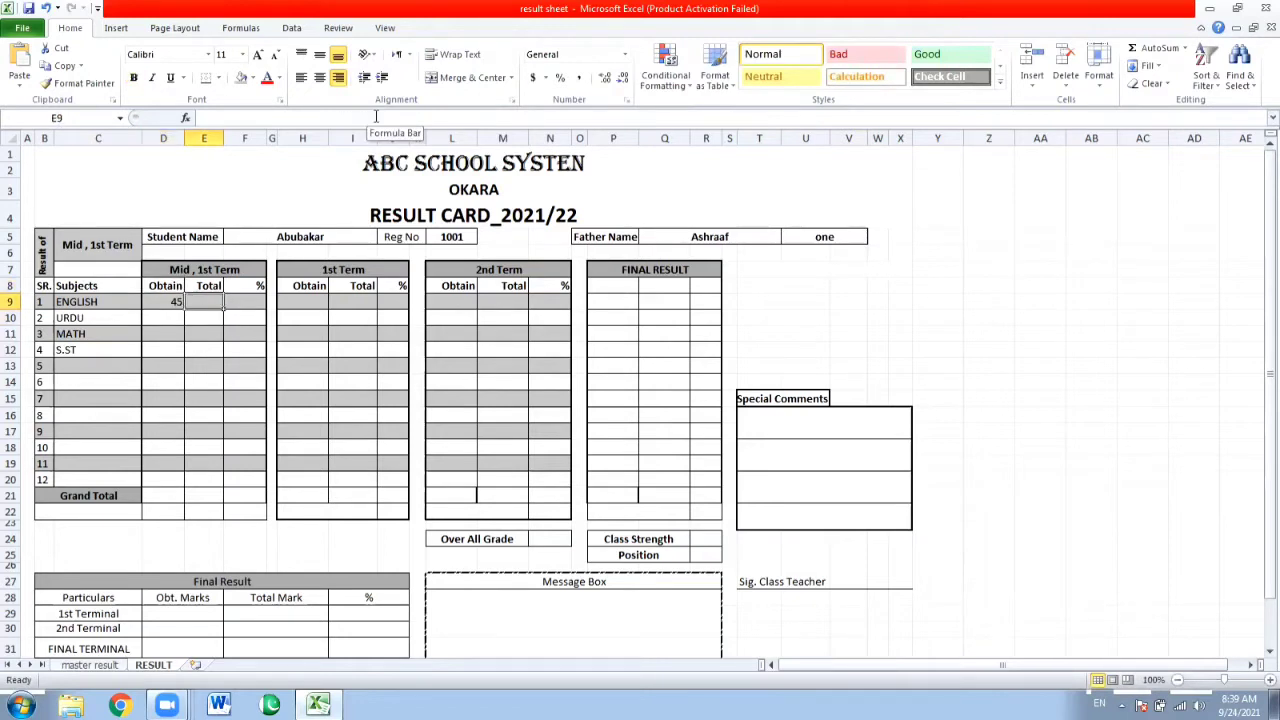
click(376, 117)
key(ctrl+v)
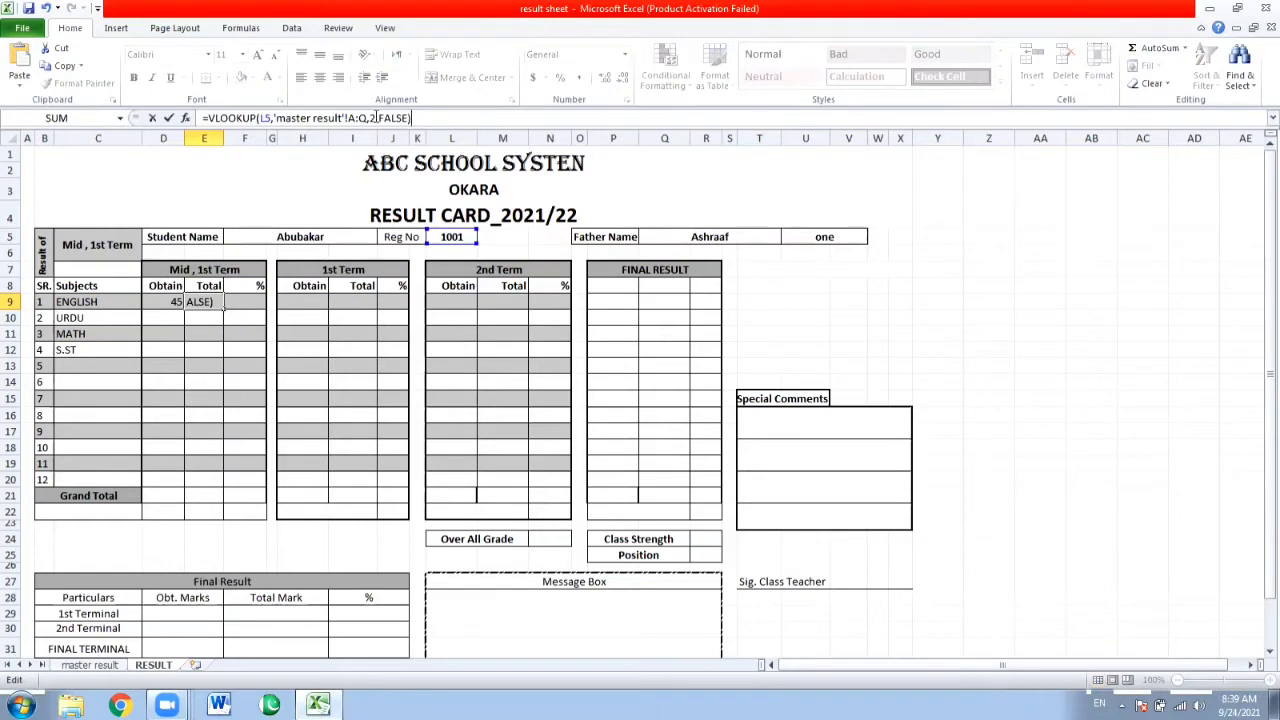
key(Left)
key(Left)
key(Left)
key(Left)
key(Left)
key(Left)
key(Left)
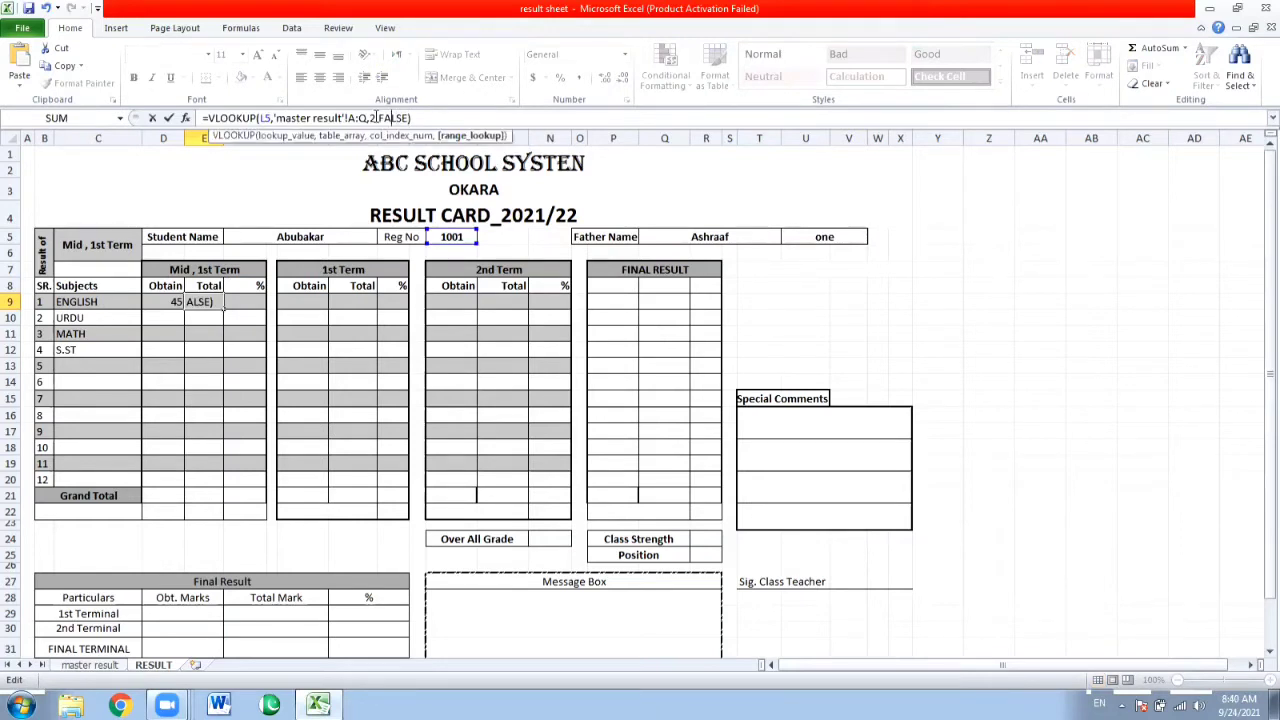
key(BackSpace)
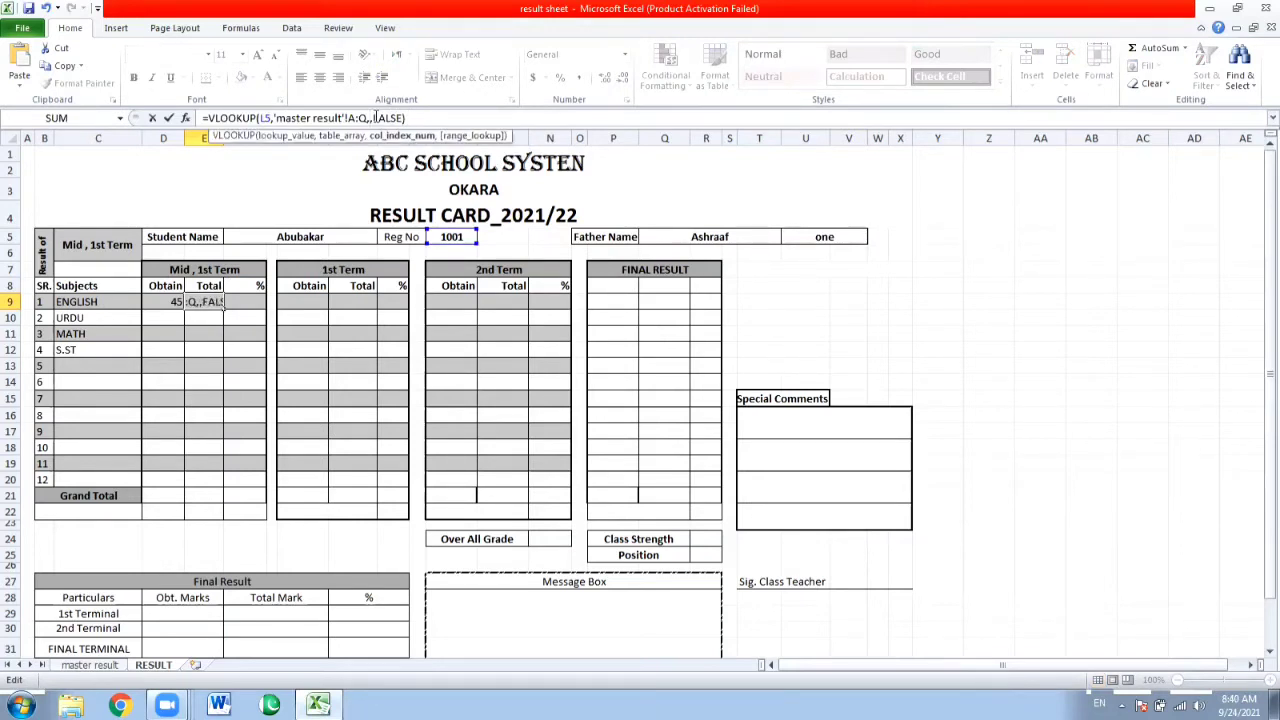
text(6)
key(Return)
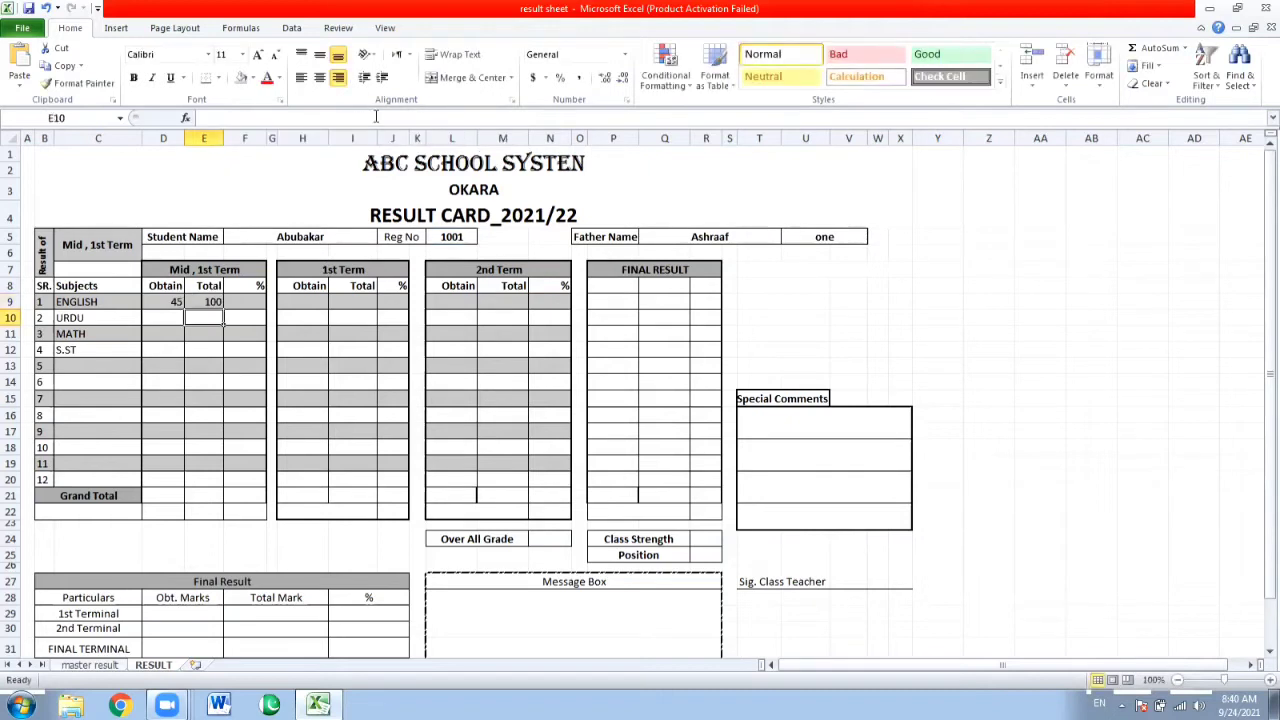
Insert the copied formula in D10 for the Urdu obtained marks and set its column index to 7.
key(Left)
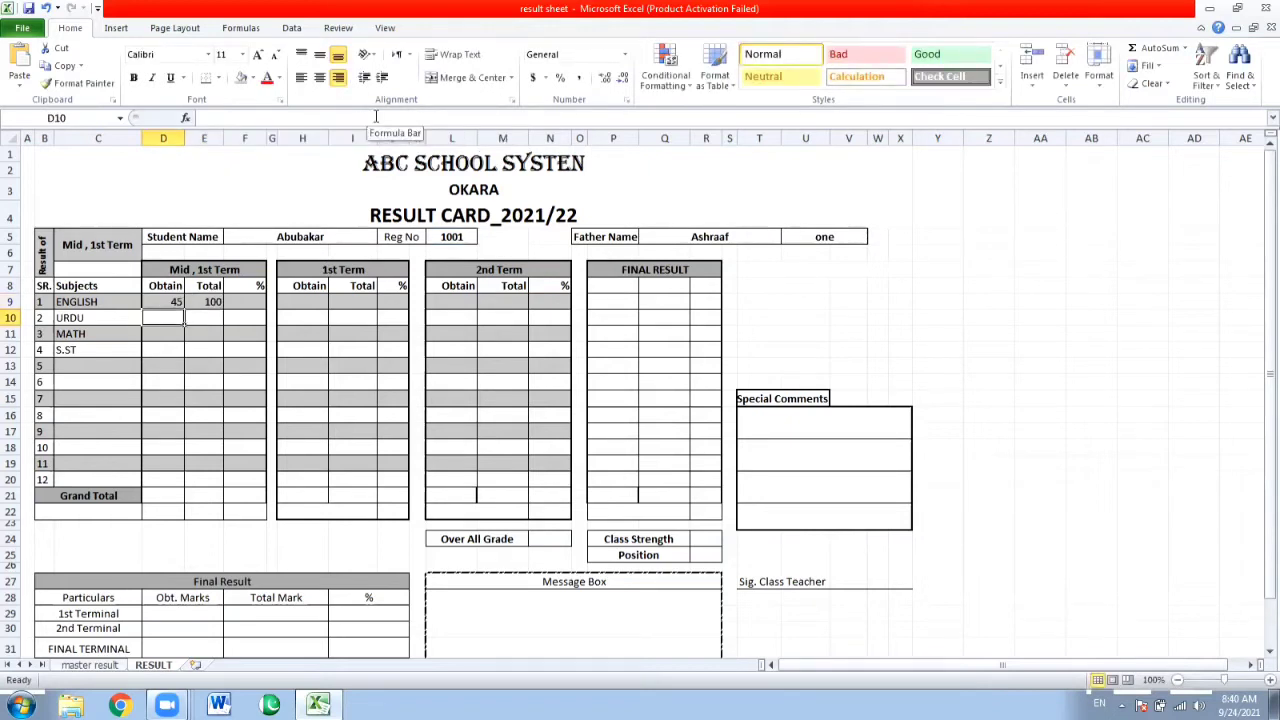
click(372, 117)
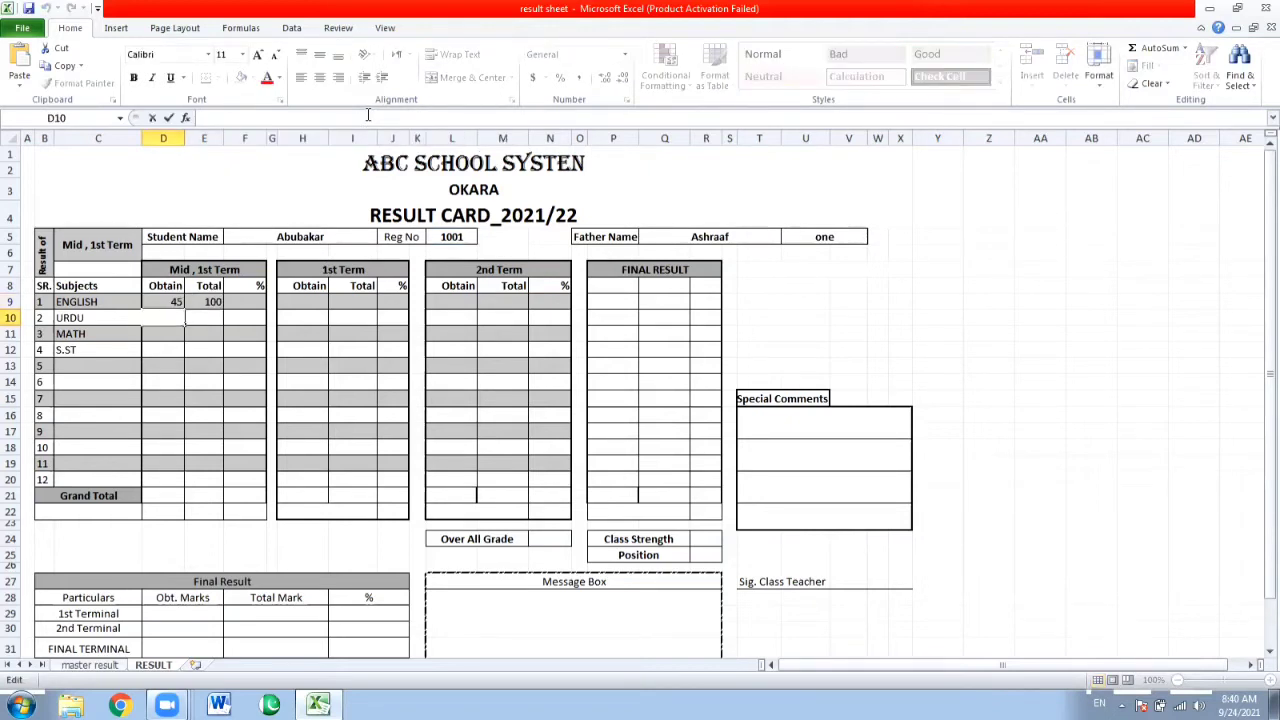
key(ctrl+v)
key(Left)
key(Left)
key(Left)
key(Left)
key(Left)
key(Left)
key(Left)
key(Left)
key(Left)
key(Left)
key(Left)
key(Left)
key(Left)
key(Left)
key(Left)
key(Left)
key(Left)
key(Left)
key(Left)
key(Left)
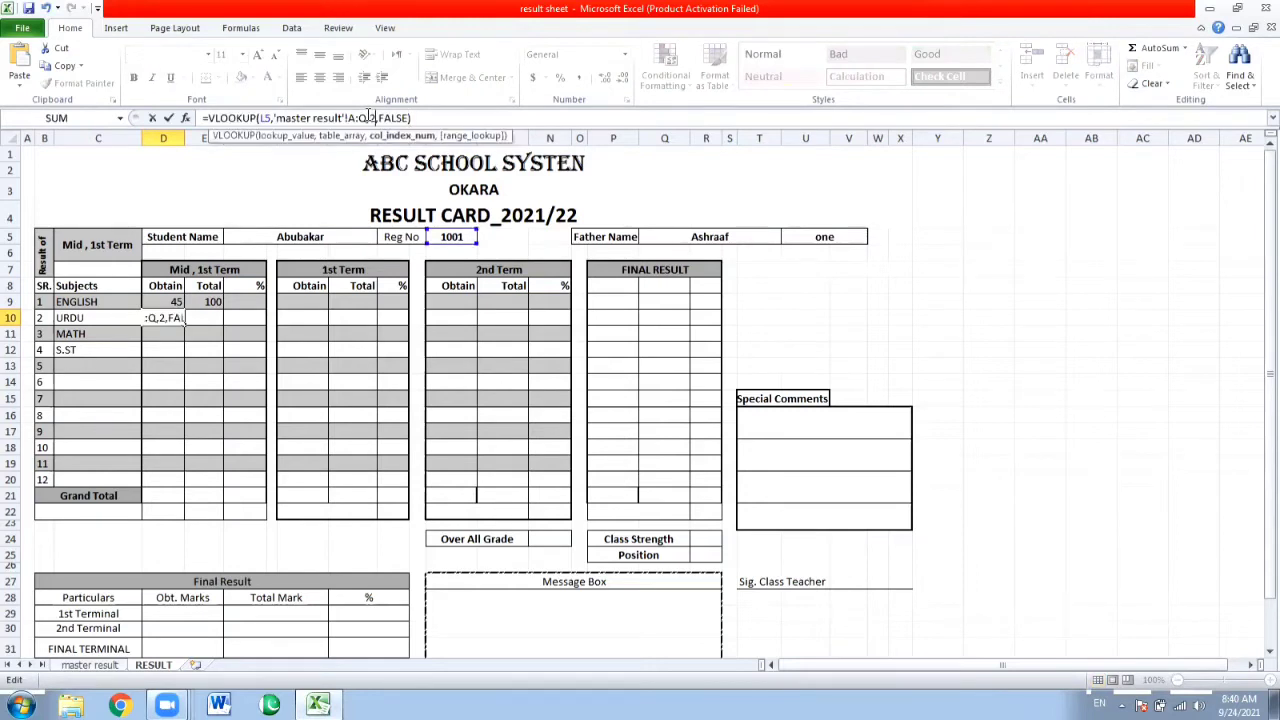
key(Right)
key(Right)
key(Right)
key(Right)
key(Right)
key(Right)
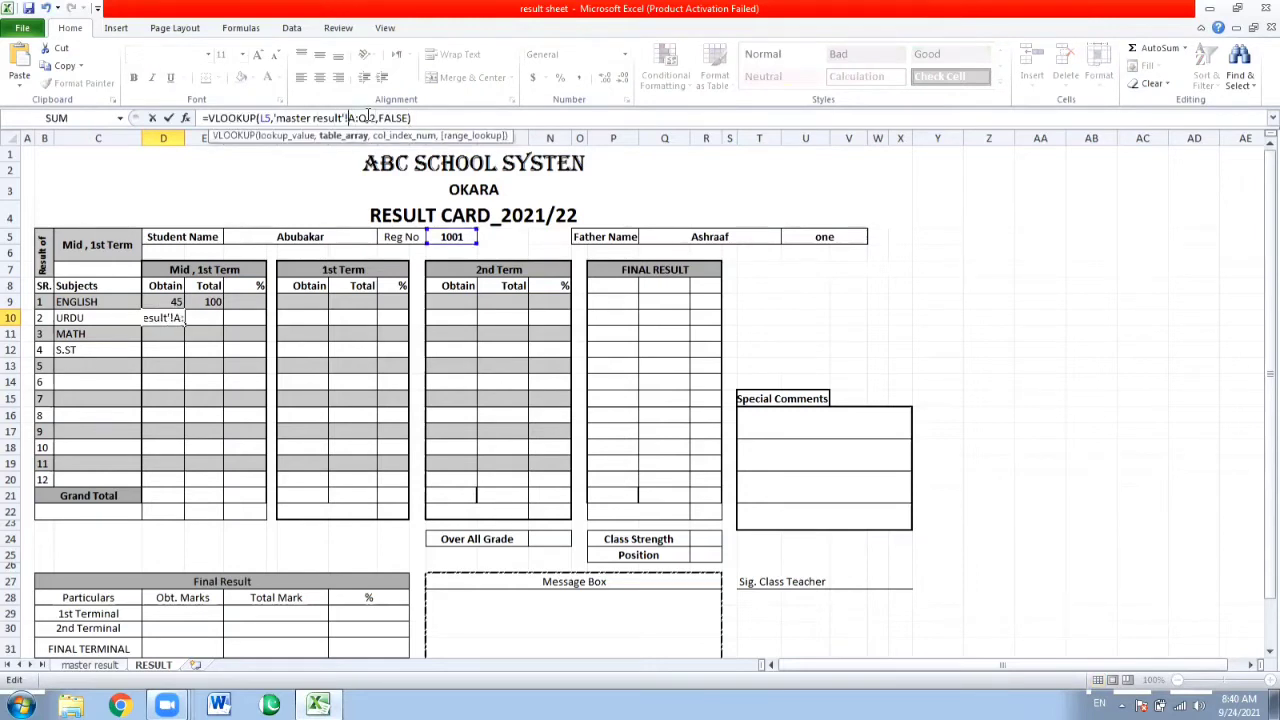
key(BackSpace)
text(7)
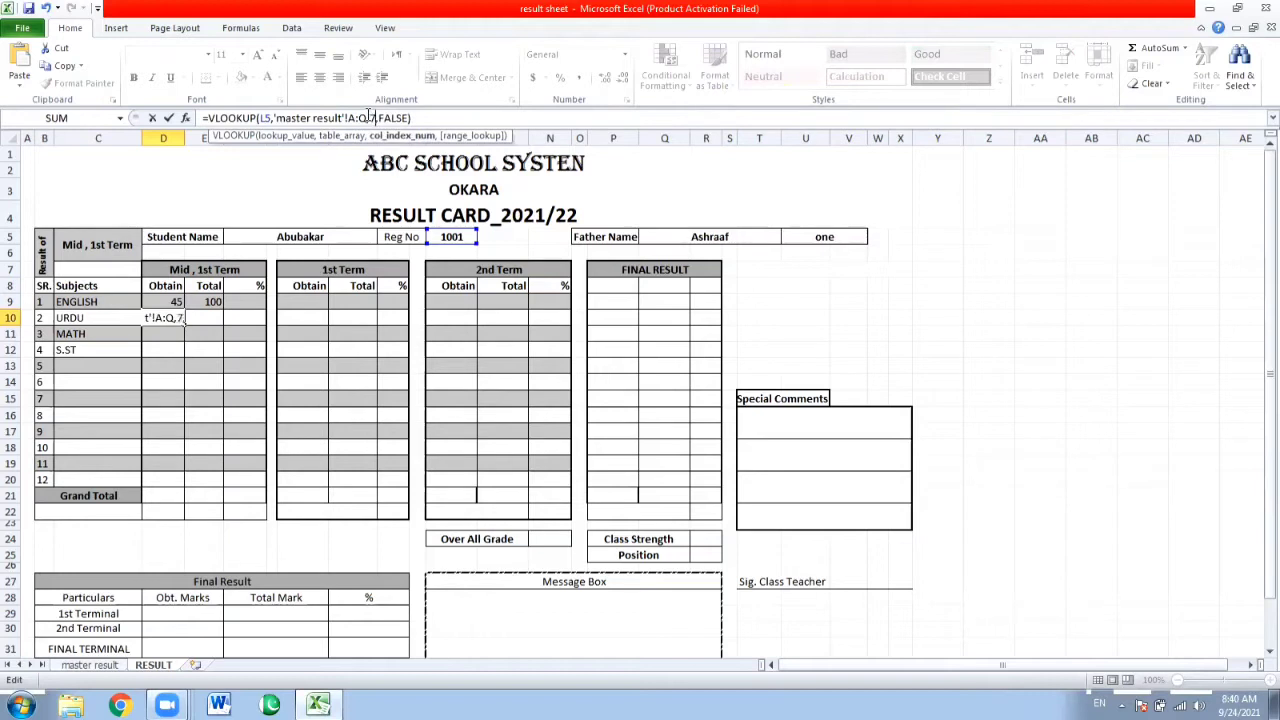
key(Return)
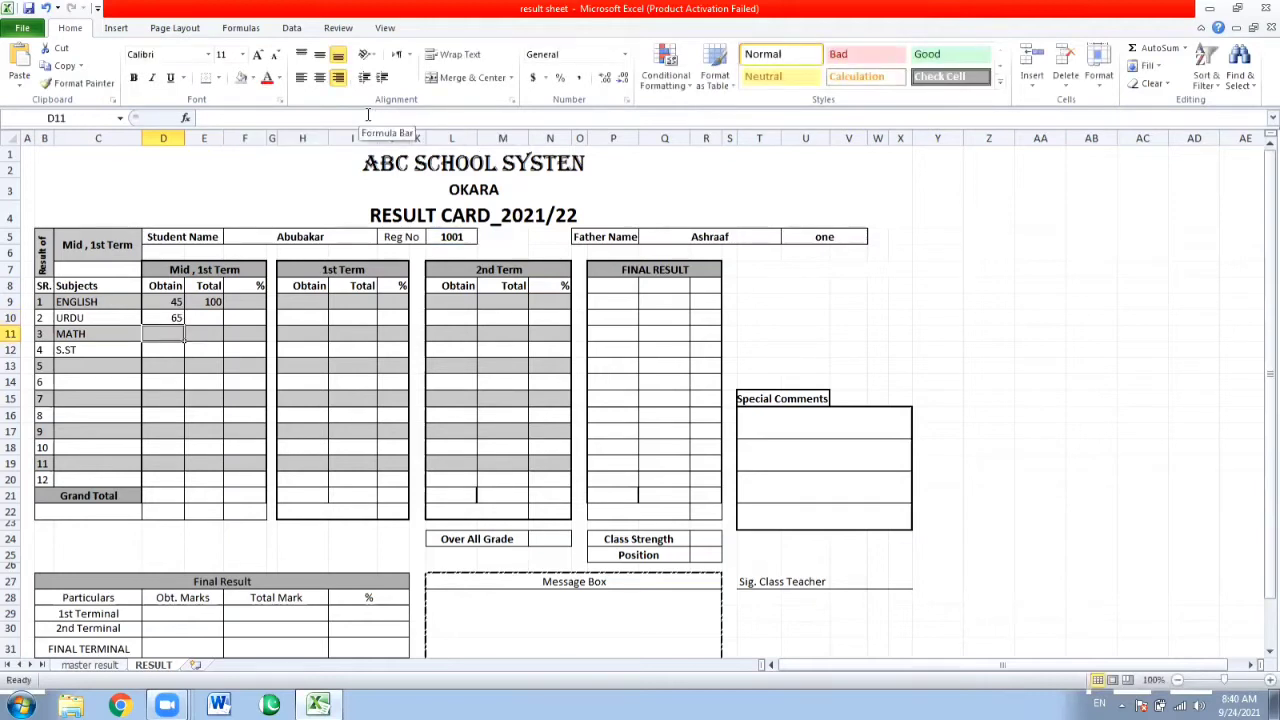
Insert the copied formula in E10 and change its column index to the 1st term Urdu total column.
key(Up)
key(Right)
key(F2)
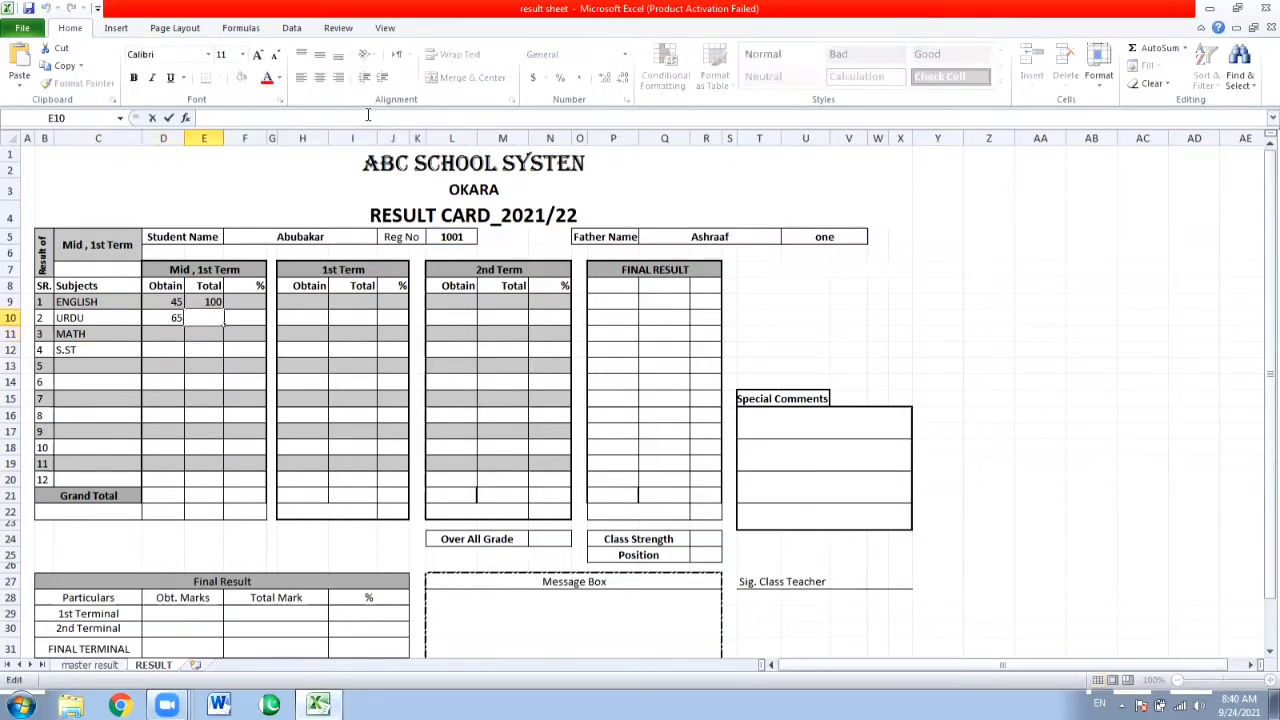
key(ctrl+v)
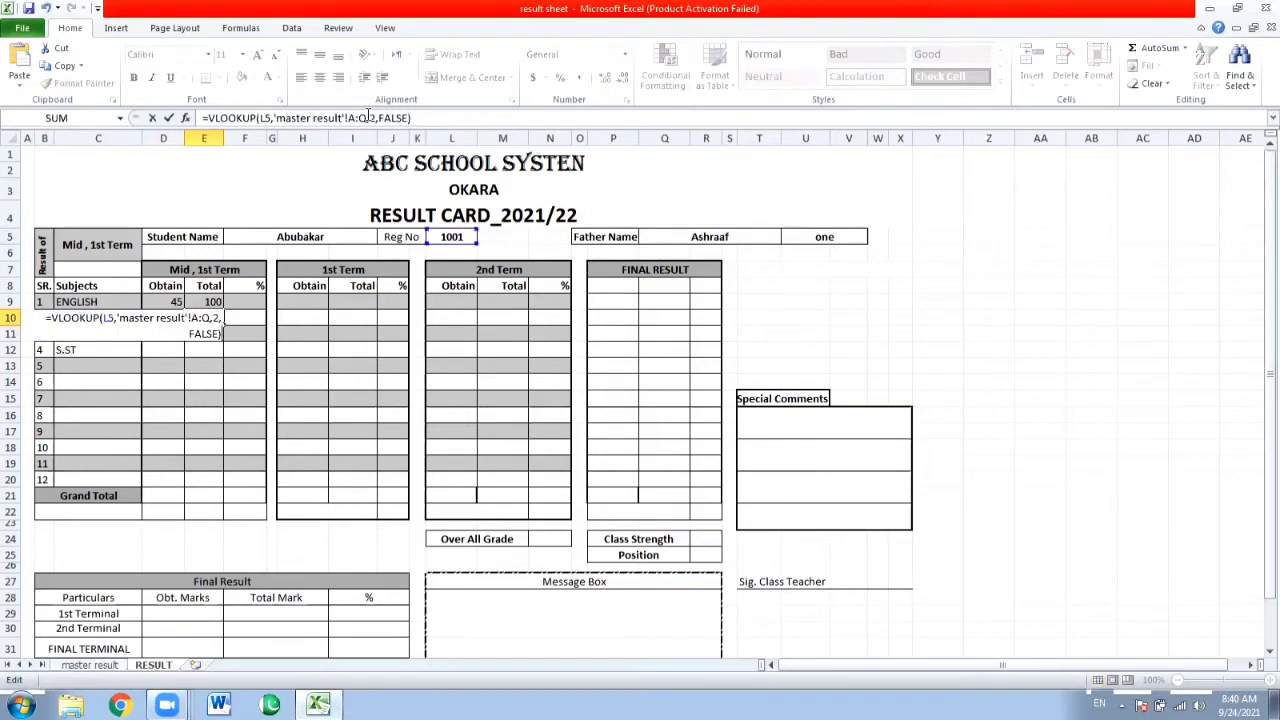
key(Left)
key(Left)
key(Left)
key(Left)
key(Left)
key(Left)
key(Left)
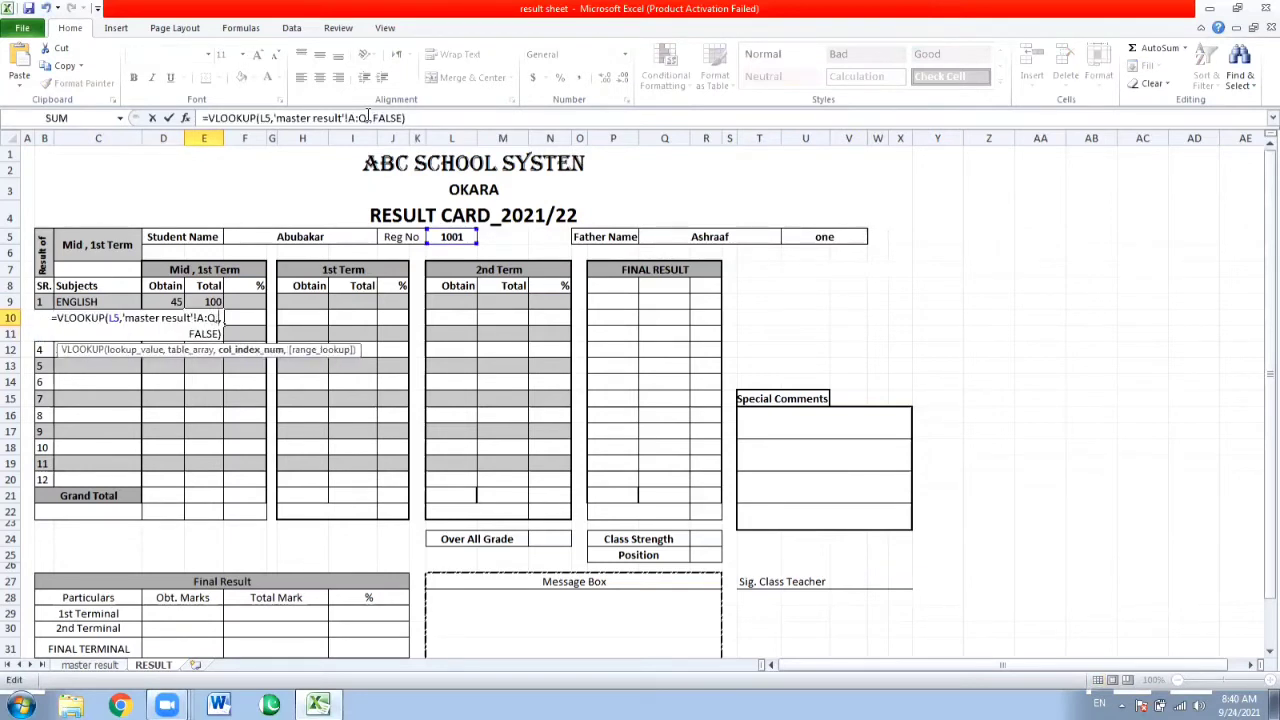
key(Return)
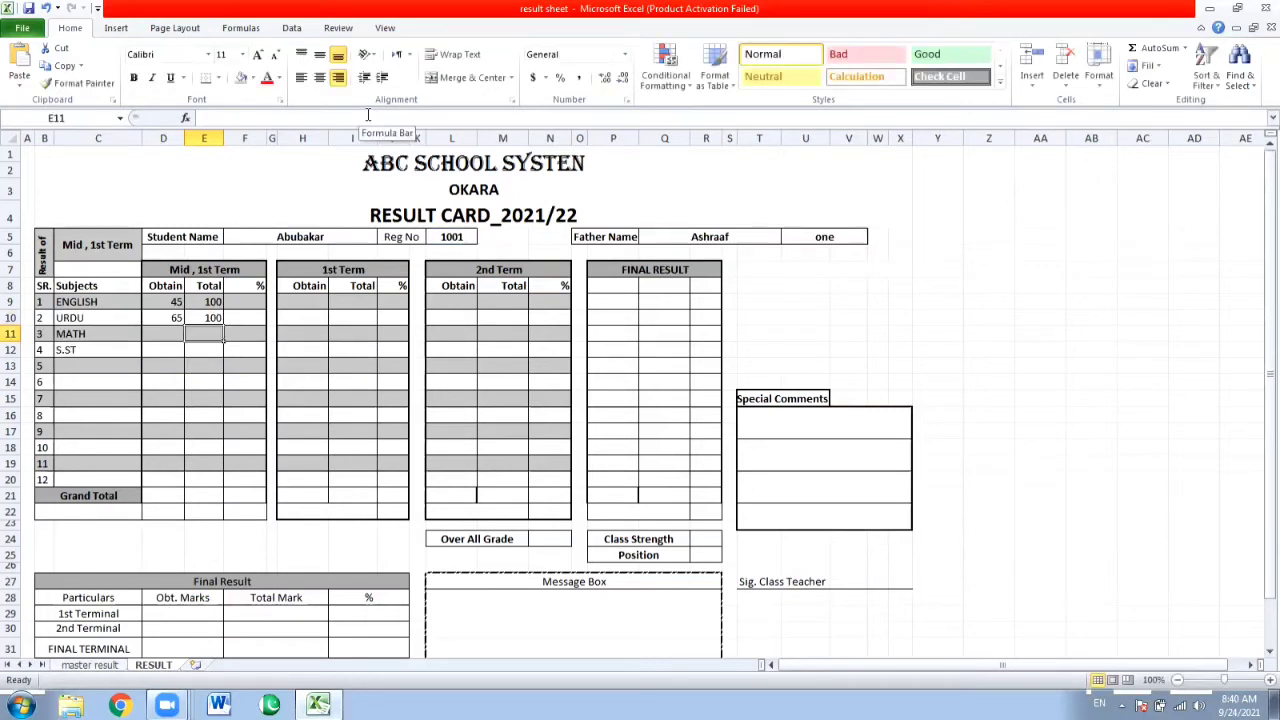
Insert the copied formula in D11 and change its column index to the 1st term Math obtained marks column.
key(Left)
click(368, 115)
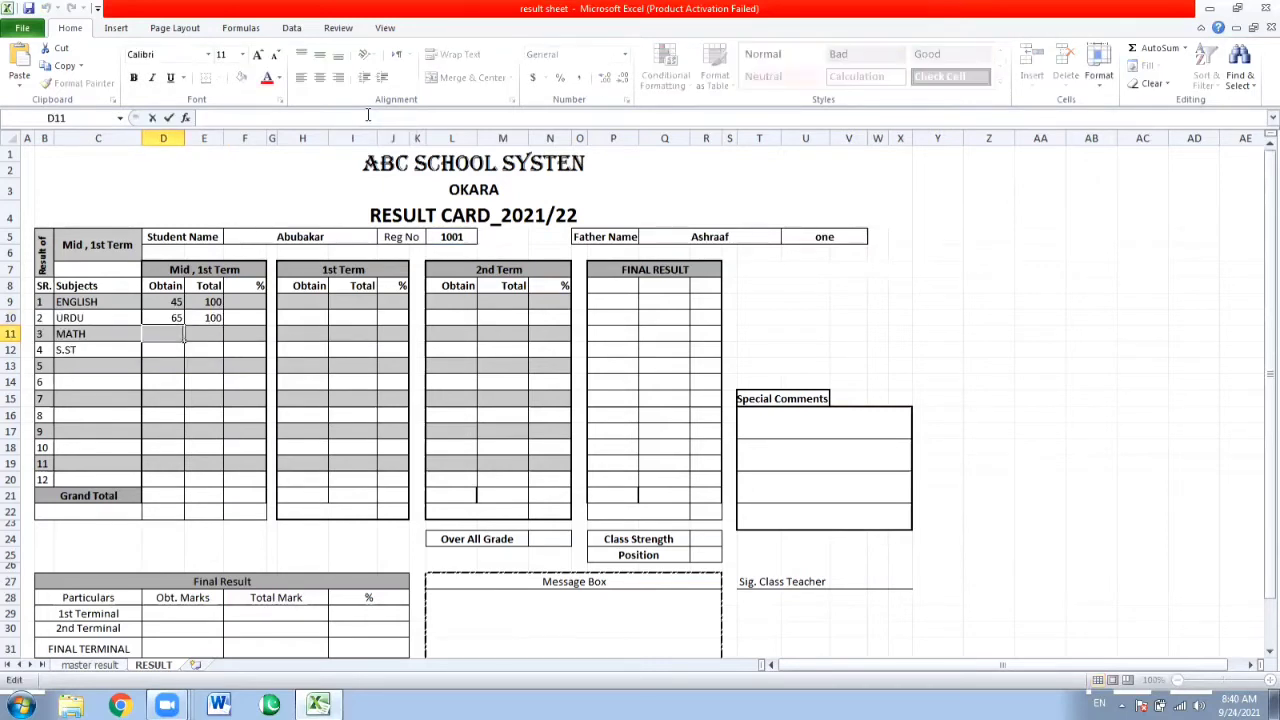
key(ctrl+v)
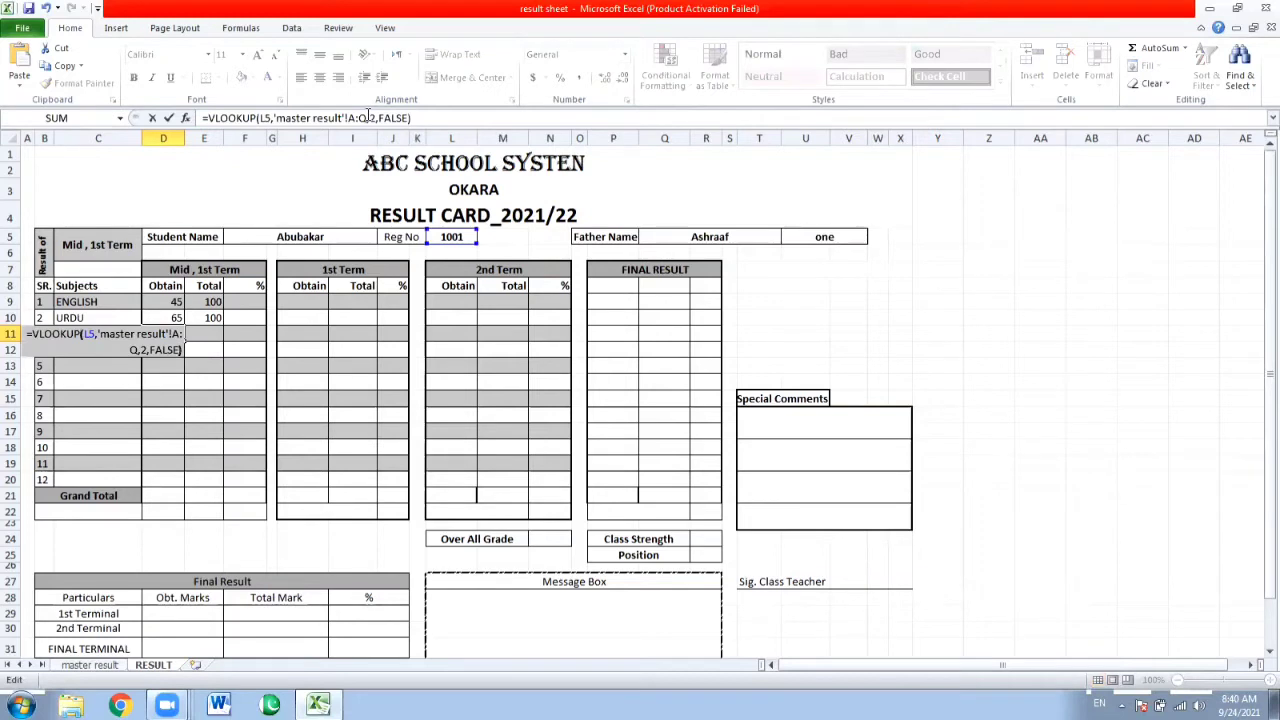
key(Left)
key(Left)
key(Left)
key(Left)
key(Left)
key(Left)
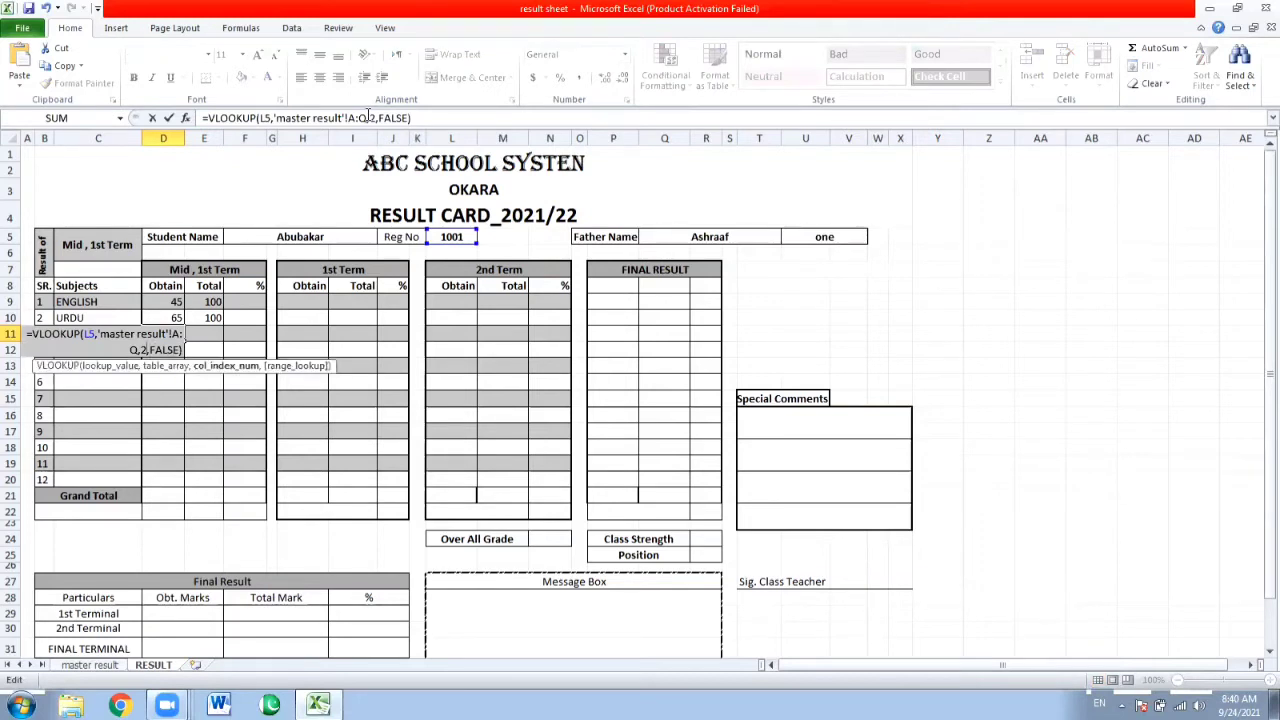
key(BackSpace)
text(7)
key(Return)
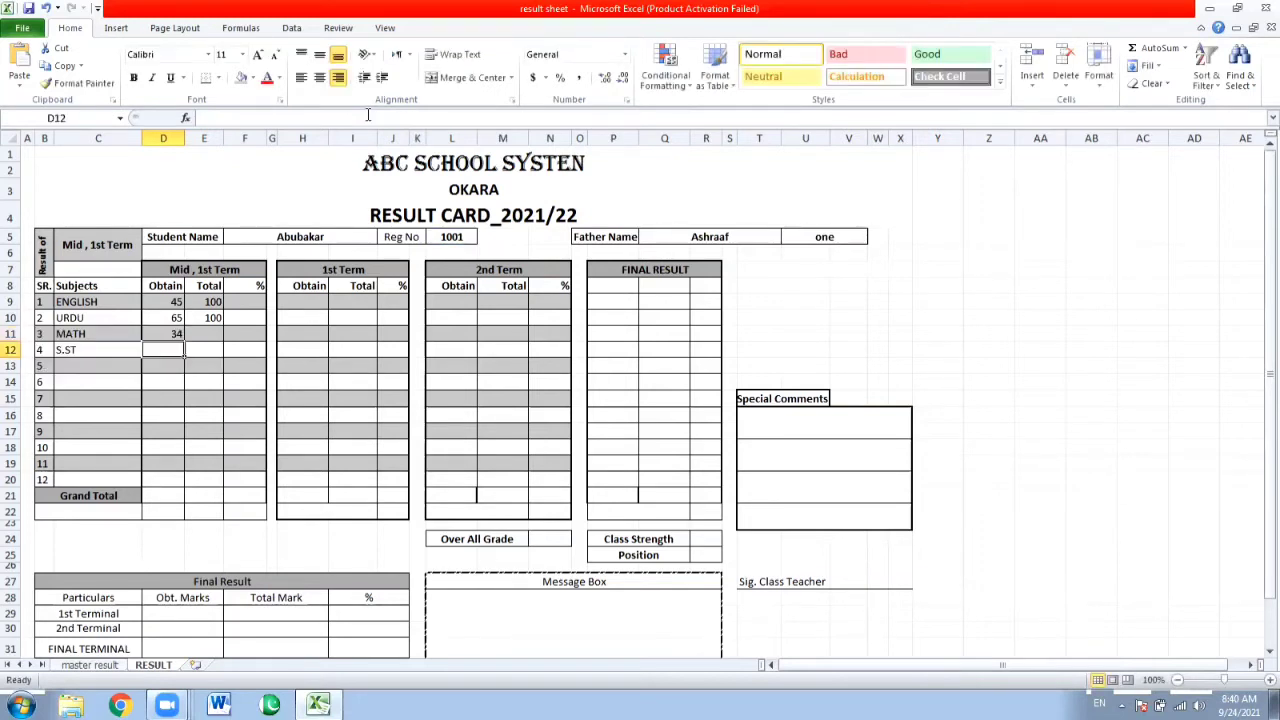
Insert the copied VLOOKUP formula in E11 for the Math total marks and set its column index to 10.
key(Up)
key(Right)
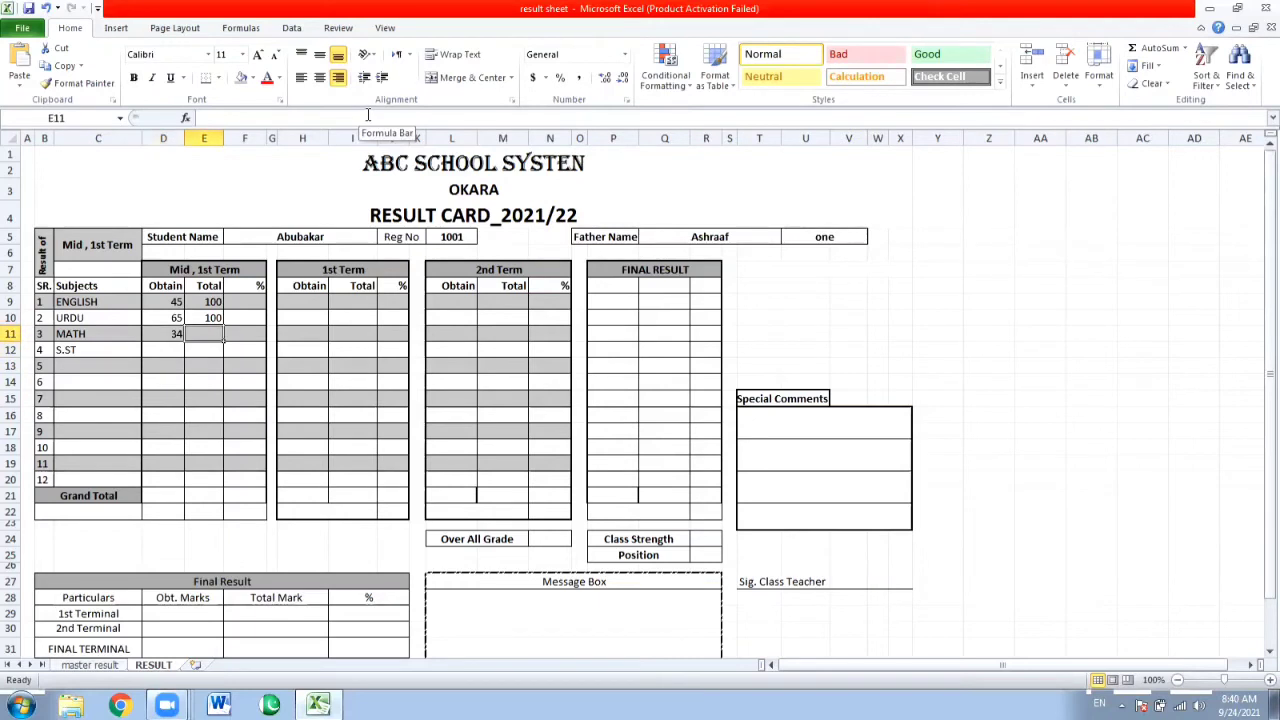
click(368, 115)
text(=VLOOKUP(L5,'master result'!A:Q,2,FALSE))
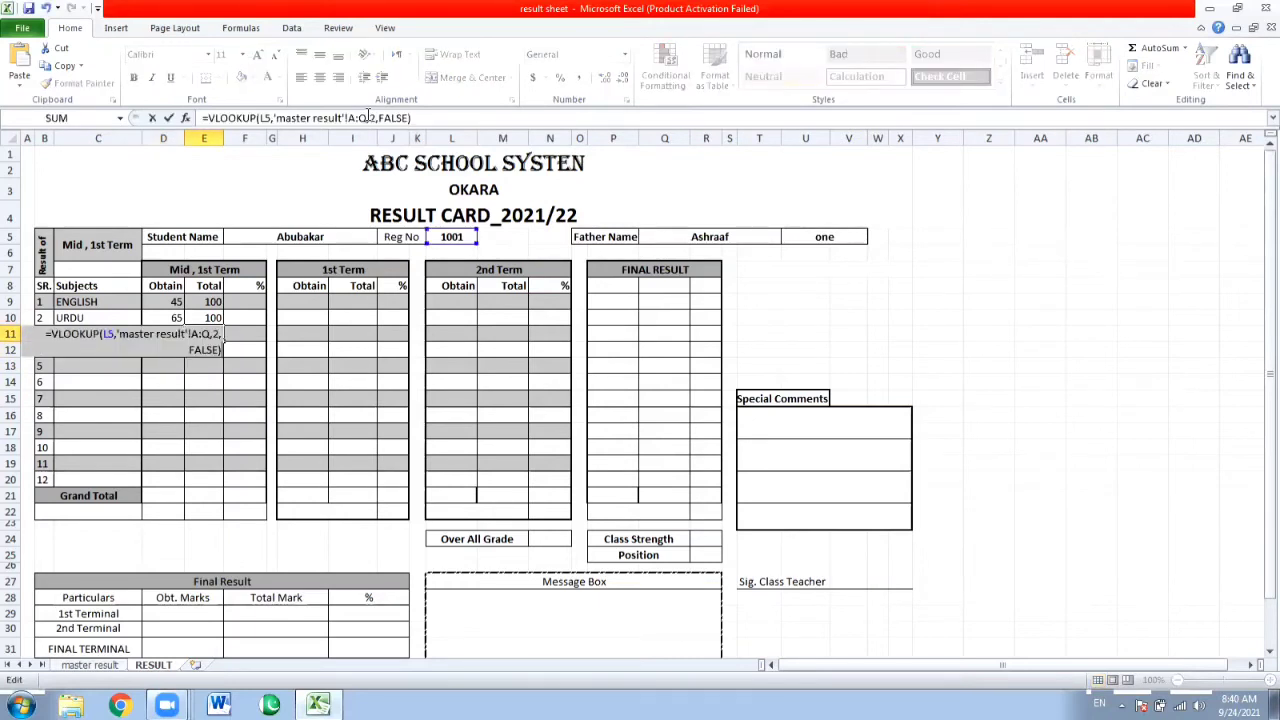
key(Left)
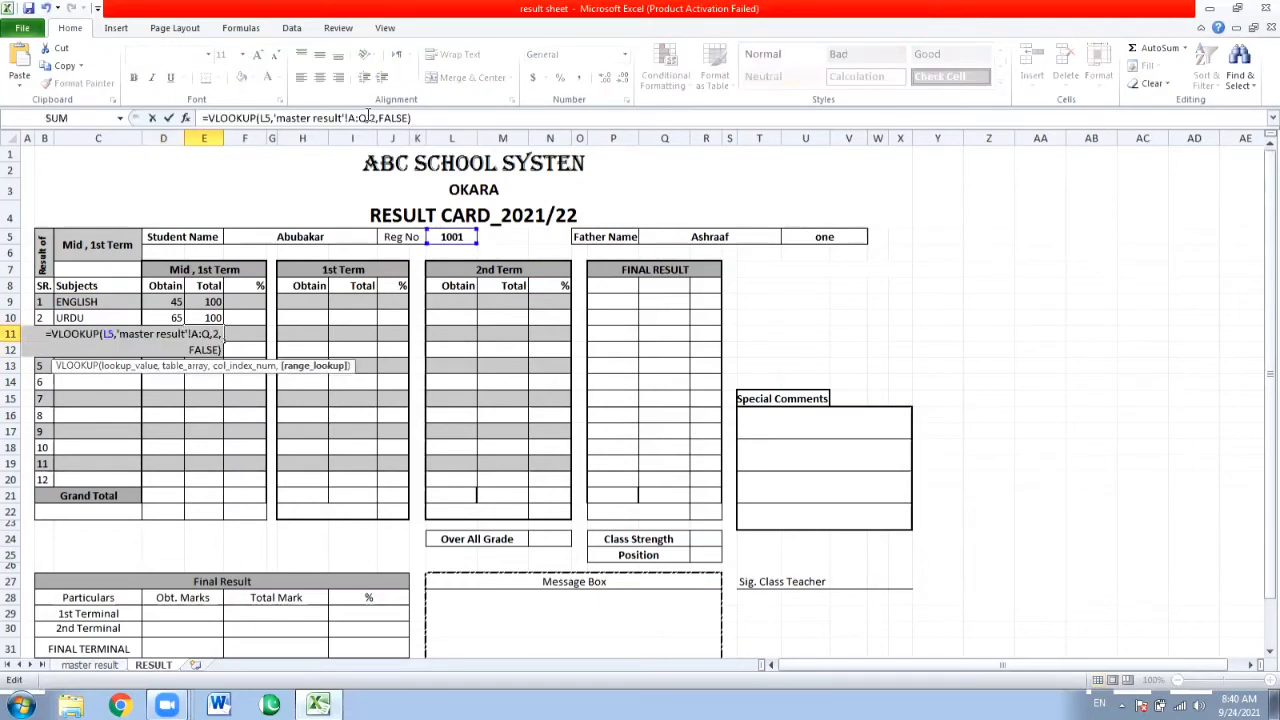
key(Left)
key(BackSpace)
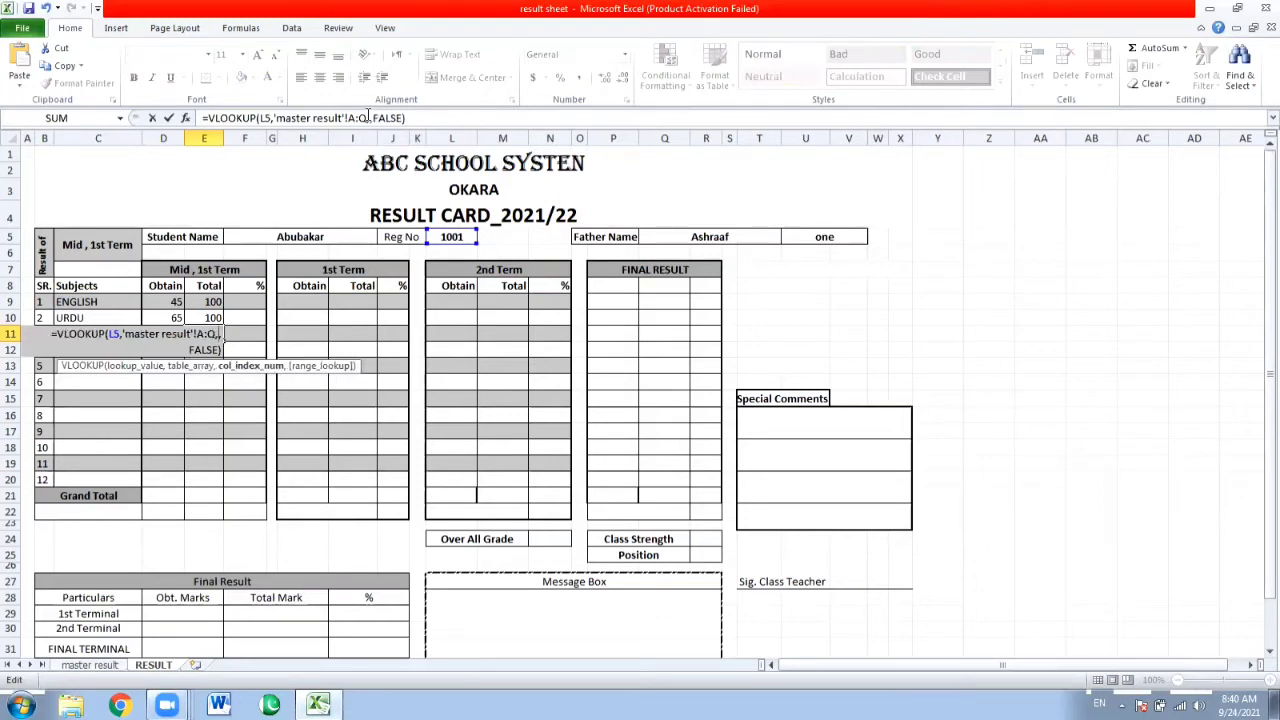
text(10)
key(Return)
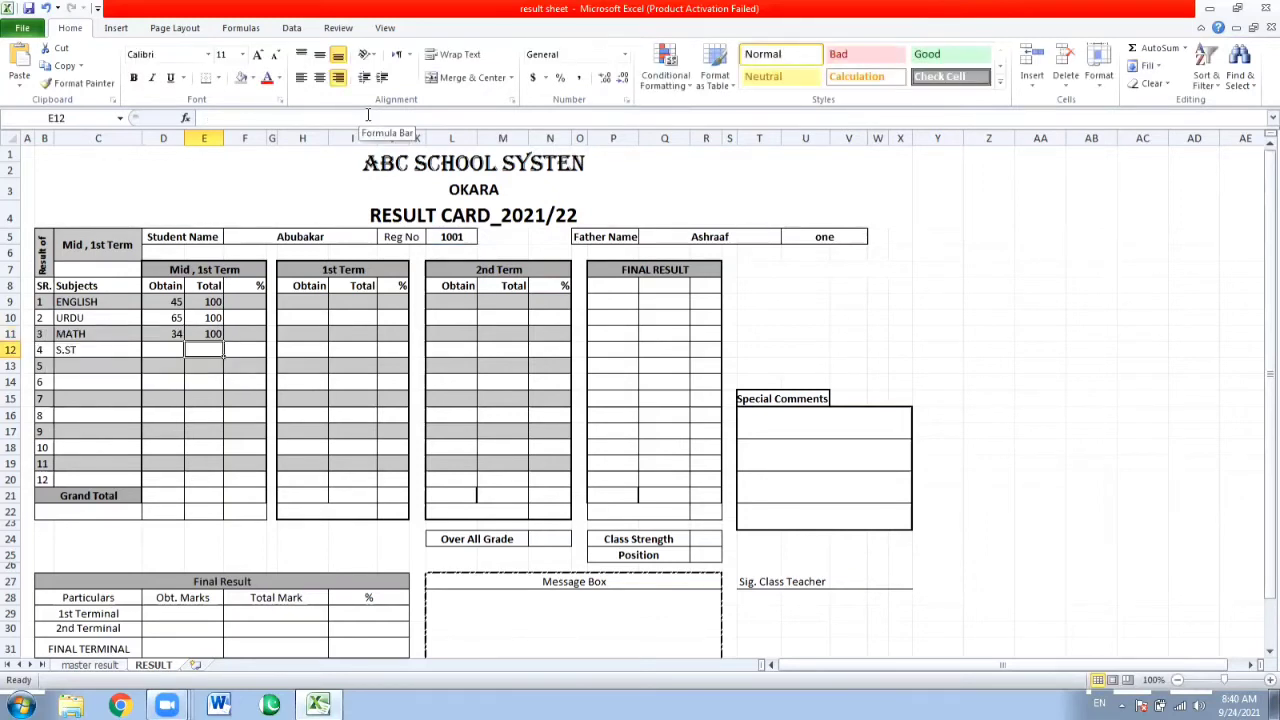
Insert the copied VLOOKUP formula in D12 for the S.ST obtained marks and set its column index to 11.
key(Left)
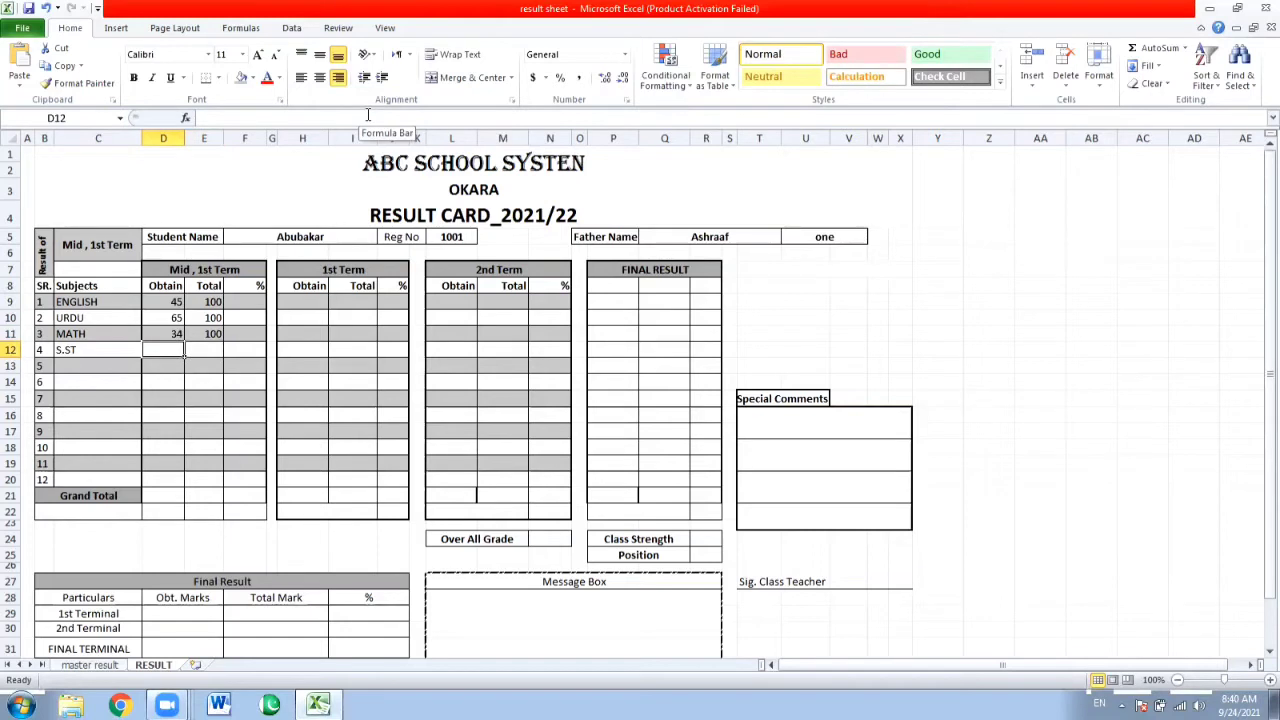
click(368, 115)
text(=VLOOKUP(L5,'master result'!A:Q,2,FALSE))
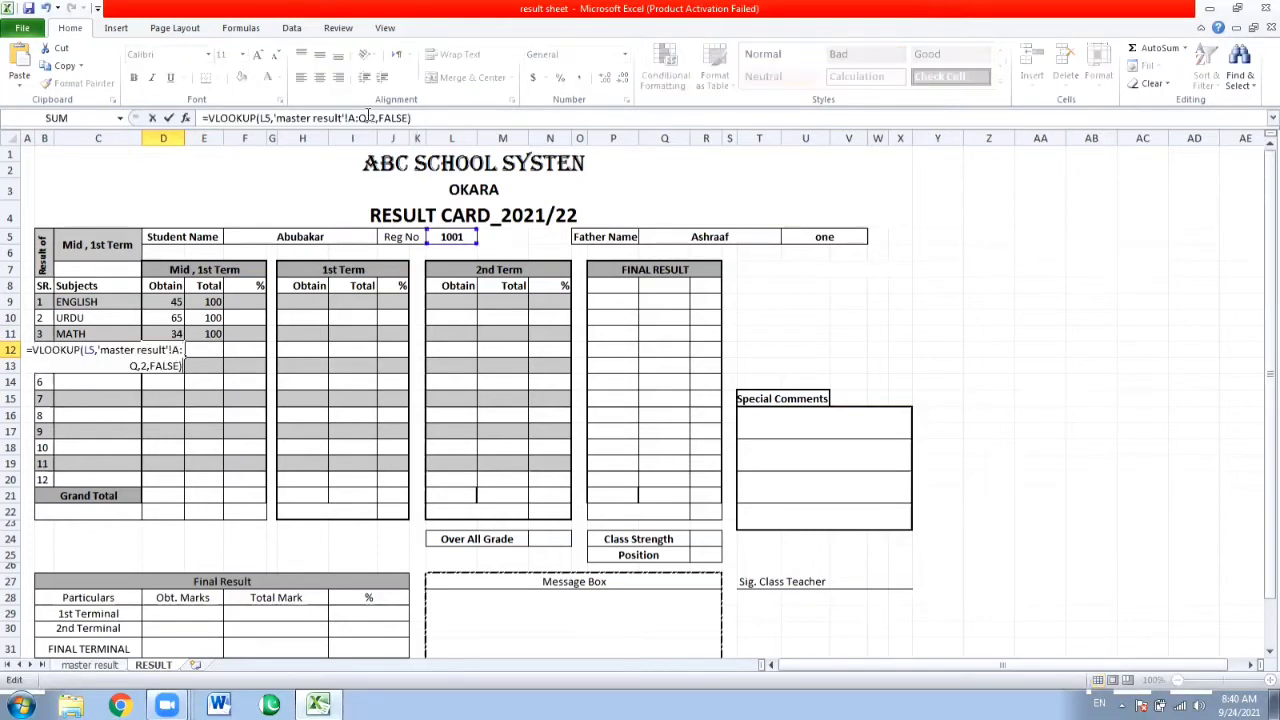
click(368, 117)
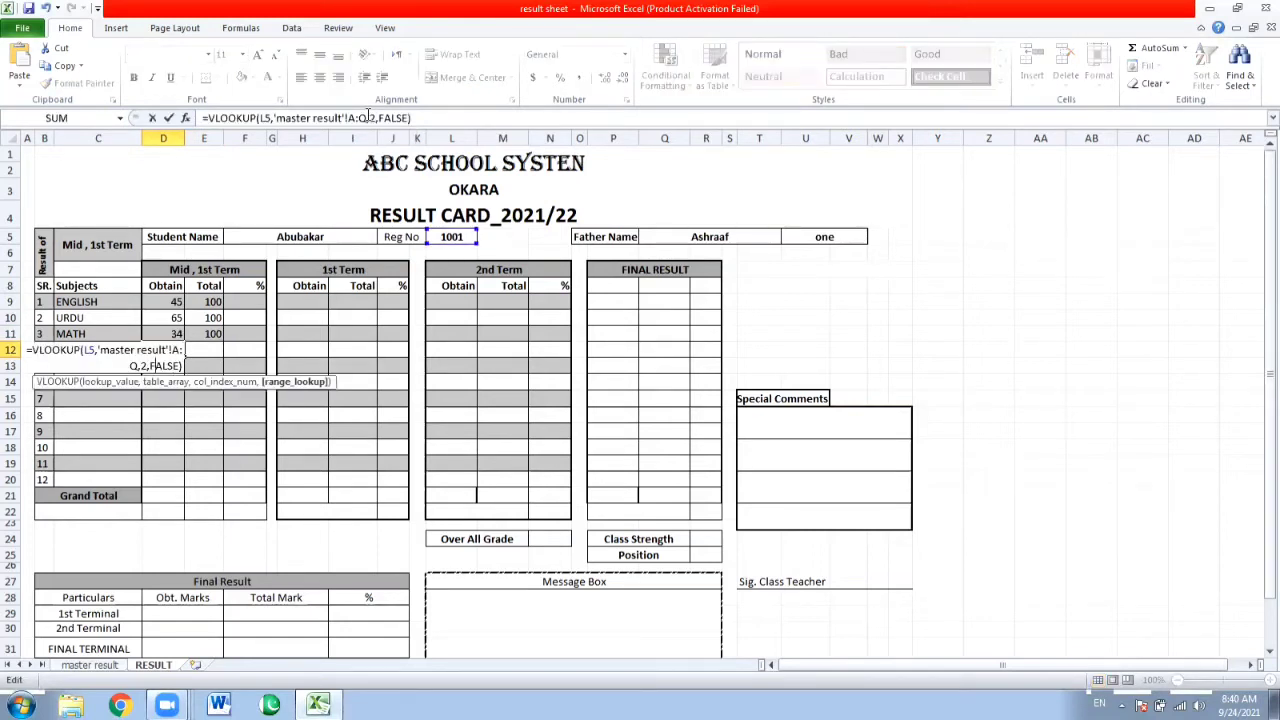
key(BackSpace)
text(11)
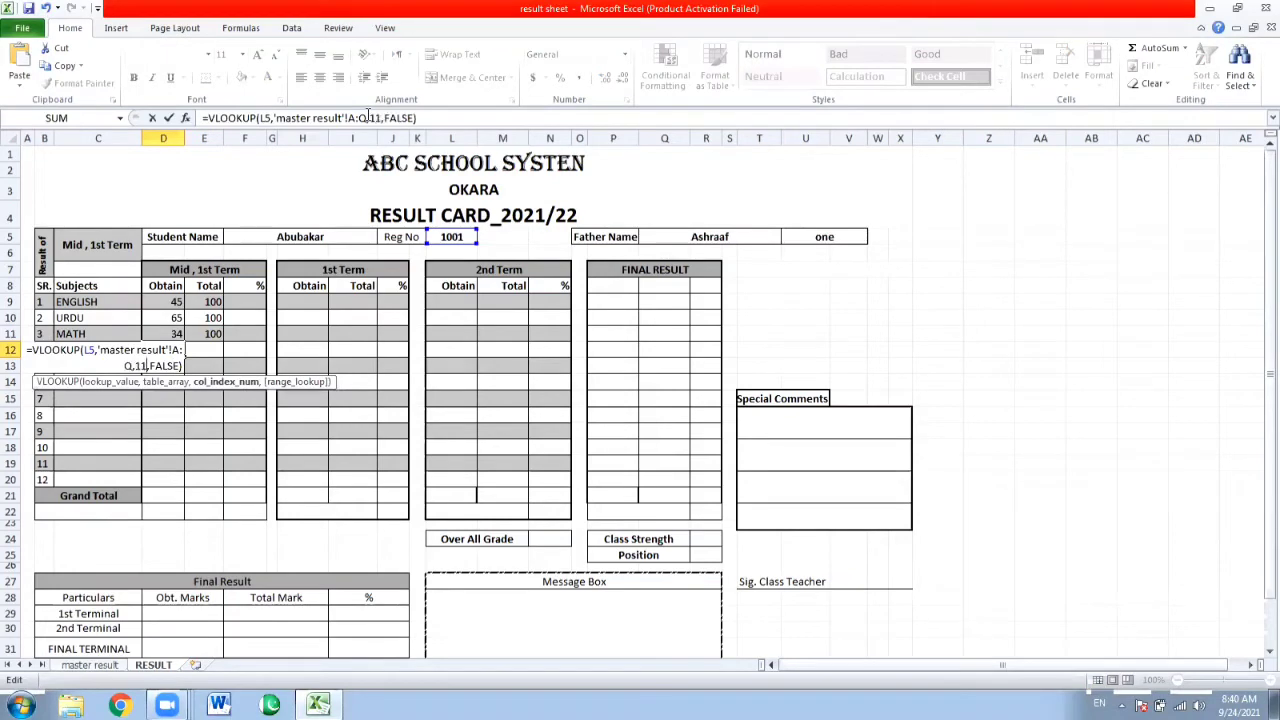
key(ctrl+Return)
Insert the copied VLOOKUP formula in E12 for the S.ST total marks and set its column index to 12.
key(Tab)
key(F2)
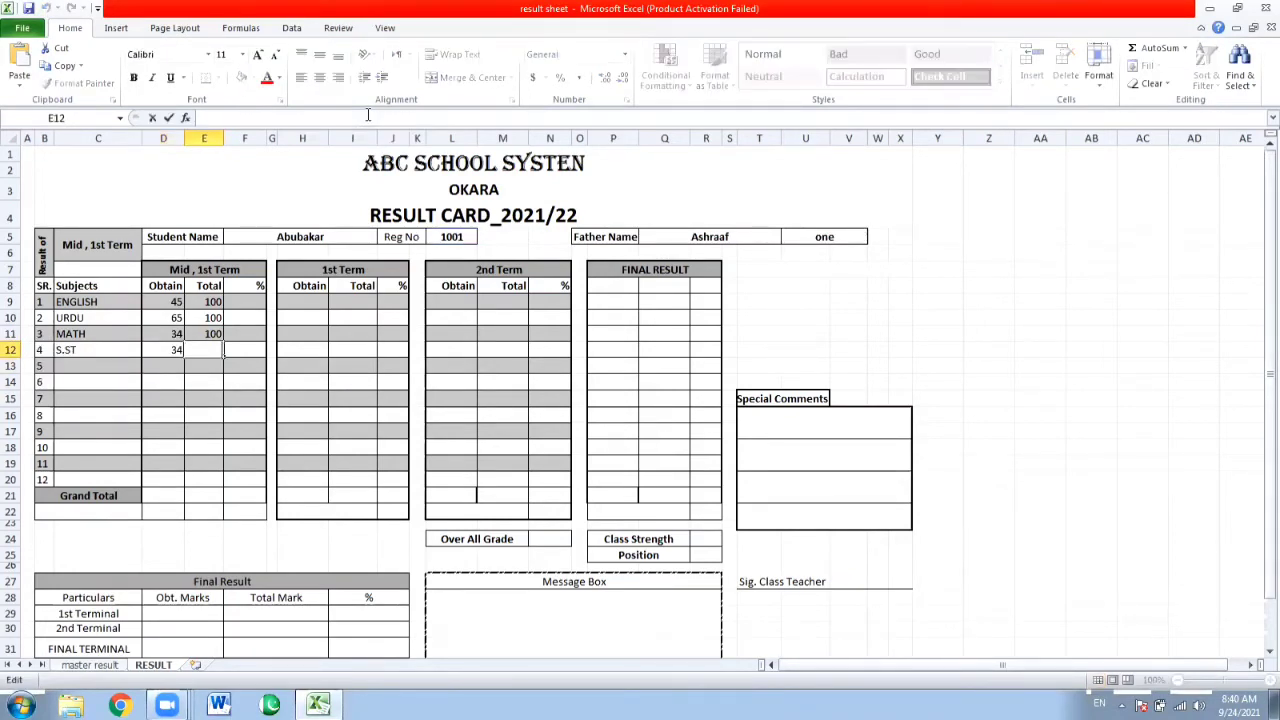
text(=VLOOKUP(L5,'master result'!A:Q,2,FALSE))
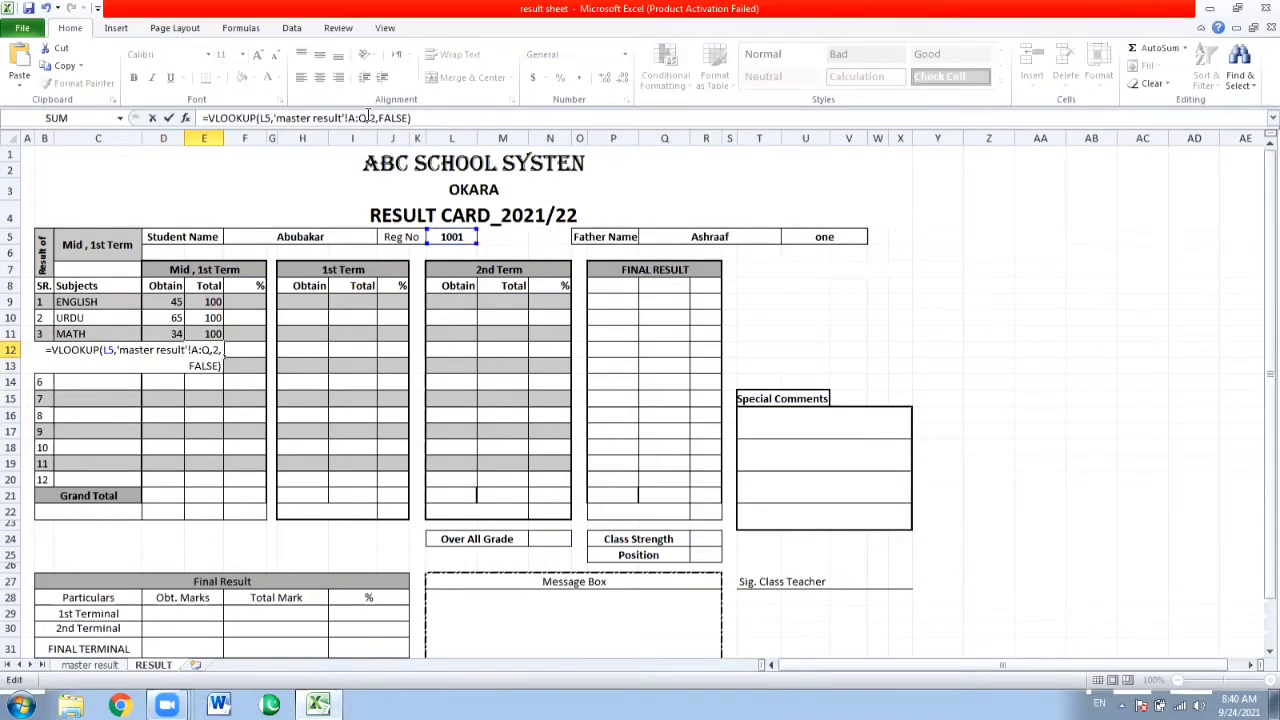
key(Left)
key(Left)
key(Left)
key(Left)
key(Left)
key(Left)
key(Left)
key(Left)
key(Left)
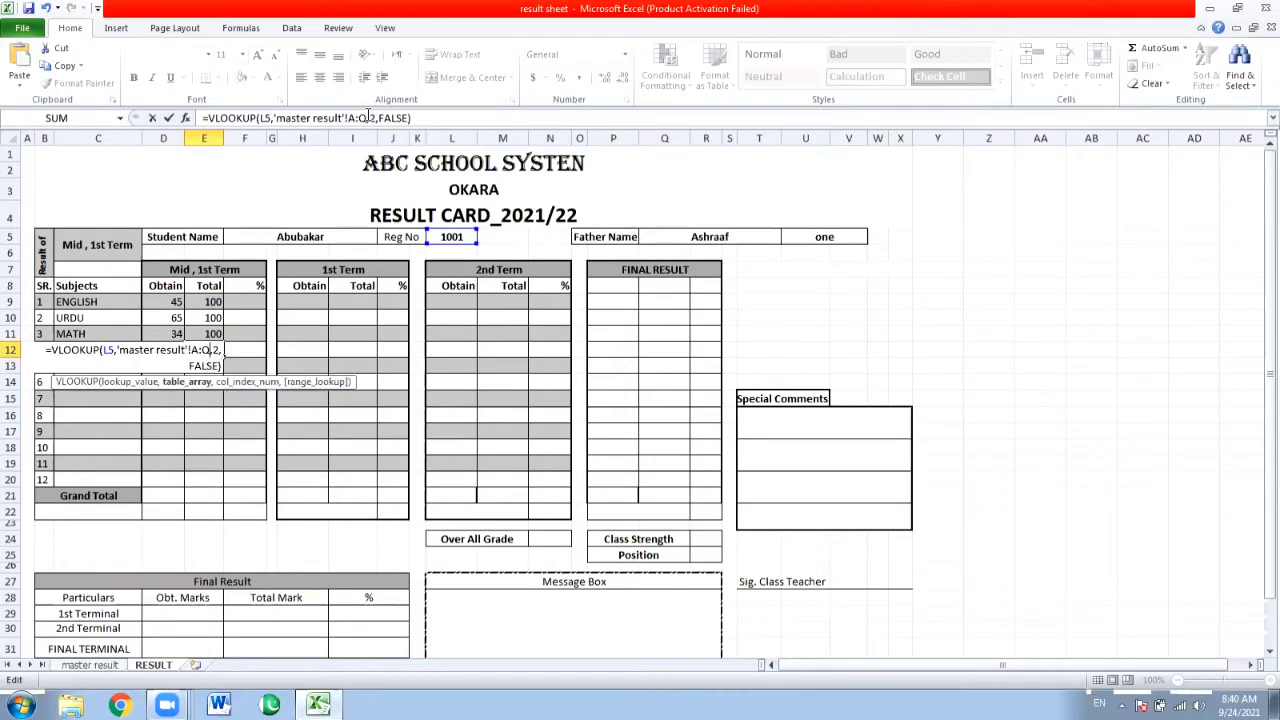
key(Right)
text(1)
key(Return)
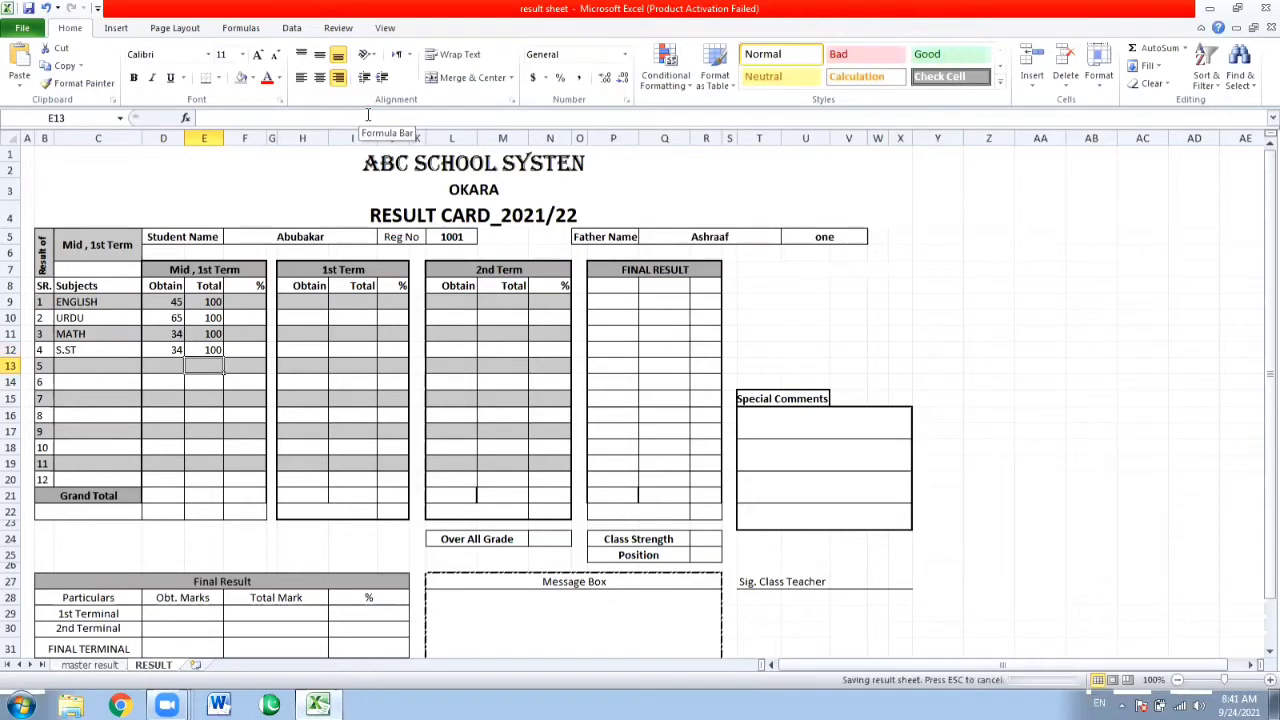
Enter a different student's registration number in the Reg No cell L5.
key(Up)
key(Up)
key(Up)
key(Up)
key(Up)
key(Up)
key(Up)
key(Up)
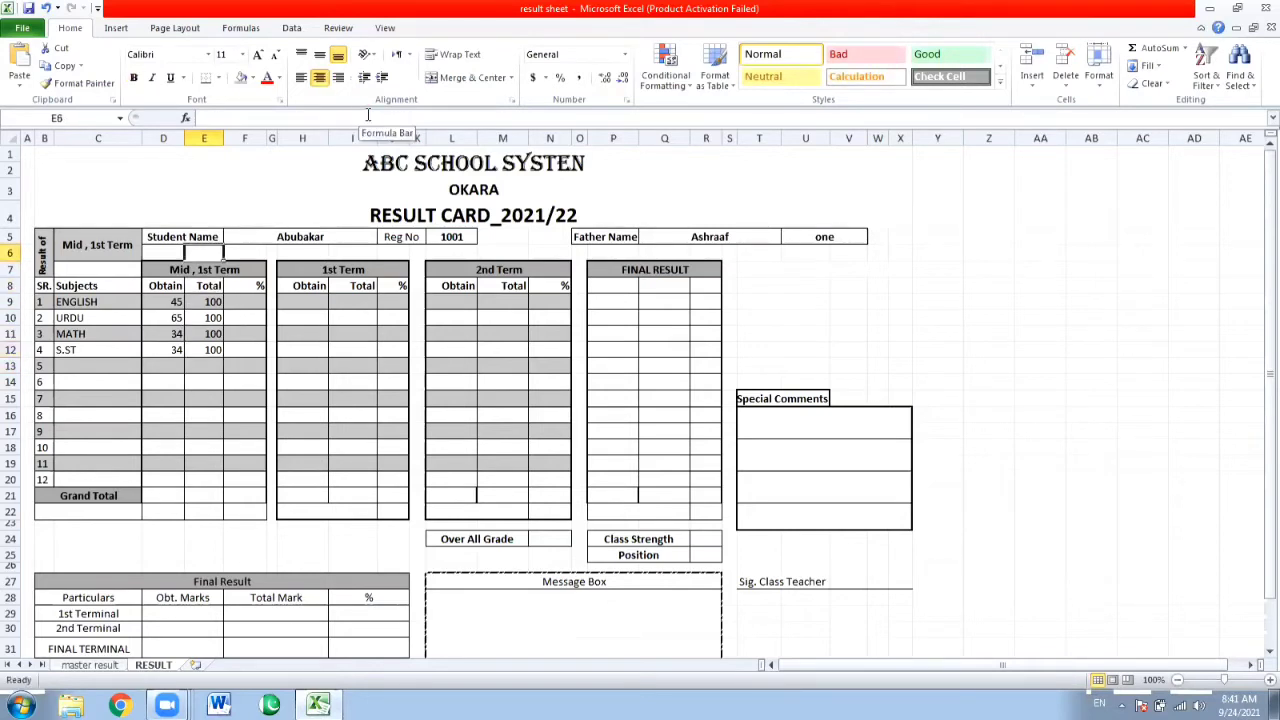
key(Right)
key(Right)
key(Right)
text(1003)
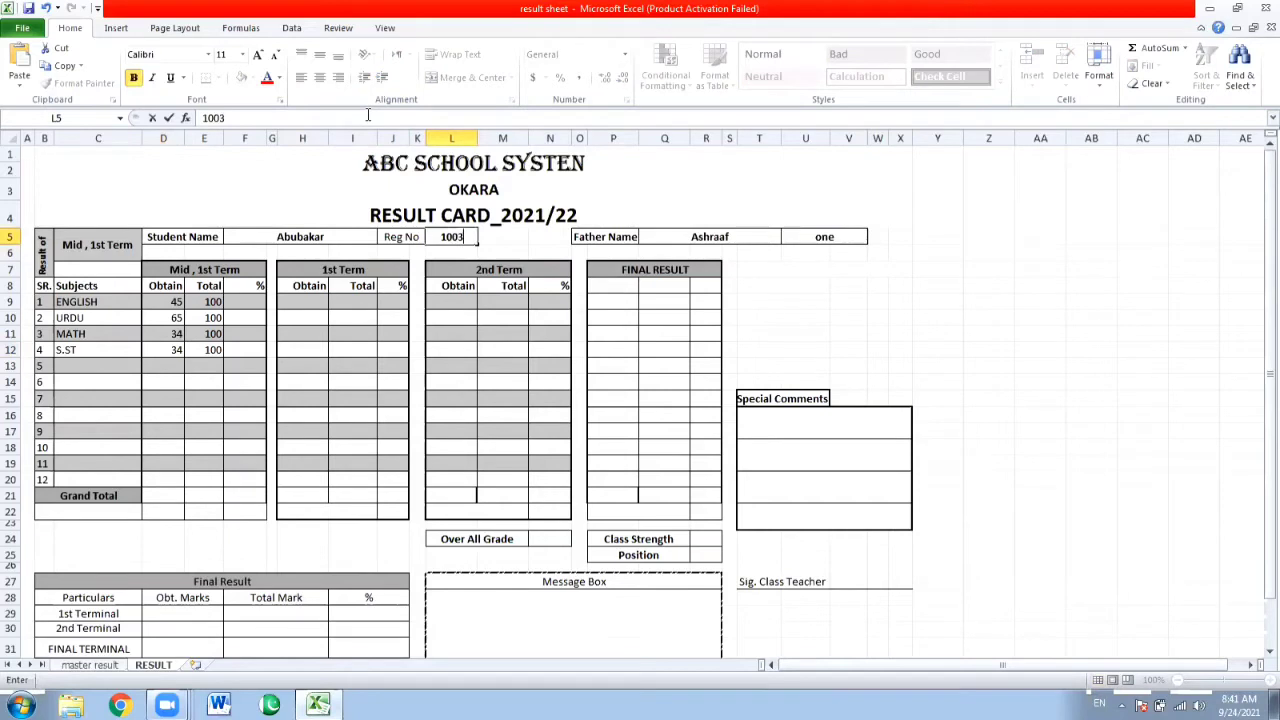
key(Return)
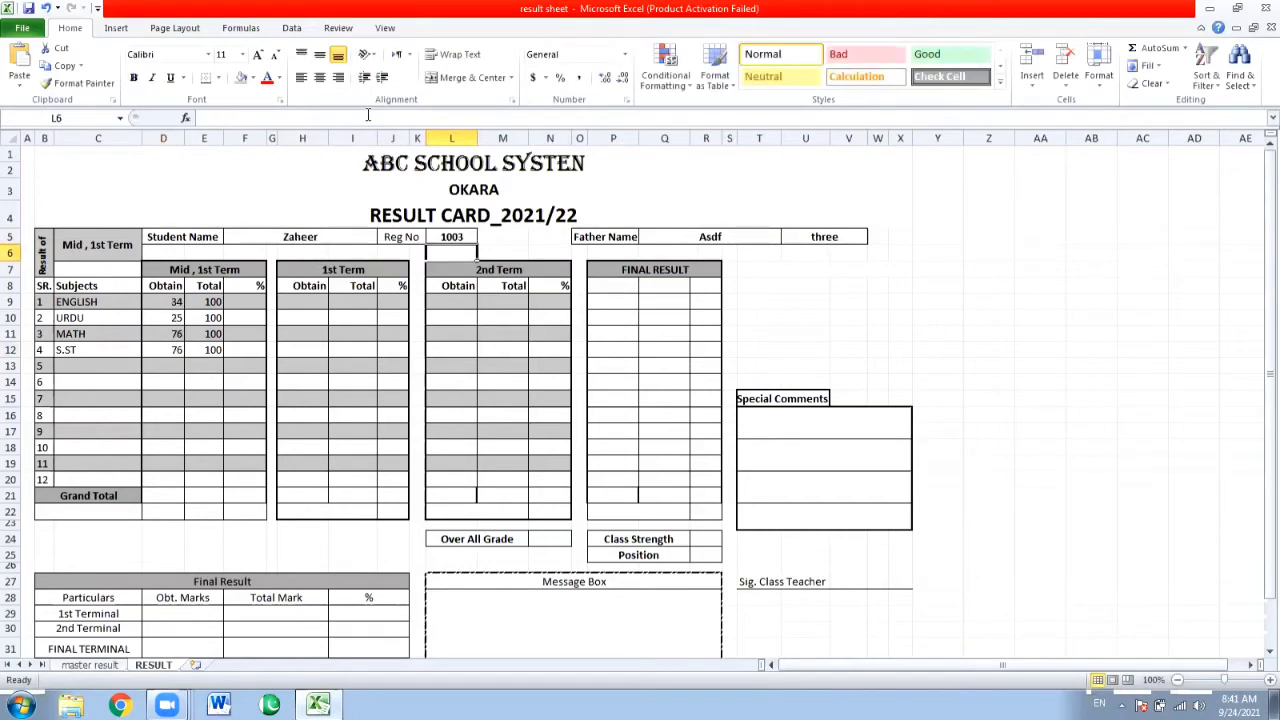
Calculate the English percentage in F9 by dividing the obtained marks by the total marks with =D9/E9.
key(Down)
key(Down)
key(Down)
key(Down)
key(Down)
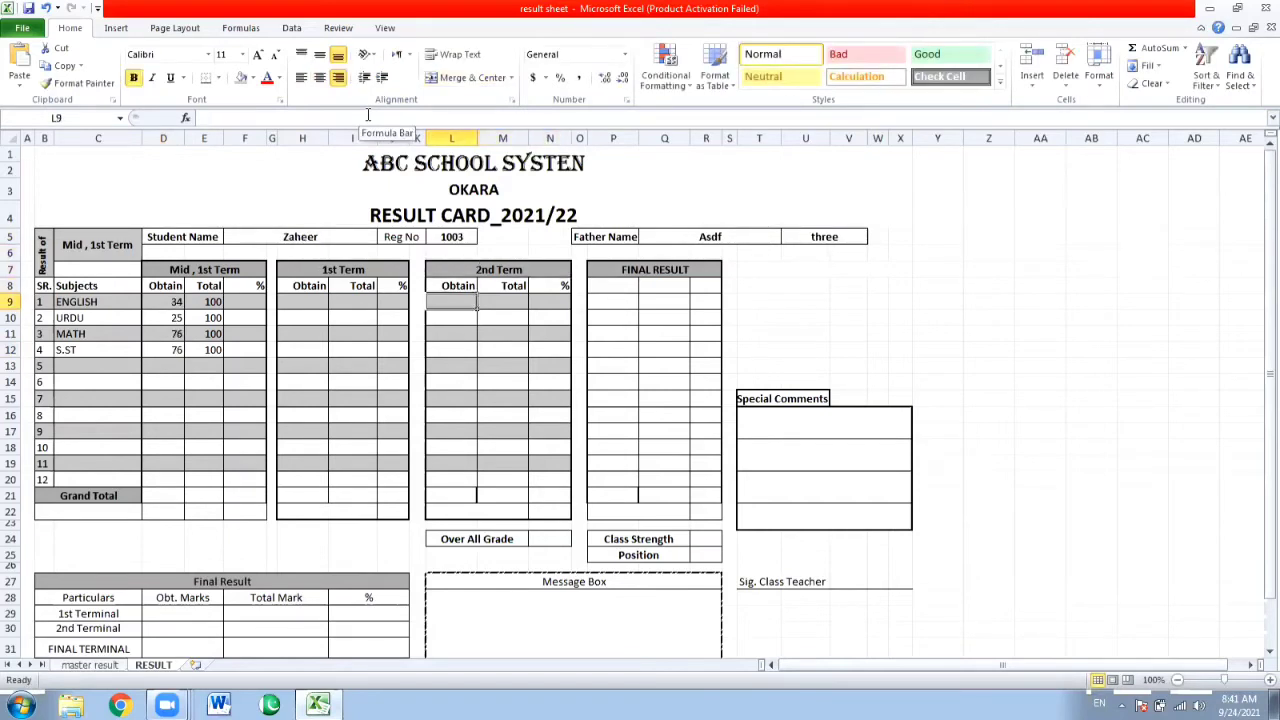
key(Down)
key(Down)
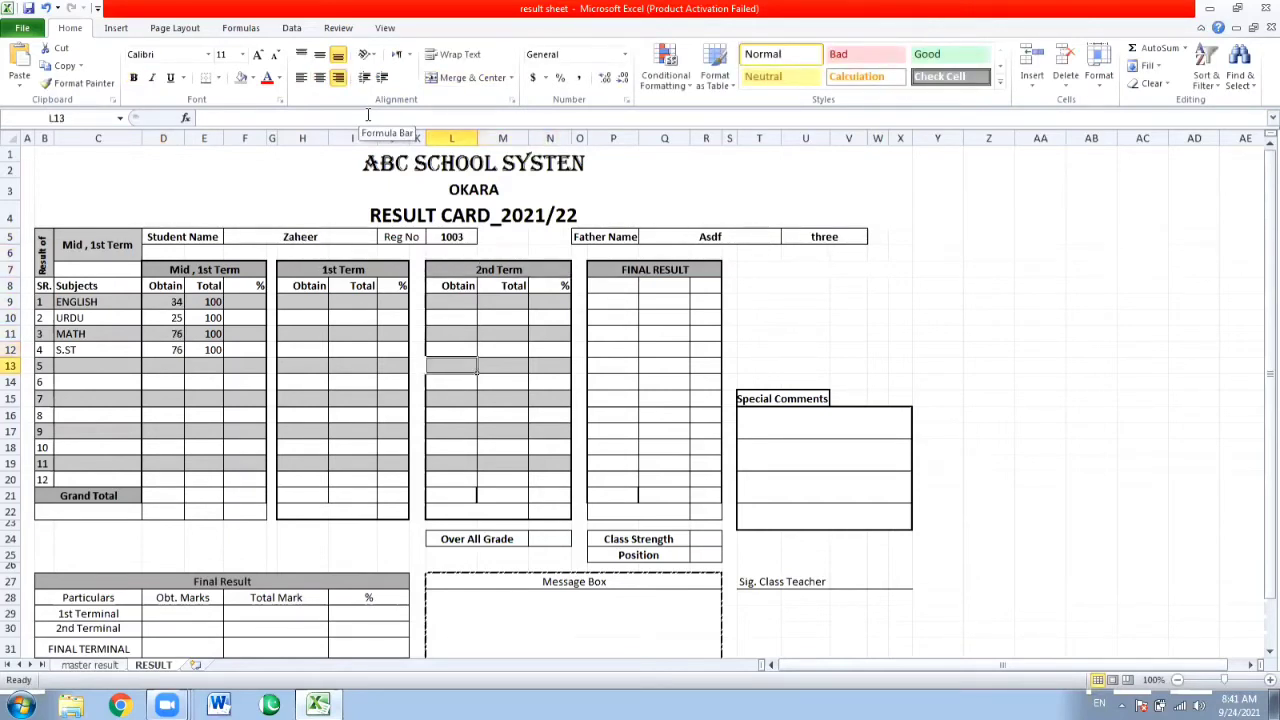
key(Left)
key(Left)
key(Left)
key(Left)
key(Left)
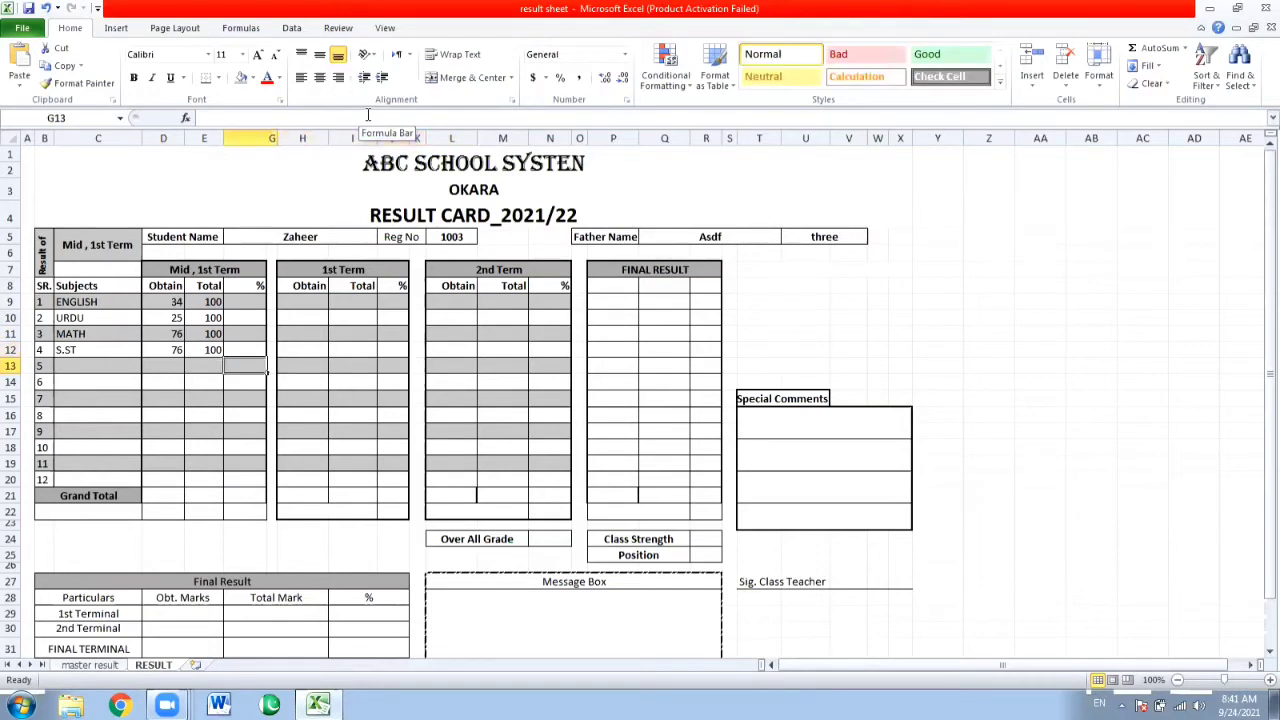
key(Left)
key(Left)
key(Left)
key(Left)
key(Left)
key(Right)
key(Right)
key(Right)
key(Right)
key(Up)
key(Up)
key(Up)
key(Up)
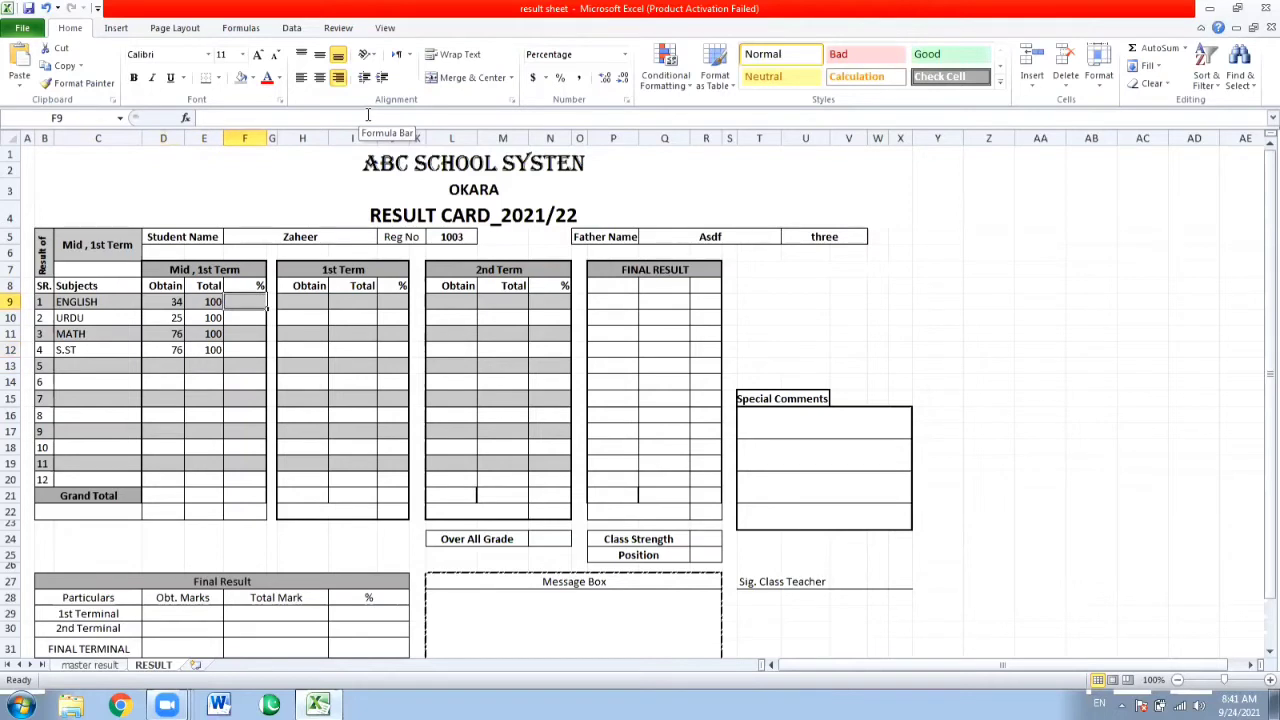
text(=)
key(Left)
key(Left)
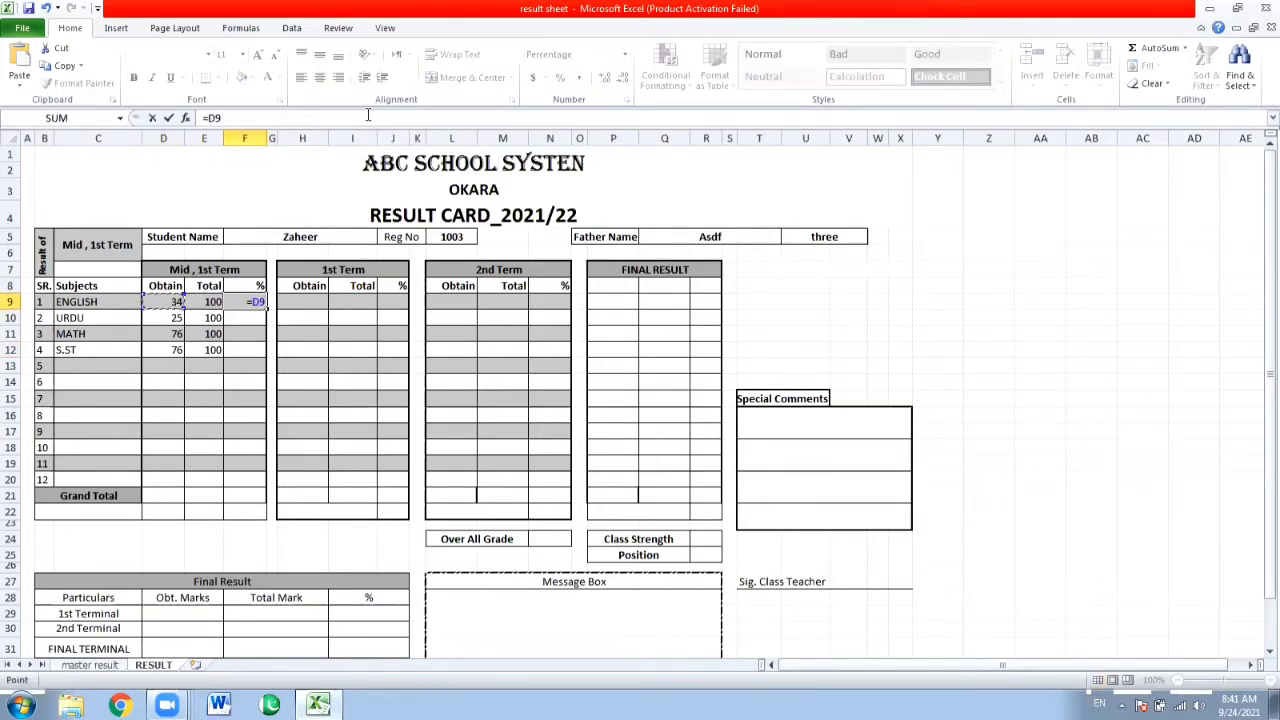
text(/)
key(Left)
key(Return)
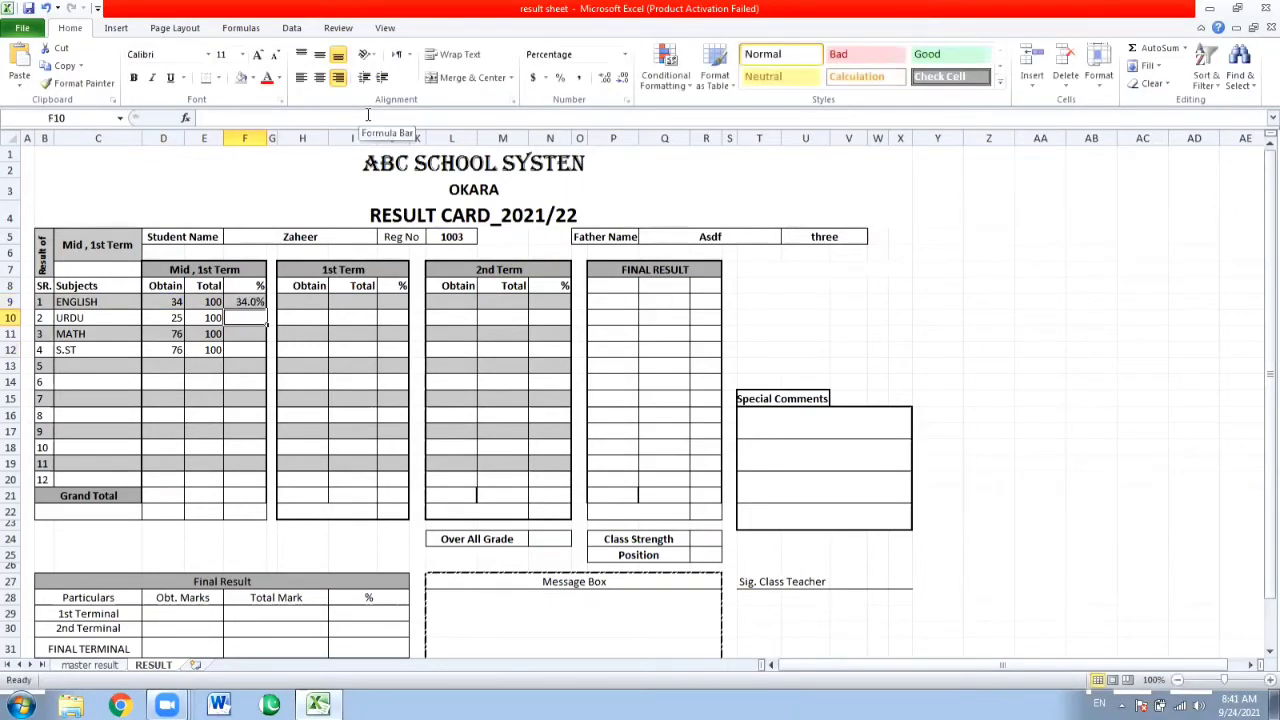
key(Up)
key(Down)
key(ctrl+d)
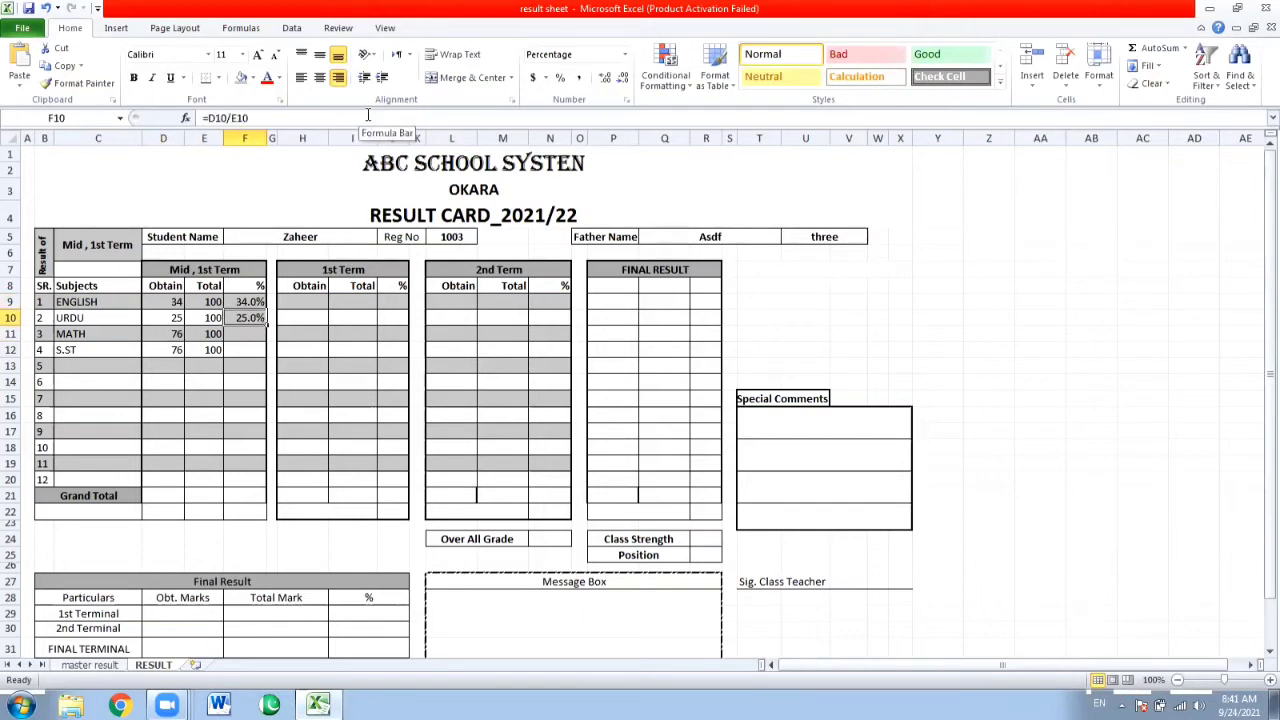
key(Down)
key(ctrl+d)
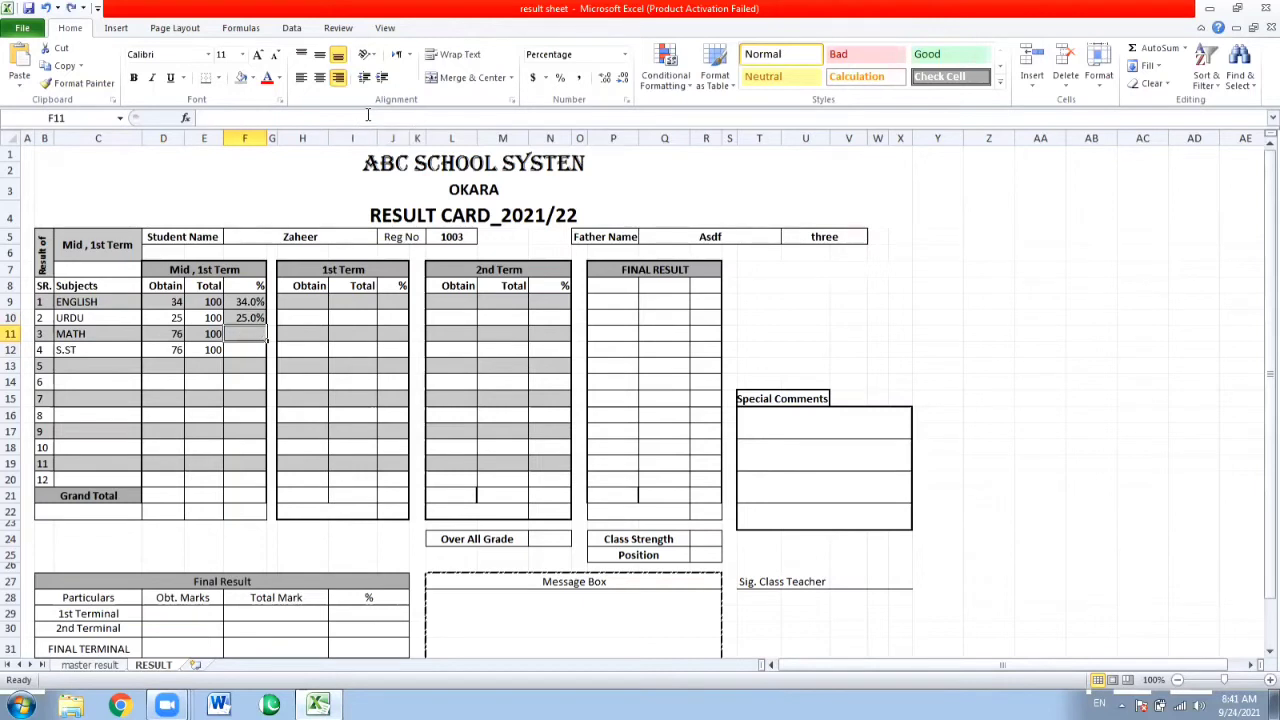
key(ctrl+z)
key(ctrl+z)
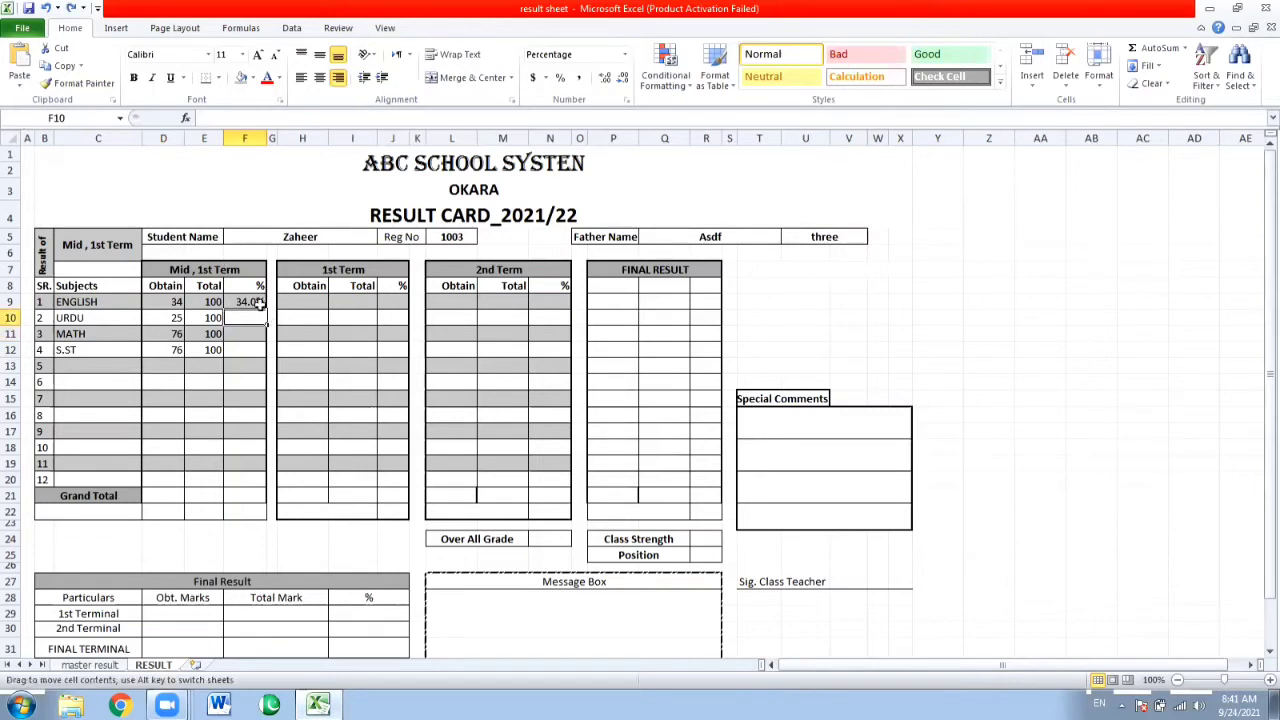
Fill the percentage formula from F9 down to F12 and clear the background shading of F10 and F12.
key(Up)
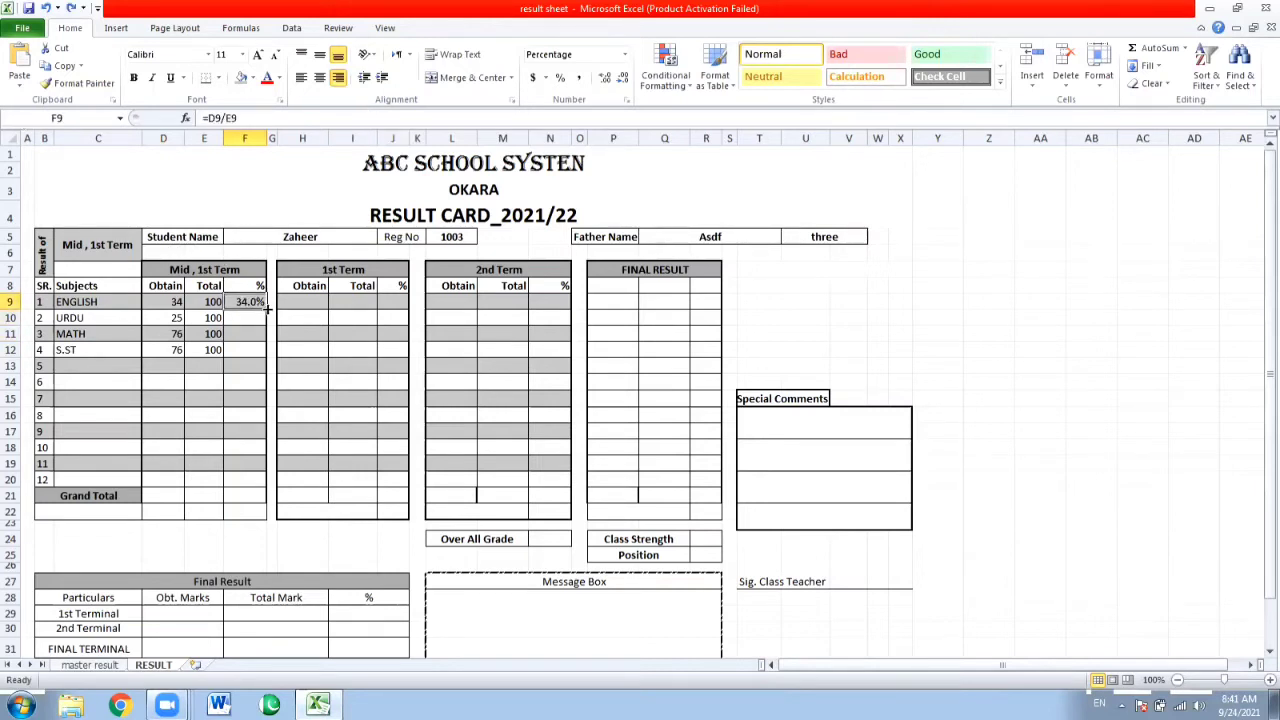
drag(267, 310, 268, 356)
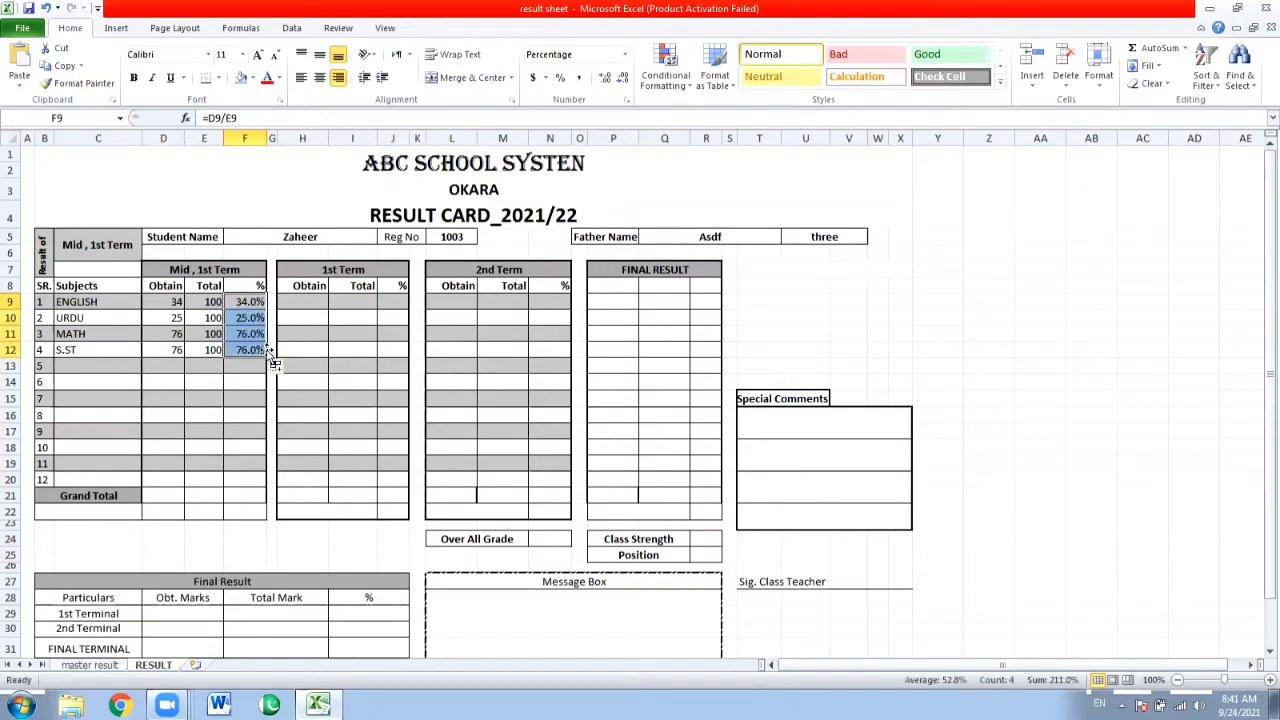
key(Down)
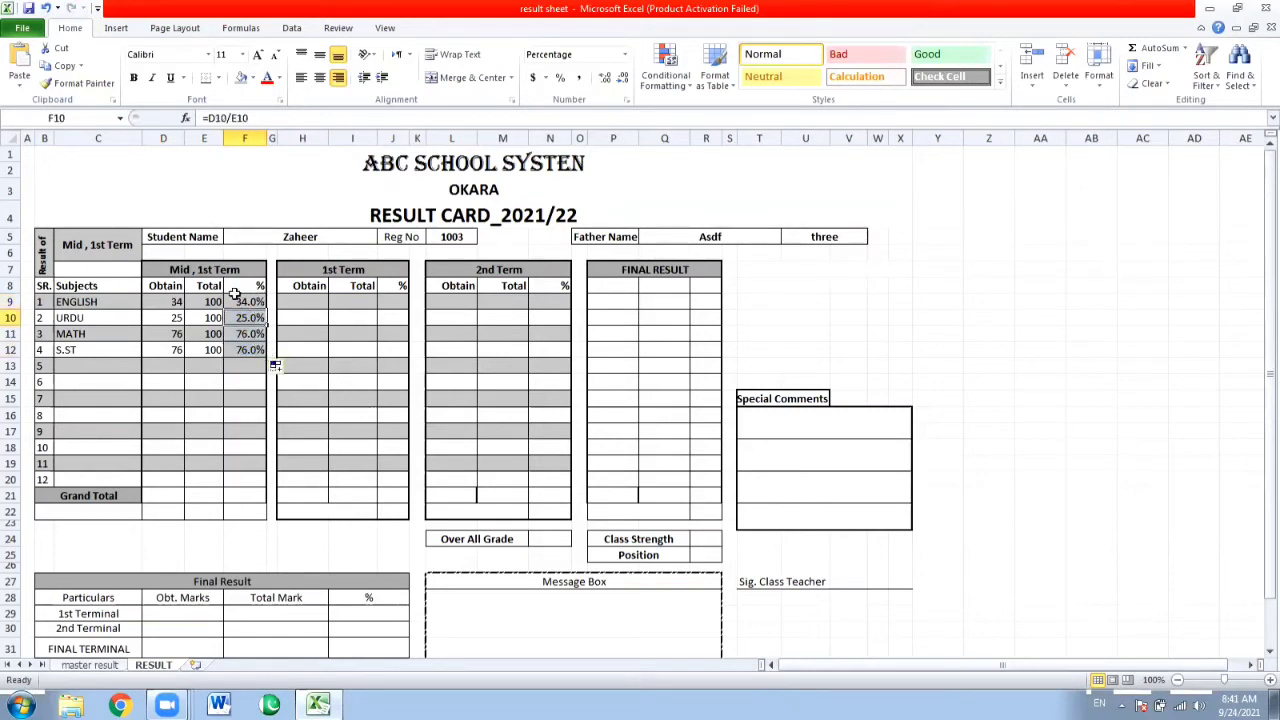
click(253, 78)
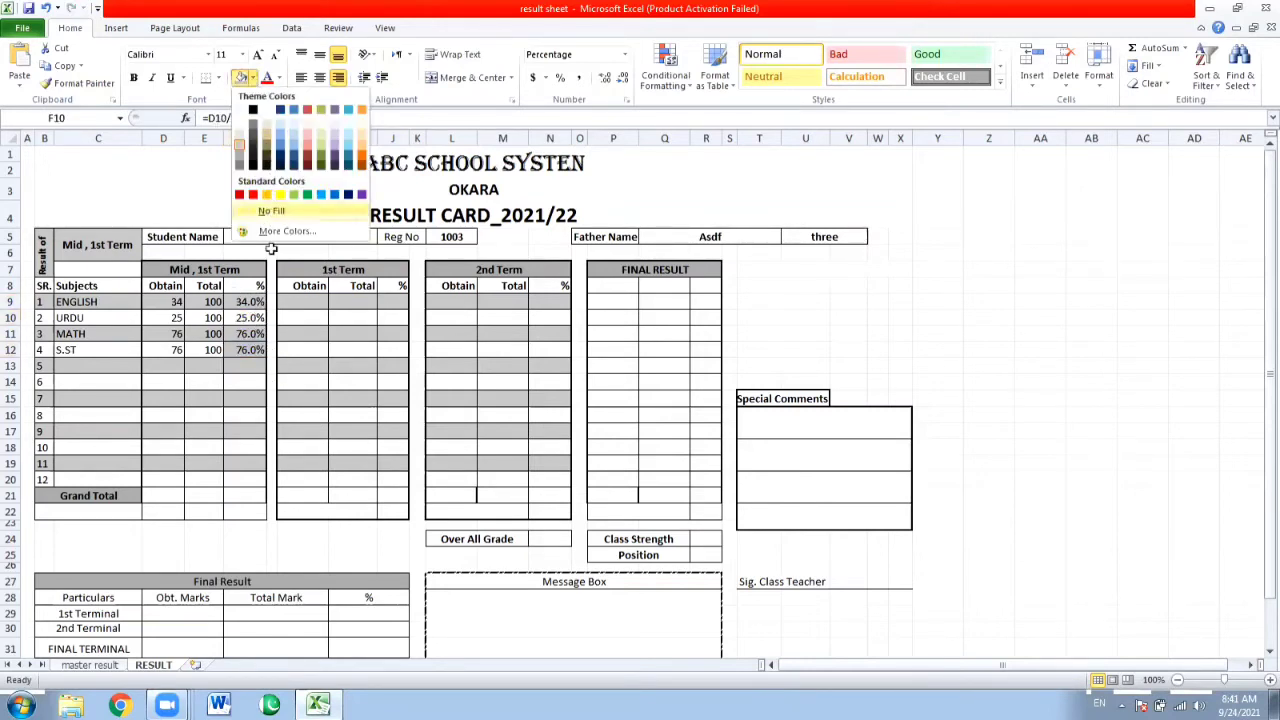
click(271, 212)
click(248, 350)
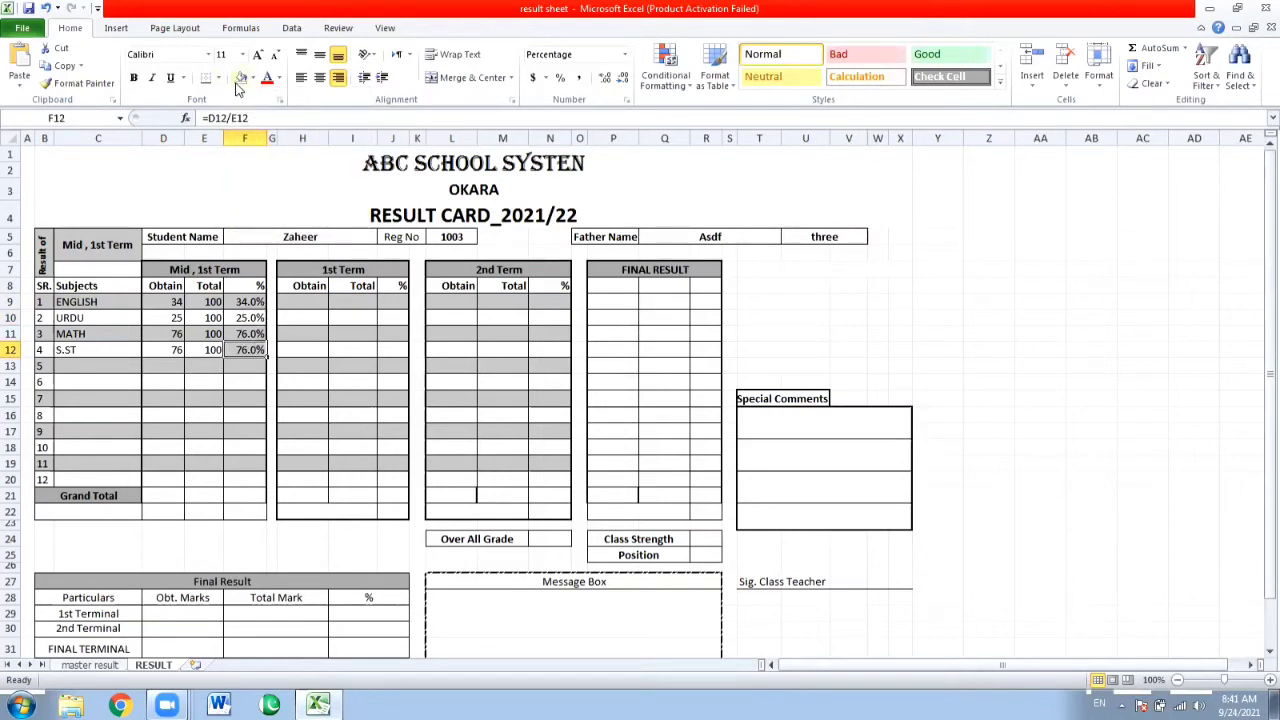
click(339, 360)
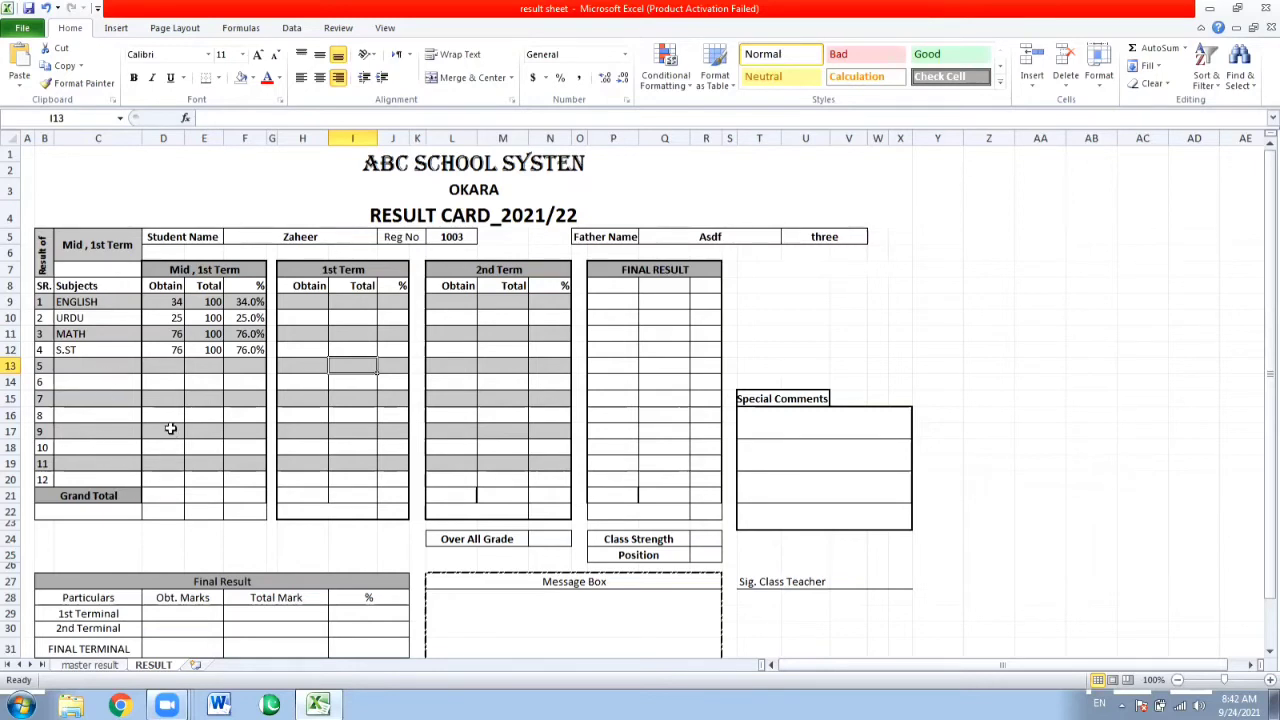
Calculate the Grand Total of the obtained marks in D21 with a SUM over the subject rows starting at D9.
click(171, 496)
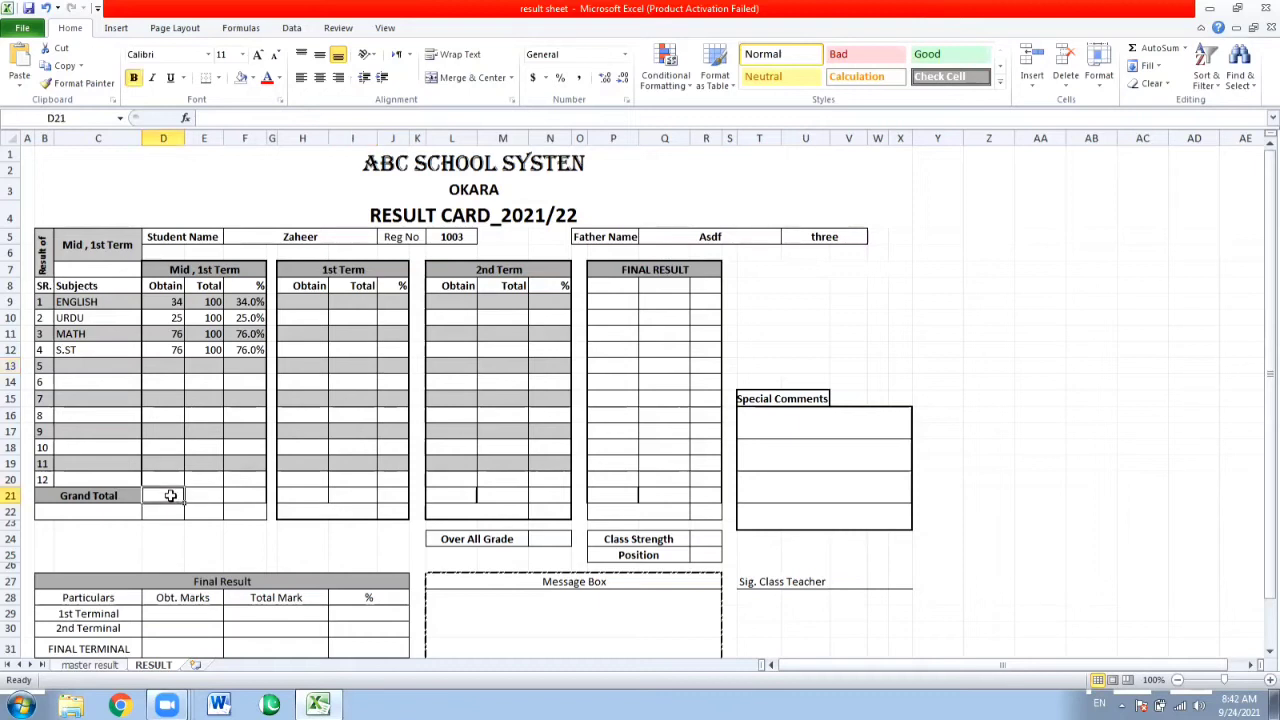
text(=S)
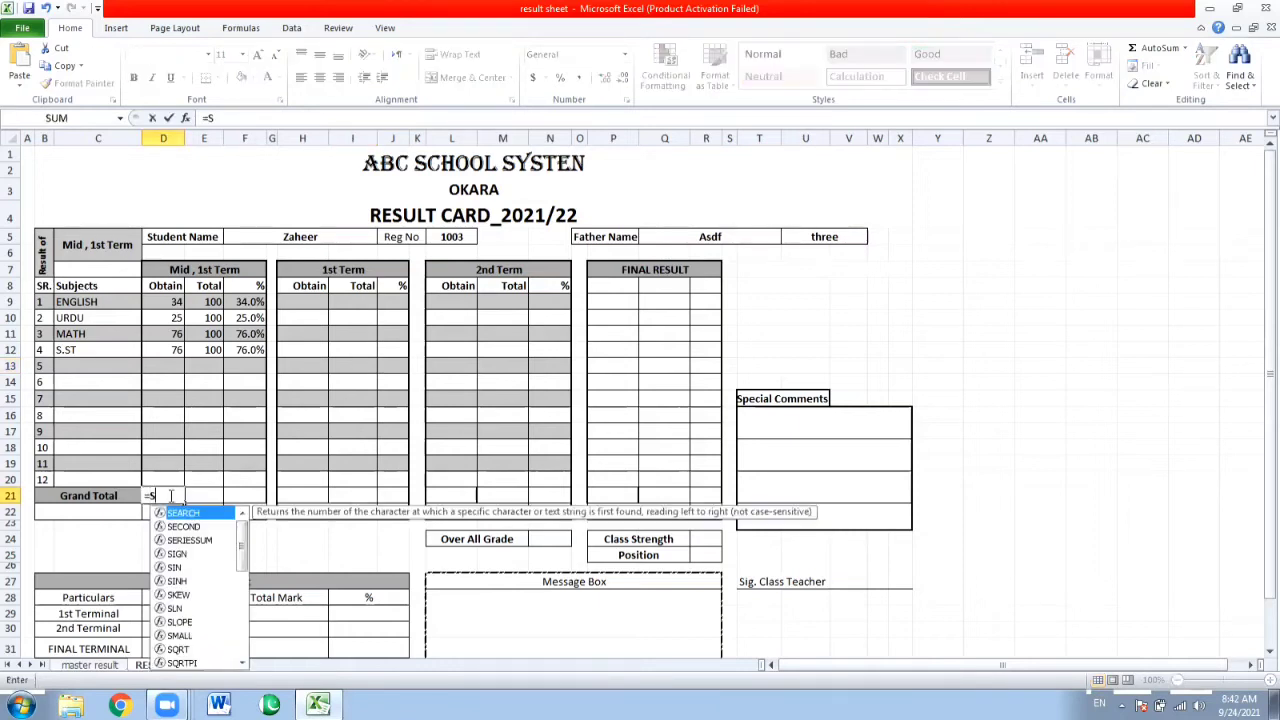
text(UM()
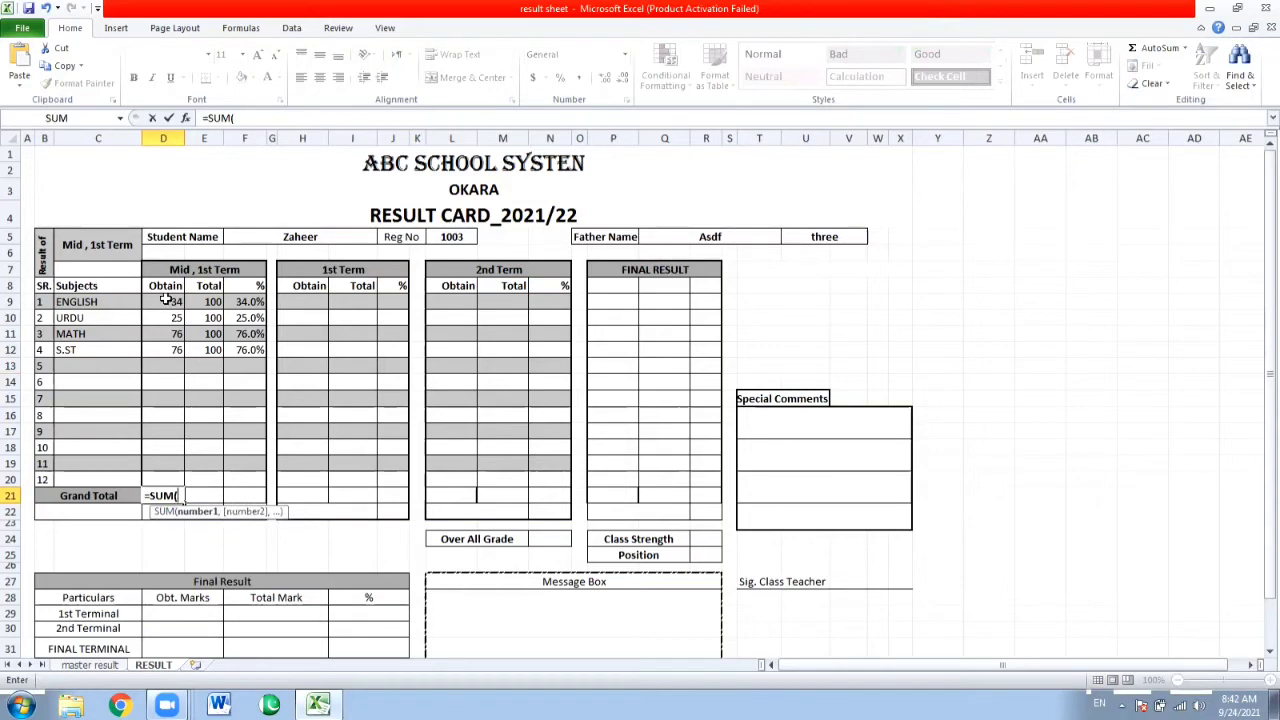
drag(167, 301, 151, 468)
key(Return)
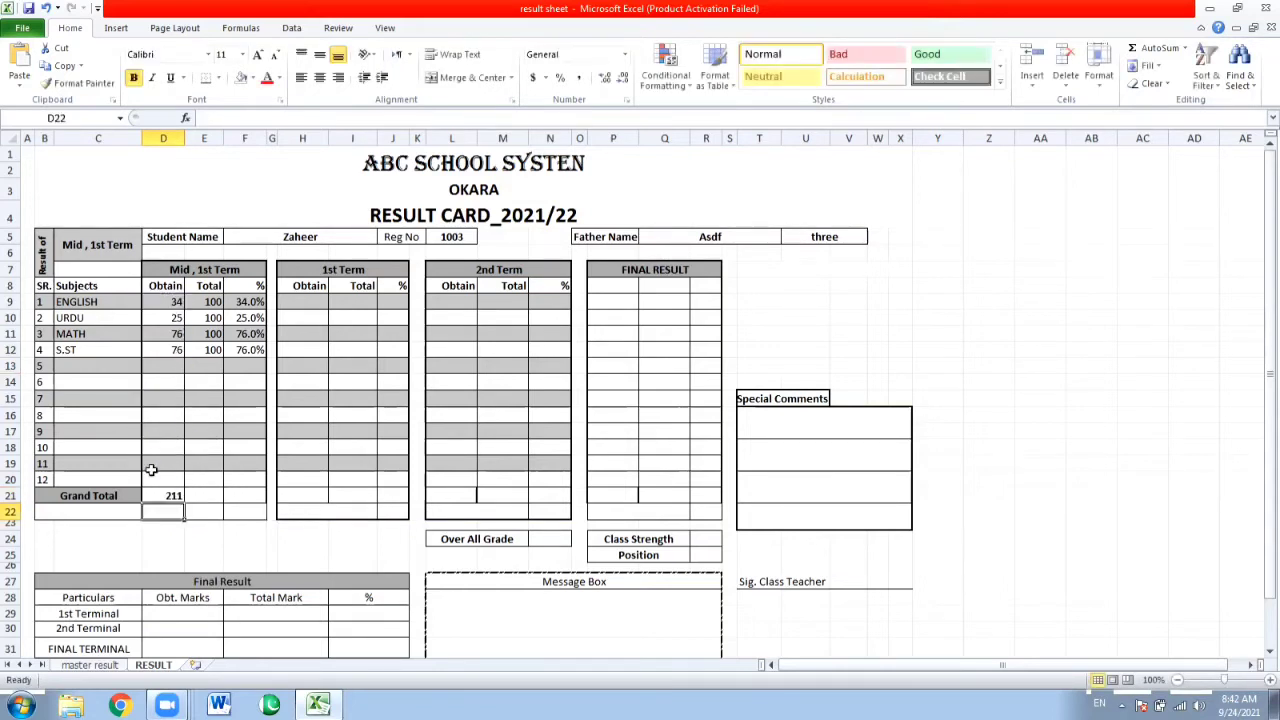
Fill the Grand Total sum from D21 across to R21 and clear it from the narrow spacer cells O21, K21 and G21.
key(Up)
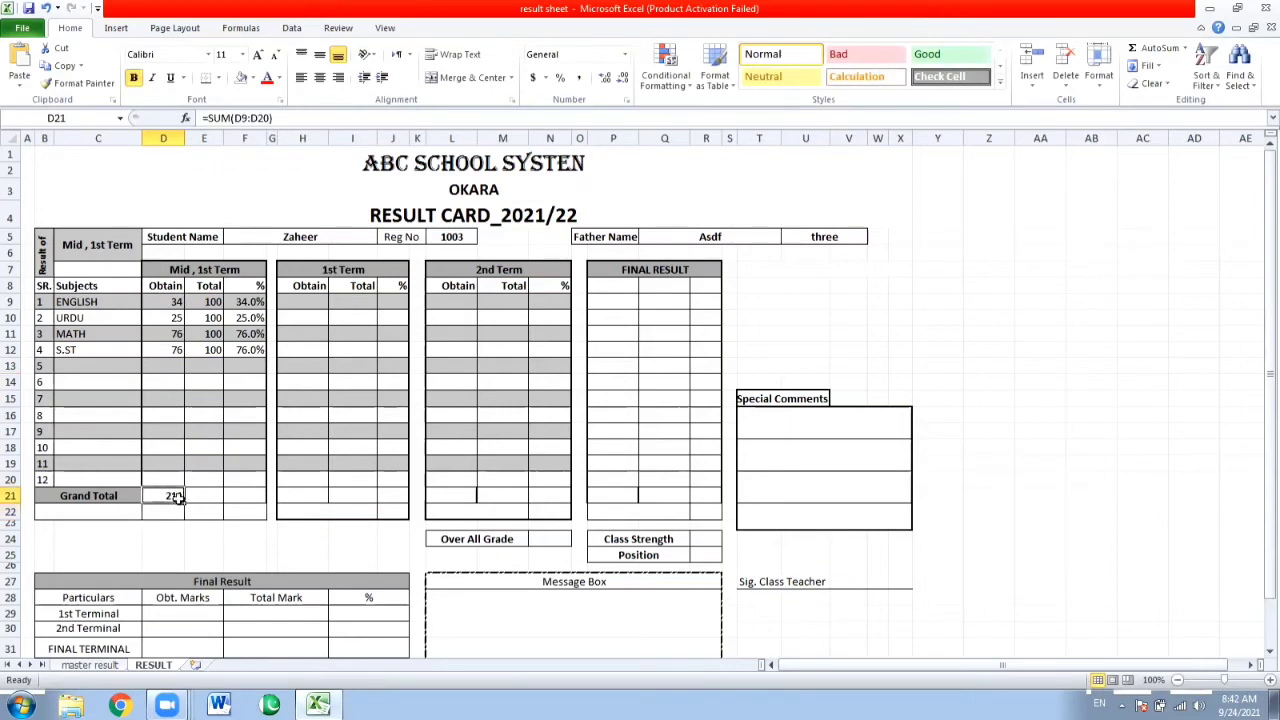
drag(182, 505, 707, 500)
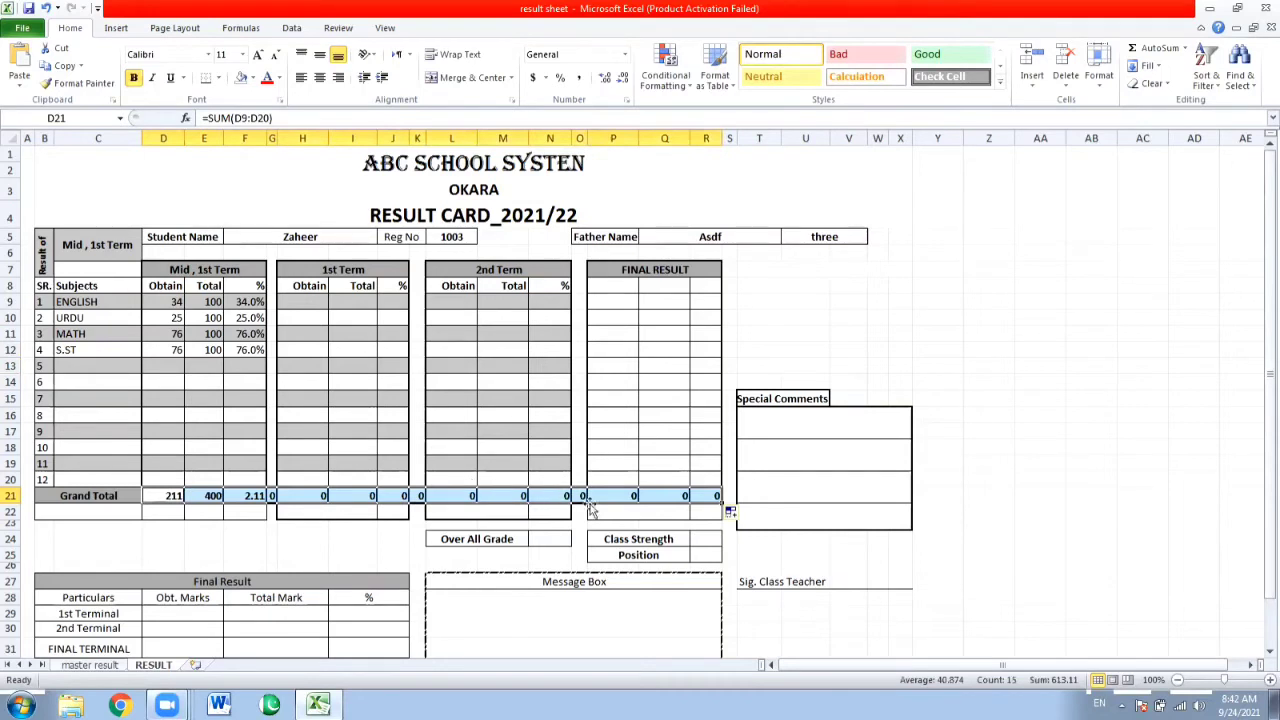
click(599, 508)
click(590, 499)
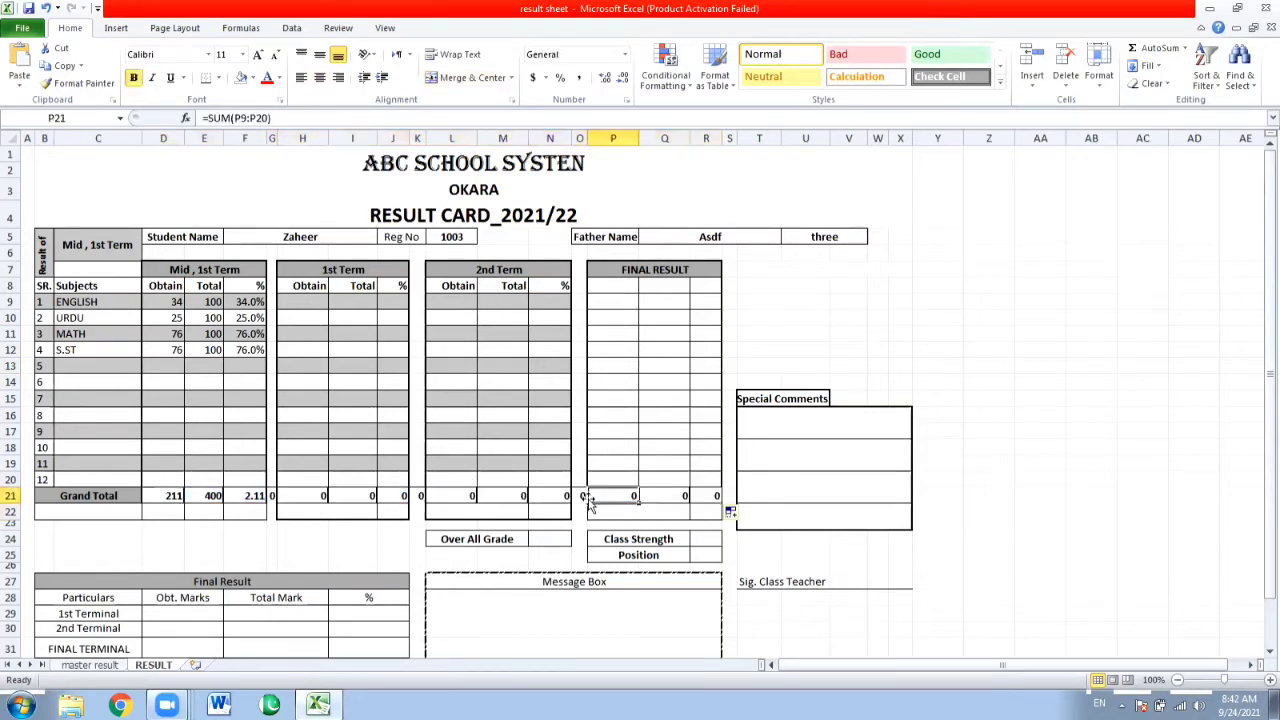
click(586, 498)
double_click(588, 502)
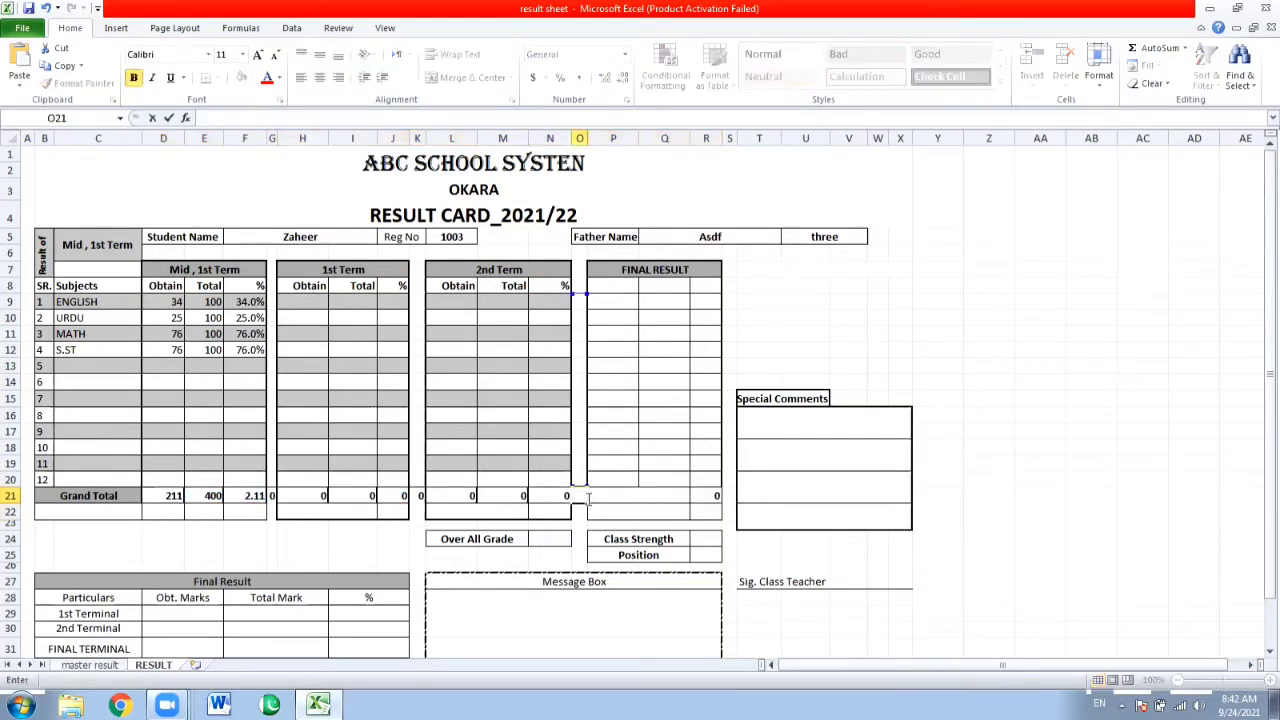
key(Left)
key(Left)
key(Left)
key(Left)
key(BackSpace)
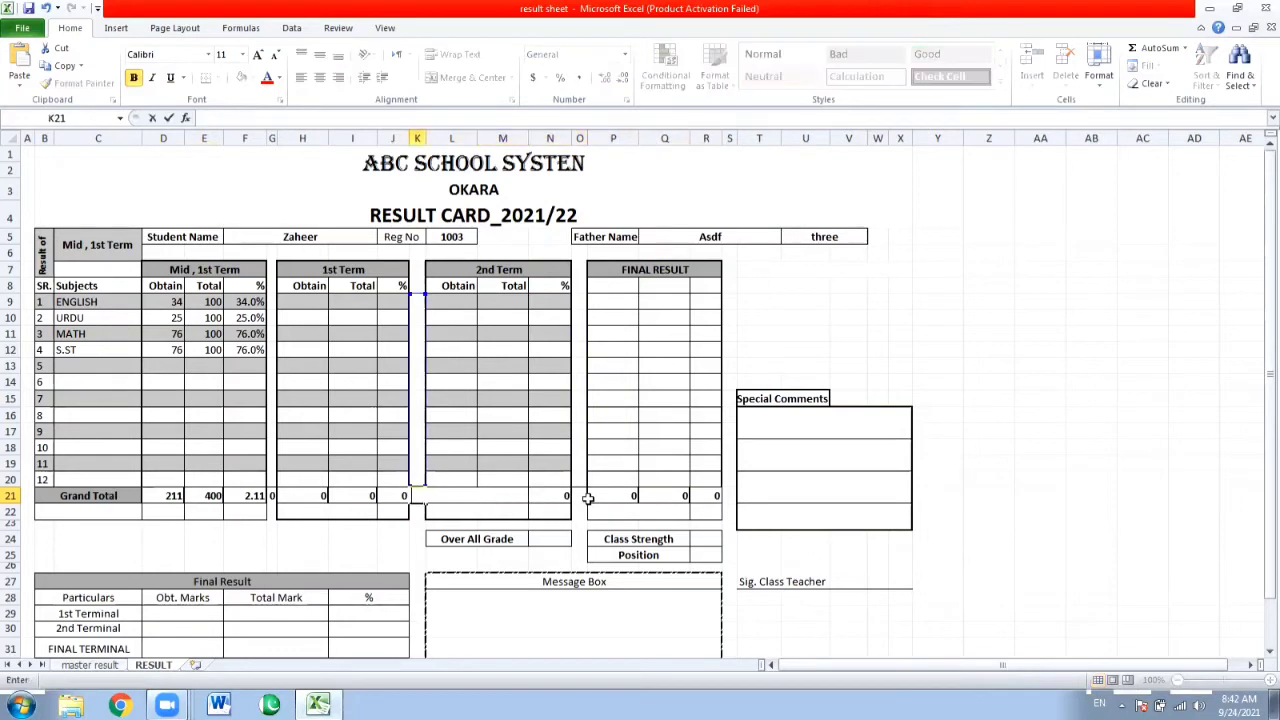
key(Left)
key(Left)
key(Left)
key(Left)
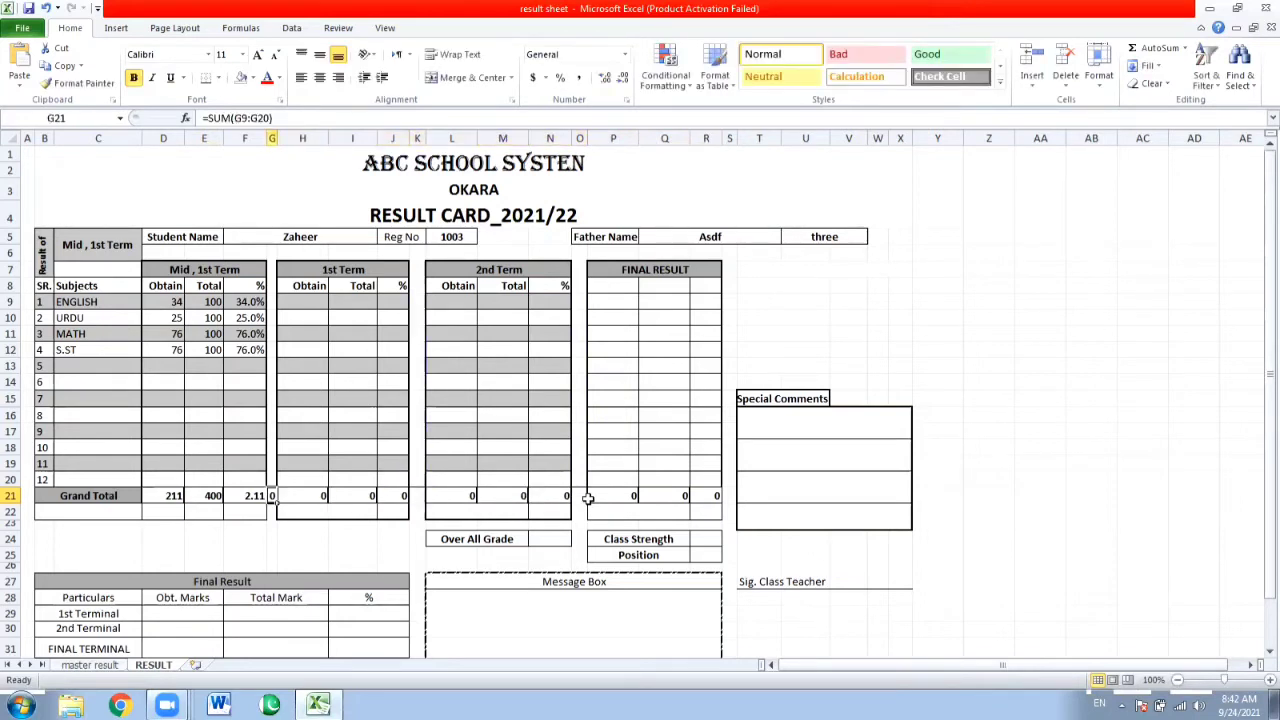
key(BackSpace)
key(Left)
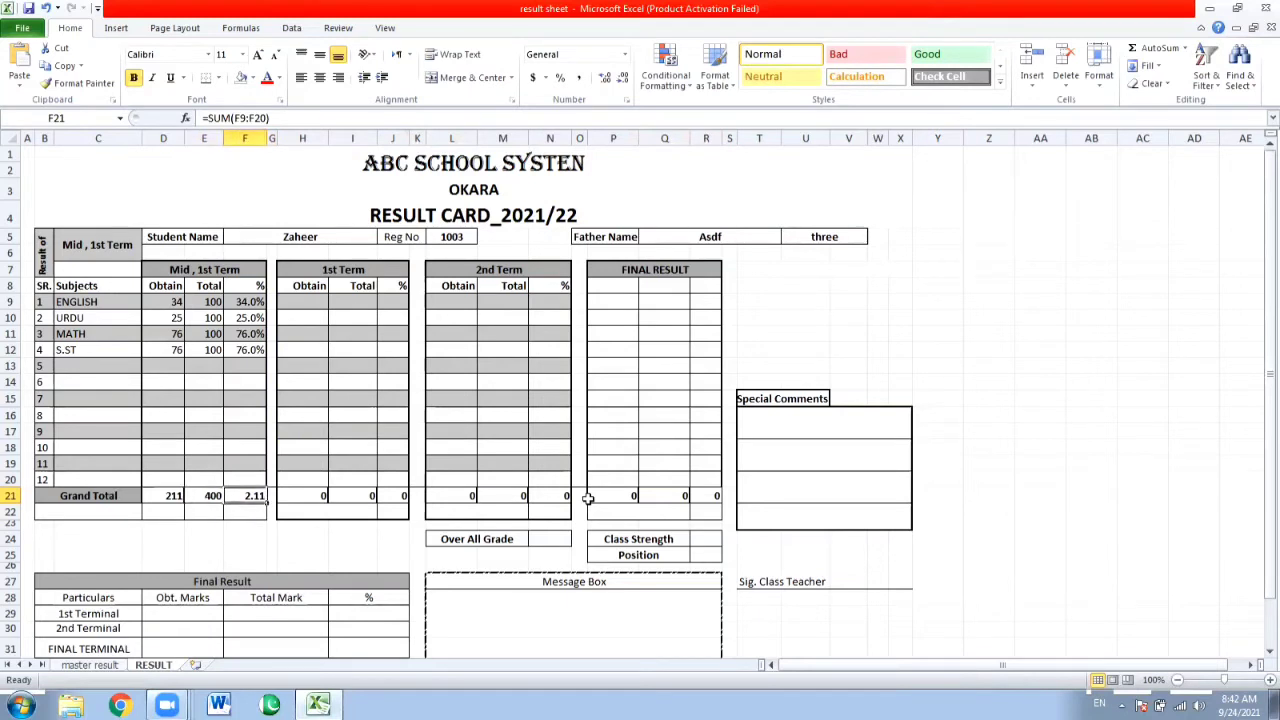
Replace the sum in F21 with the overall Mid, 1st Term percentage using the formula =D21/E21.
key(F2)
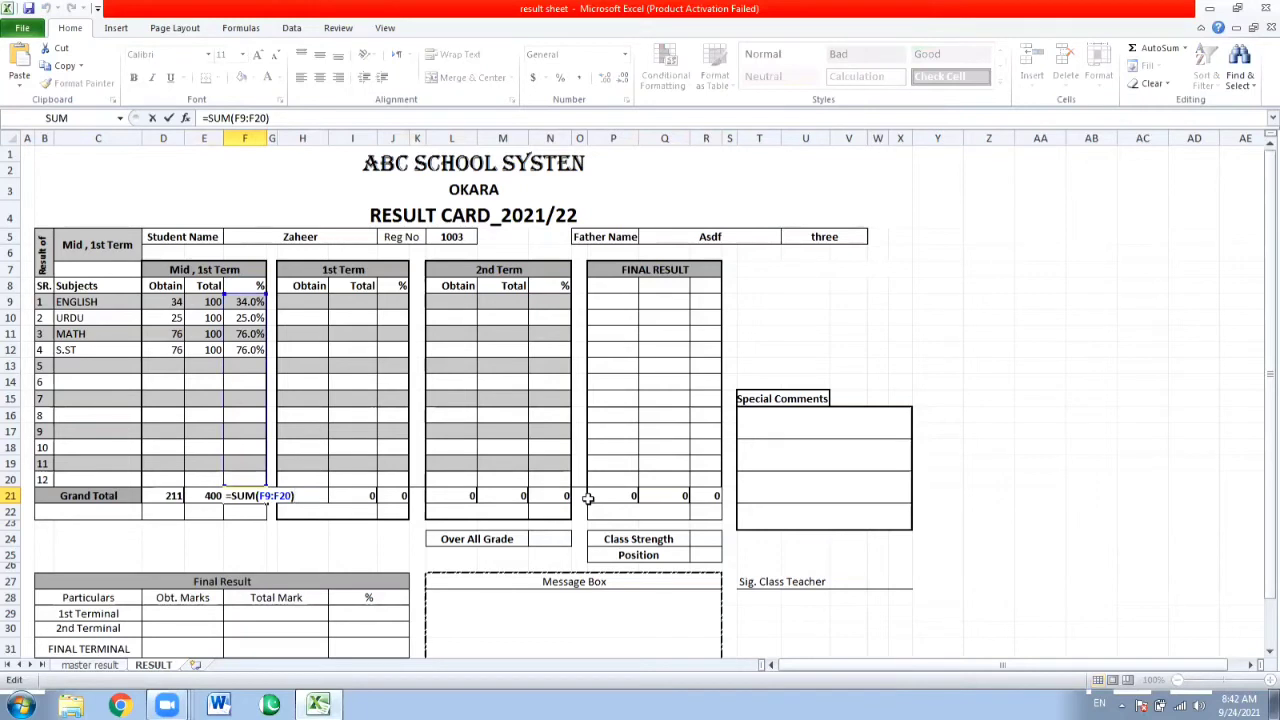
key(Return)
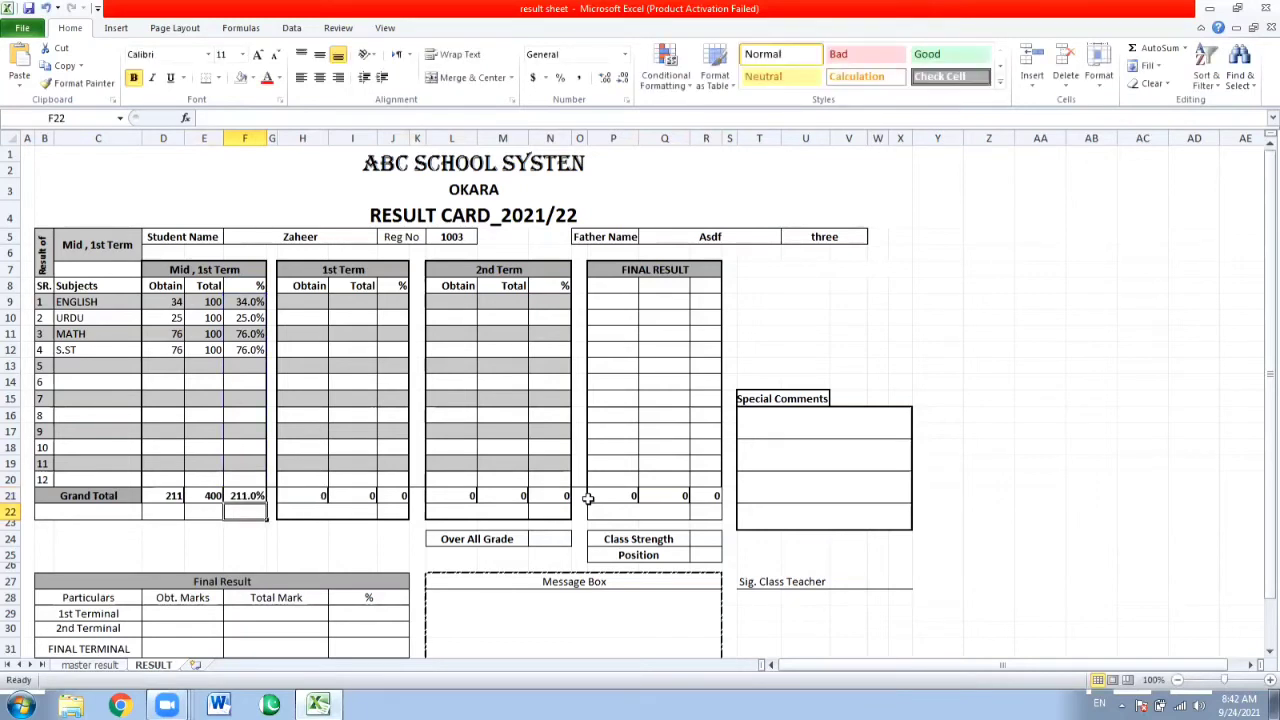
key(Up)
key(BackSpace)
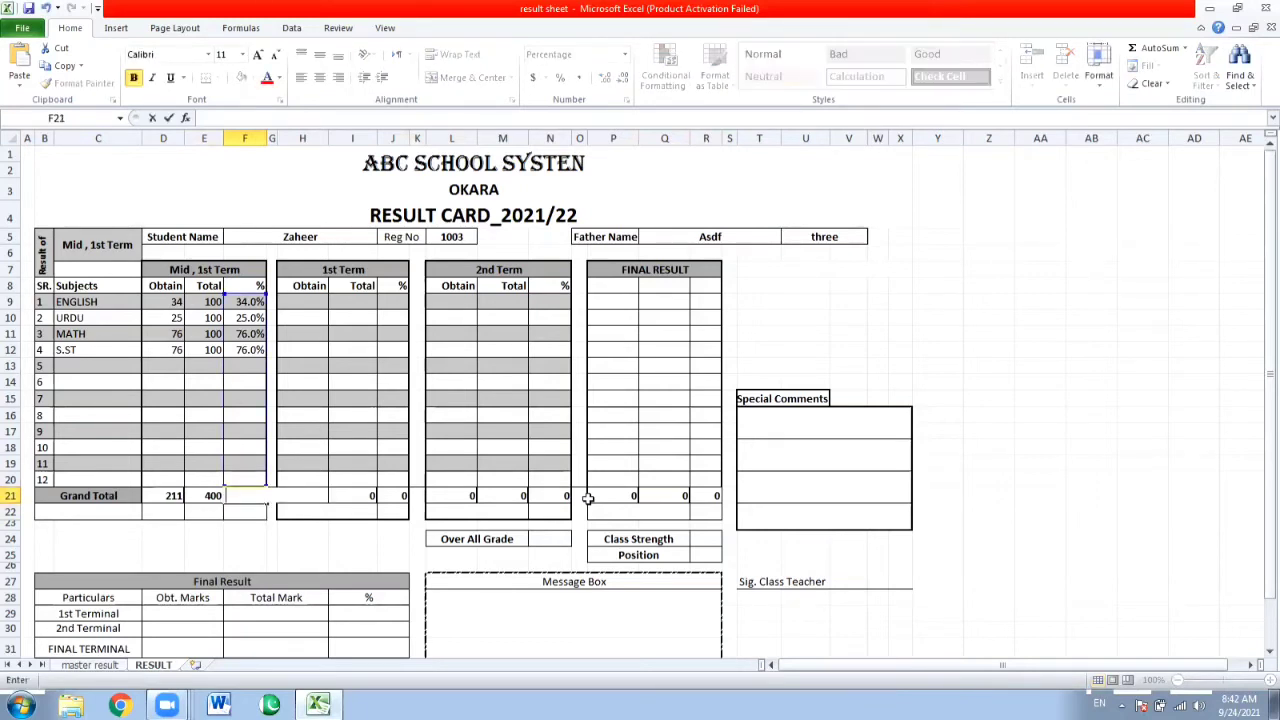
key(ctrl+Return)
text(=)
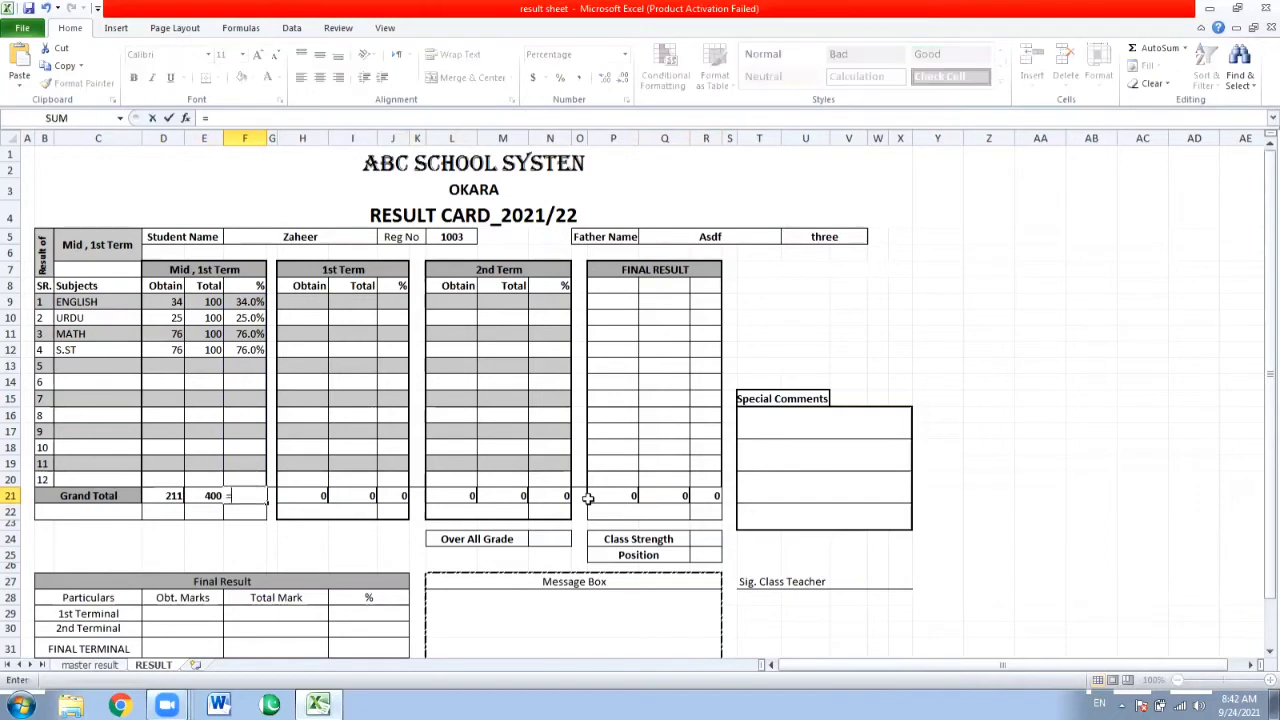
key(Left)
key(Left)
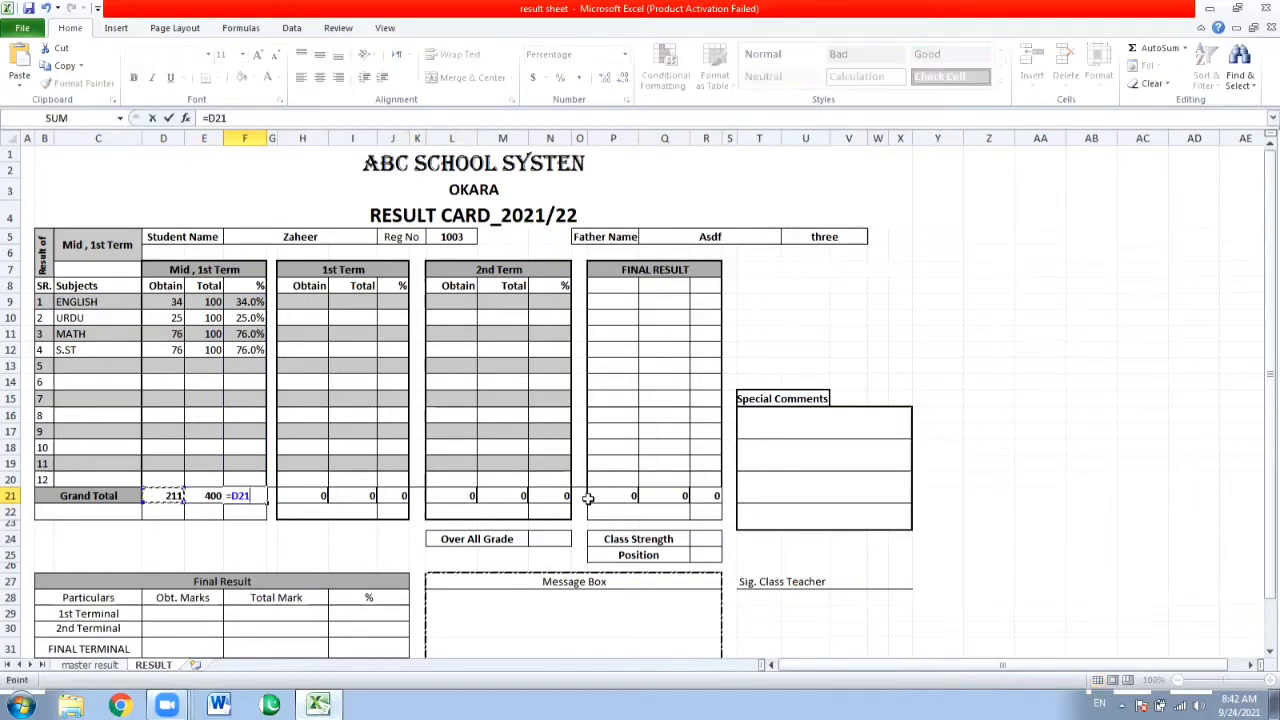
text(/)
key(Left)
key(Return)
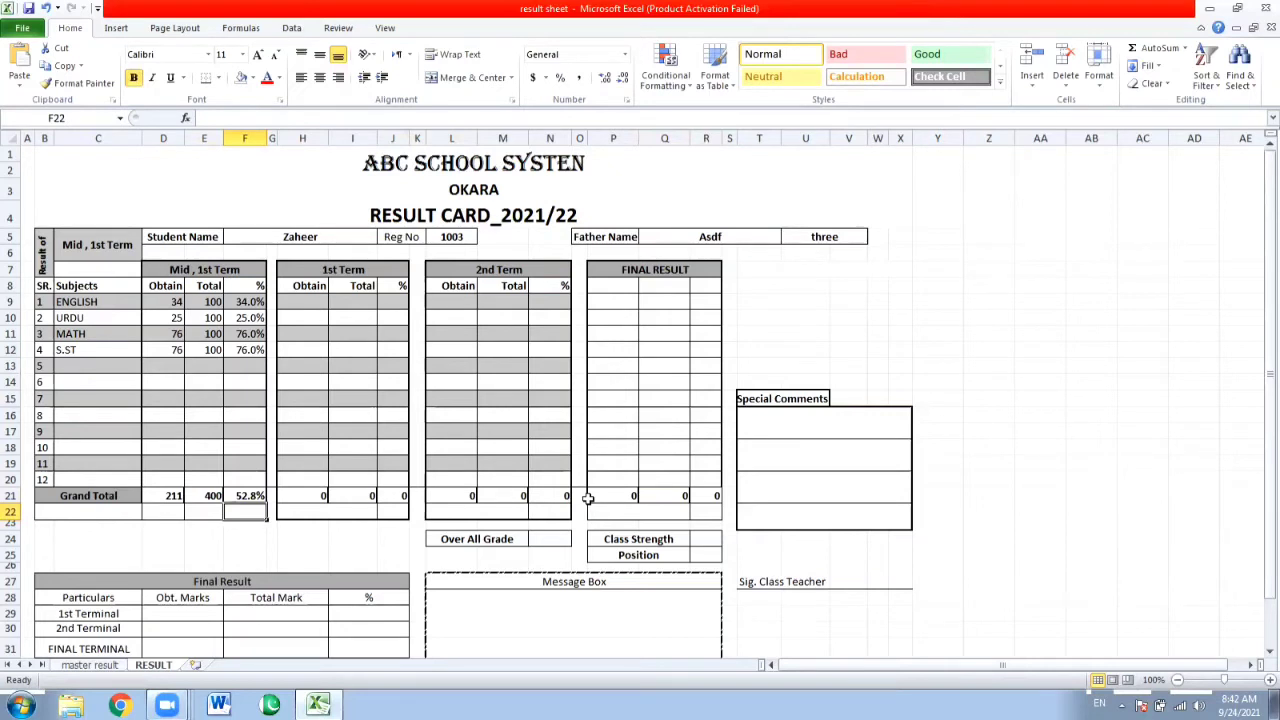
Enter another student's registration number in L5 to load that student's result.
click(452, 240)
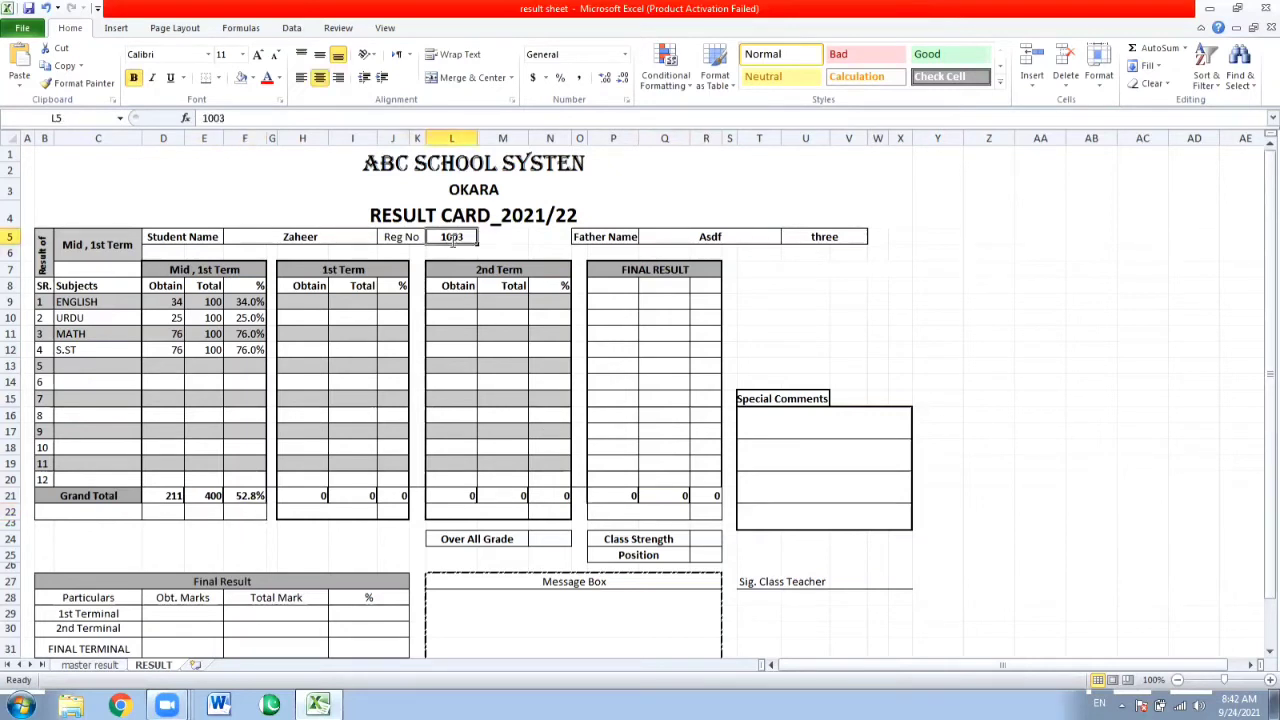
text(1004)
key(Return)
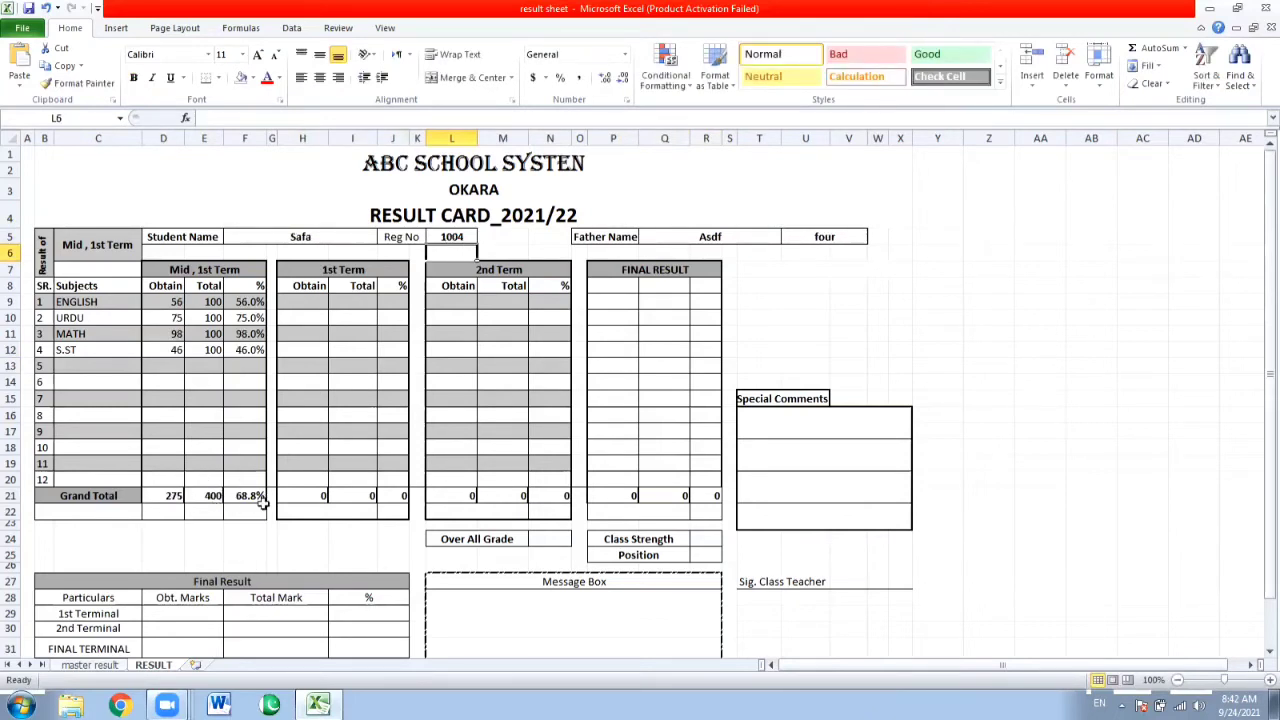
Link the 1st Terminal Obt. Marks cell D29 in the Final Result table to the obtained grand total with =D21.
click(305, 307)
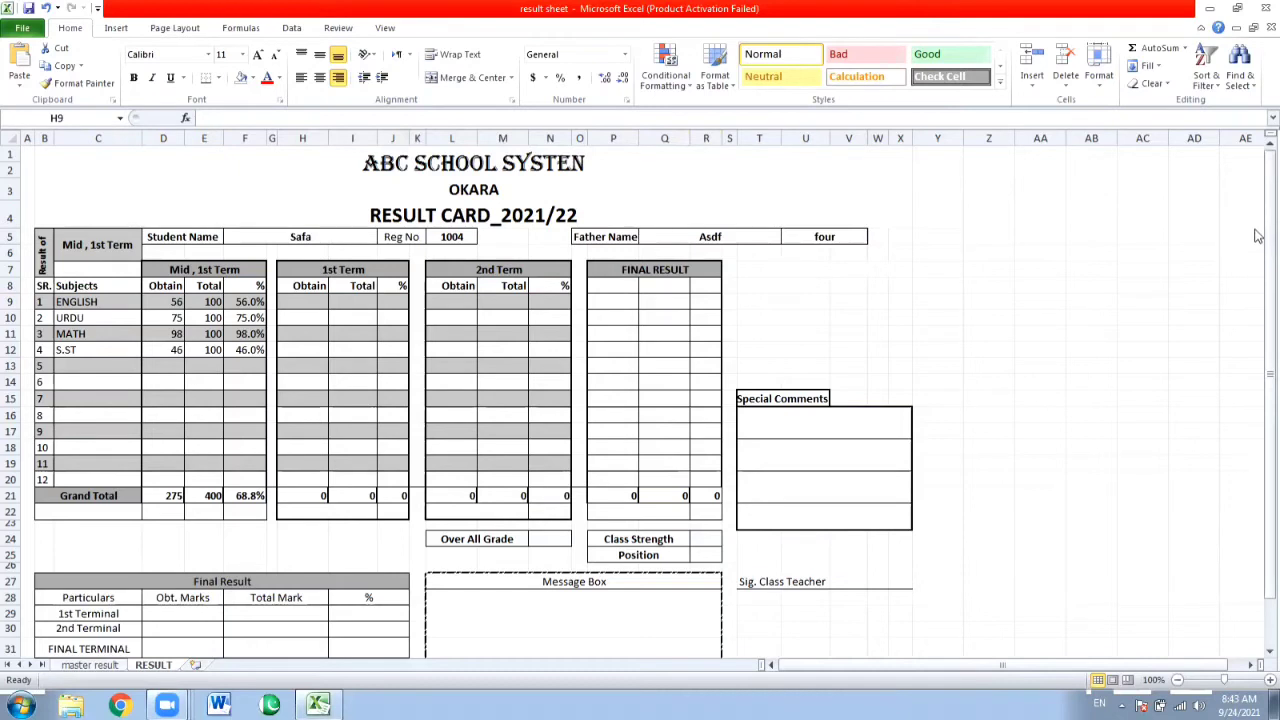
drag(1266, 466, 1259, 530)
click(191, 570)
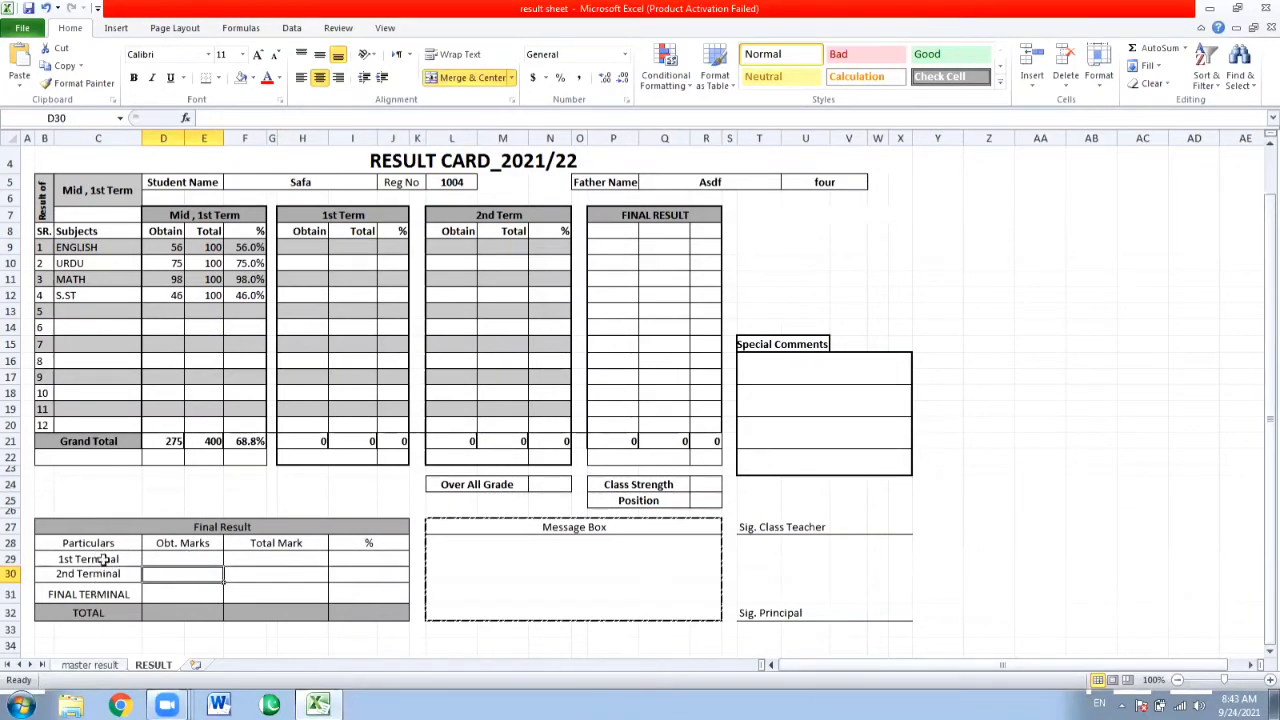
click(166, 553)
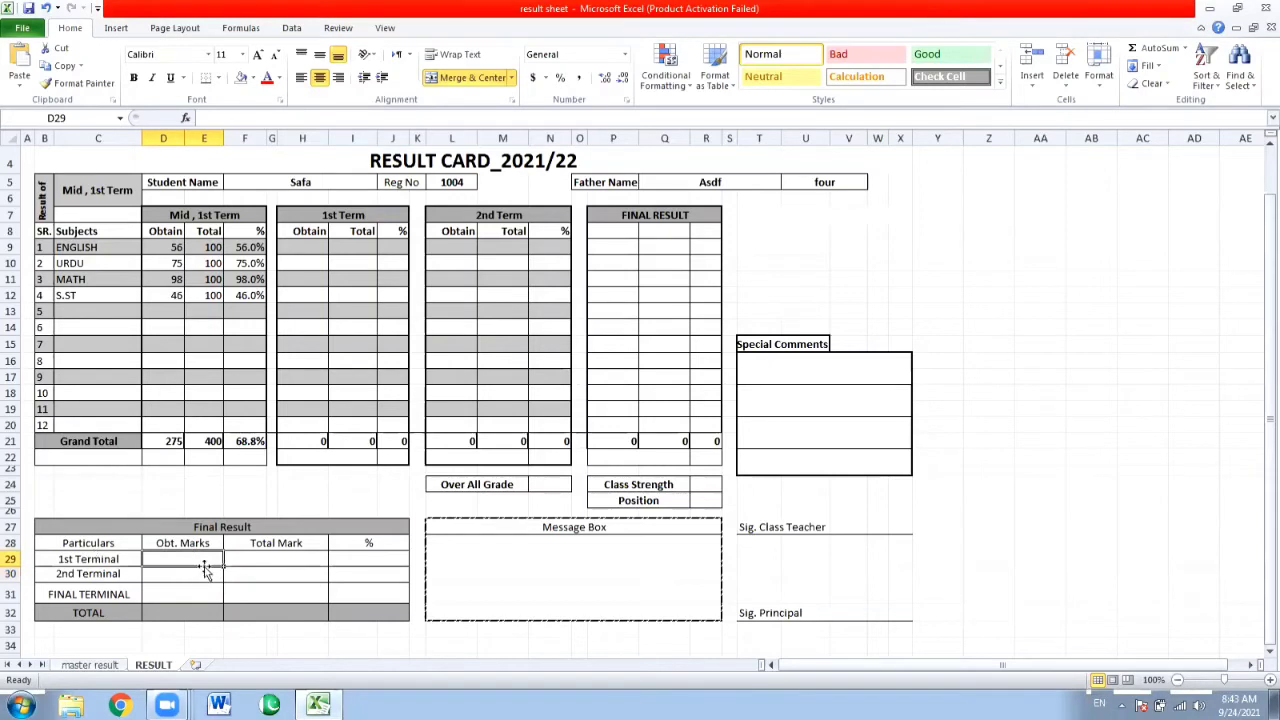
text(=)
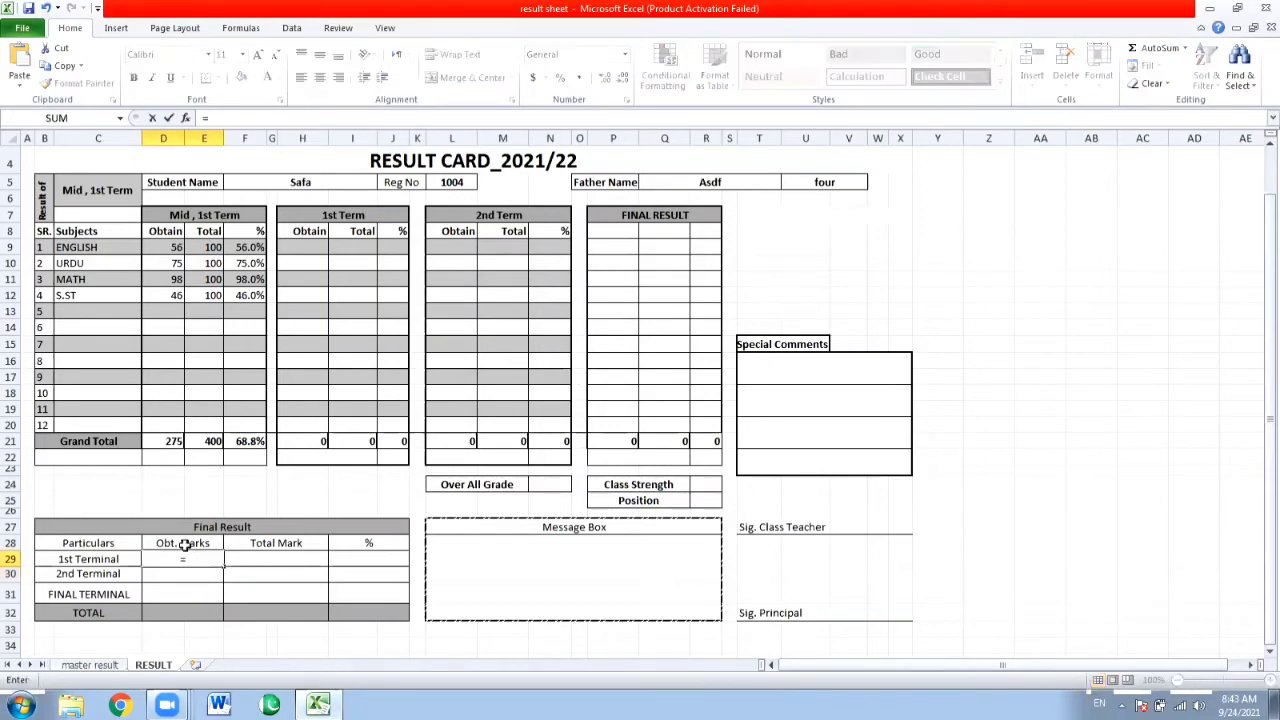
click(169, 441)
key(Return)
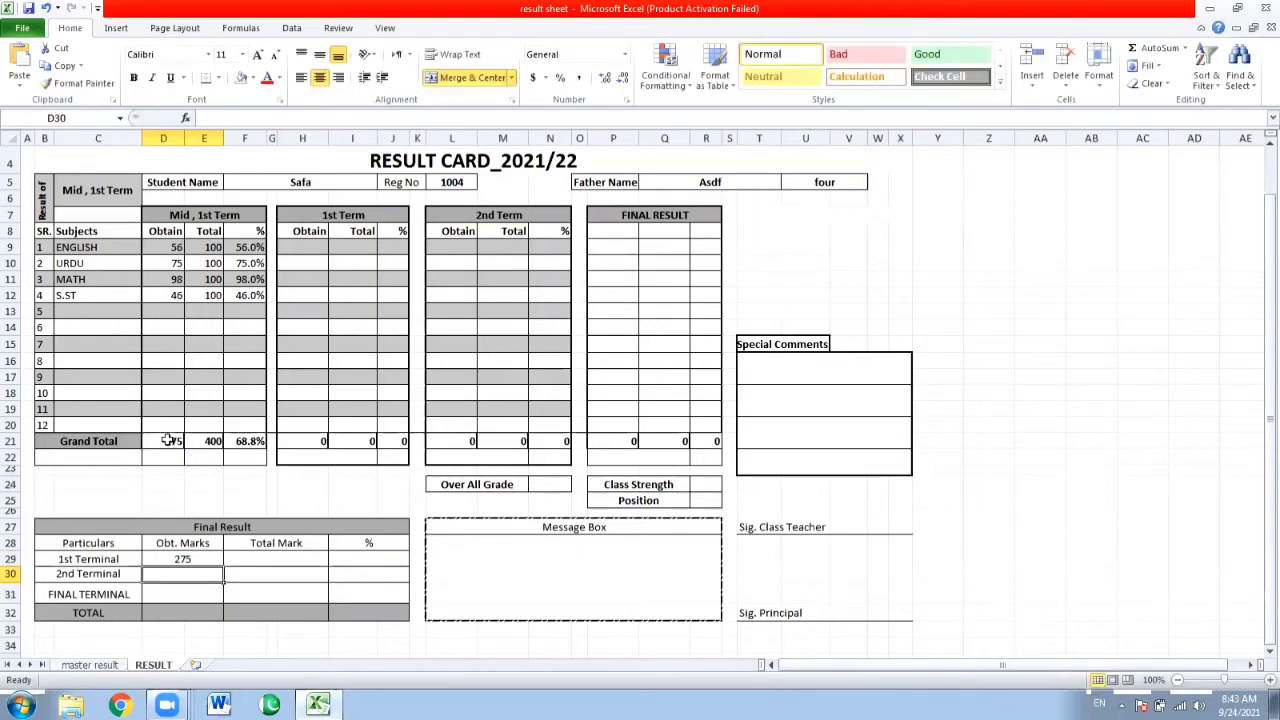
Link the 1st Terminal Total Mark cell F29 to the grand total of total marks with =E21.
click(265, 557)
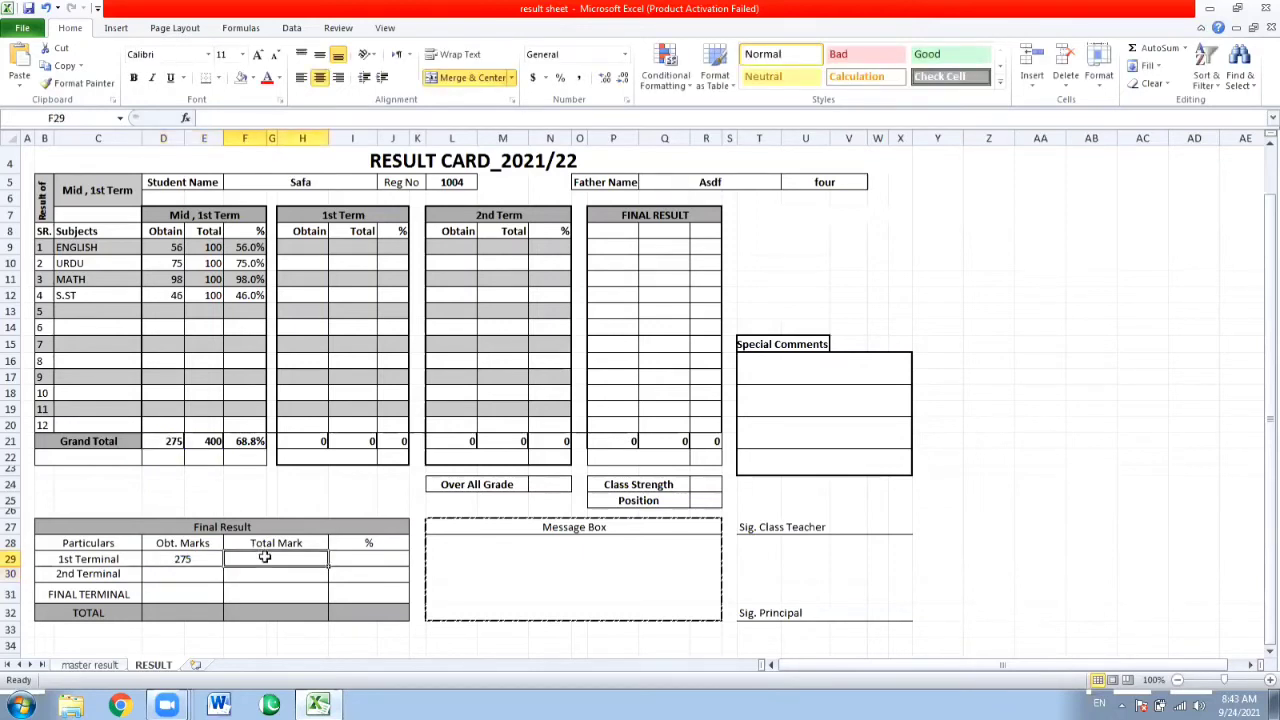
text(=)
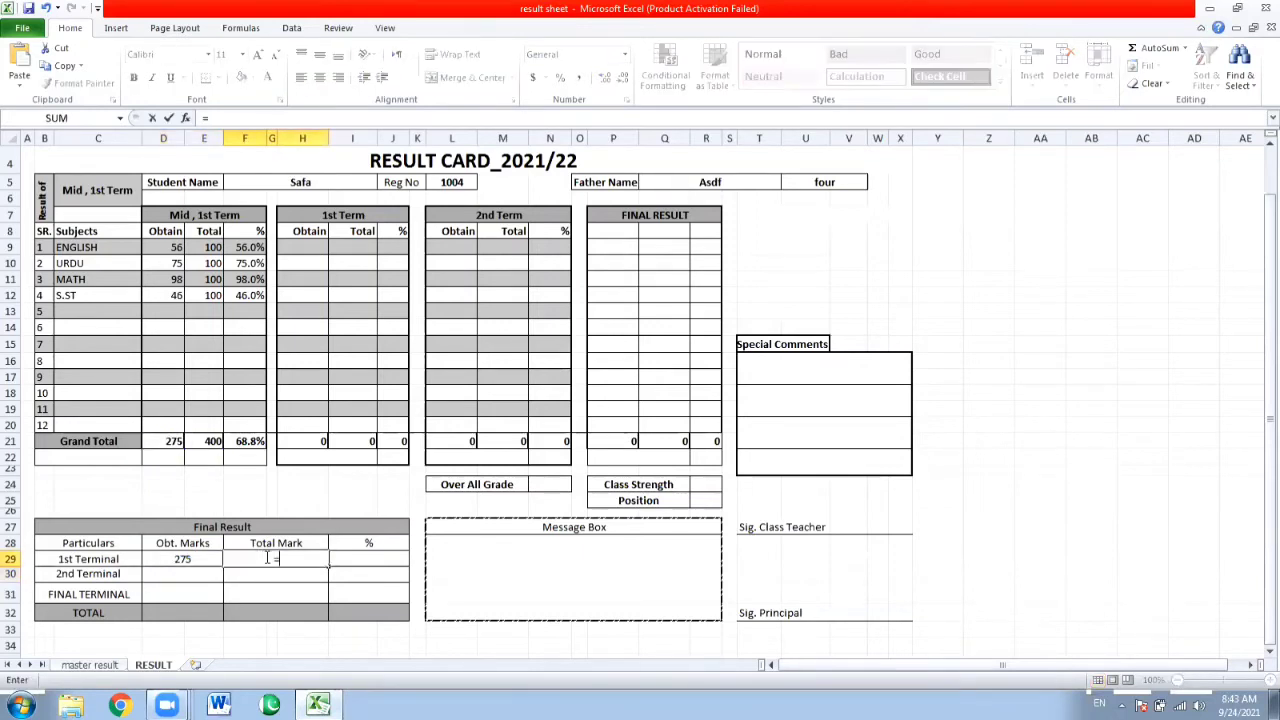
click(204, 441)
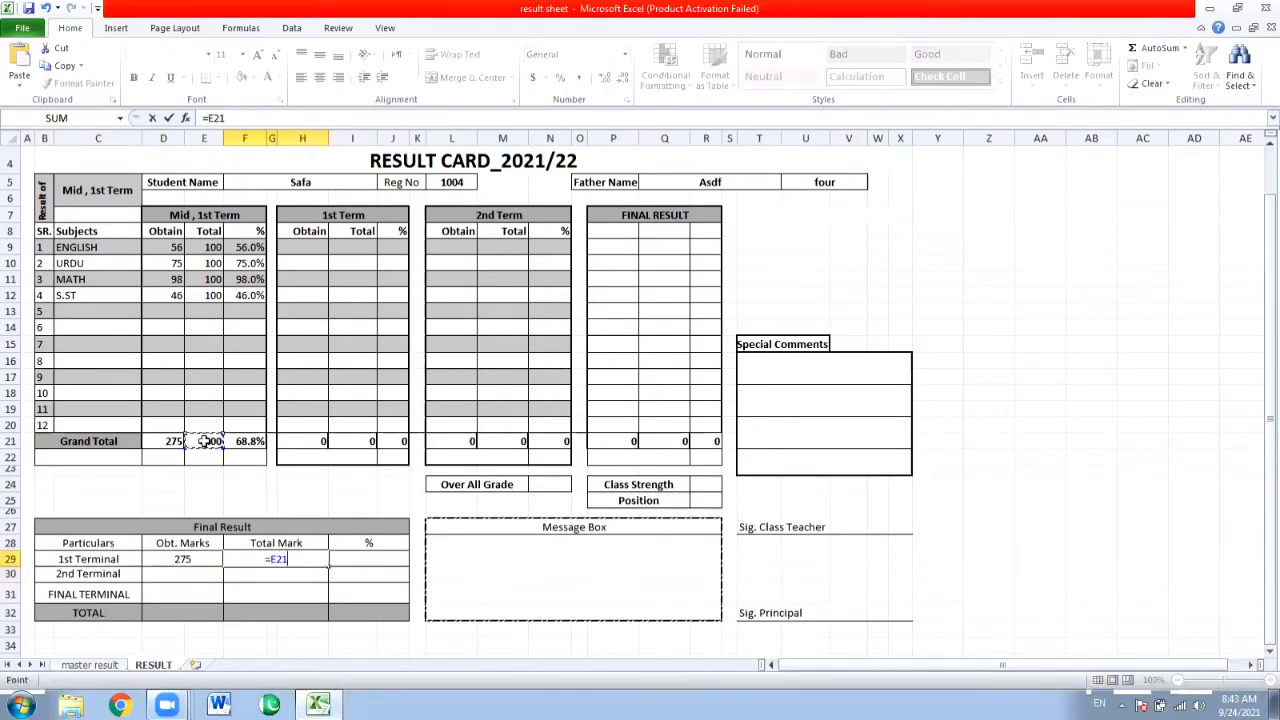
key(Return)
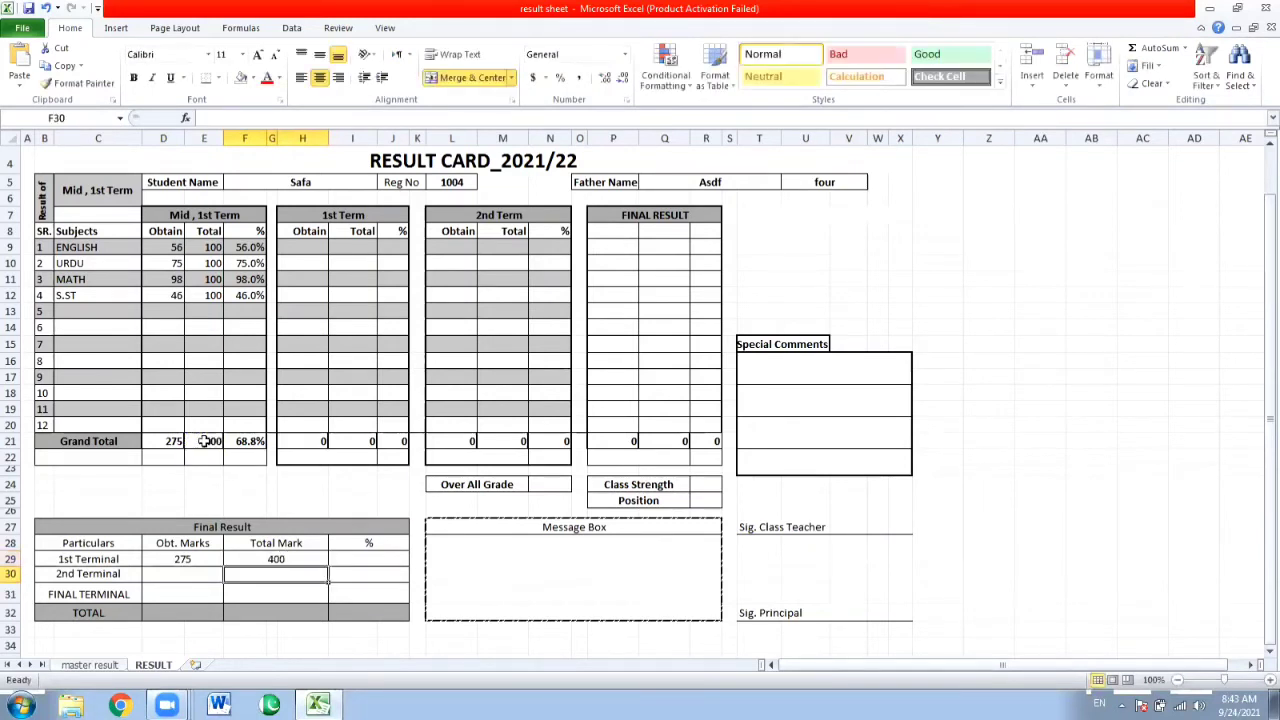
Link the 1st Terminal percentage cell I29 to the grand total percentage with =F21.
click(368, 558)
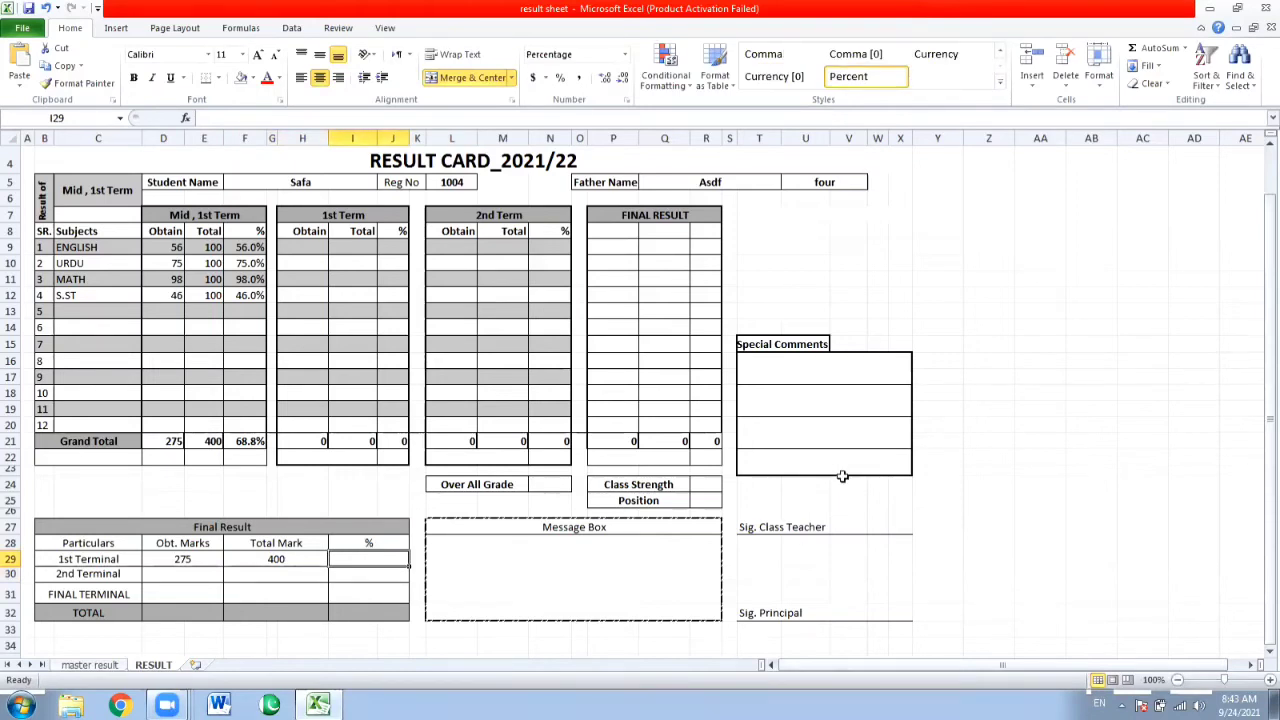
click(243, 441)
text(=)
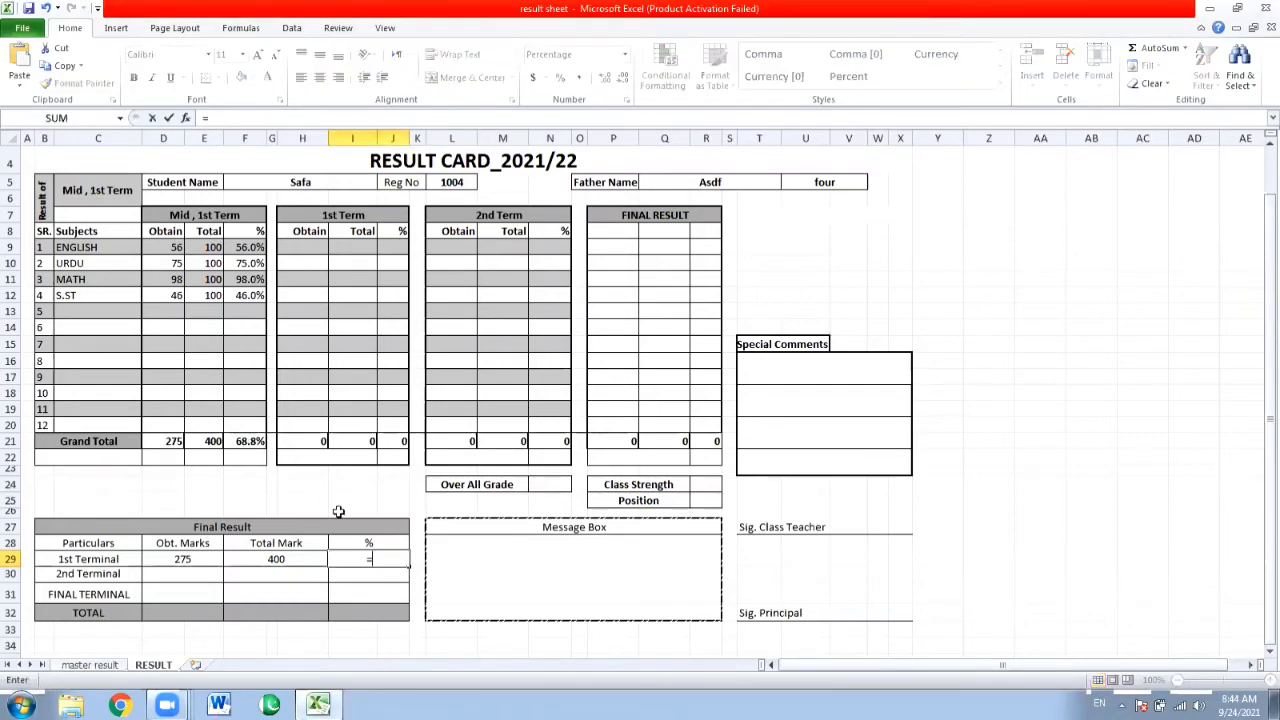
click(248, 441)
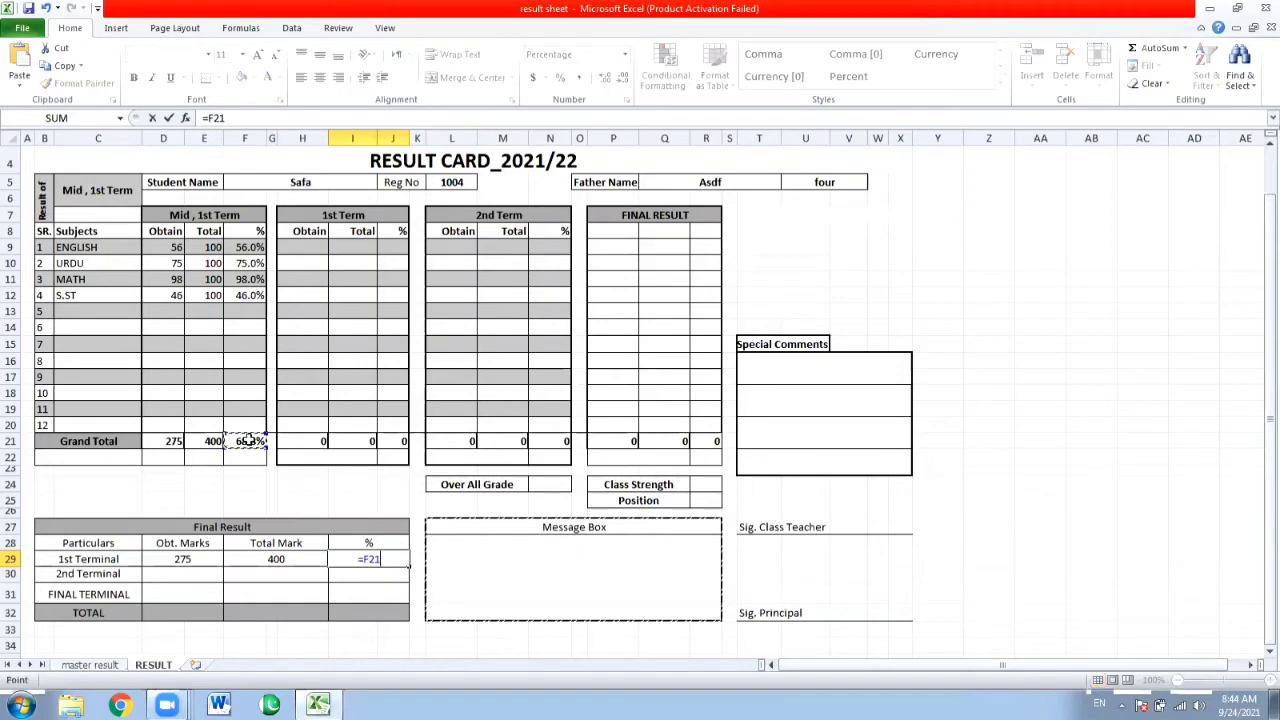
key(Return)
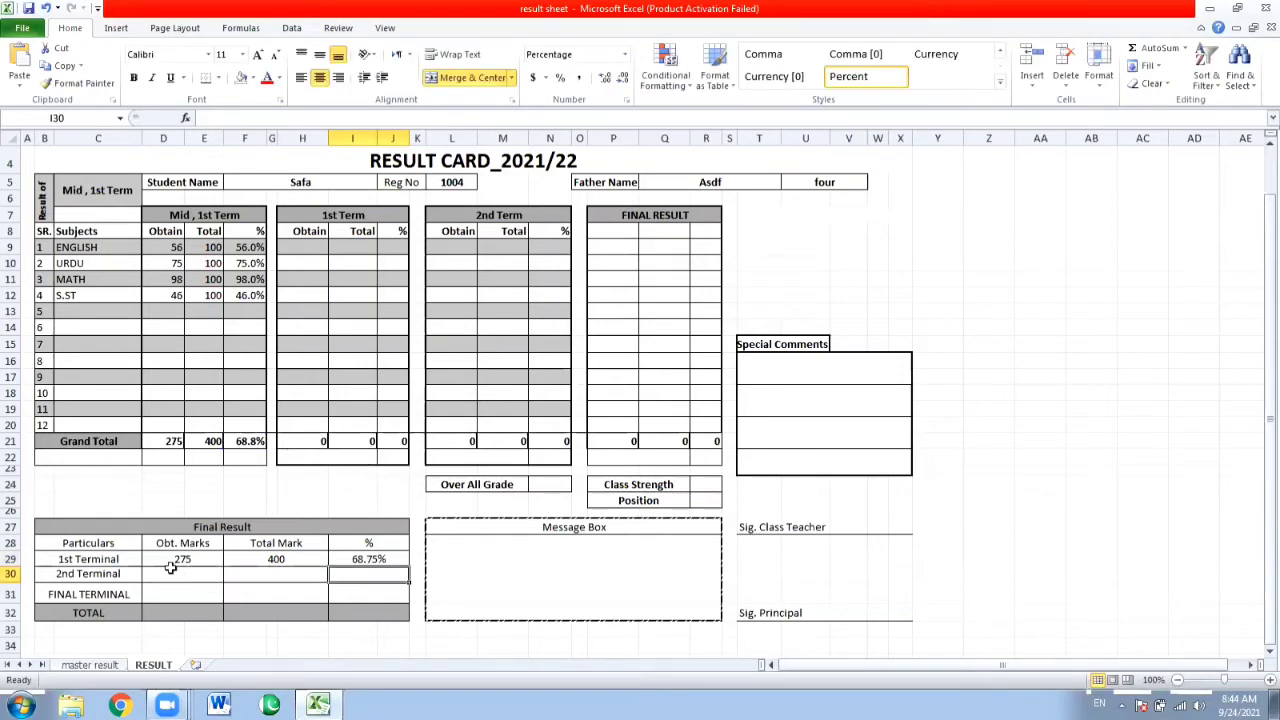
Add "MID" in front of the 1st Terminal label in B29 of the Final Result table.
click(187, 215)
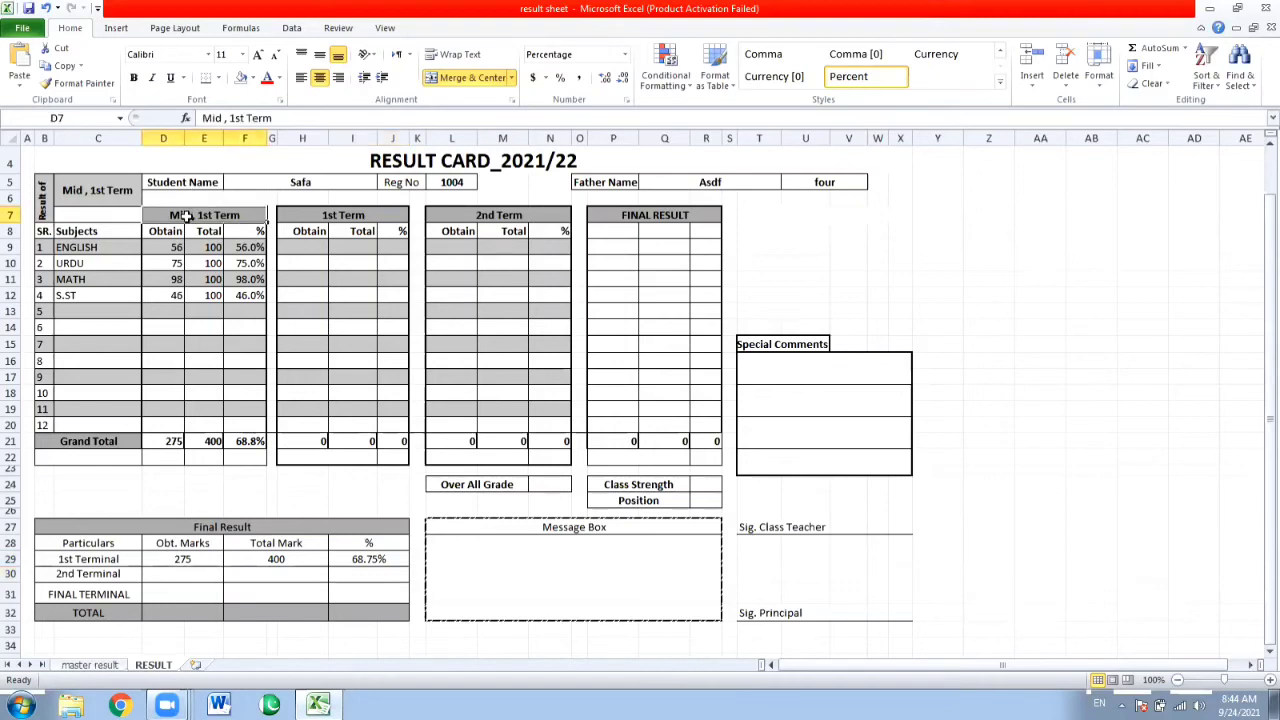
click(61, 562)
double_click(61, 562)
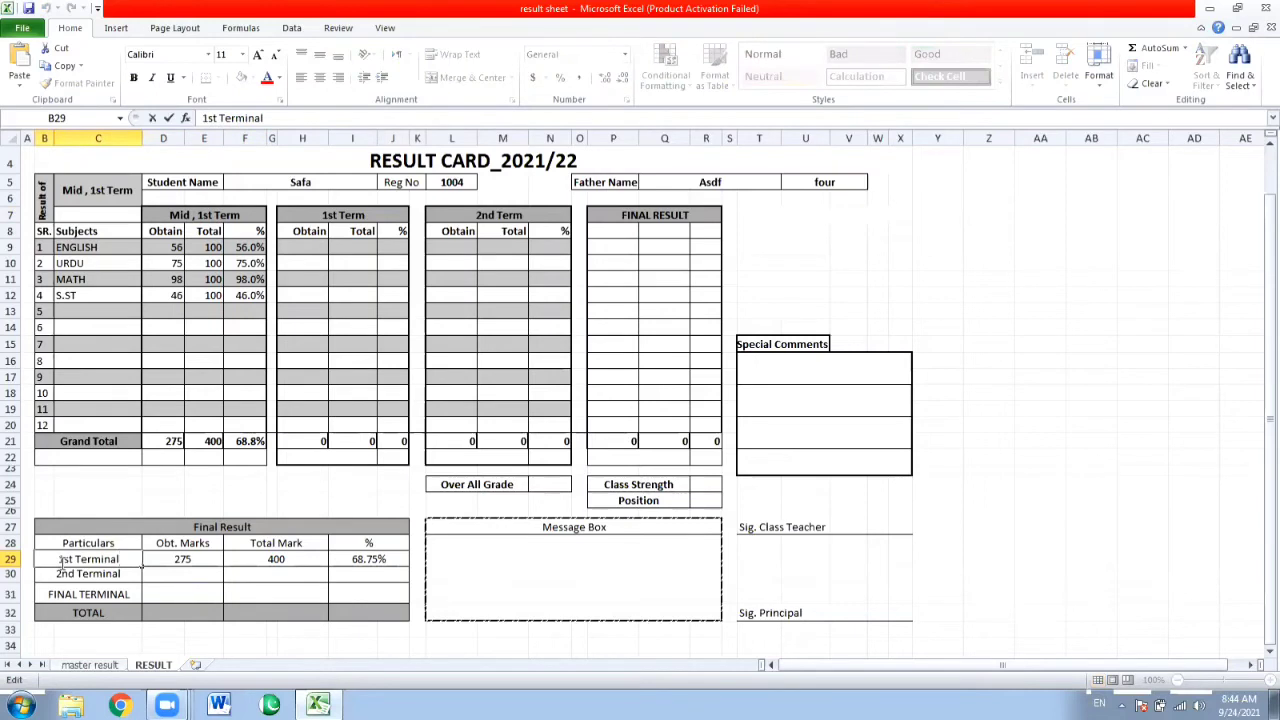
text(Mid)
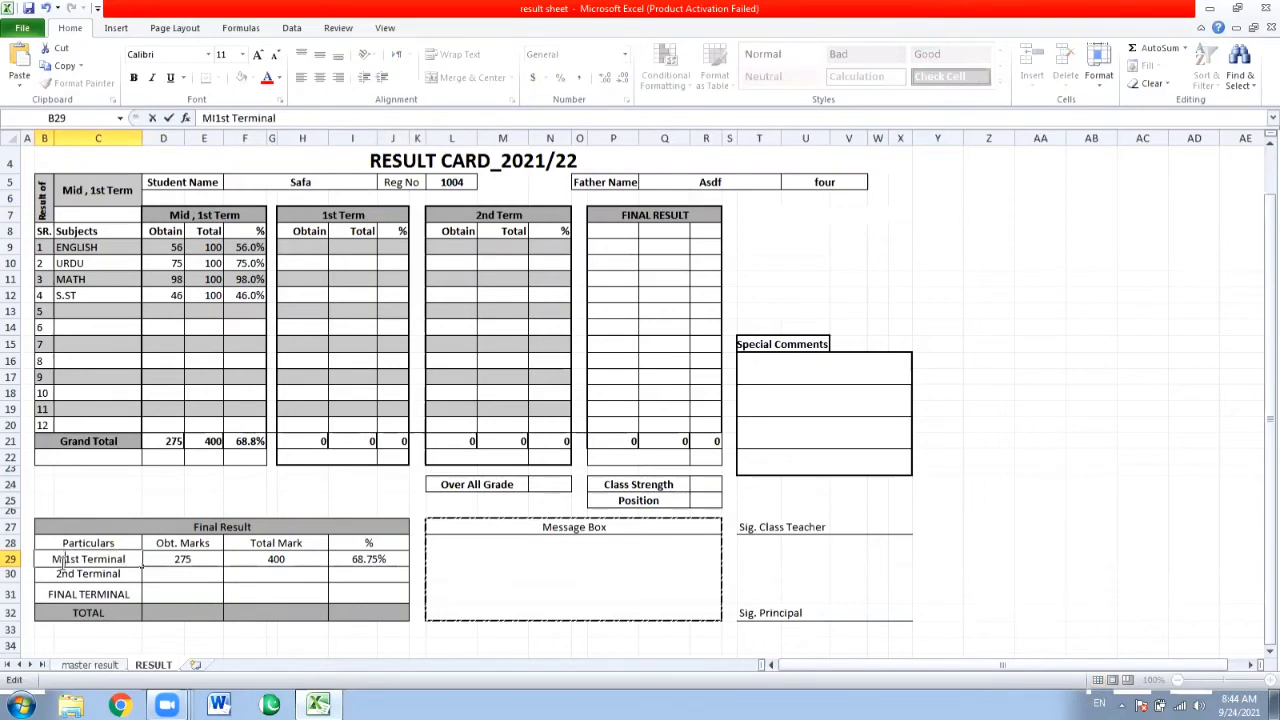
key(Return)
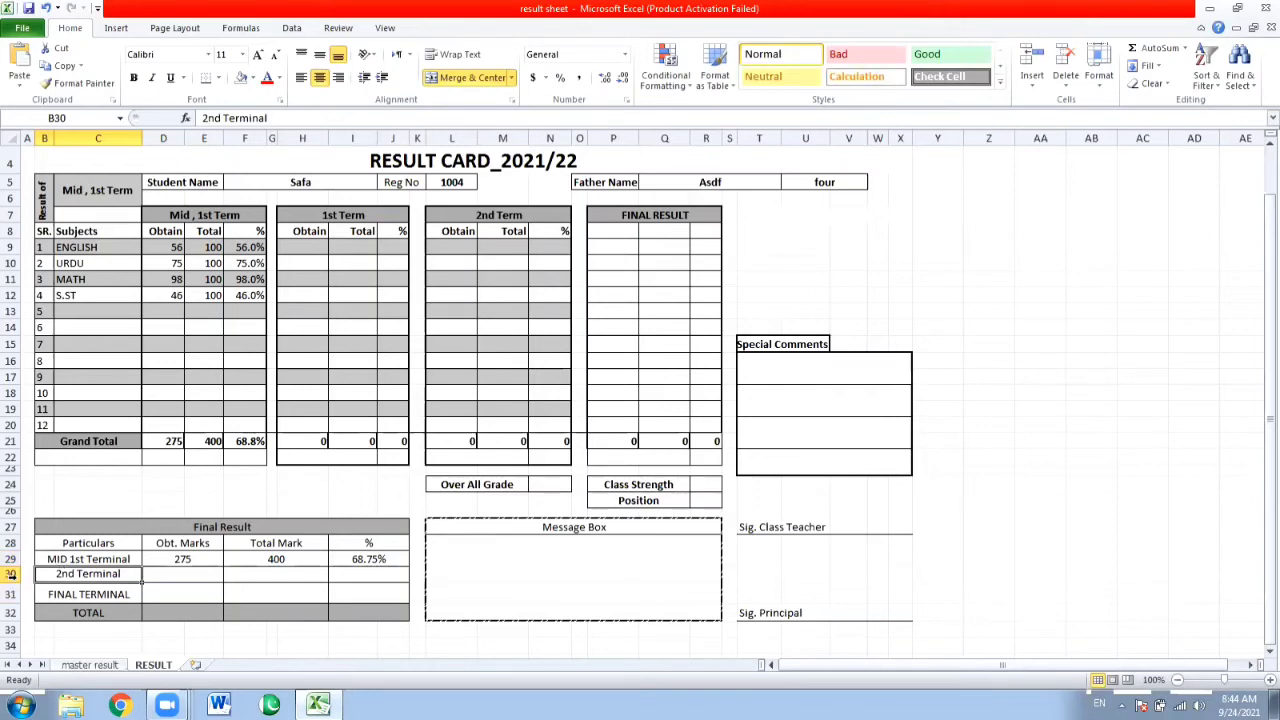
Insert a row above 2nd Terminal in the Final Result table and merge and center B30:C30 in it.
click(14, 577)
right_click(14, 577)
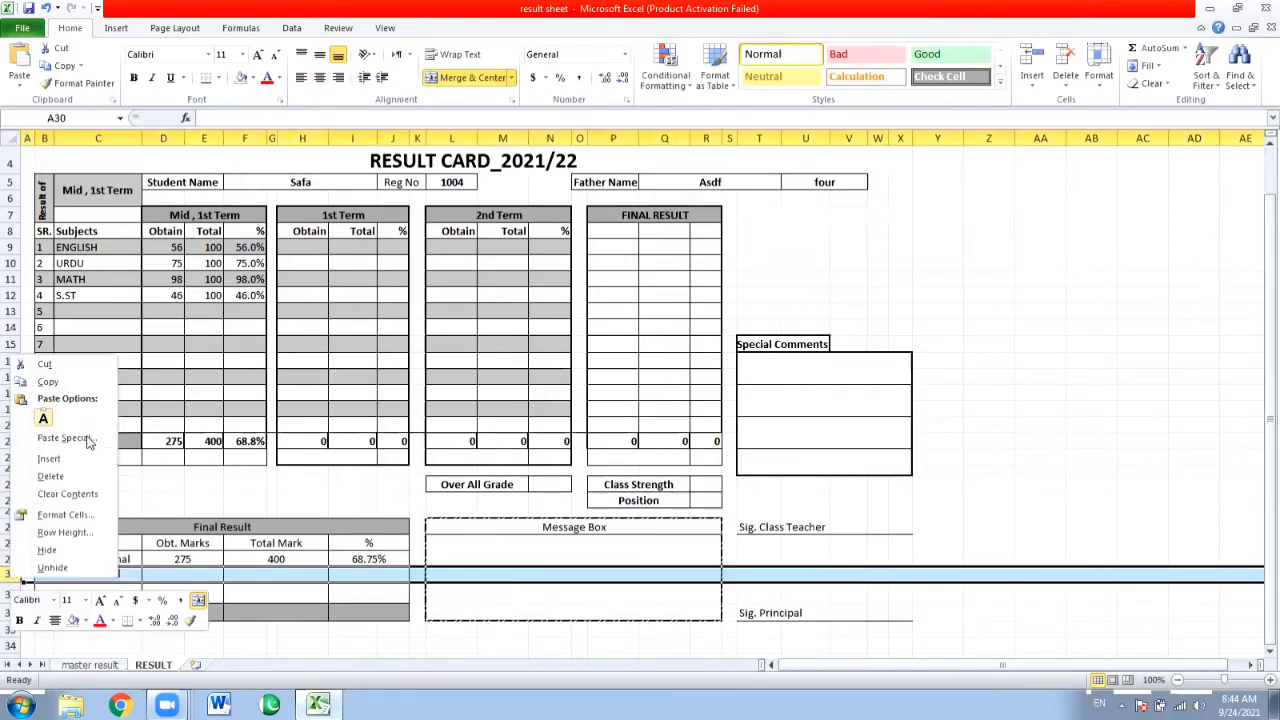
click(49, 458)
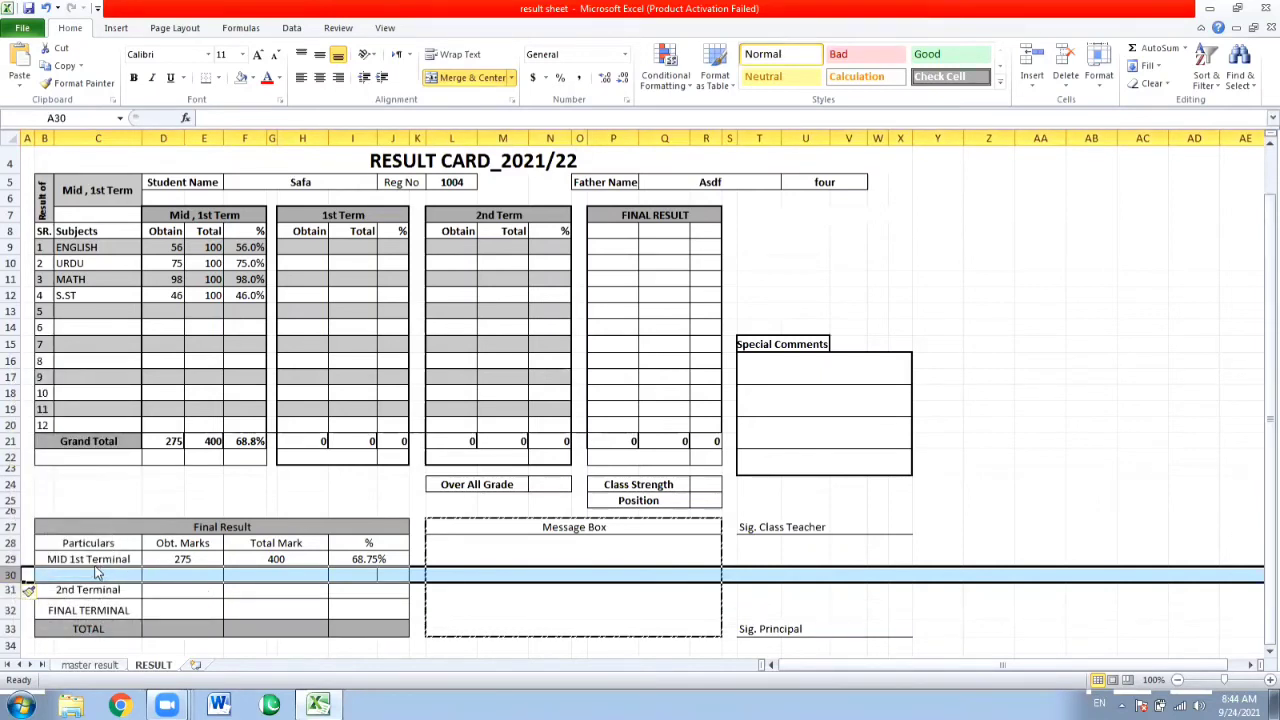
click(103, 576)
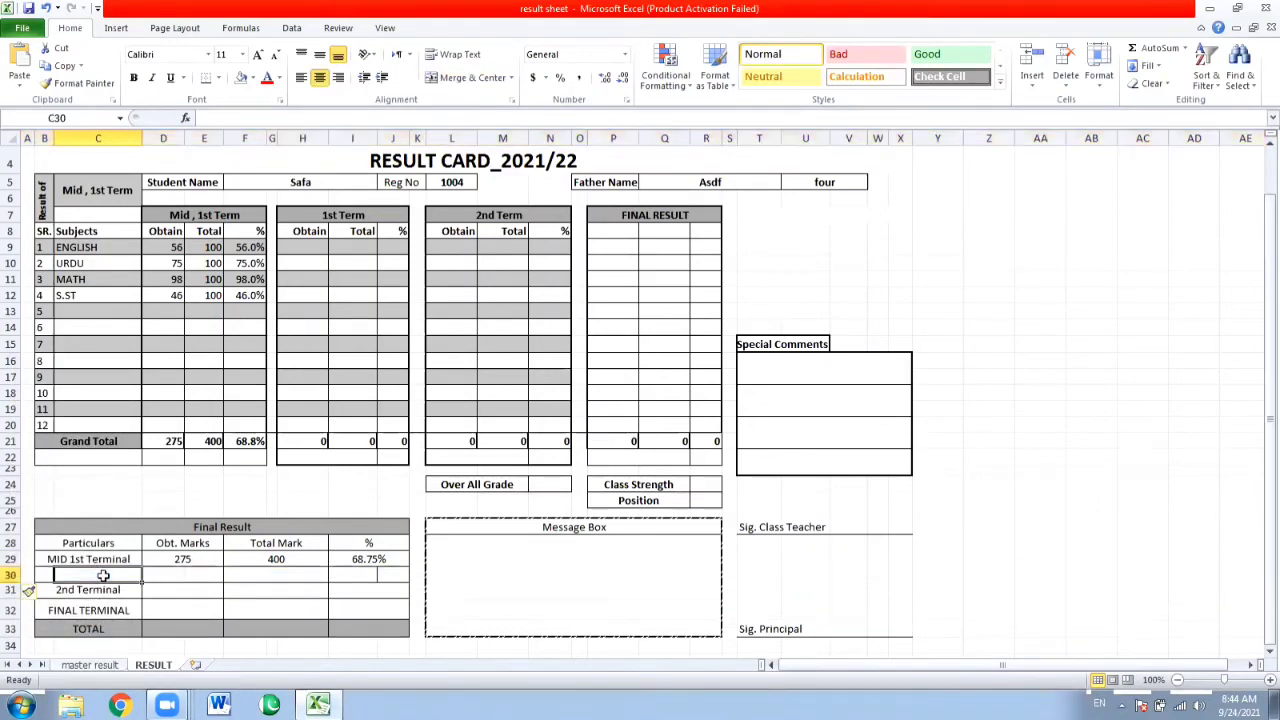
drag(40, 576, 93, 575)
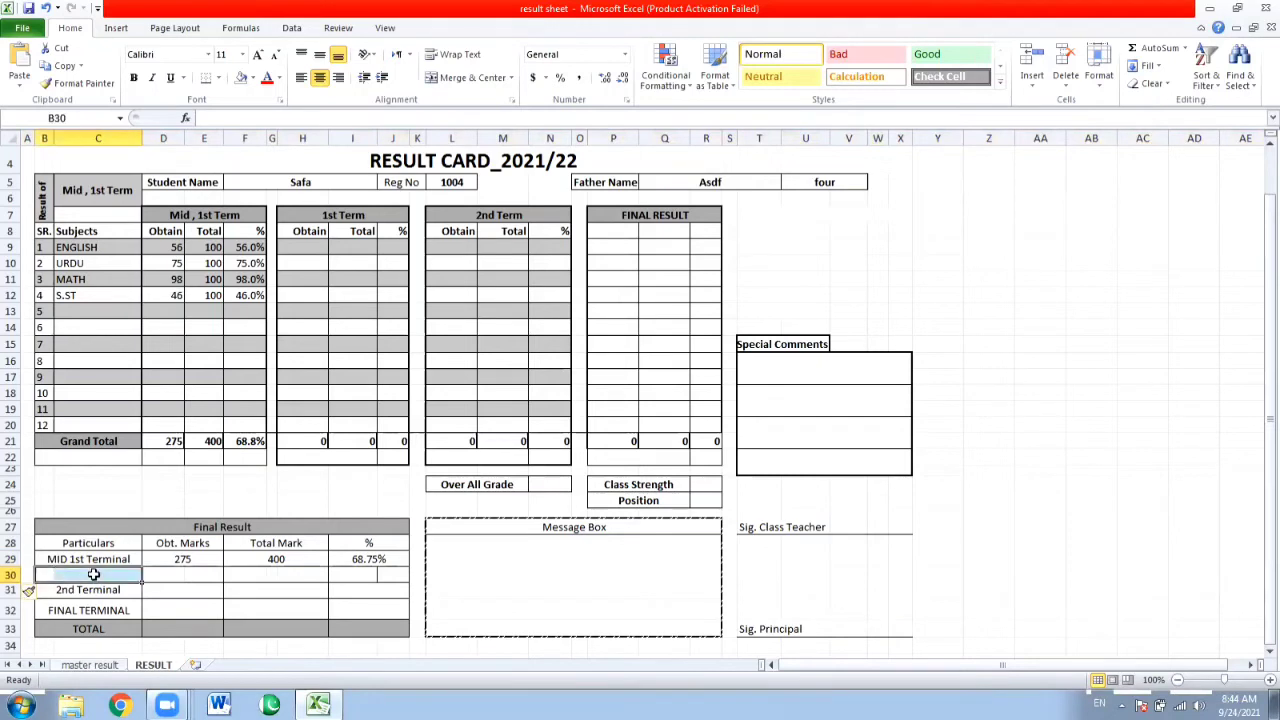
click(448, 80)
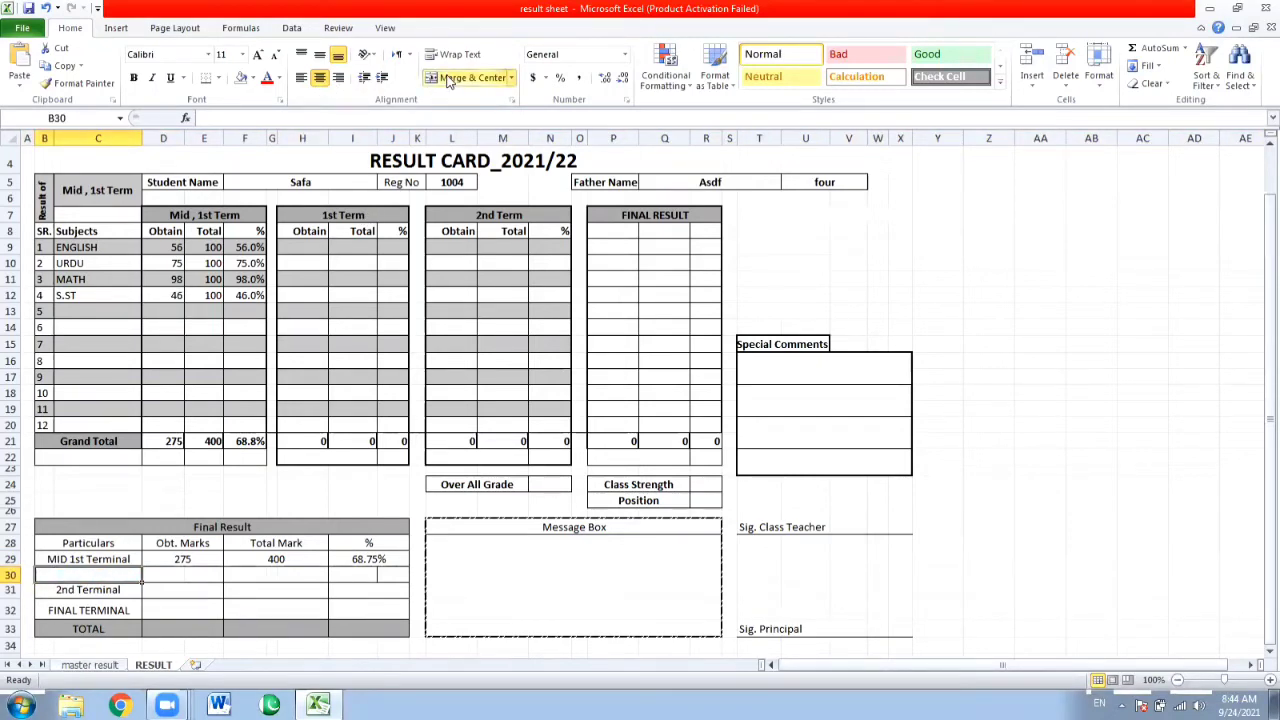
Label the new Particulars cell B30 as 1ST TERMINAL.
text(1sT TEER)
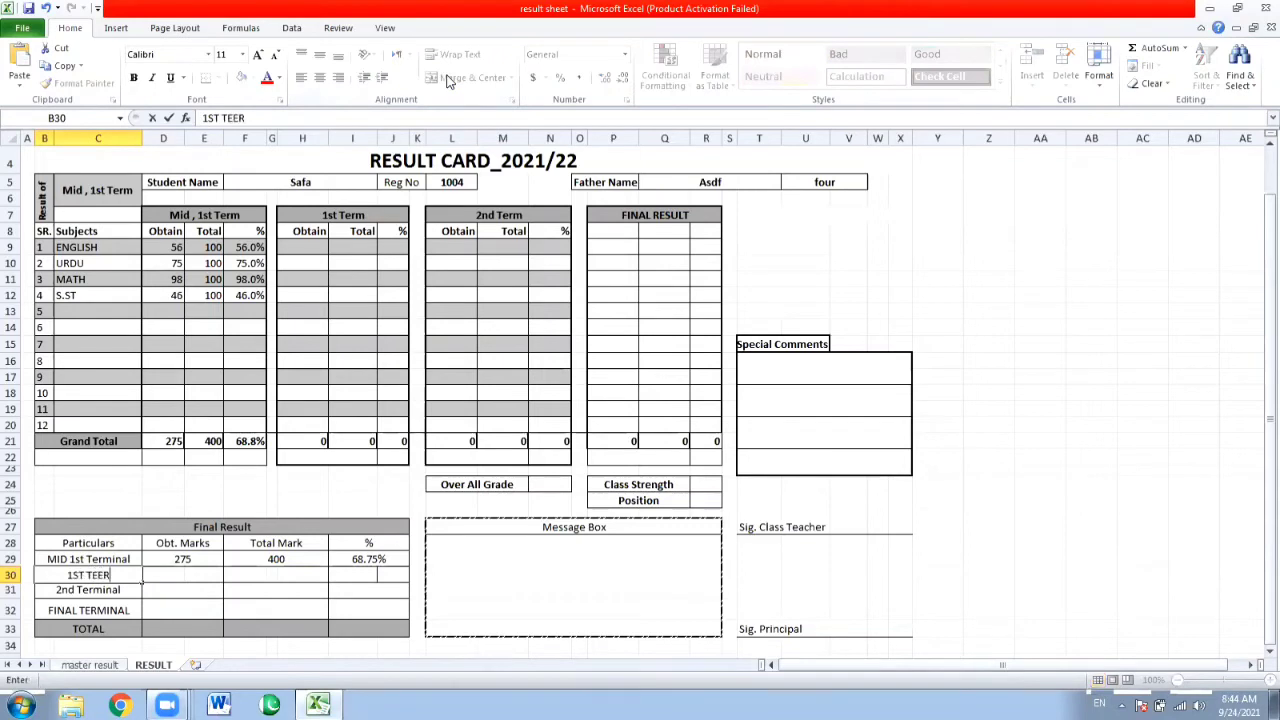
key(BackSpace)
key(BackSpace)
text(RMINAL)
key(Return)
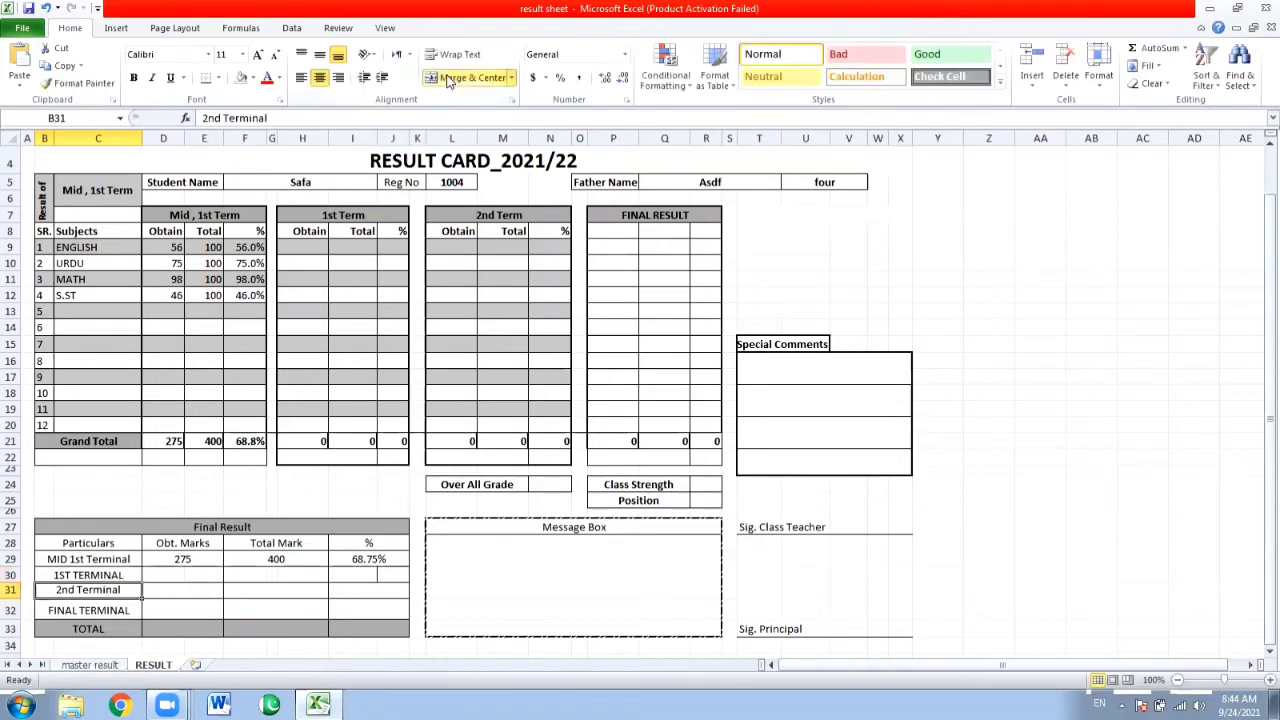
Merge and center D30:E30 and link it to the 1st Term obtained grand total with =H21.
key(Up)
key(Right)
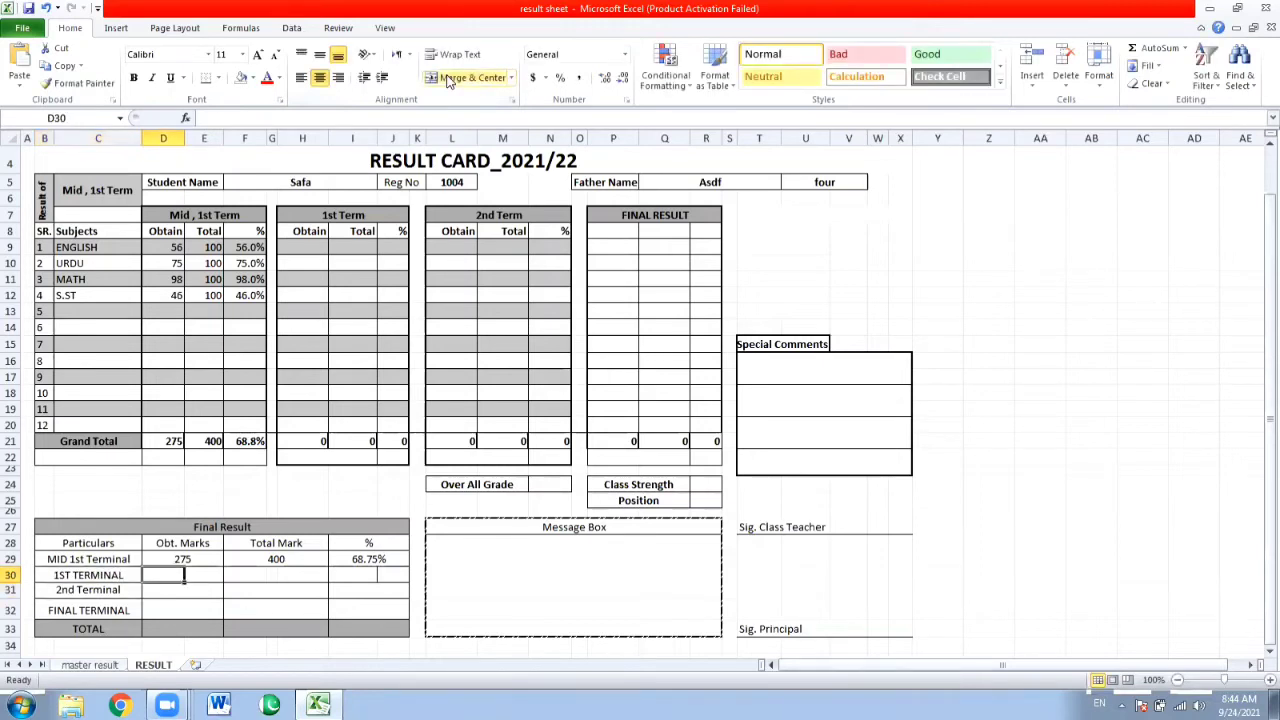
key(shift+Right)
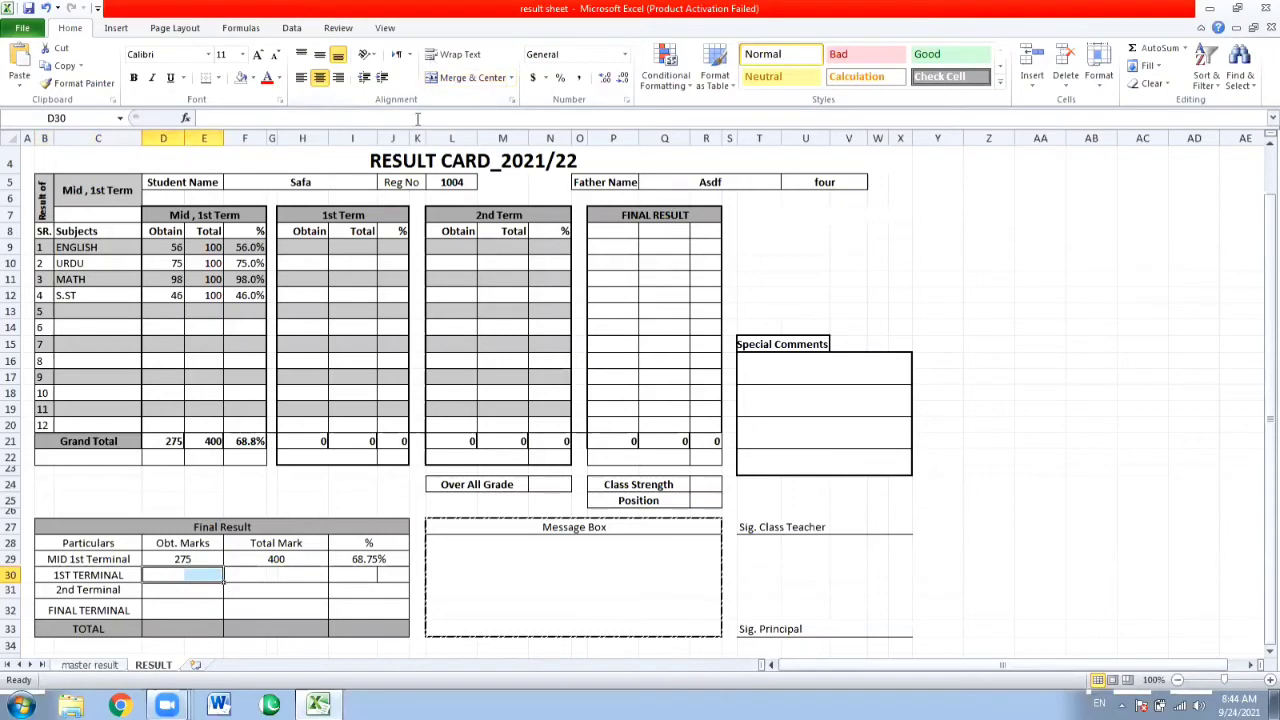
click(452, 80)
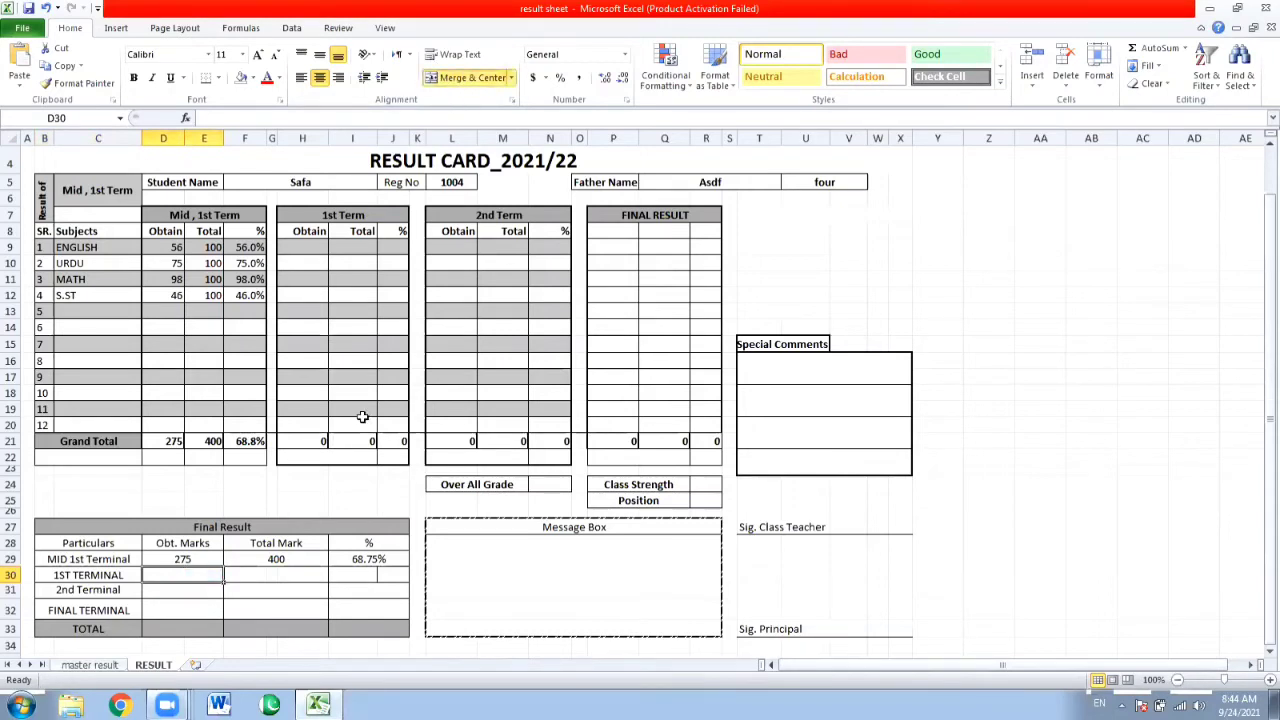
text(=)
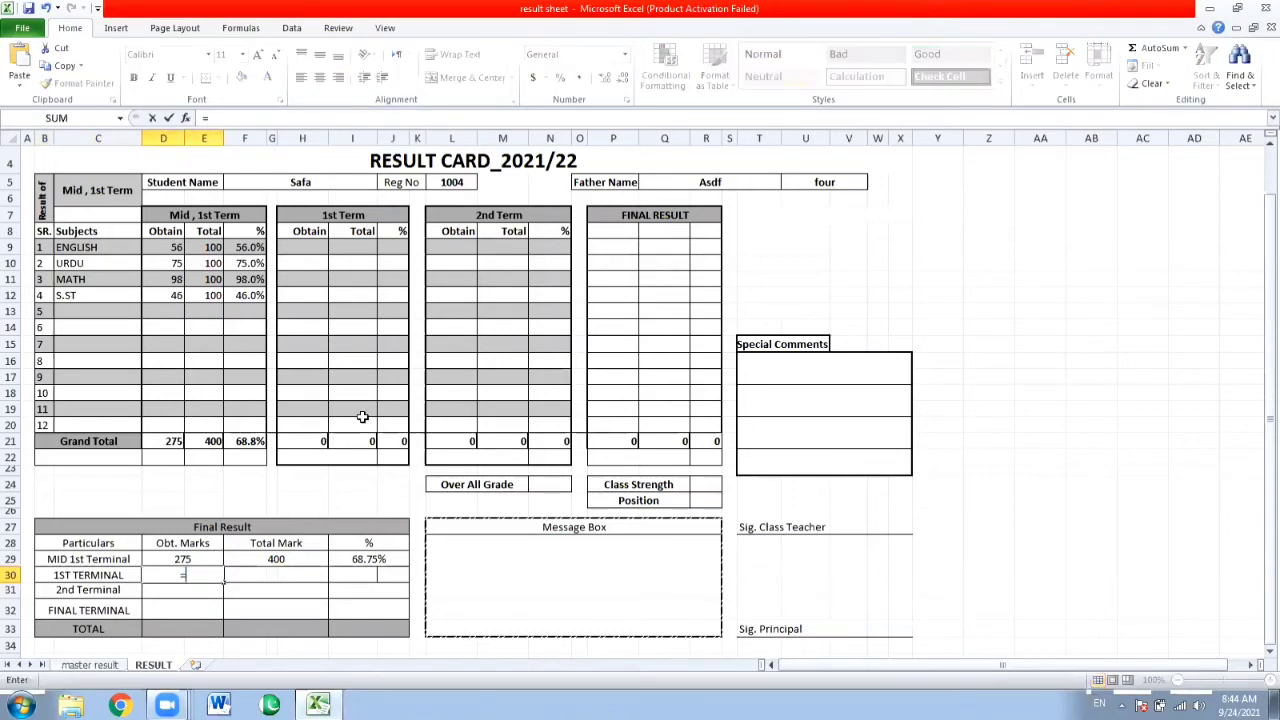
click(313, 440)
key(Return)
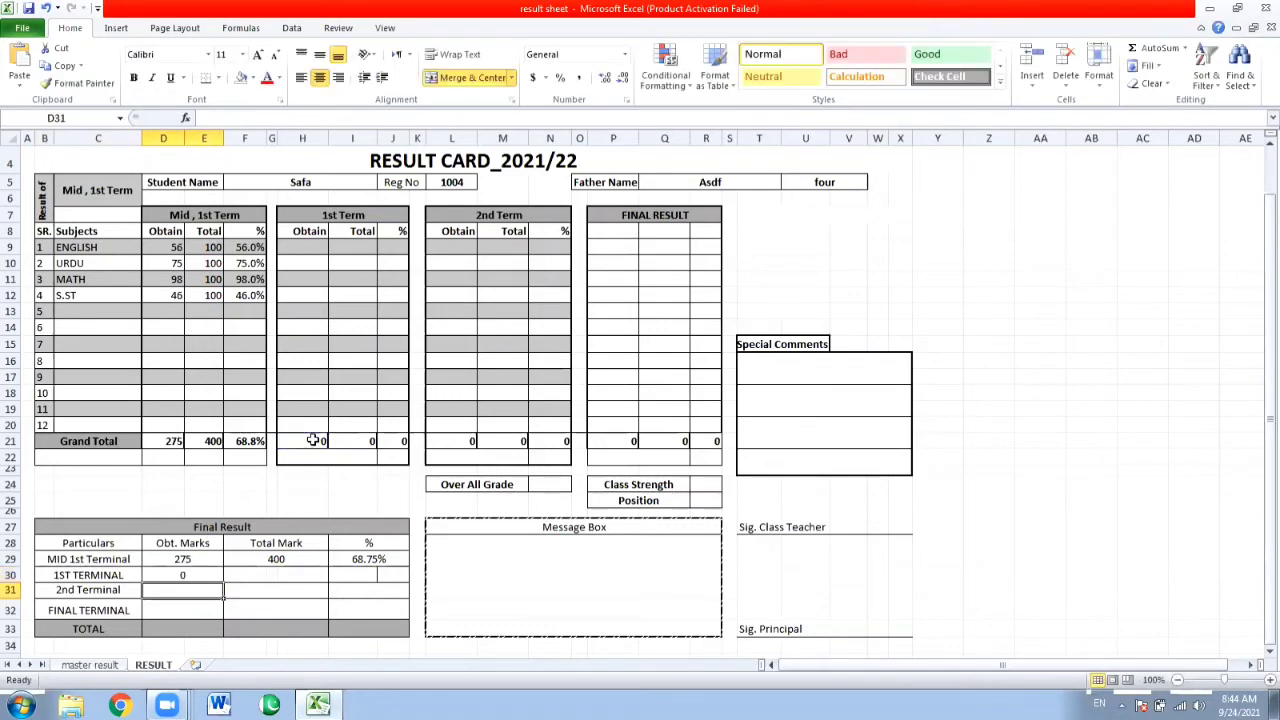
Try to fill the D30 formula across row 30 and merge its Total Mark cells, then undo the fill.
click(180, 574)
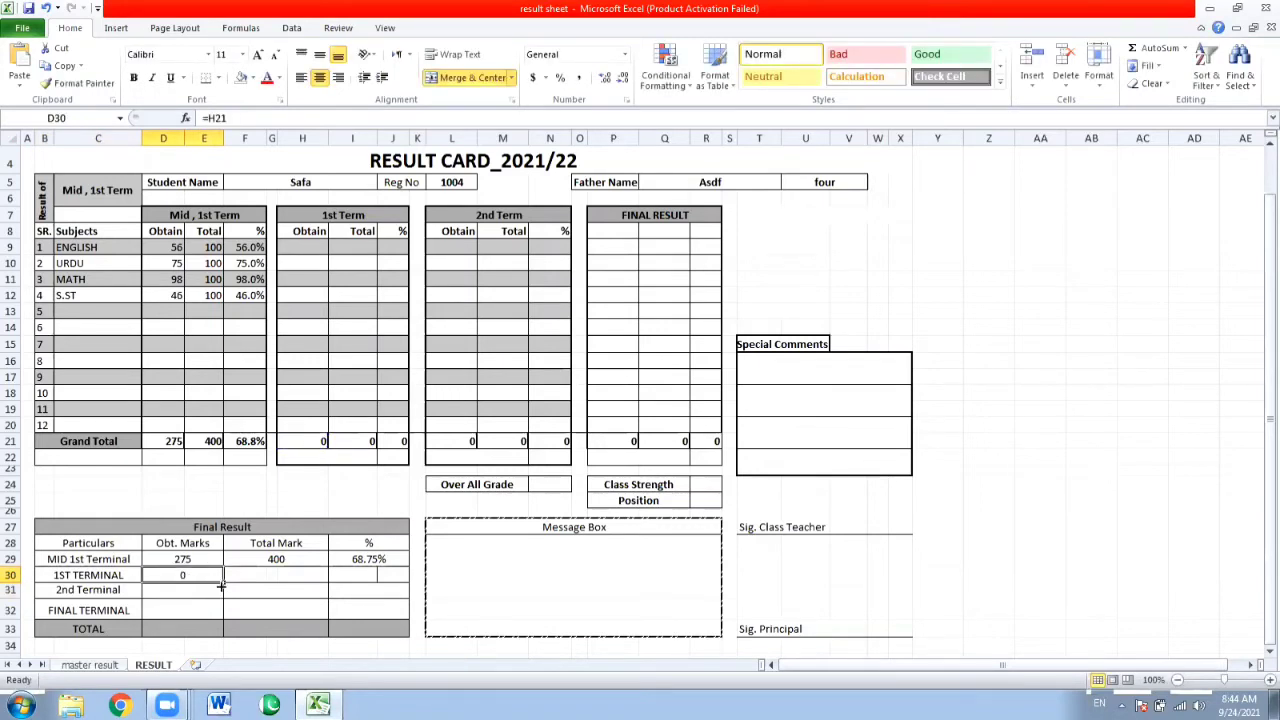
drag(221, 587, 401, 577)
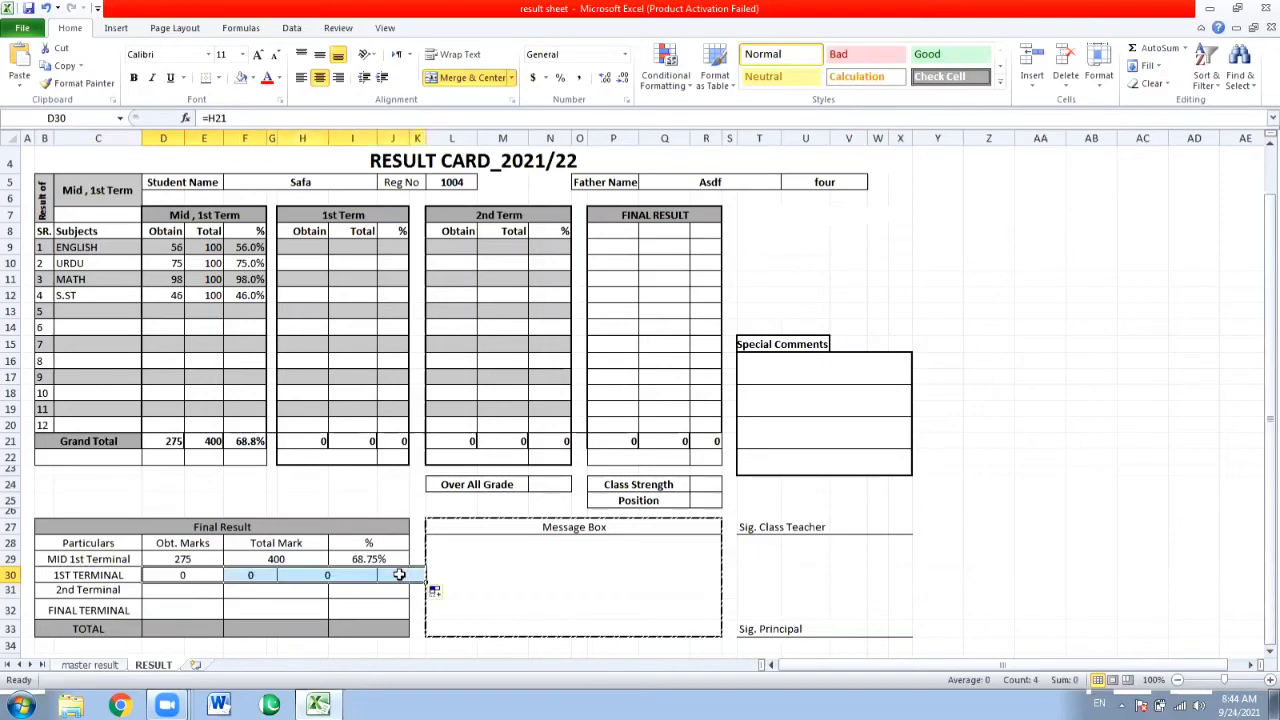
click(312, 606)
click(300, 575)
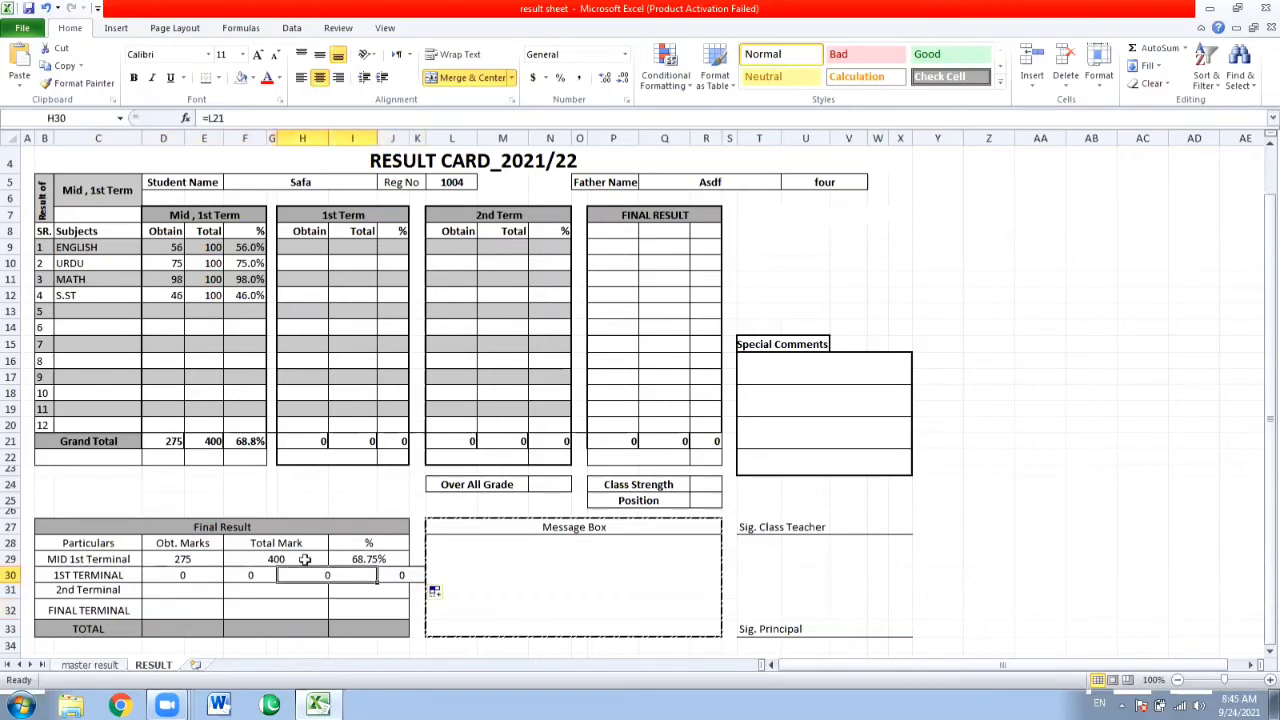
click(264, 572)
drag(264, 572, 287, 573)
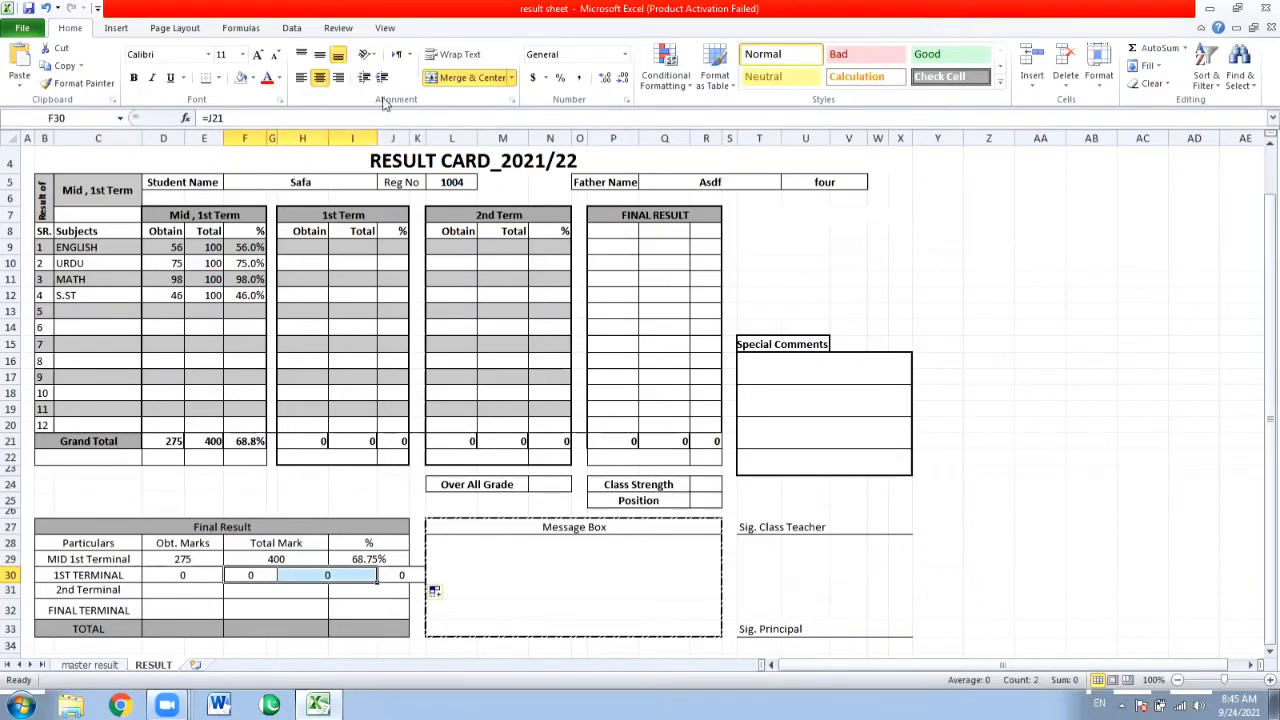
click(465, 78)
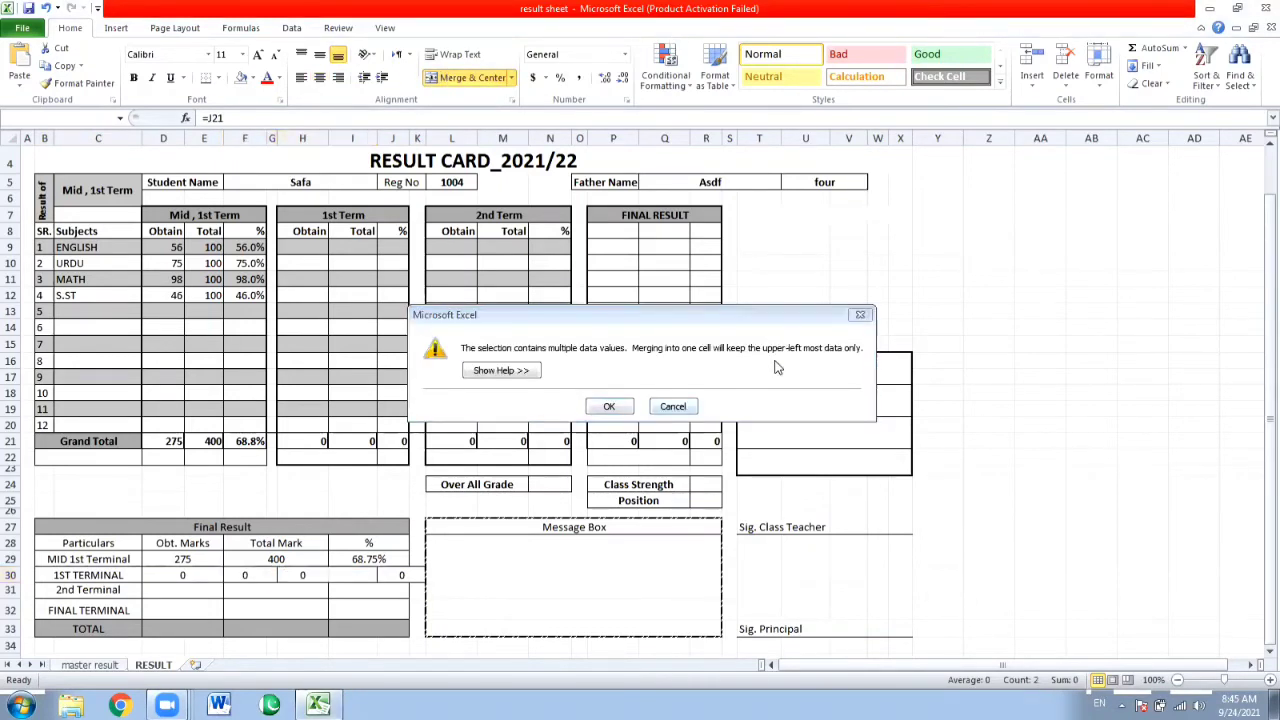
click(859, 315)
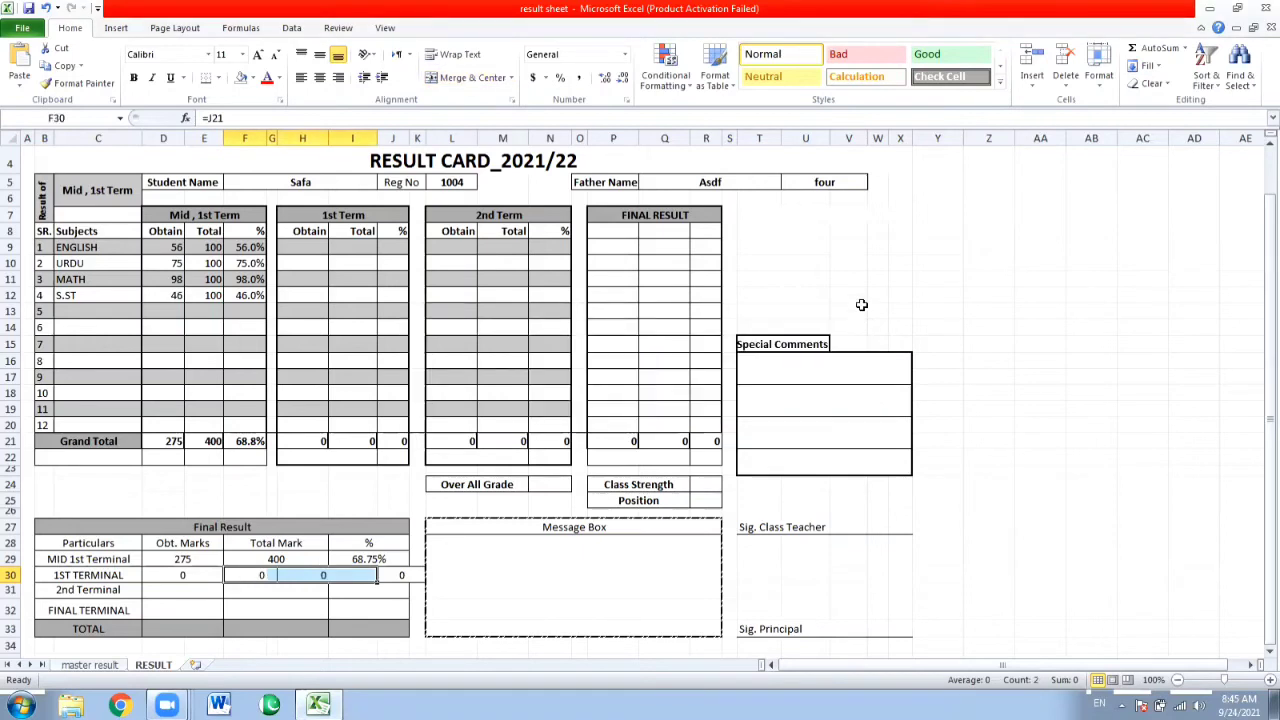
click(310, 604)
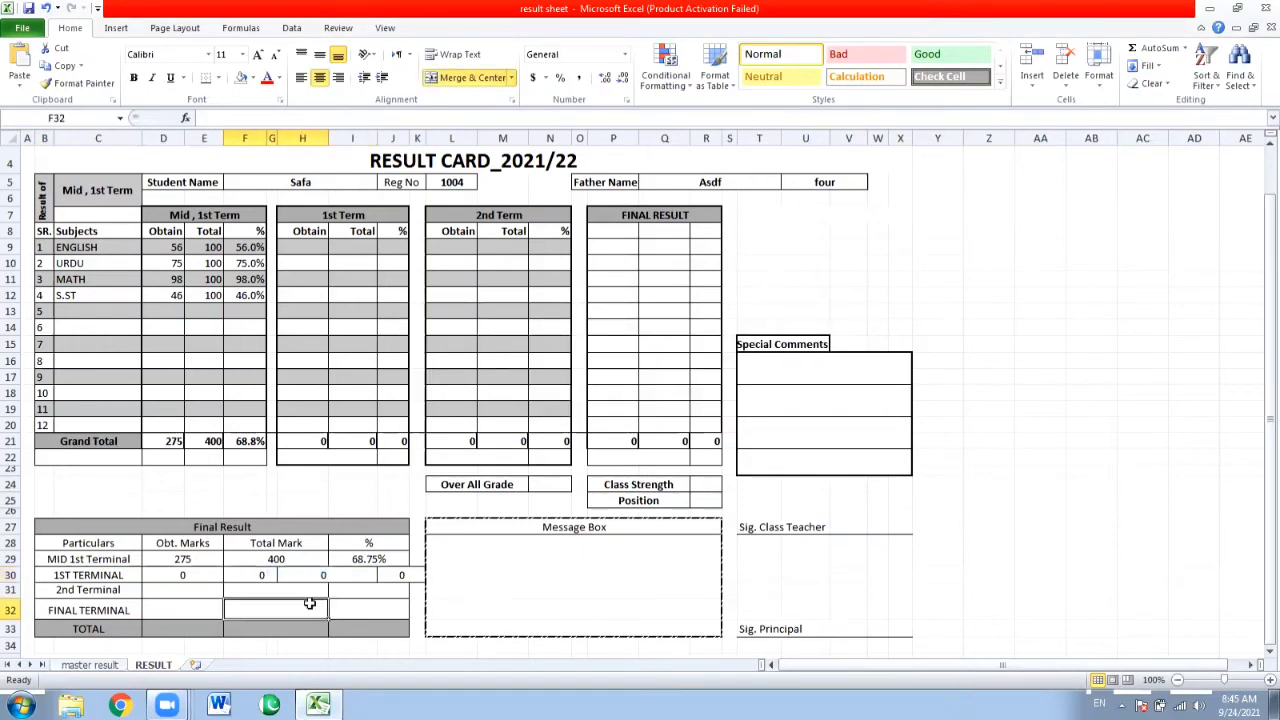
key(ctrl+z)
click(268, 569)
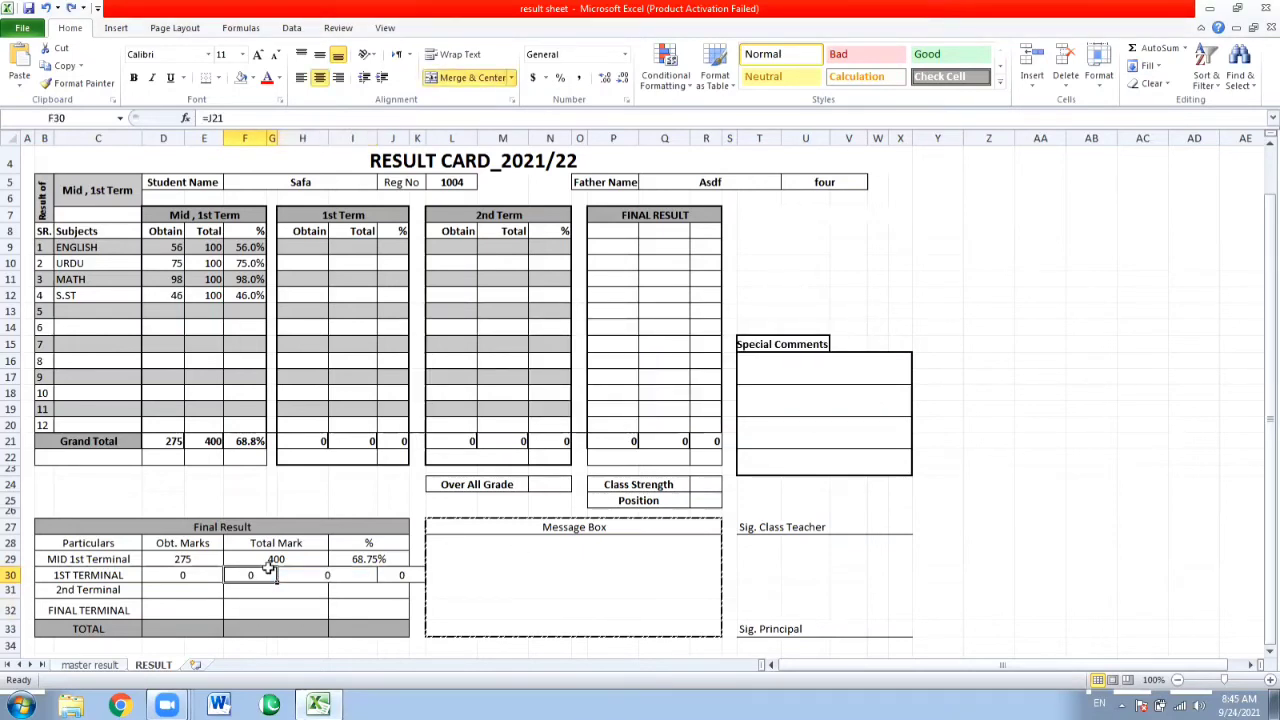
key(ctrl+z)
Merge and center F30:H30 for Total Mark and I30:J30 for the percentage in the 1ST TERMINAL row.
click(274, 575)
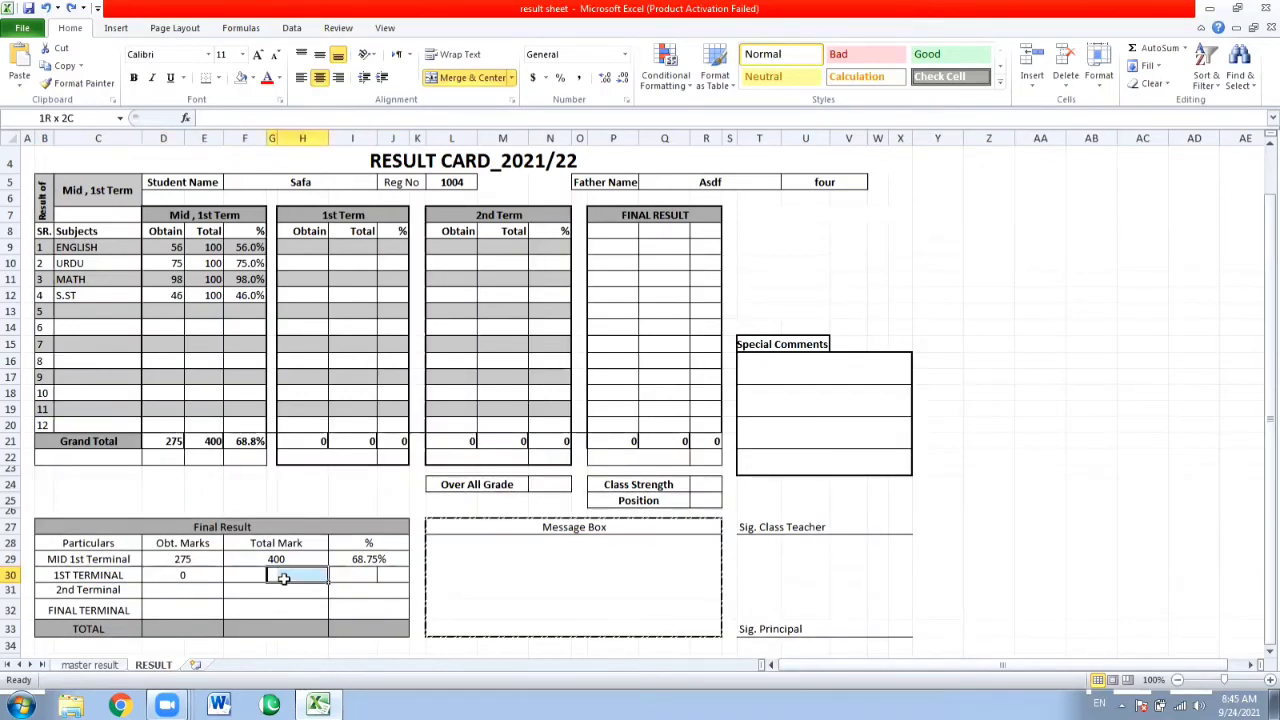
drag(242, 571, 294, 571)
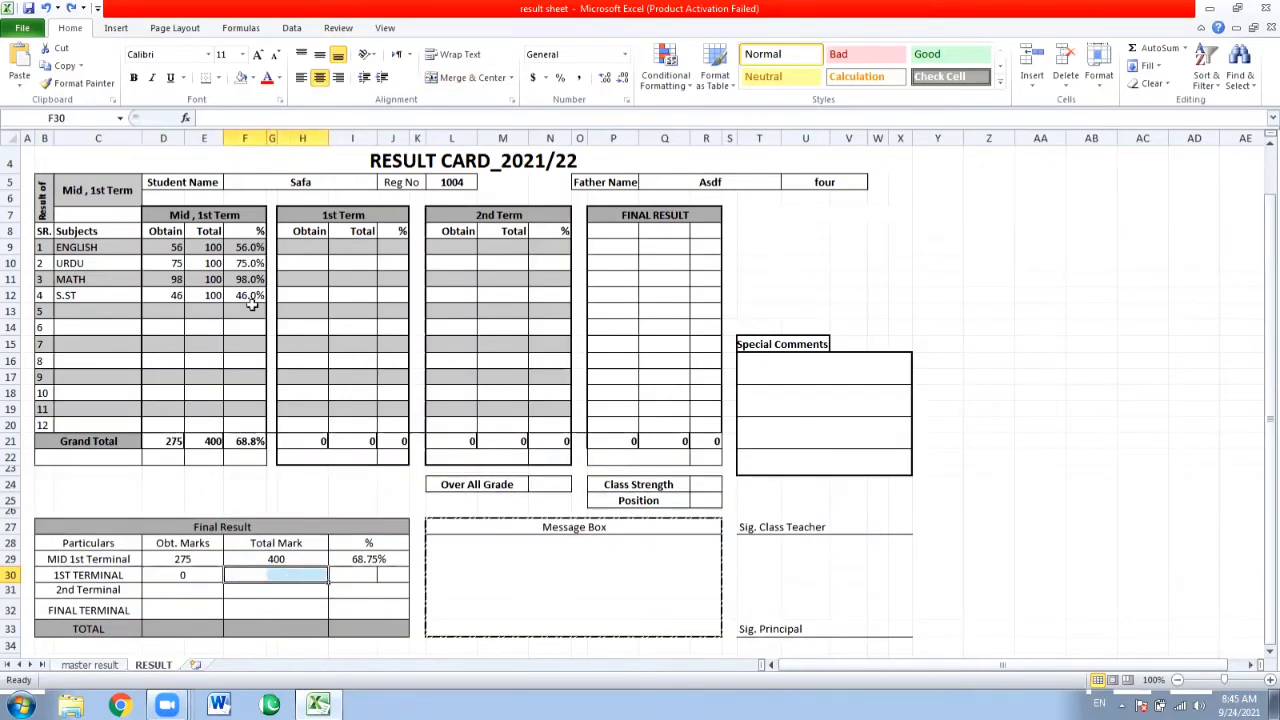
click(447, 80)
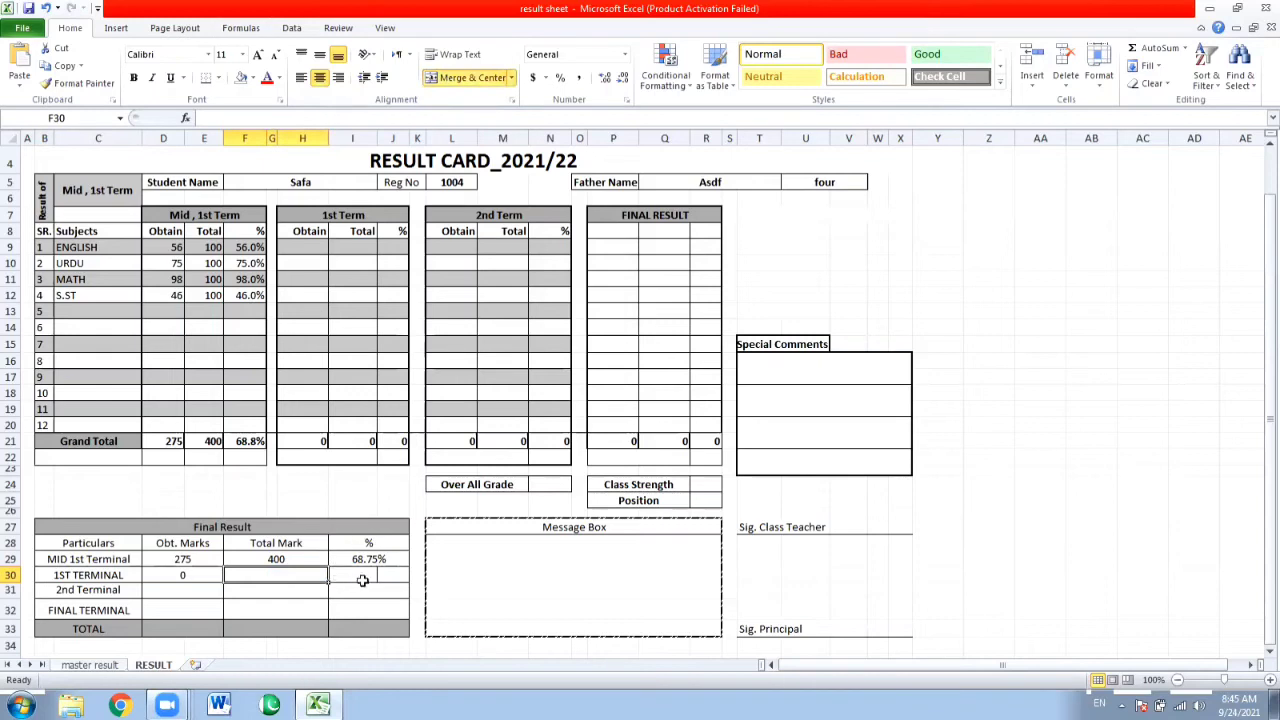
drag(358, 578, 392, 585)
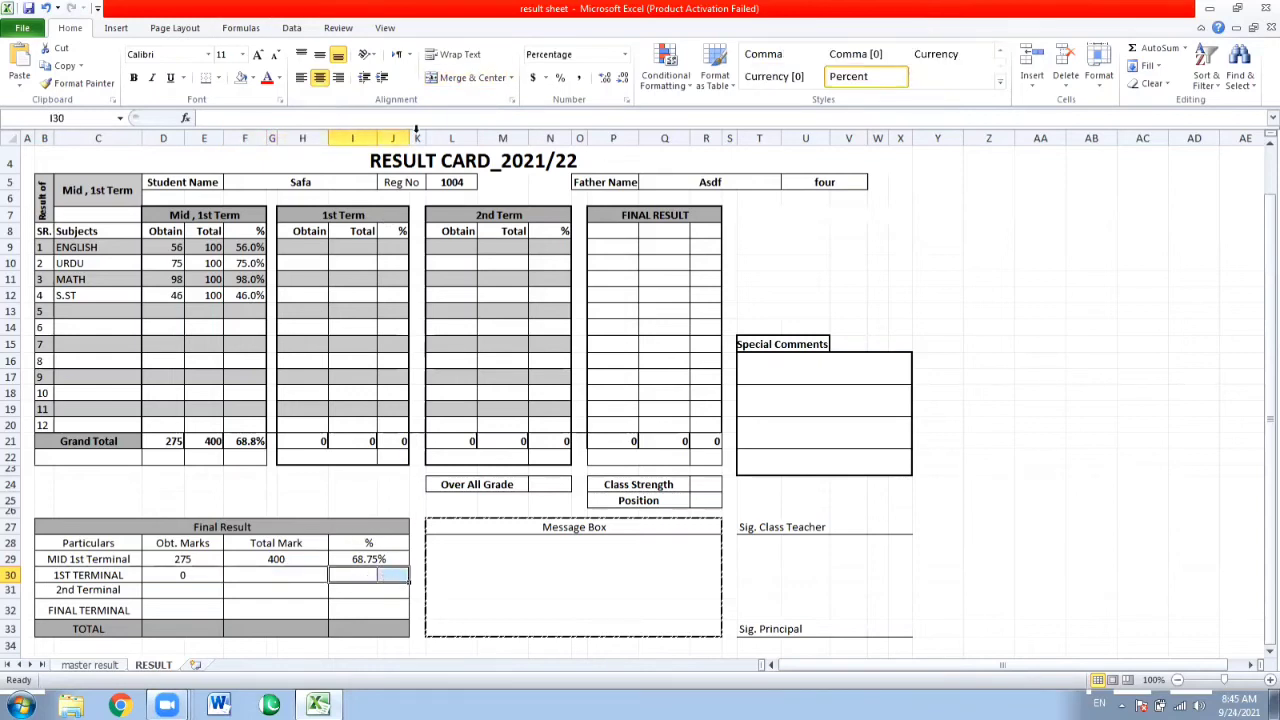
click(447, 80)
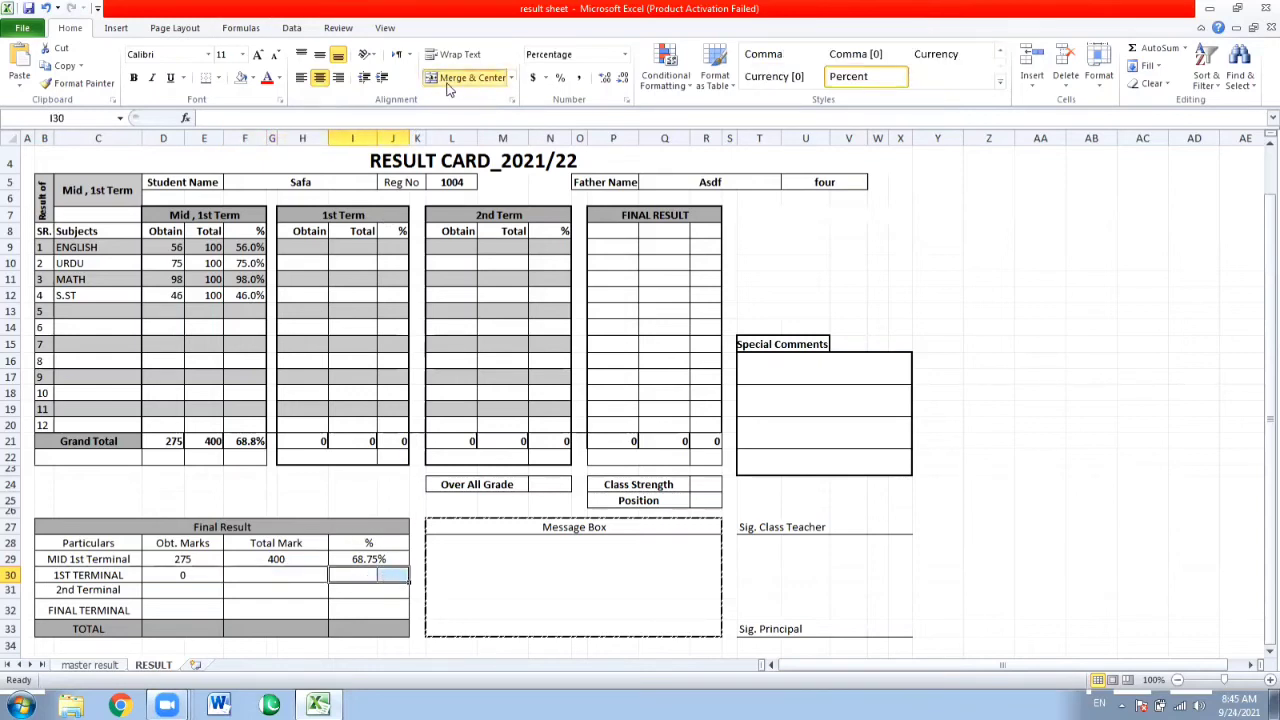
Try to fill the D30 formula across the merged Total Mark and percentage cells of the 1ST TERMINAL row.
click(181, 583)
click(184, 573)
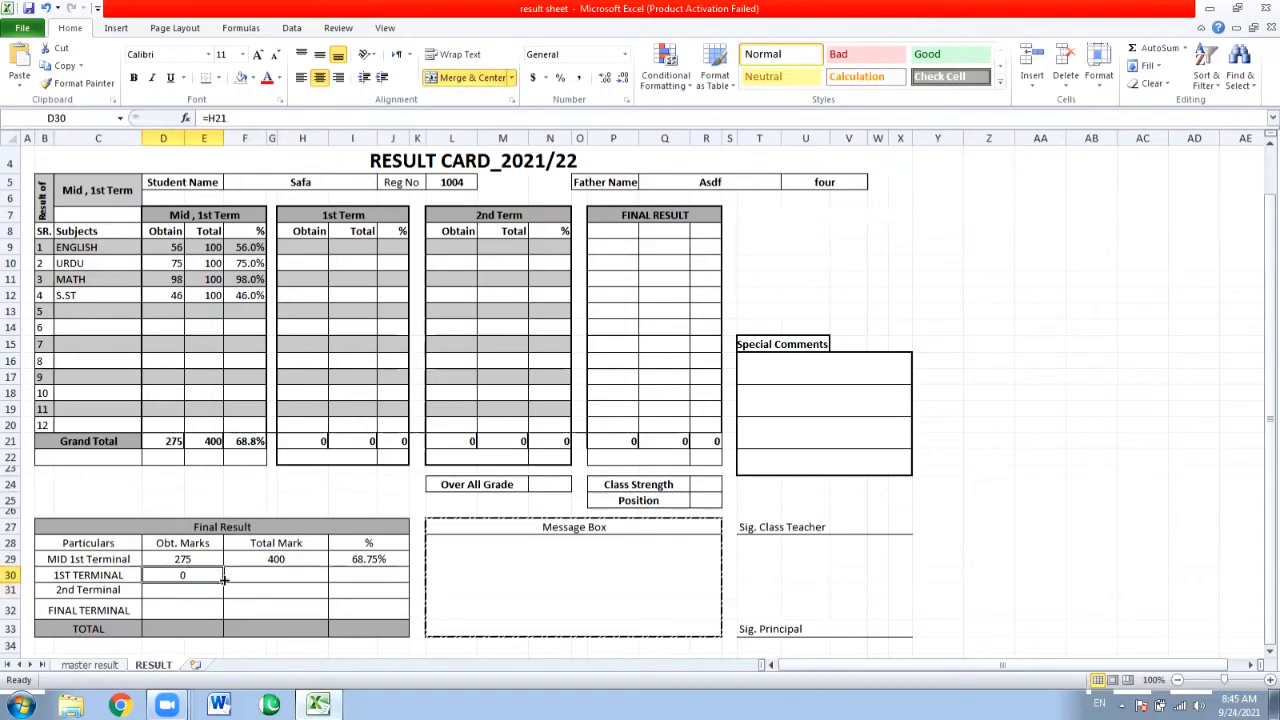
drag(231, 579, 376, 580)
click(640, 392)
click(286, 563)
click(187, 584)
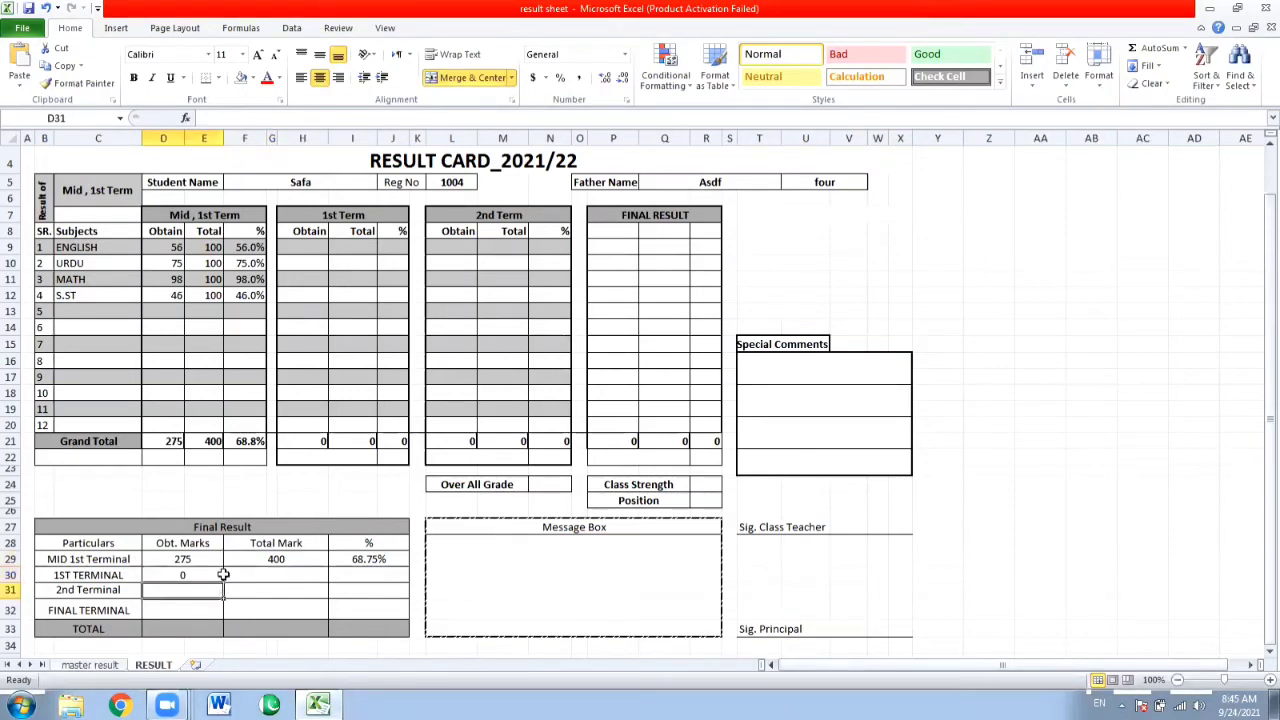
click(218, 575)
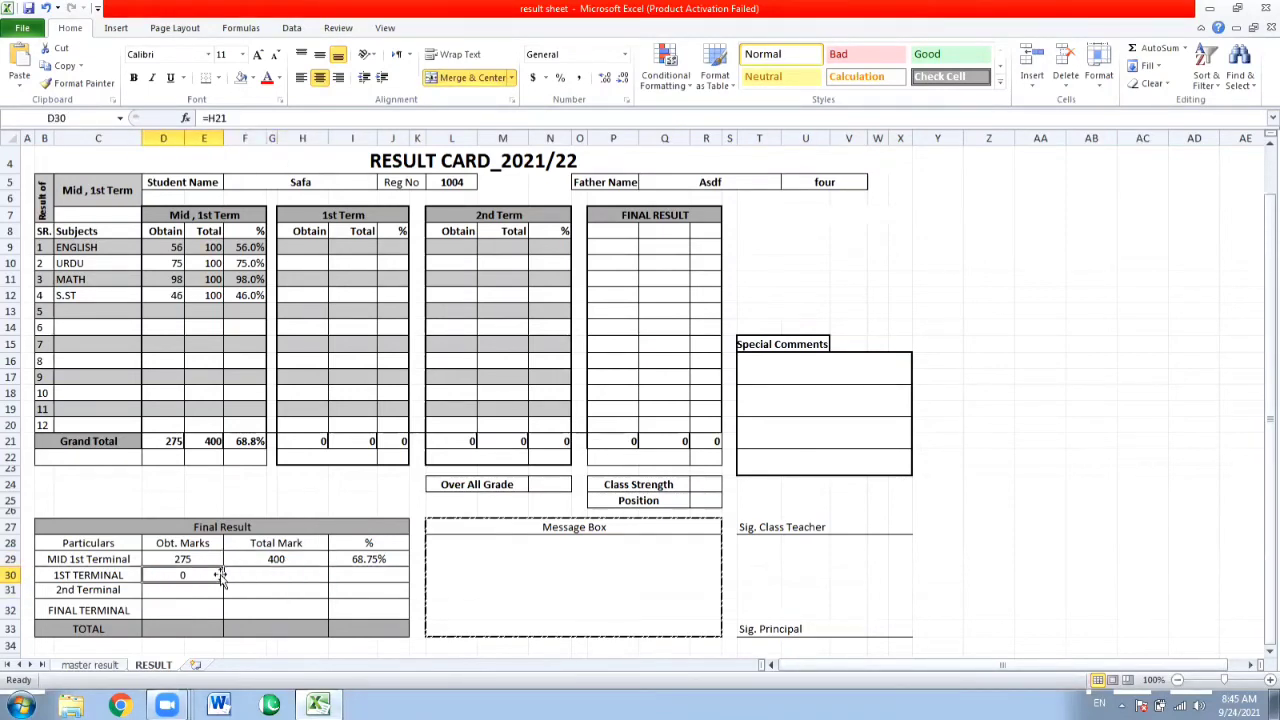
drag(224, 578, 292, 580)
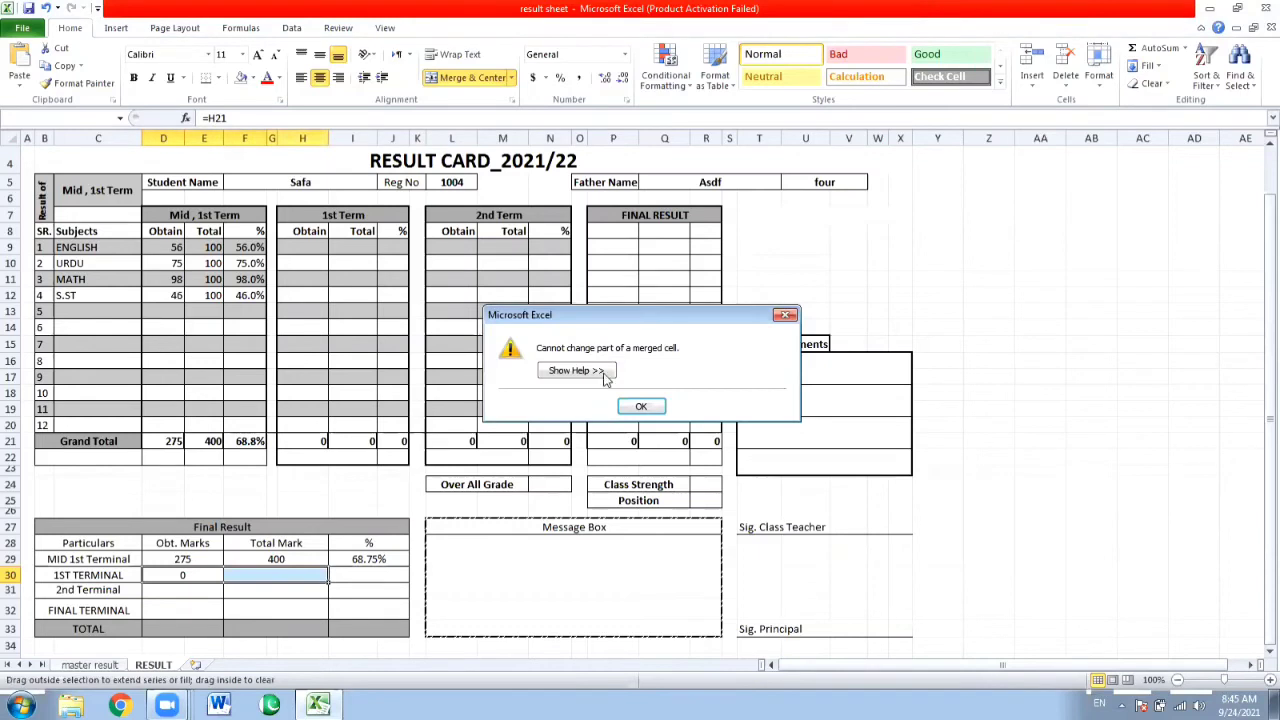
click(638, 407)
Link the 1ST TERMINAL Total Mark cell F30 to the 1st Term grand total of total marks with =I21.
click(275, 567)
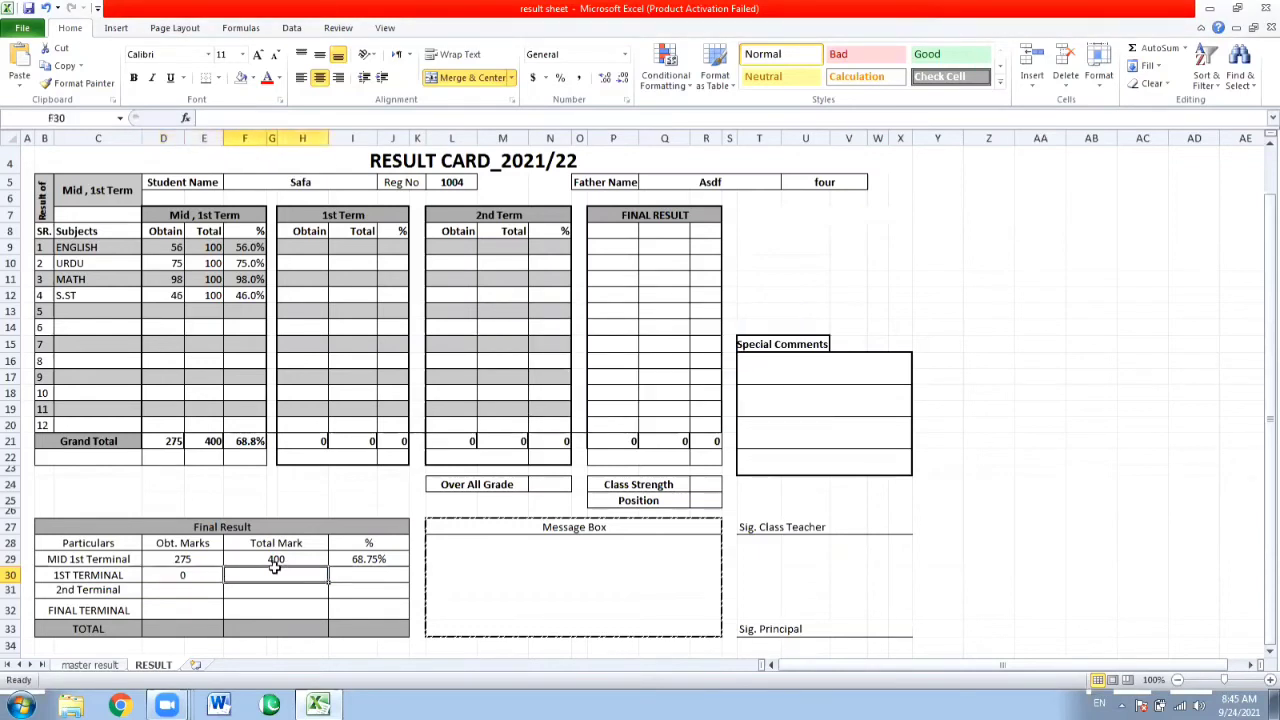
text(=)
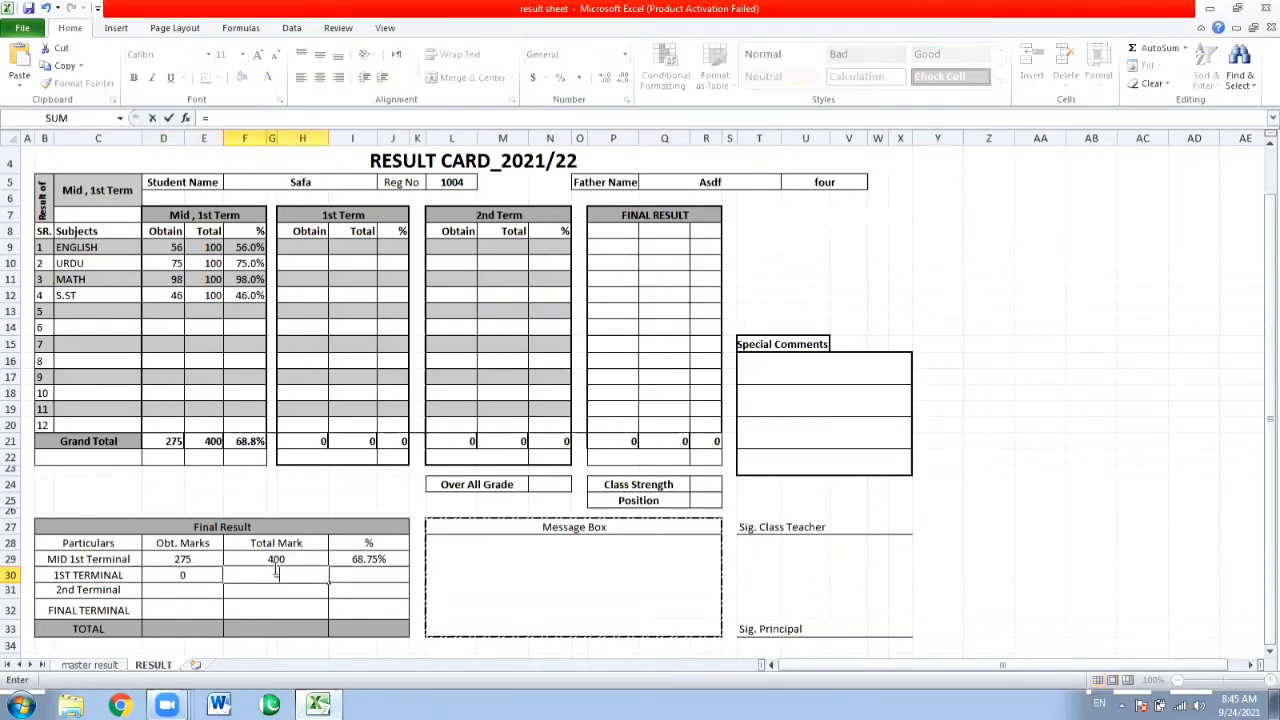
click(357, 443)
key(Return)
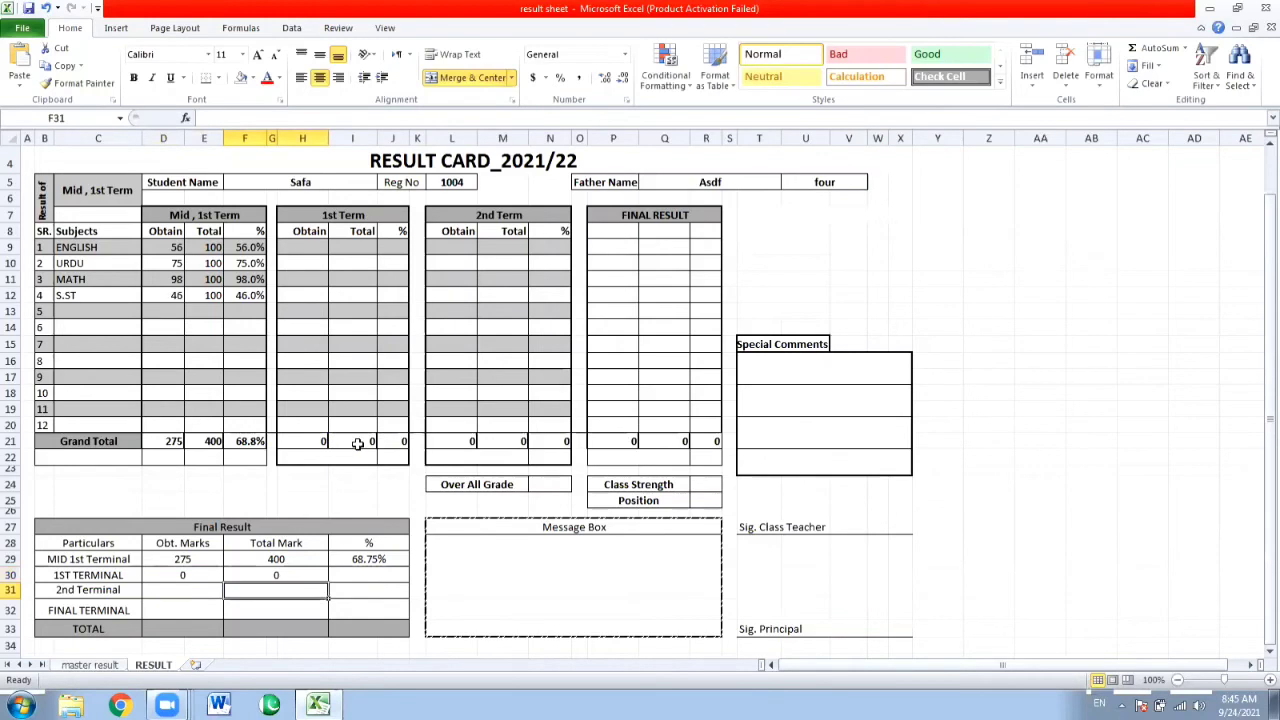
Link the 1ST TERMINAL percentage cell I30 to the 1st Term grand total percentage with =J21.
click(372, 575)
text(=)
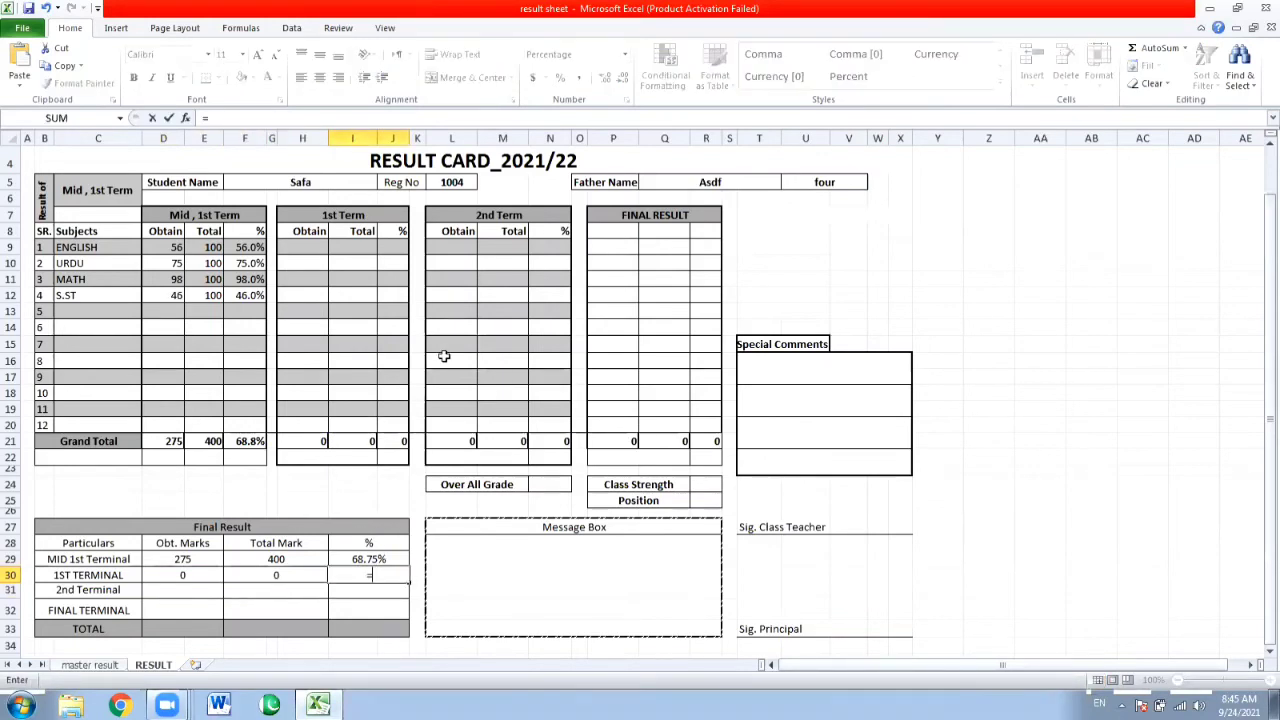
click(397, 440)
key(Return)
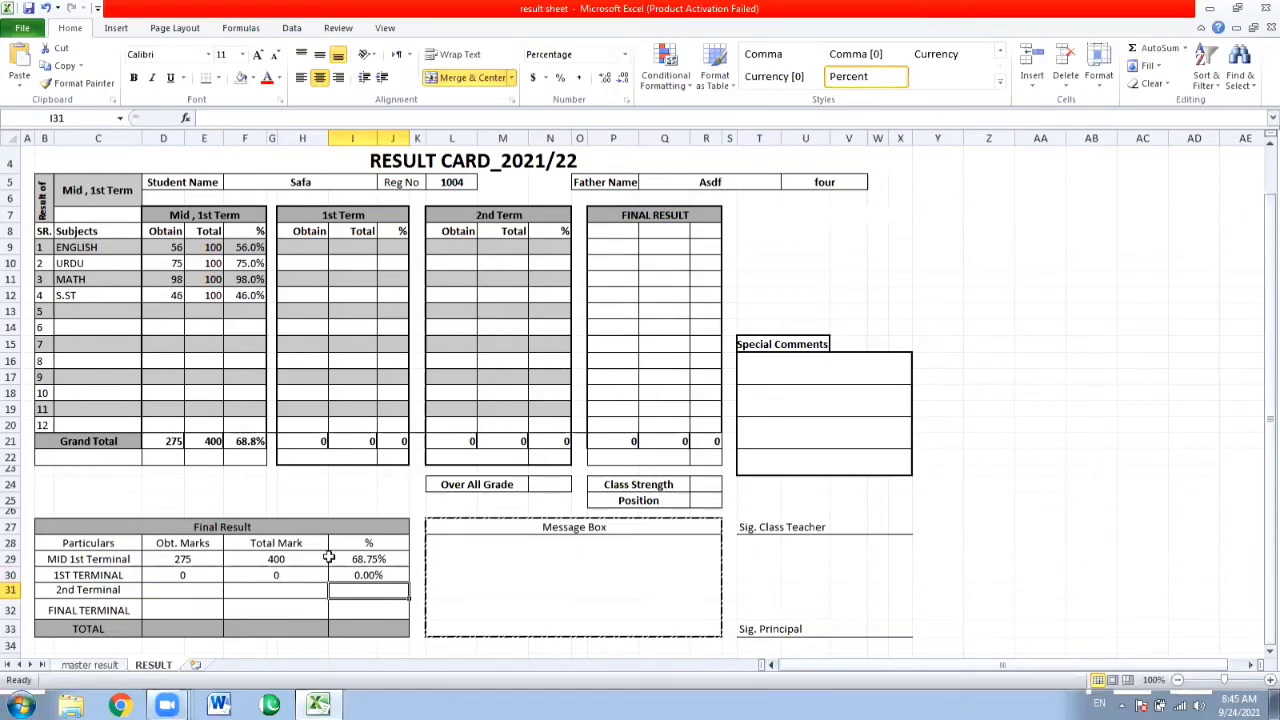
Link the 2nd Terminal percentage cell I31 to the 2nd Term grand total N21 and its Total Mark cell F31 to M21.
text(=)
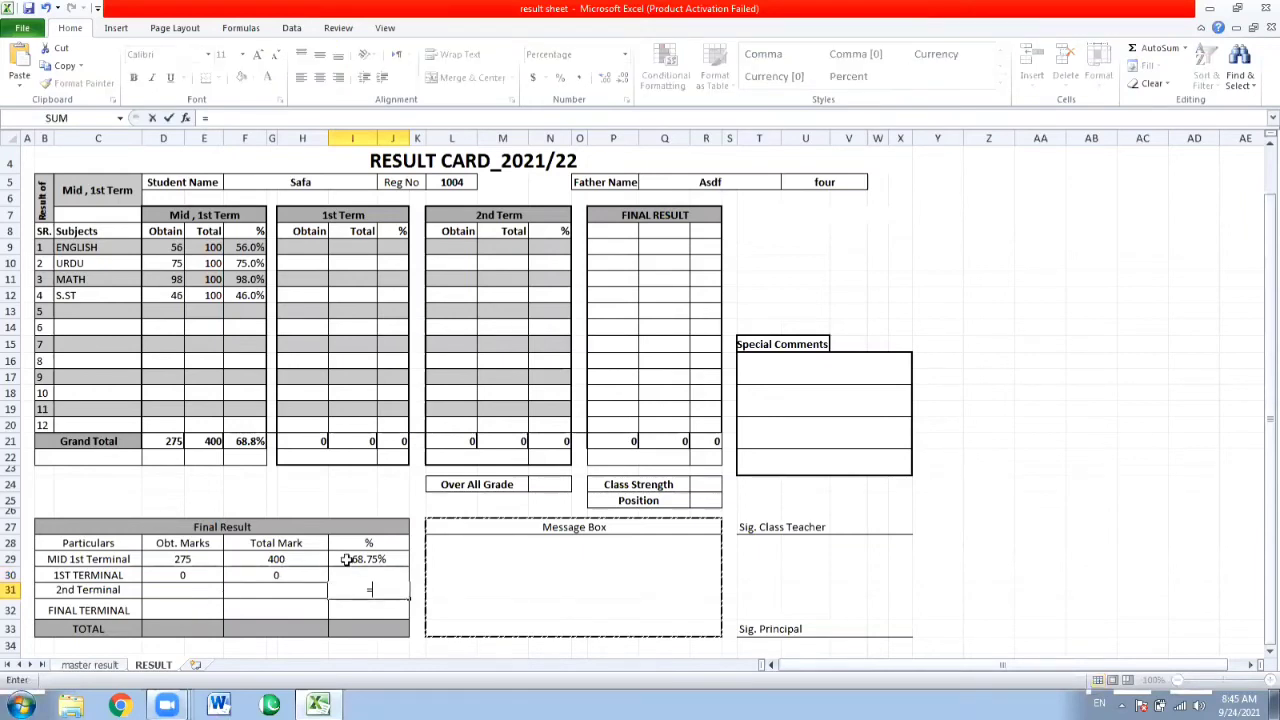
click(559, 440)
key(Return)
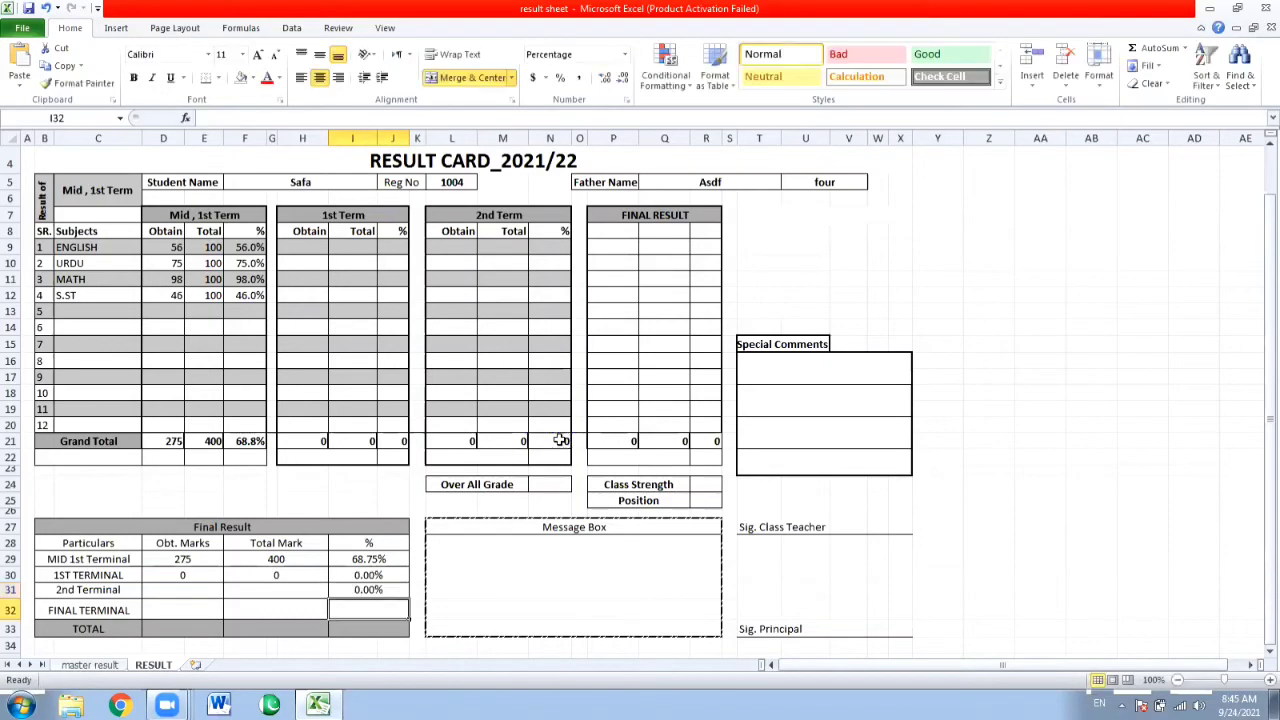
click(258, 582)
text(=)
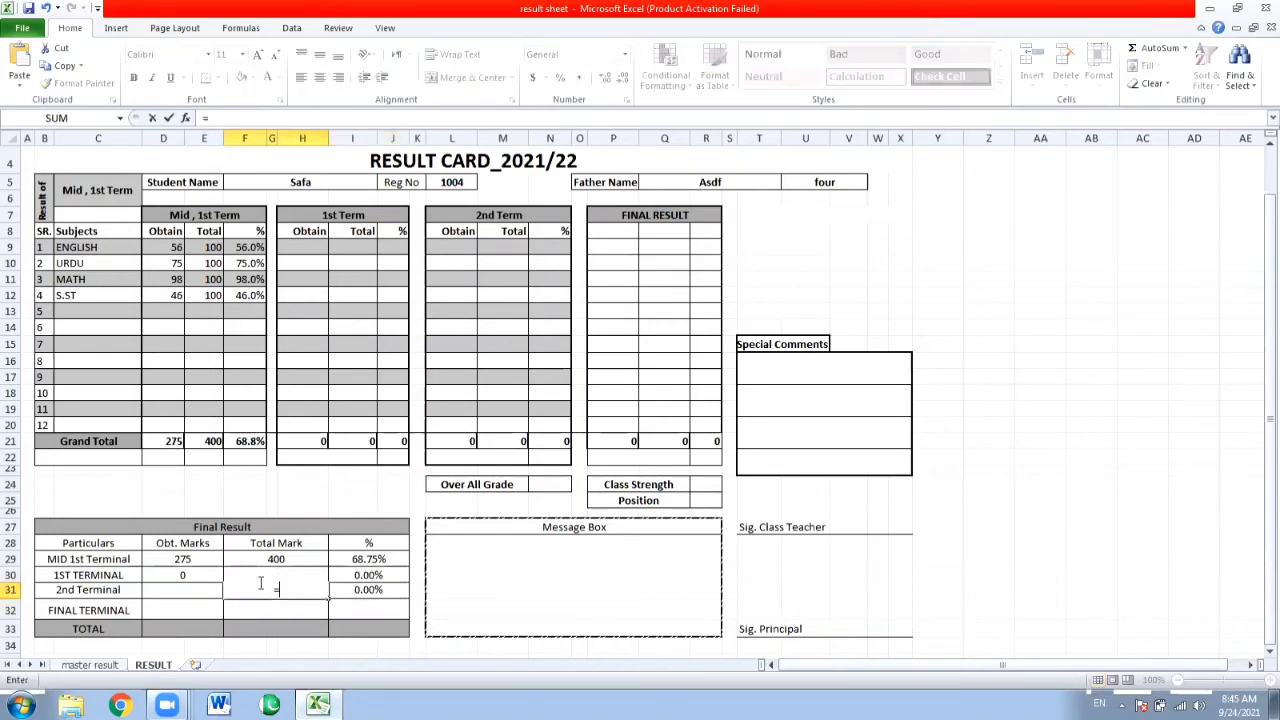
click(501, 442)
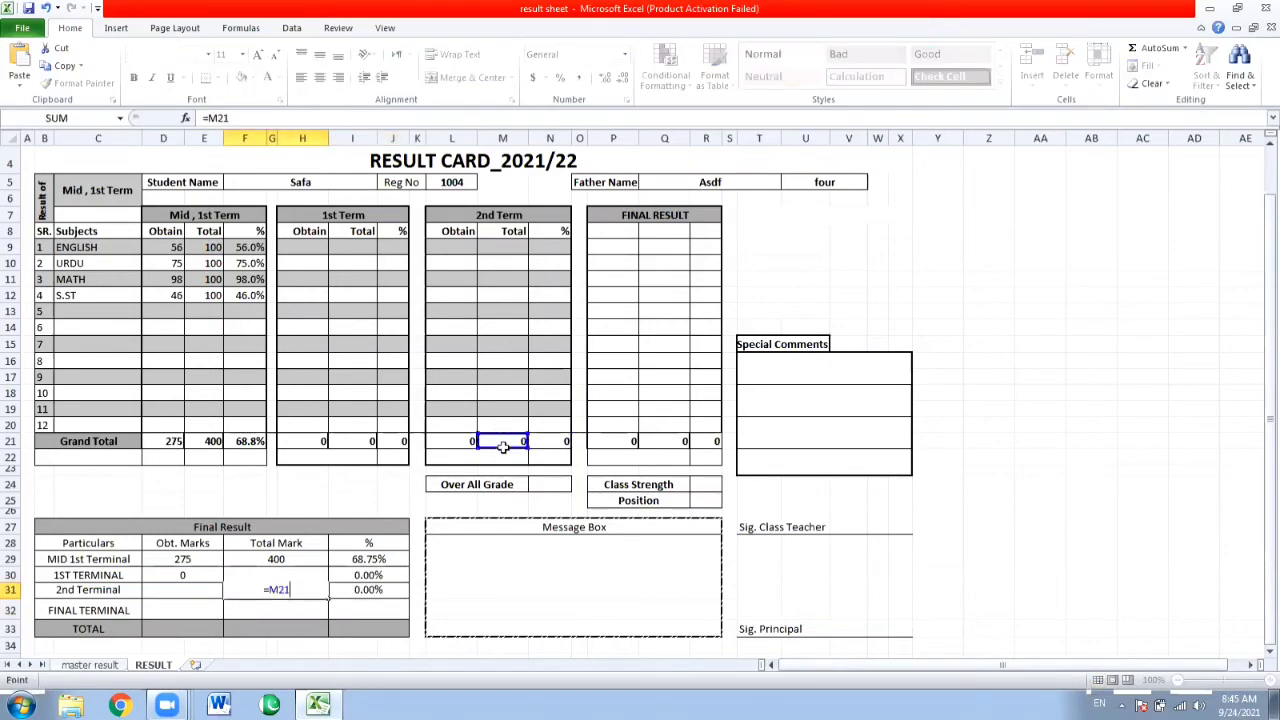
key(Return)
Link the 2nd Terminal Obt. Marks cell D31 to the 2nd Term grand total of obtained marks with =L21.
click(155, 589)
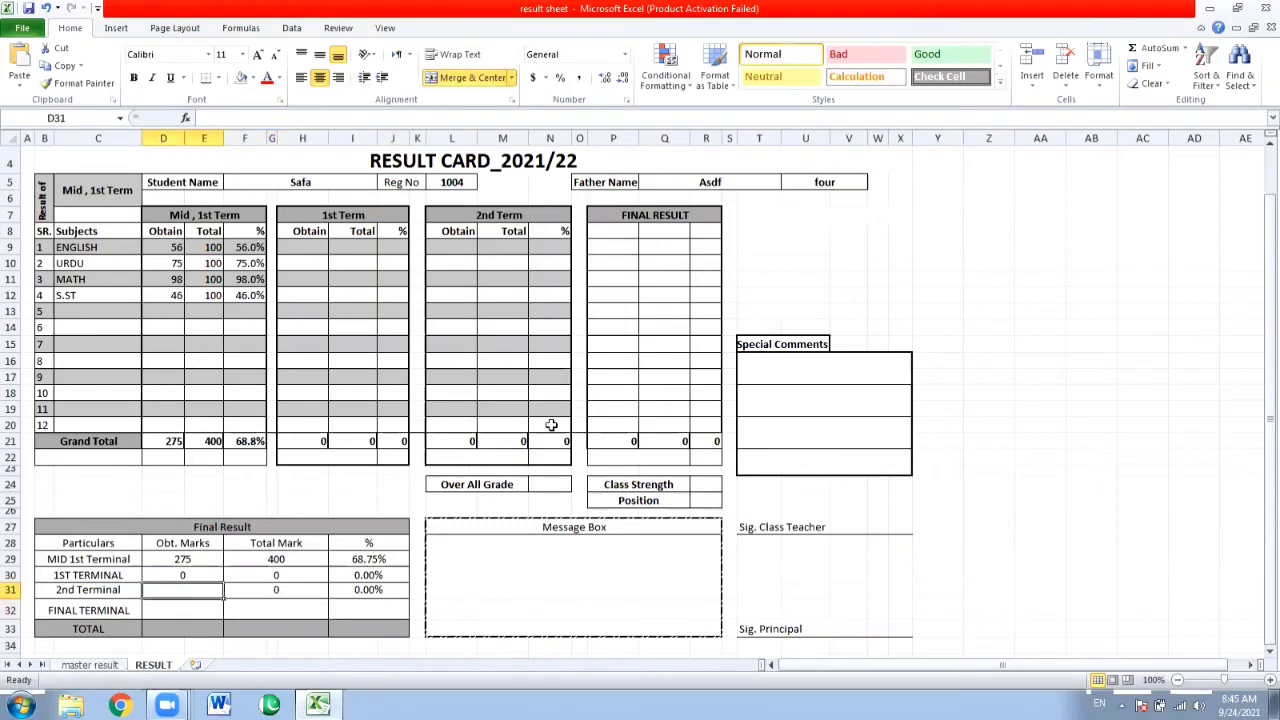
text(=)
click(447, 433)
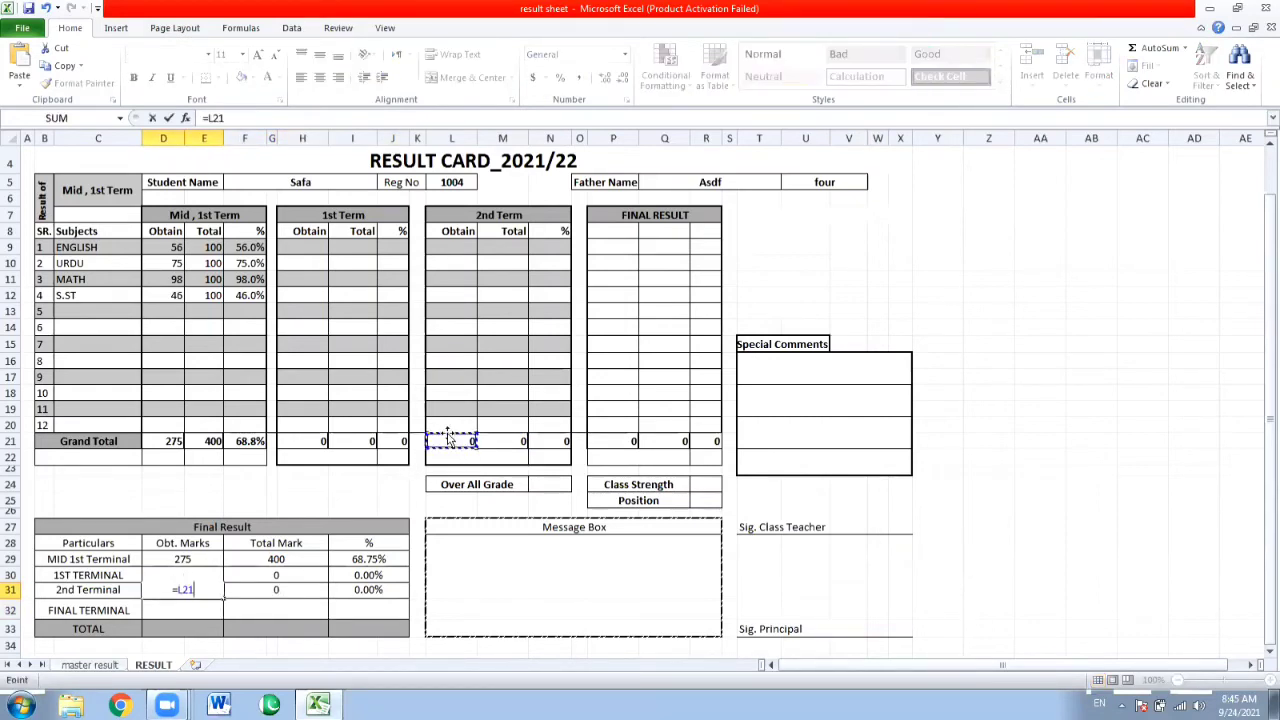
key(Return)
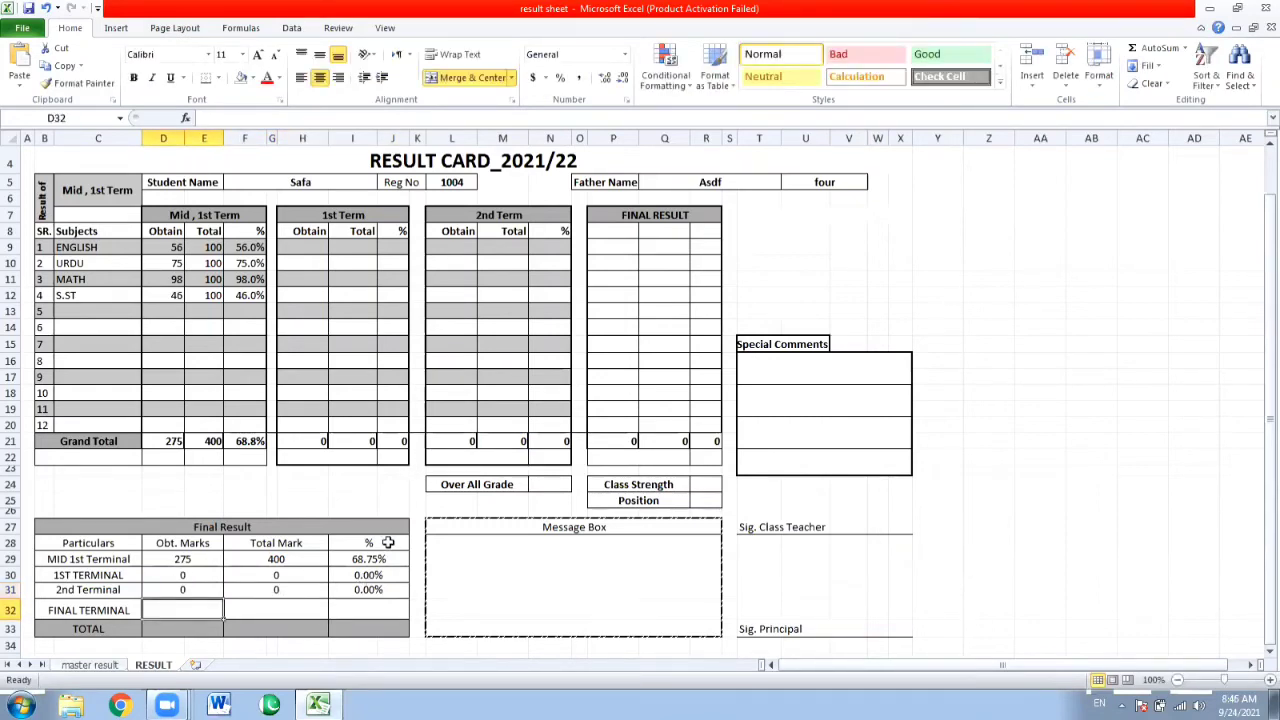
Link the FINAL TERMINAL Obt. Marks cell D32 to the FINAL RESULT grand total P21 and its Total Mark cell F32 to Q21.
text(=)
click(615, 441)
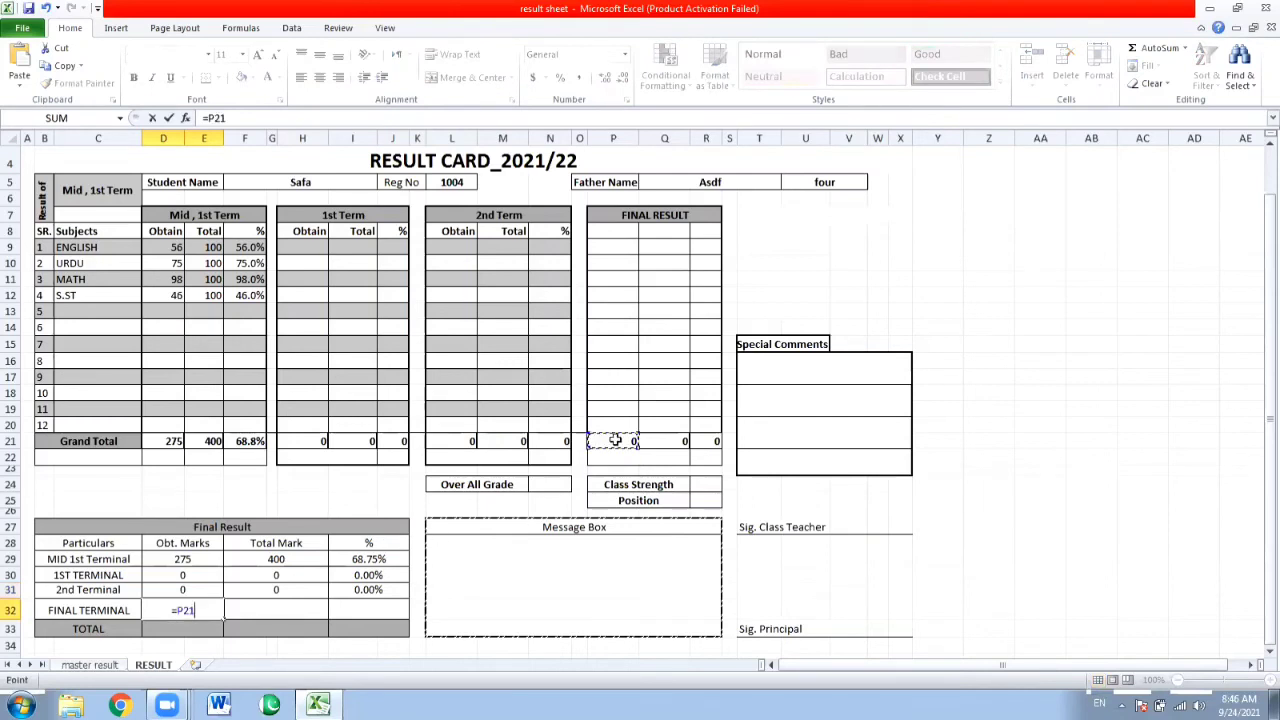
key(Return)
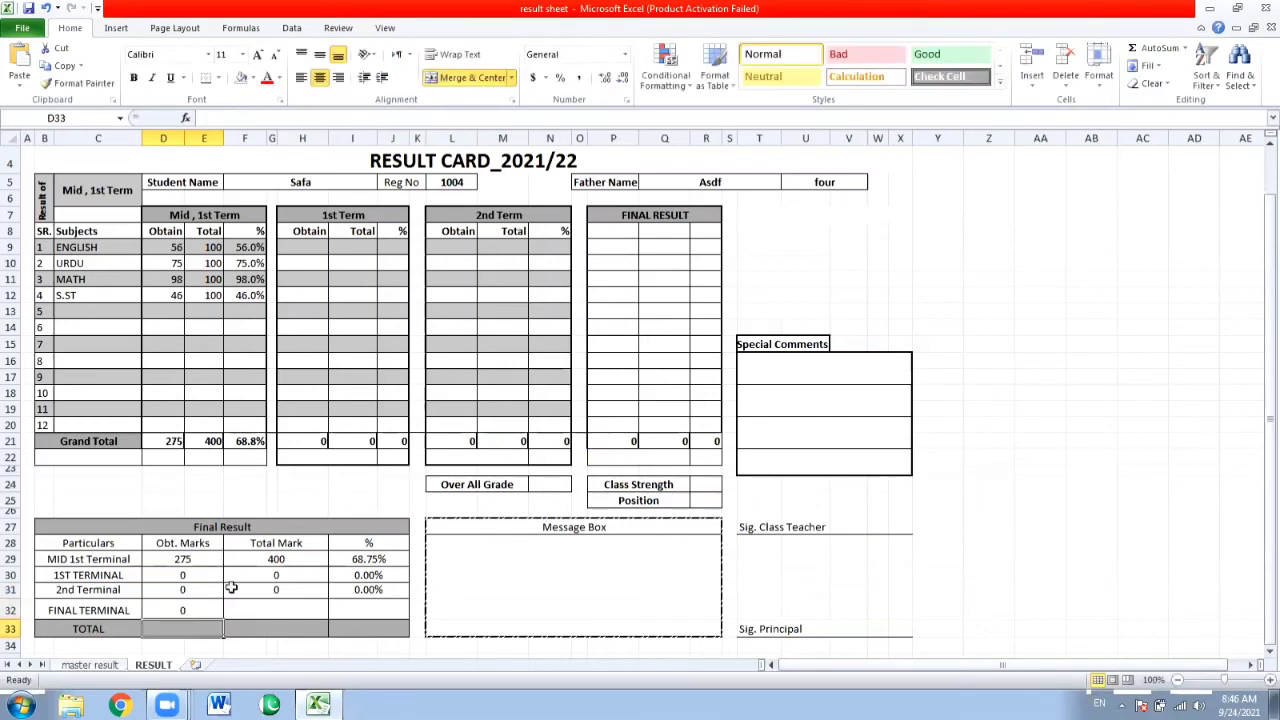
click(252, 611)
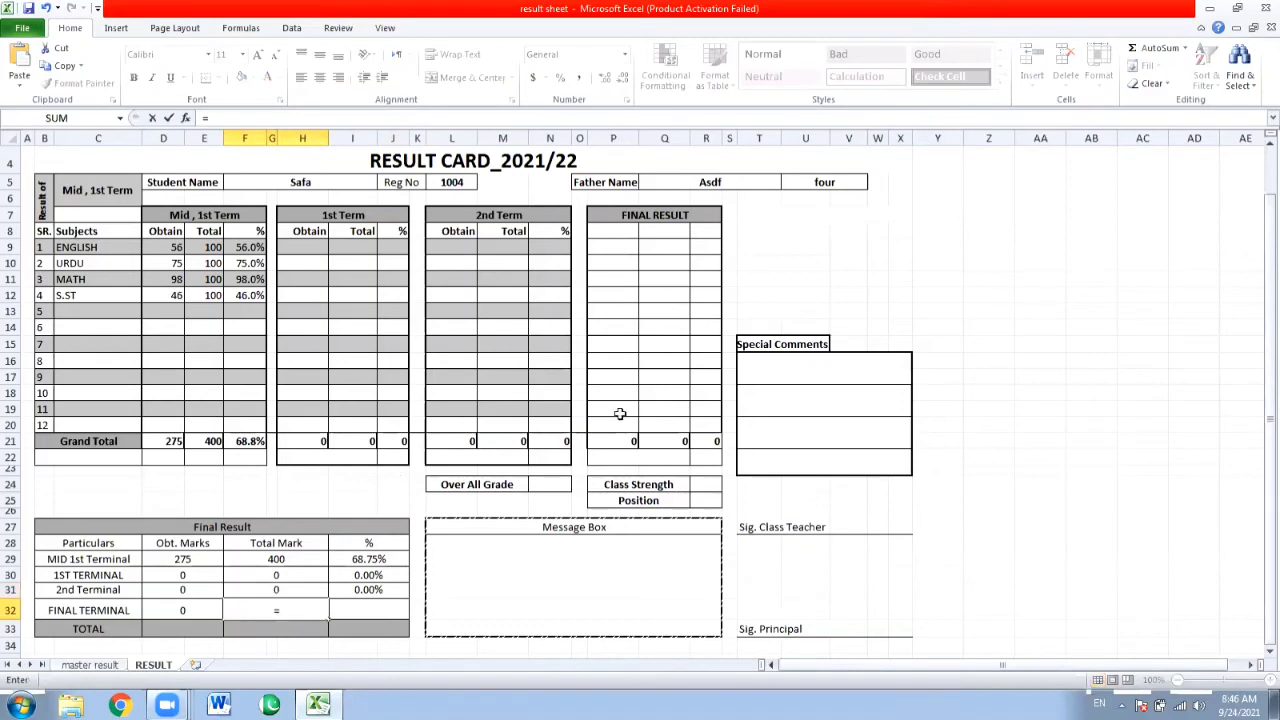
click(678, 441)
key(Return)
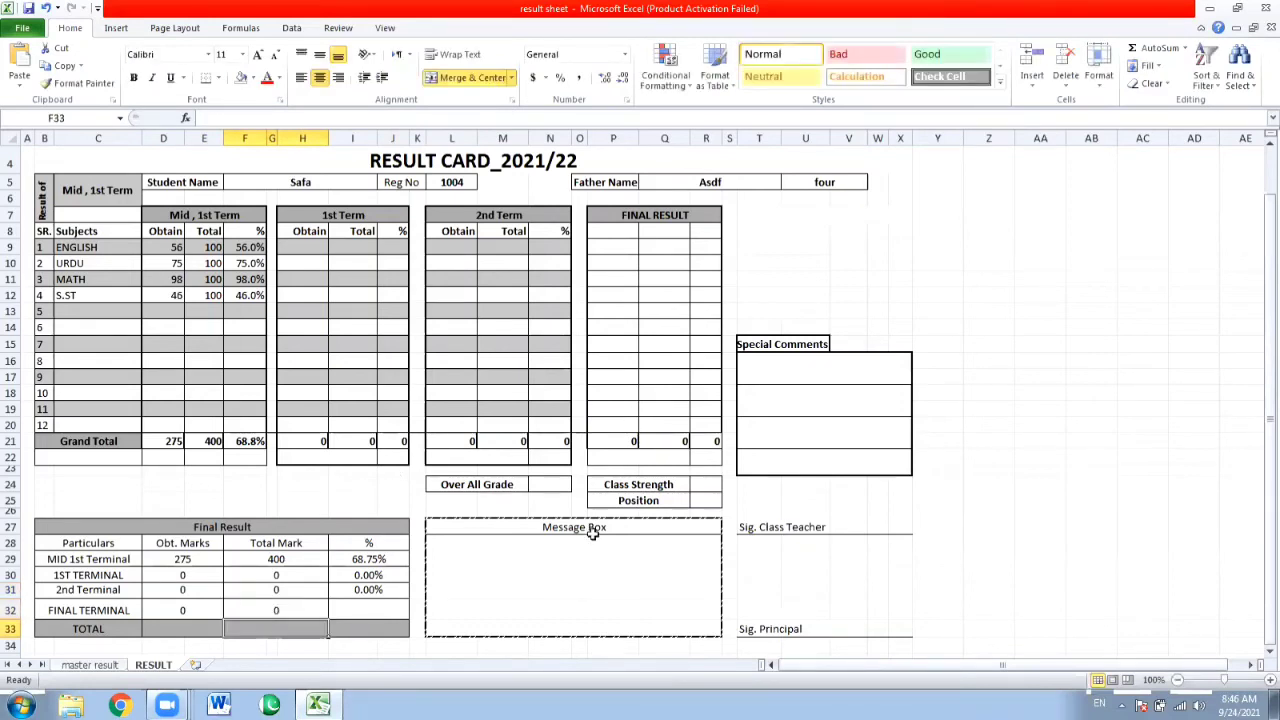
Link the FINAL TERMINAL percentage cell I32 to the FINAL RESULT grand total percentage with =R21.
click(383, 601)
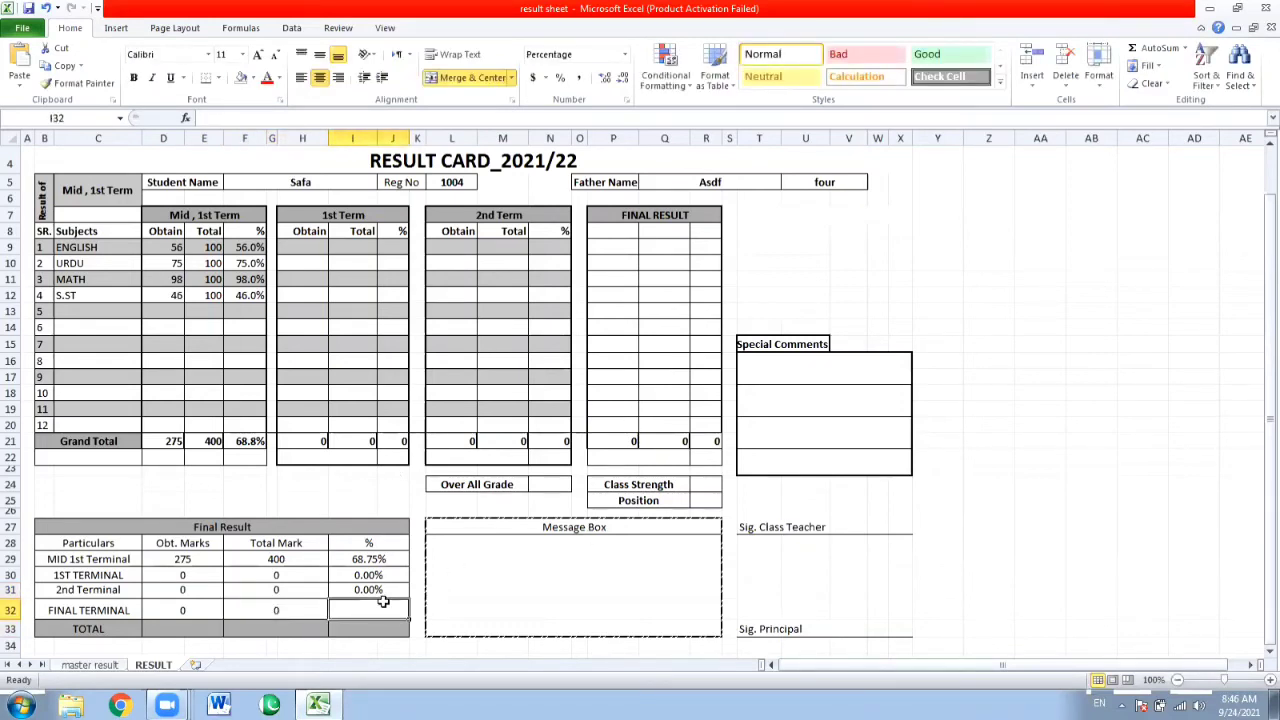
text(=)
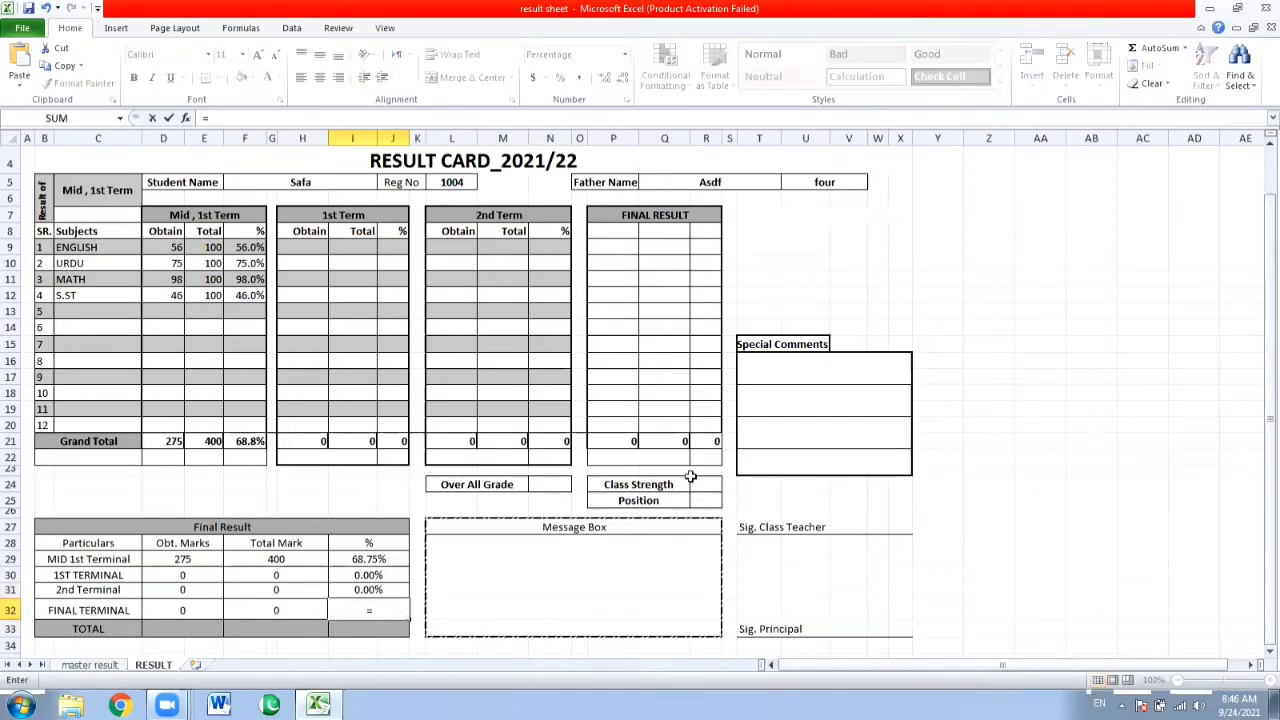
click(710, 441)
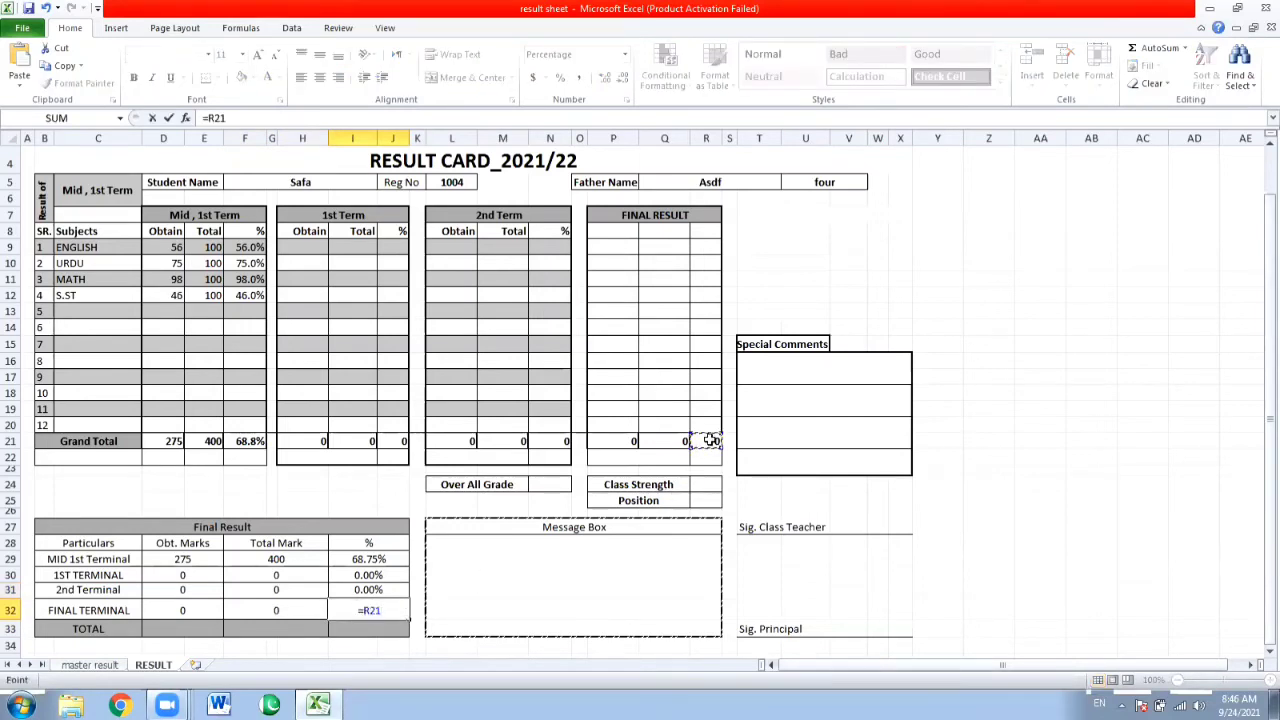
key(Return)
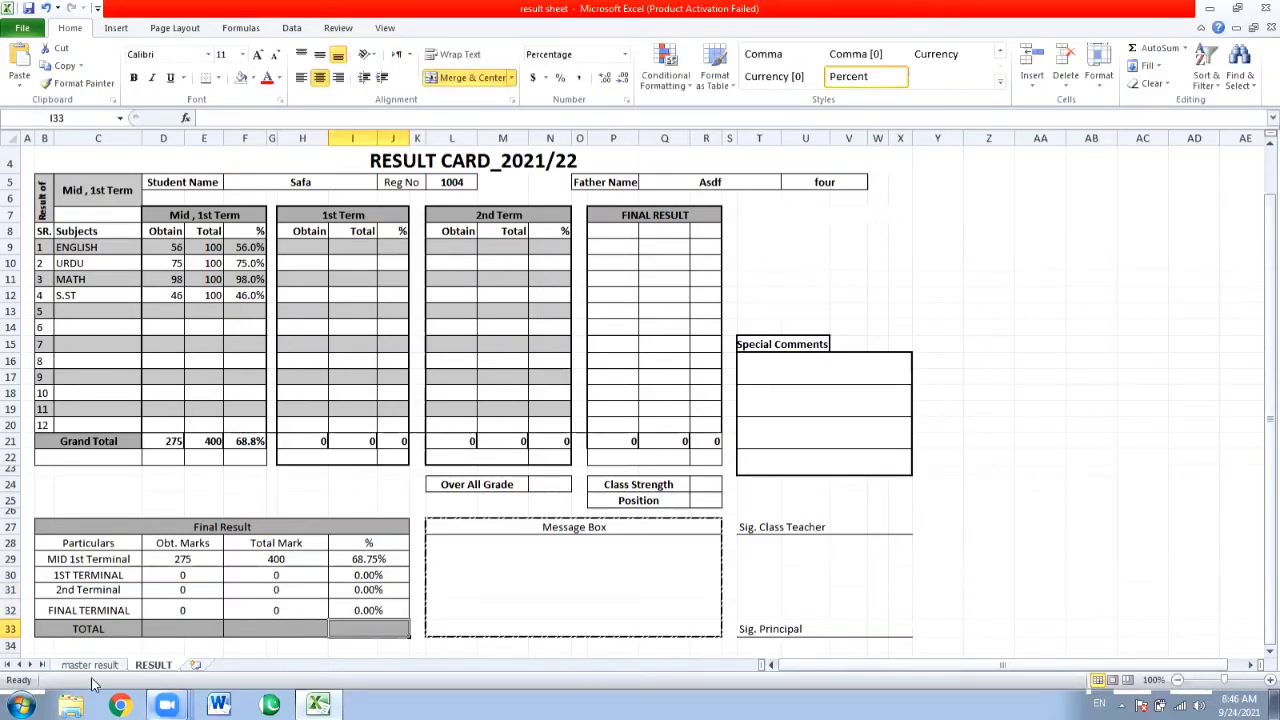
Total the Obt. Marks column in TOTAL row cell D33 with =SUM(D29:E32).
click(172, 627)
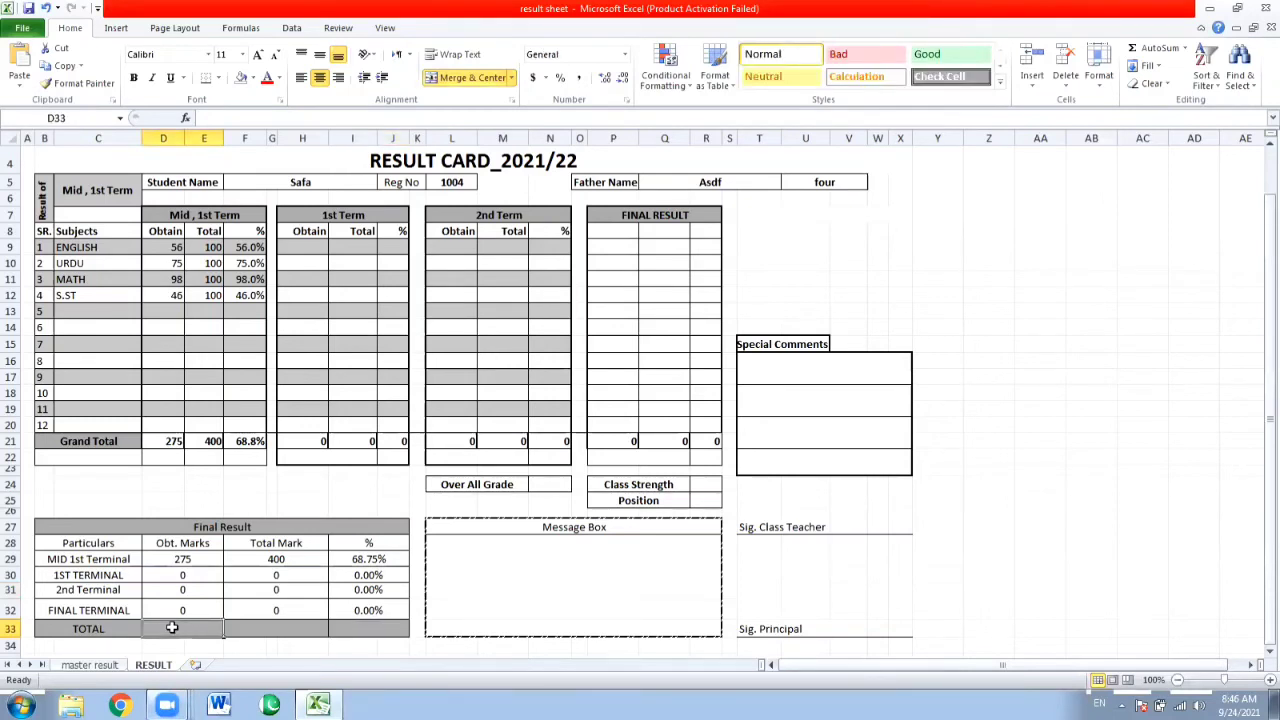
text(=S)
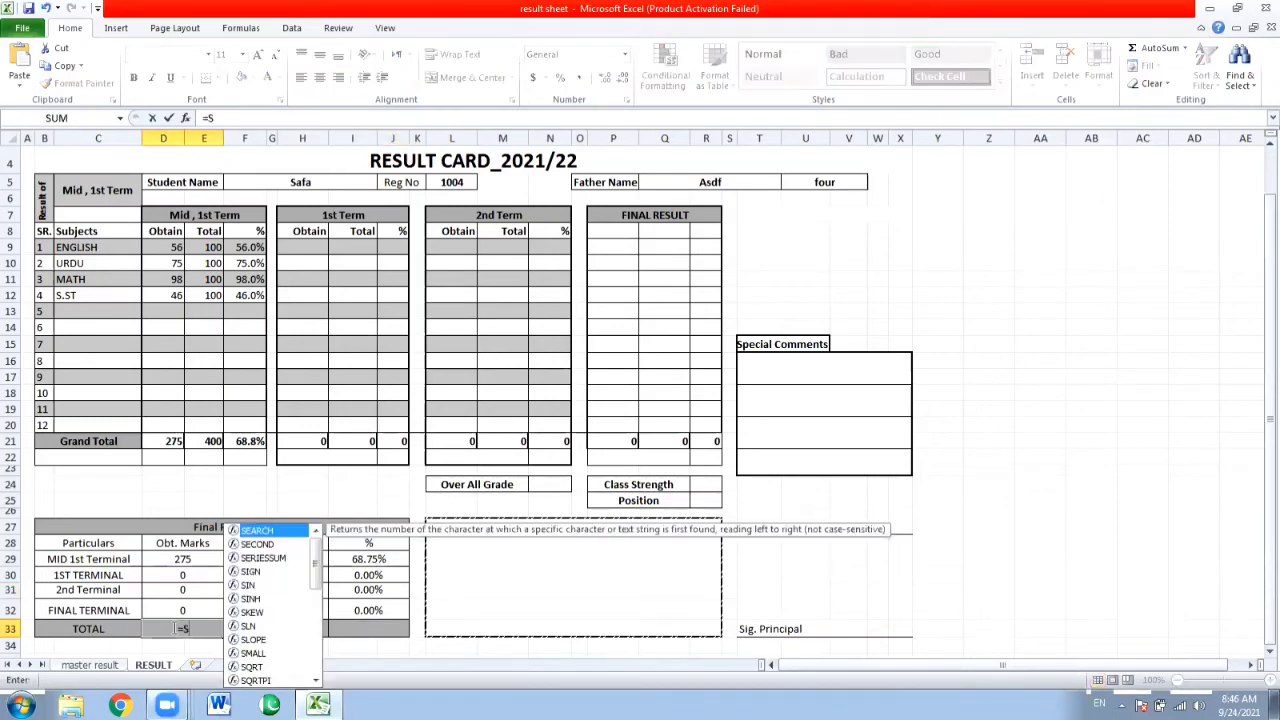
text(UM()
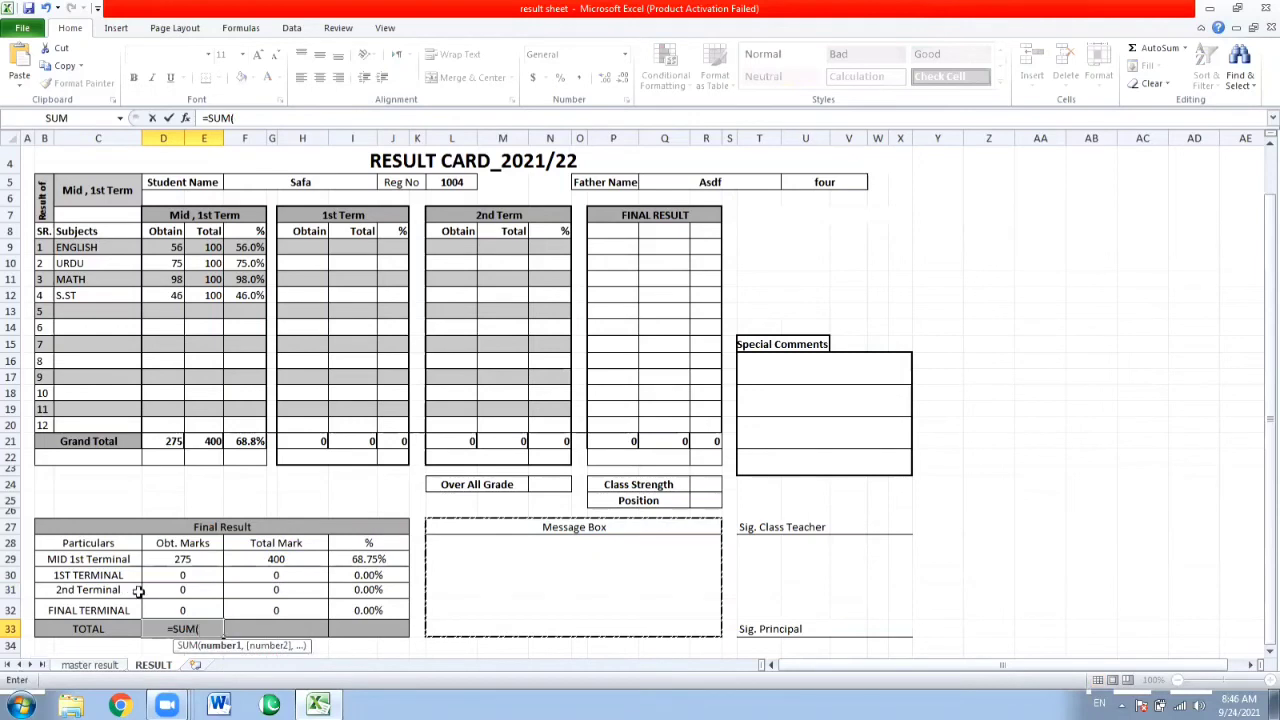
drag(172, 559, 177, 608)
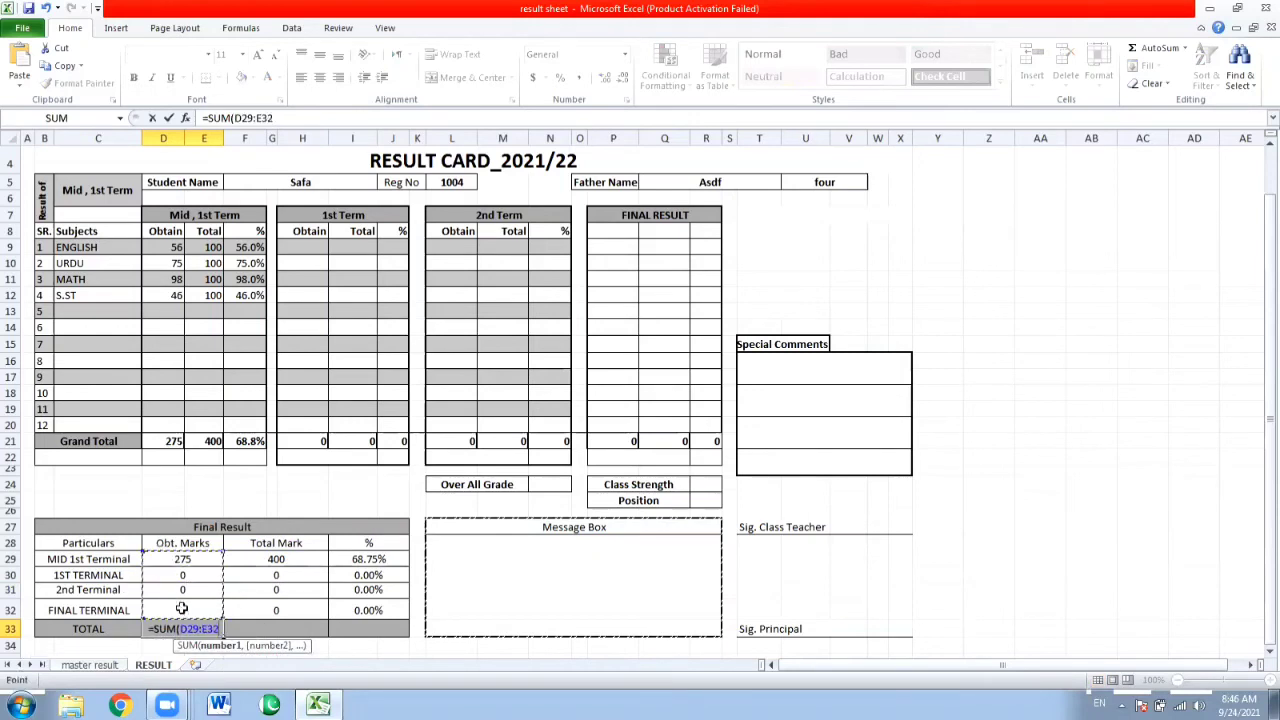
key(Return)
Try to fill the D33 sum formula across the merged Total Mark cell of the TOTAL row.
click(206, 630)
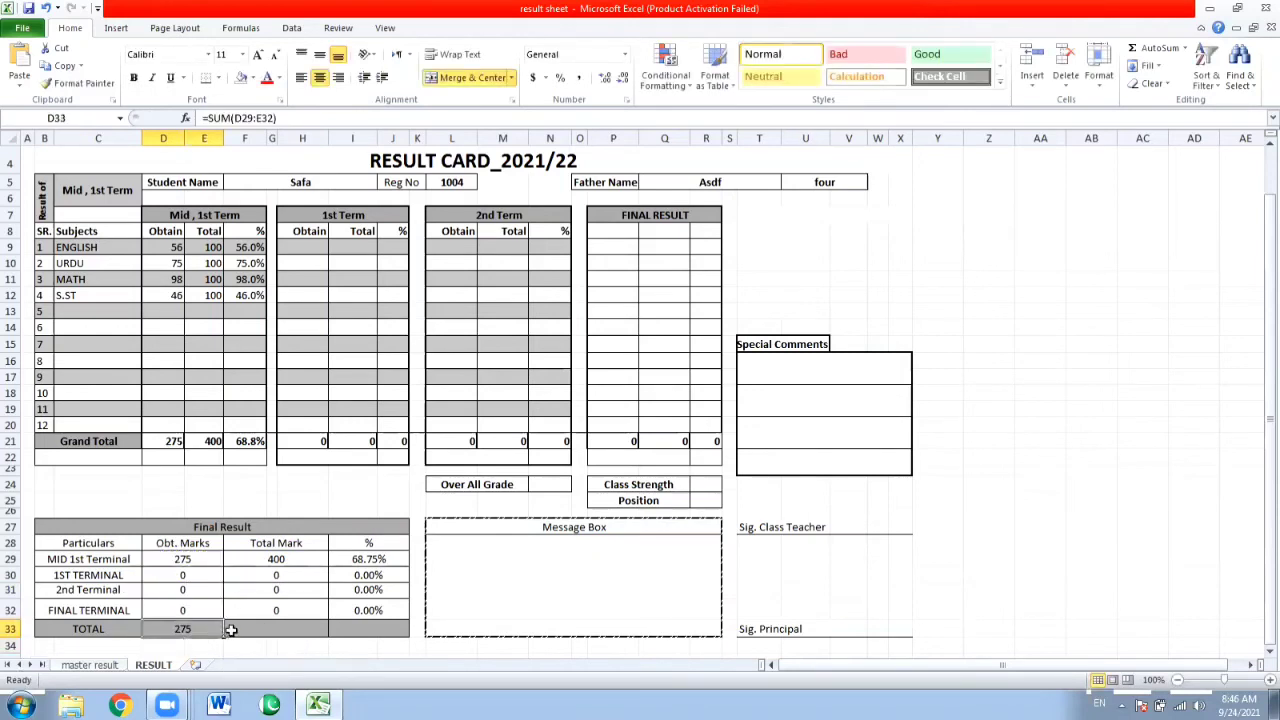
drag(238, 638, 303, 634)
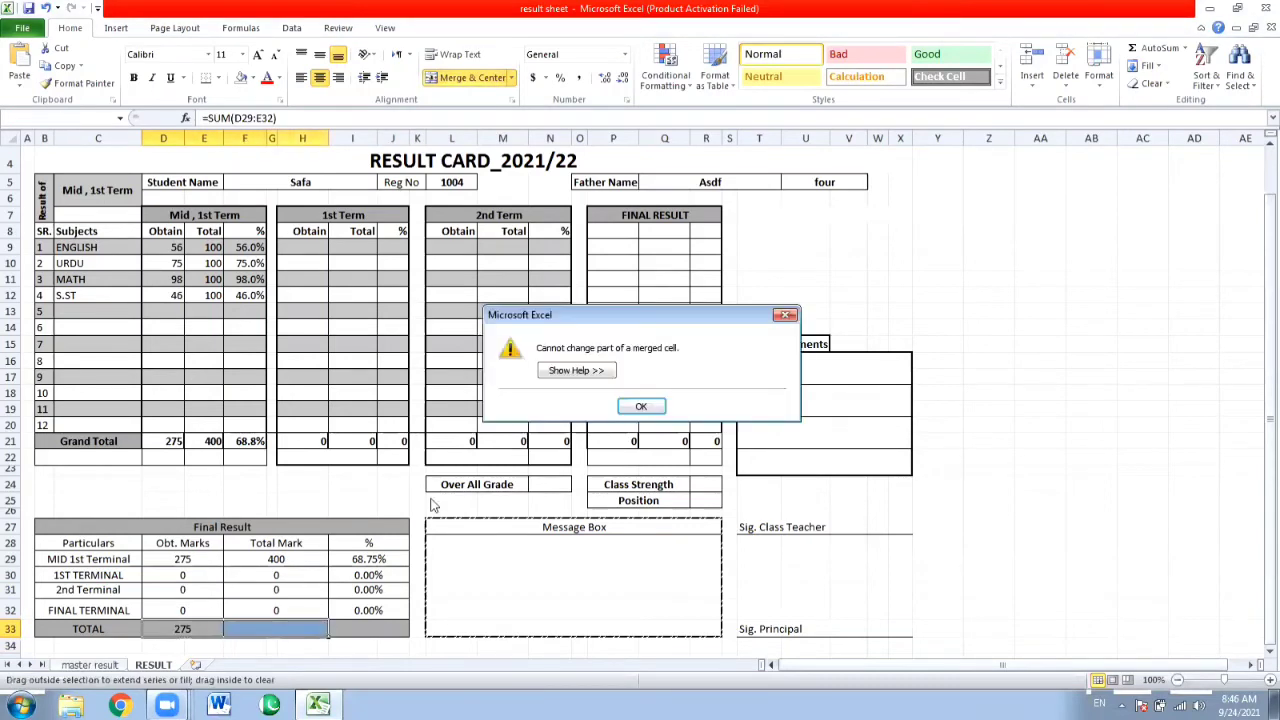
click(656, 412)
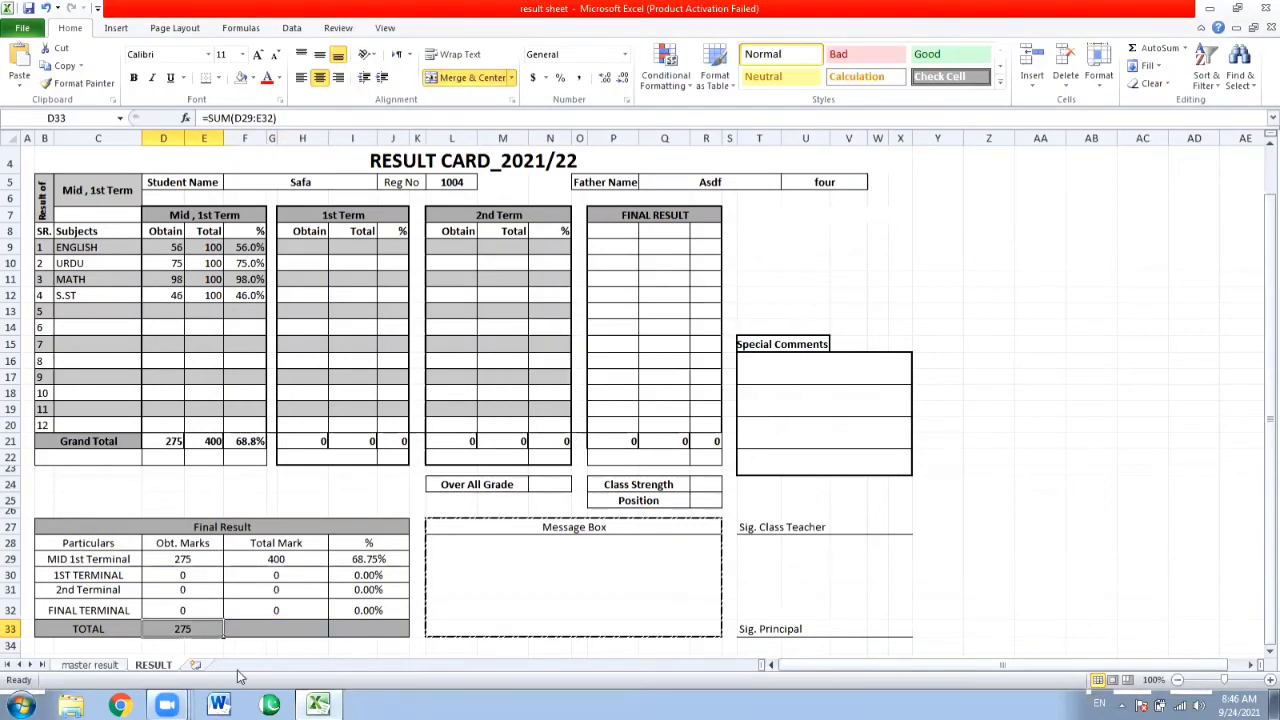
Total the Total Mark values of the four terminal rows in TOTAL row cell F33 with a SUM formula.
click(274, 610)
click(256, 630)
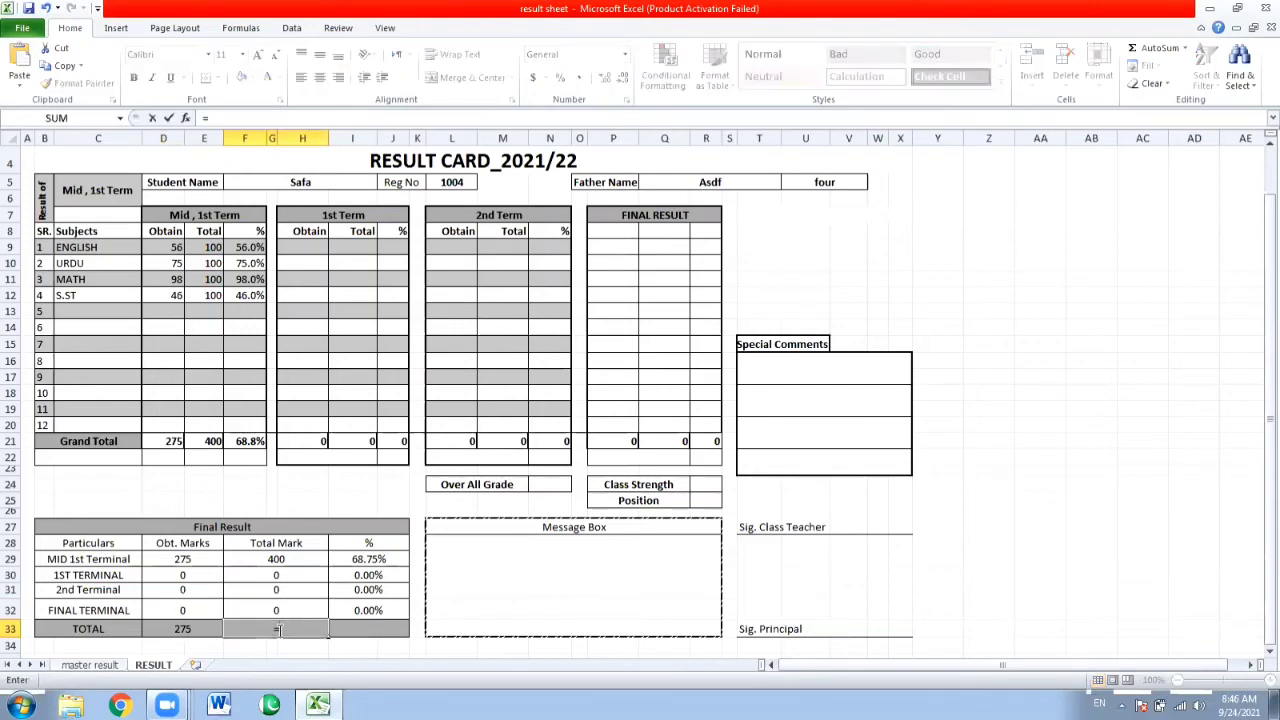
text(=SUM()
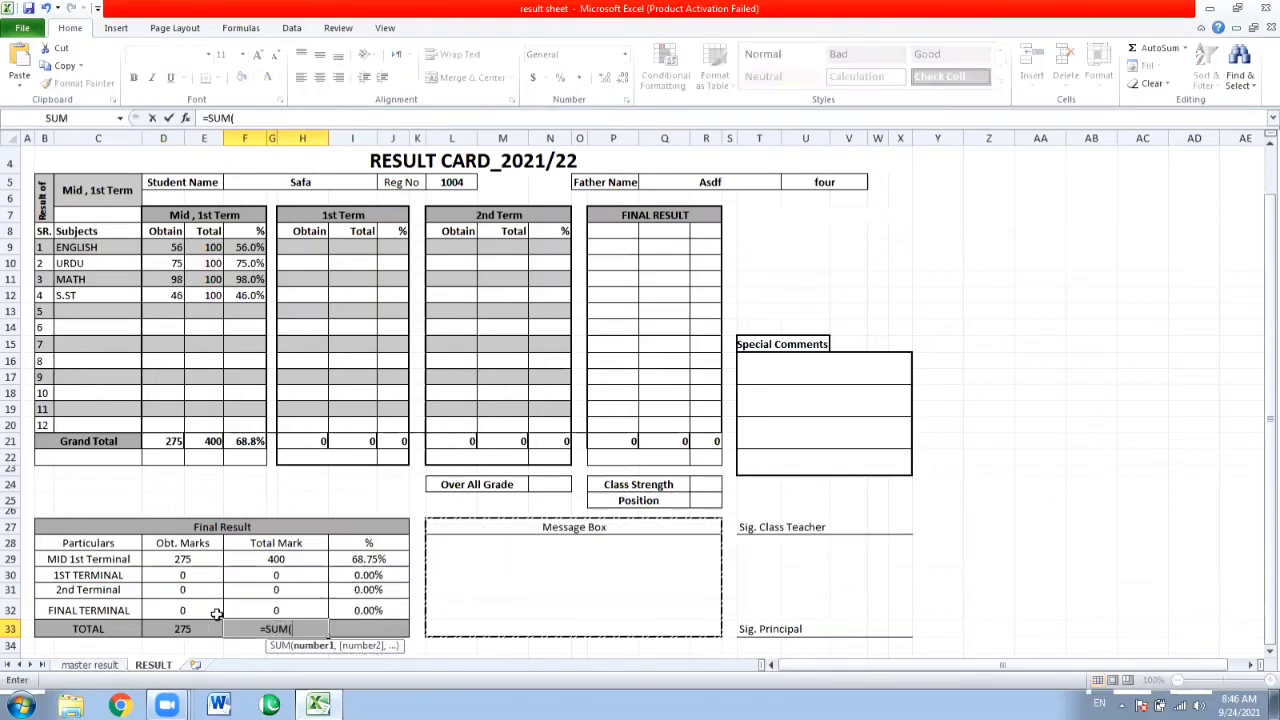
drag(254, 557, 262, 580)
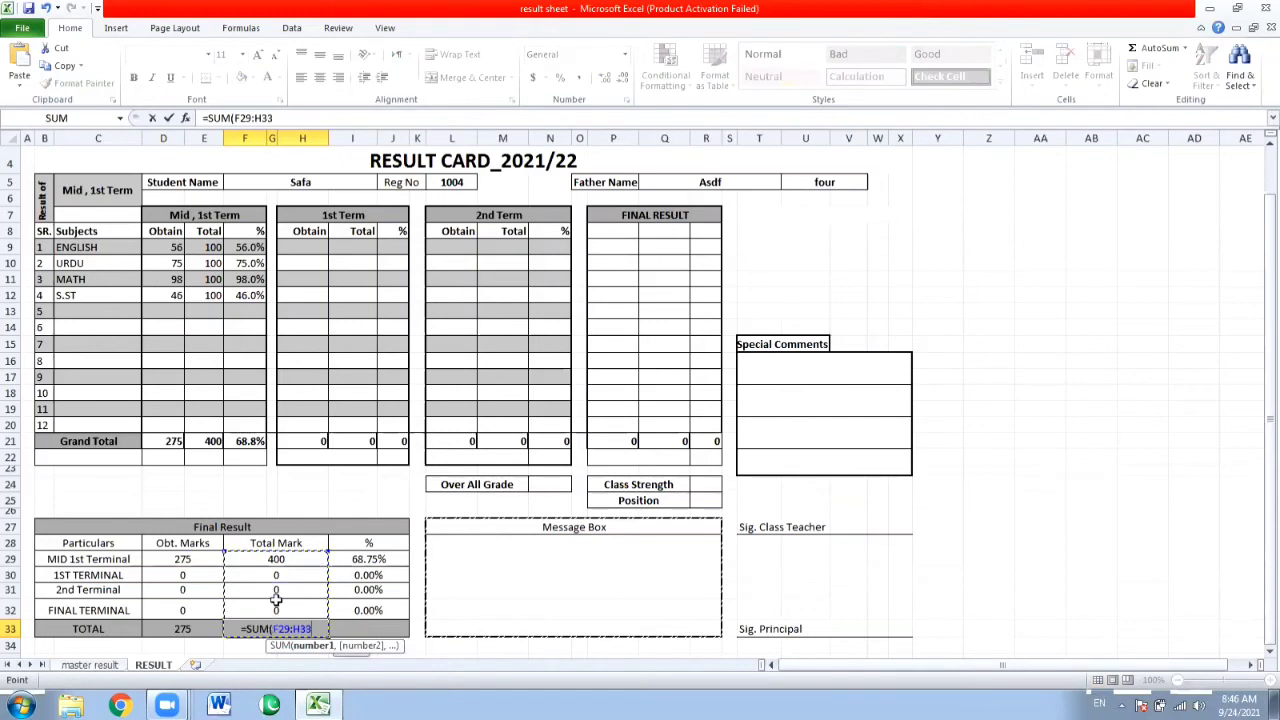
key(Return)
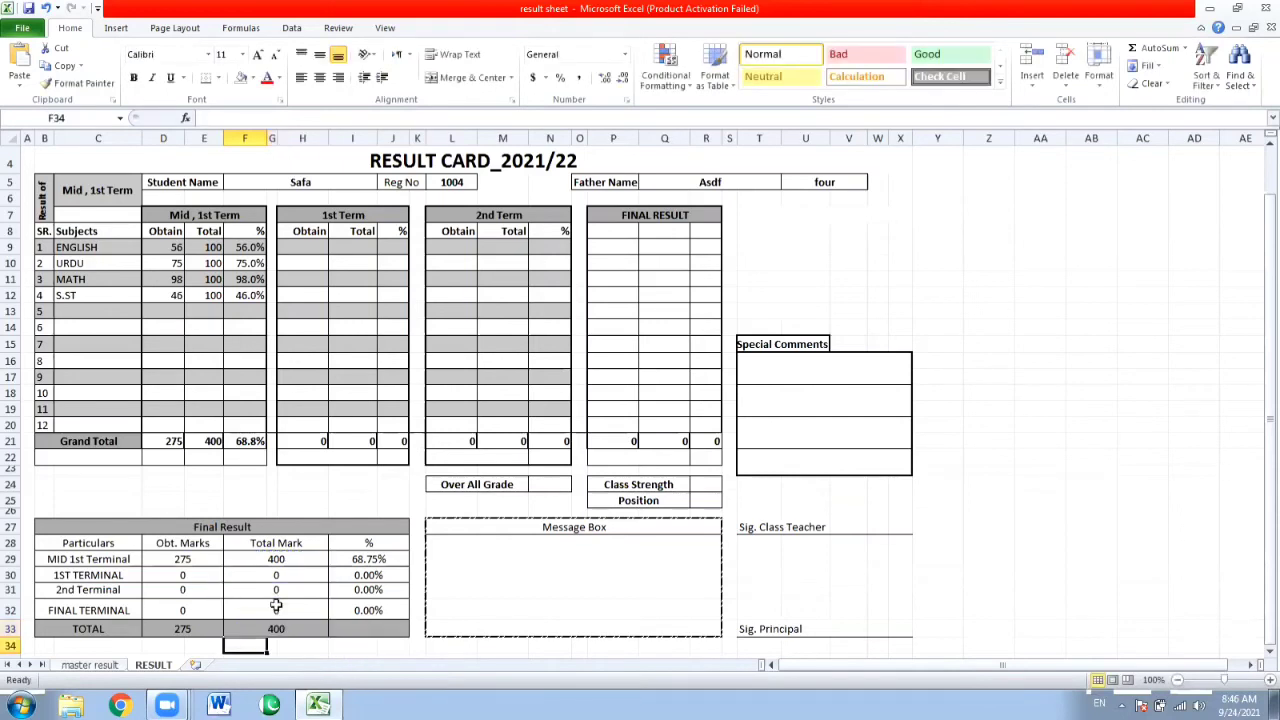
Calculate the overall percentage in TOTAL row cell I33 with =D33/F33.
key(Up)
key(Right)
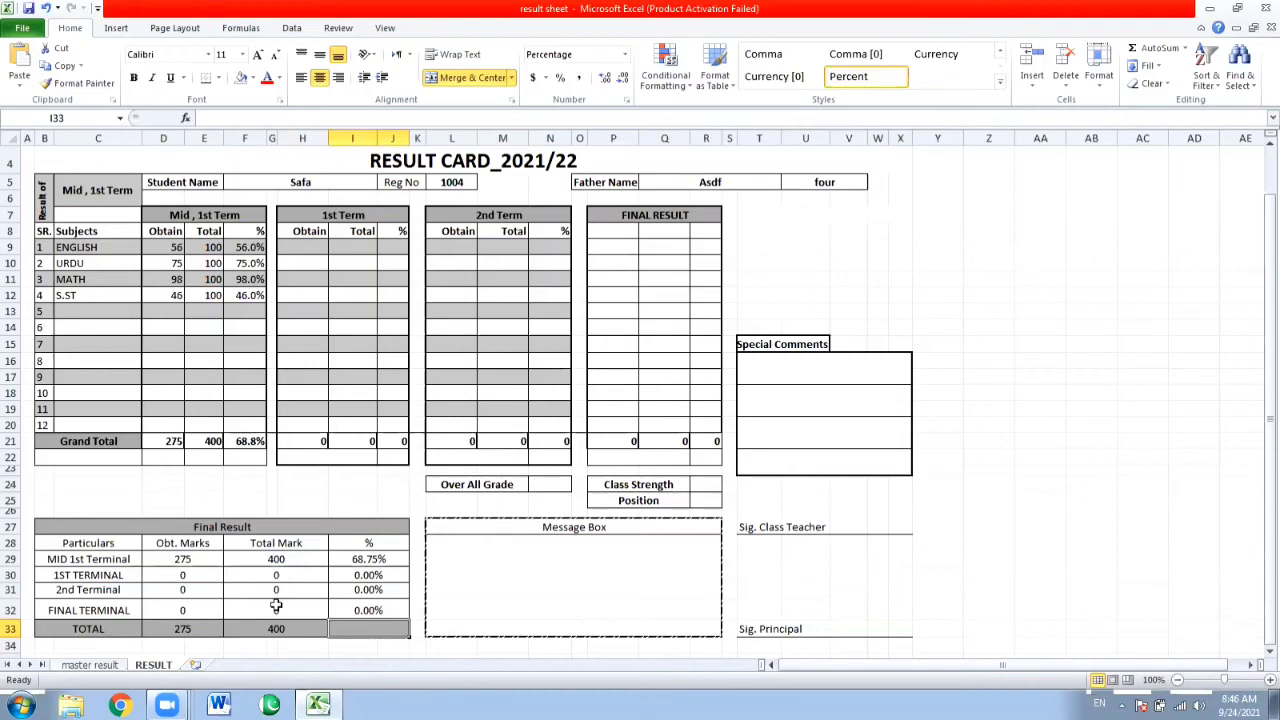
text(=)
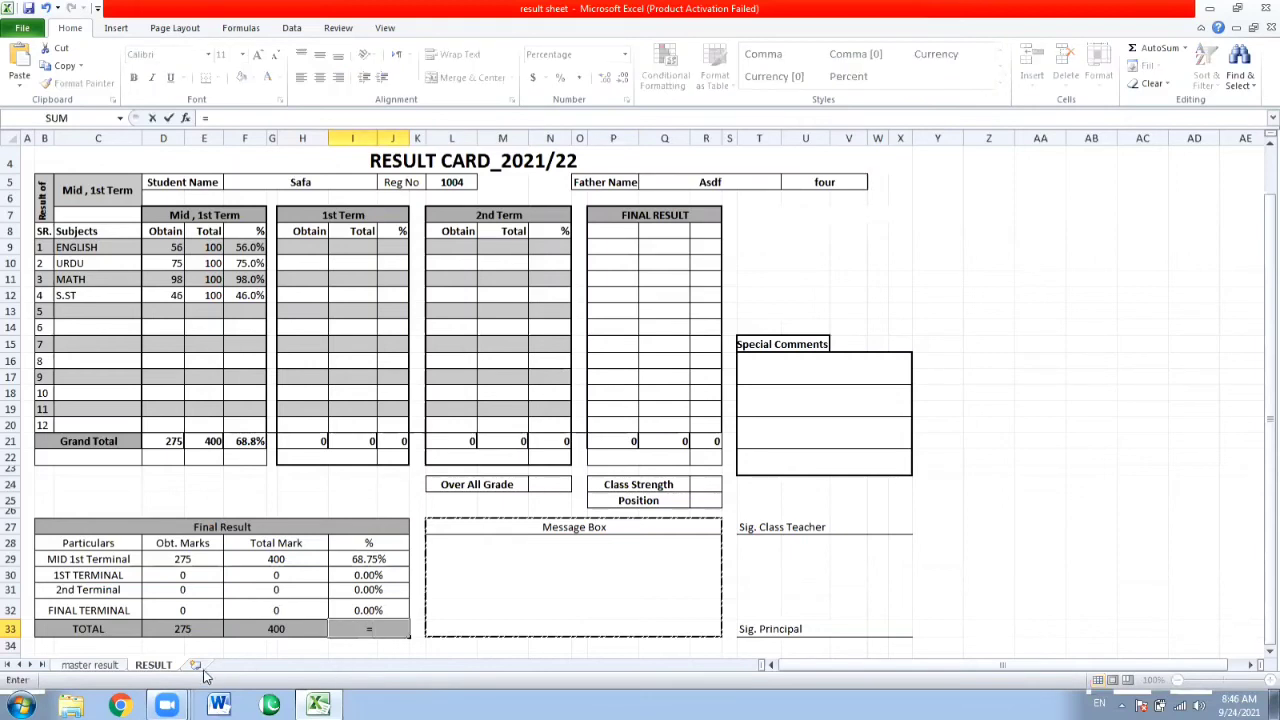
click(192, 626)
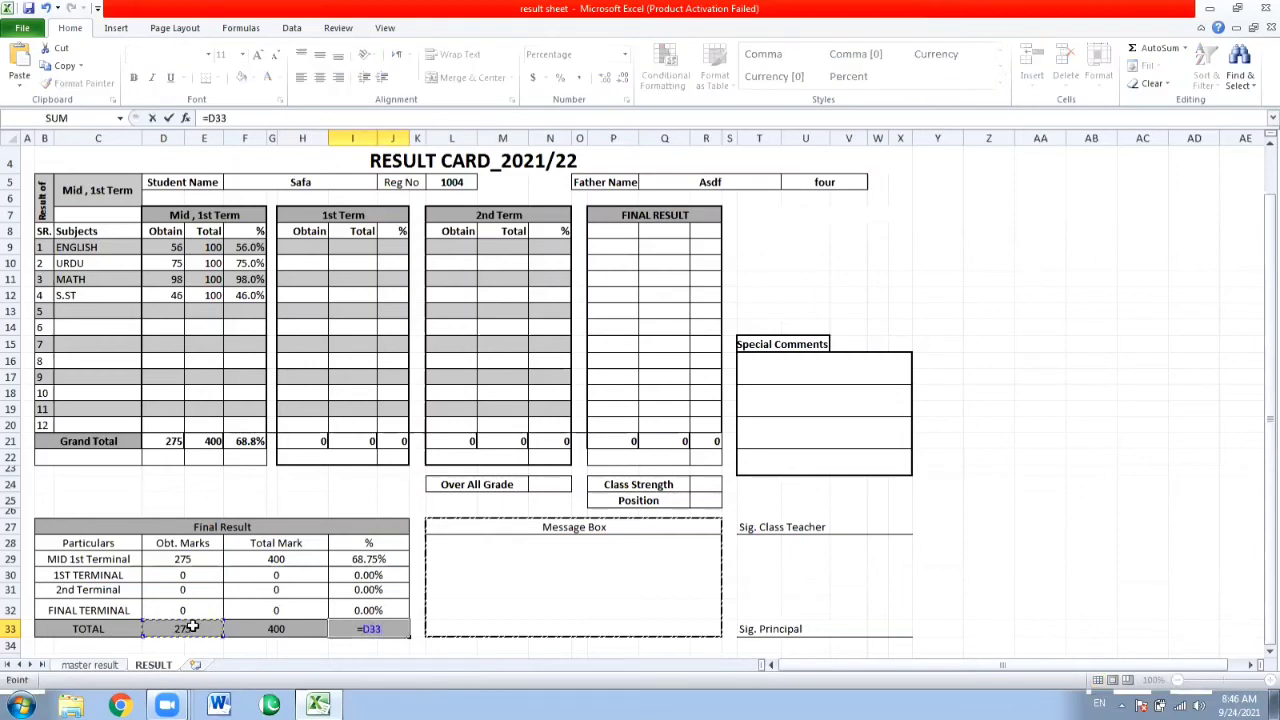
text(/)
click(254, 626)
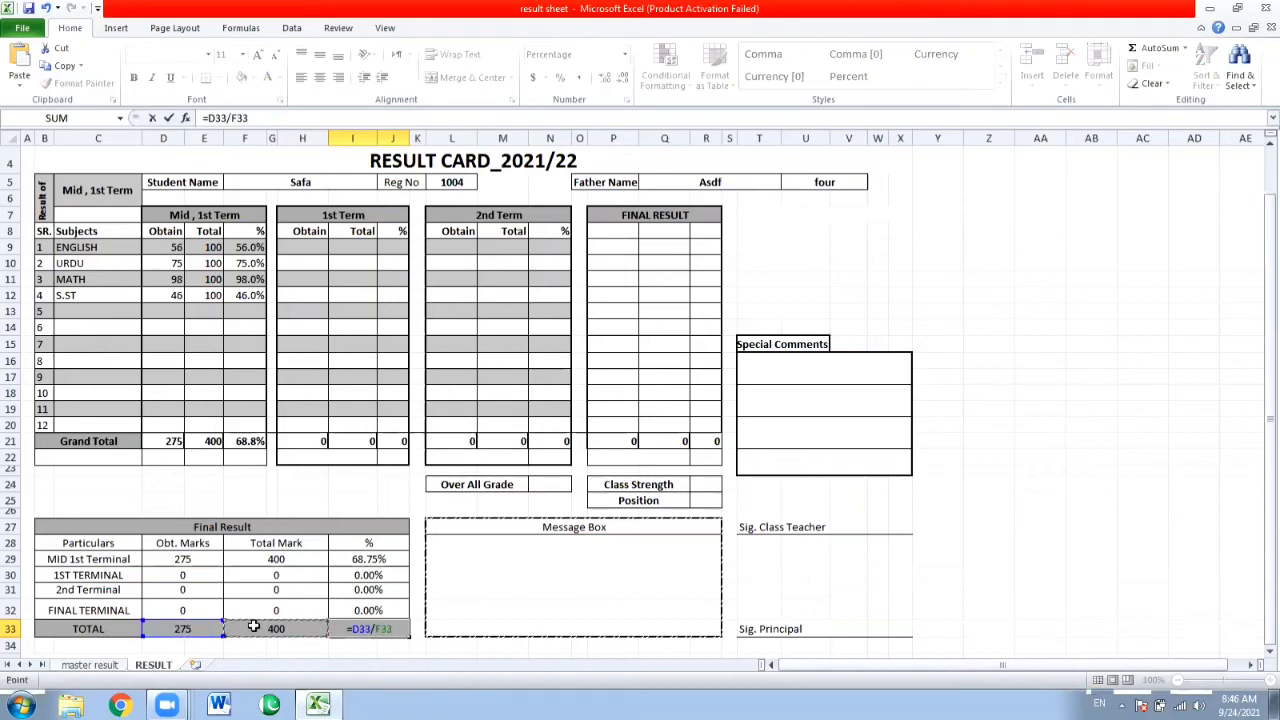
key(Return)
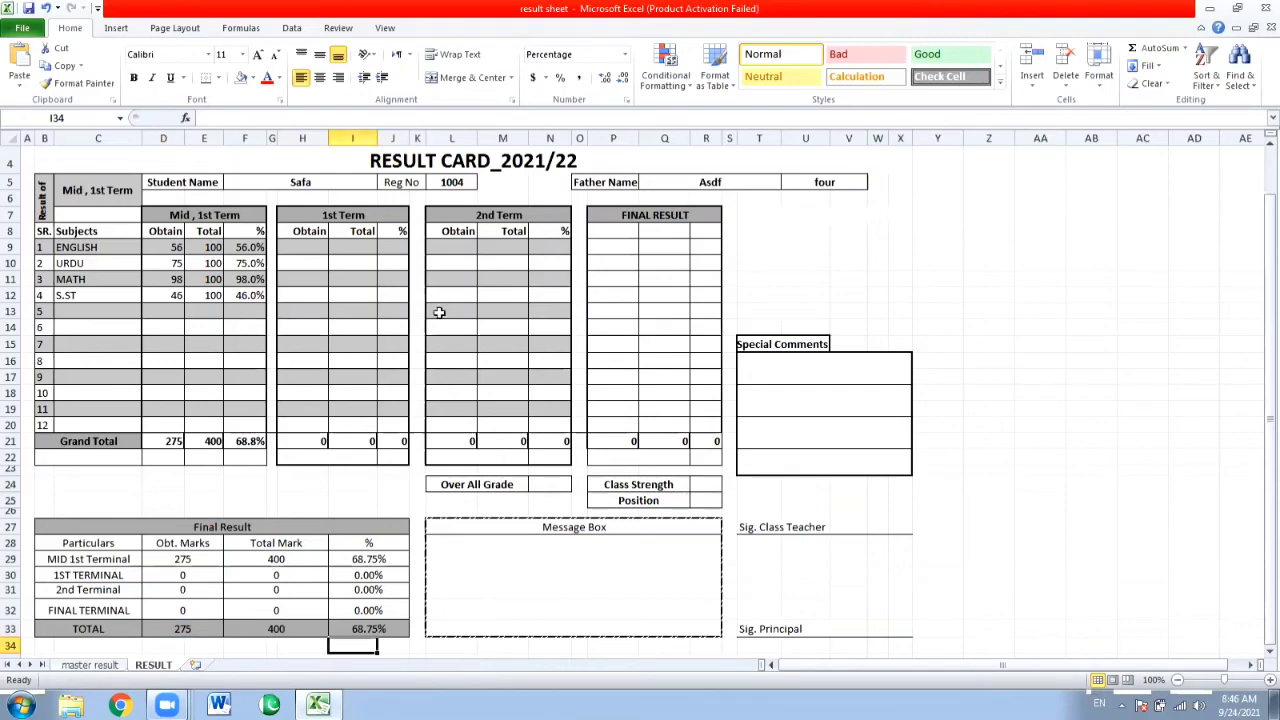
Check the result card in the print preview and return to the sheet.
key(ctrl+p)
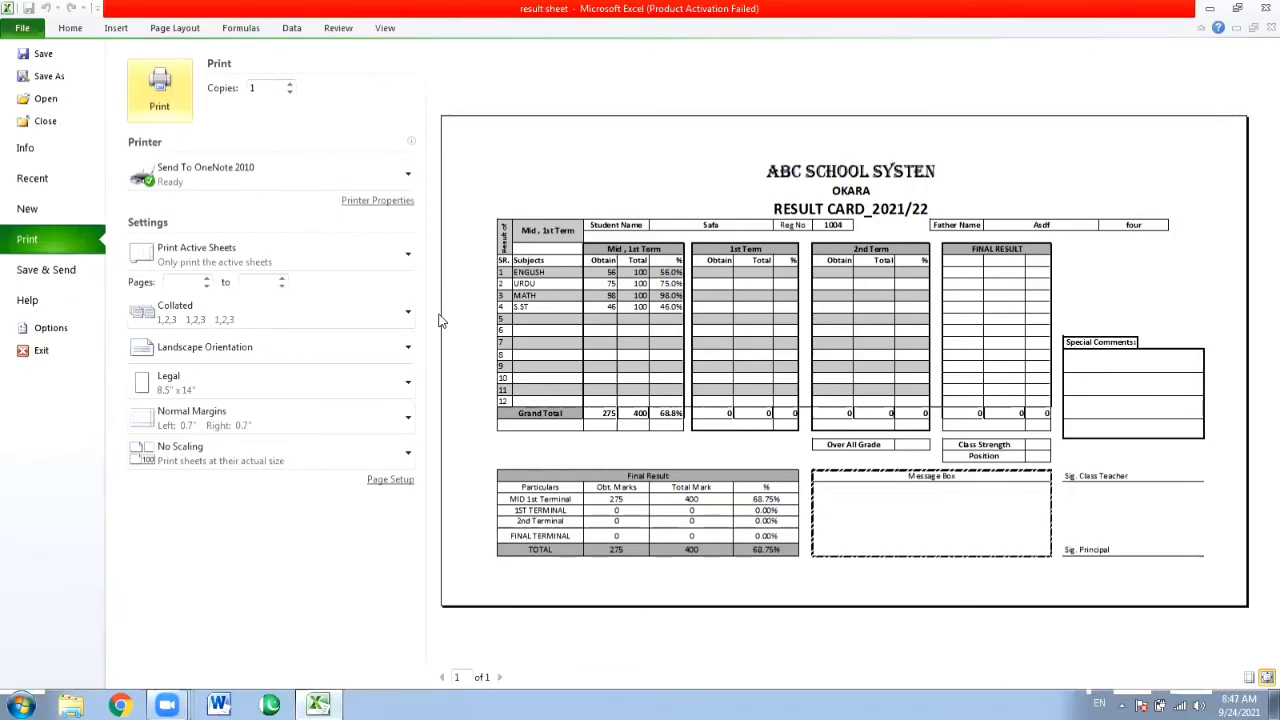
click(20, 30)
click(508, 612)
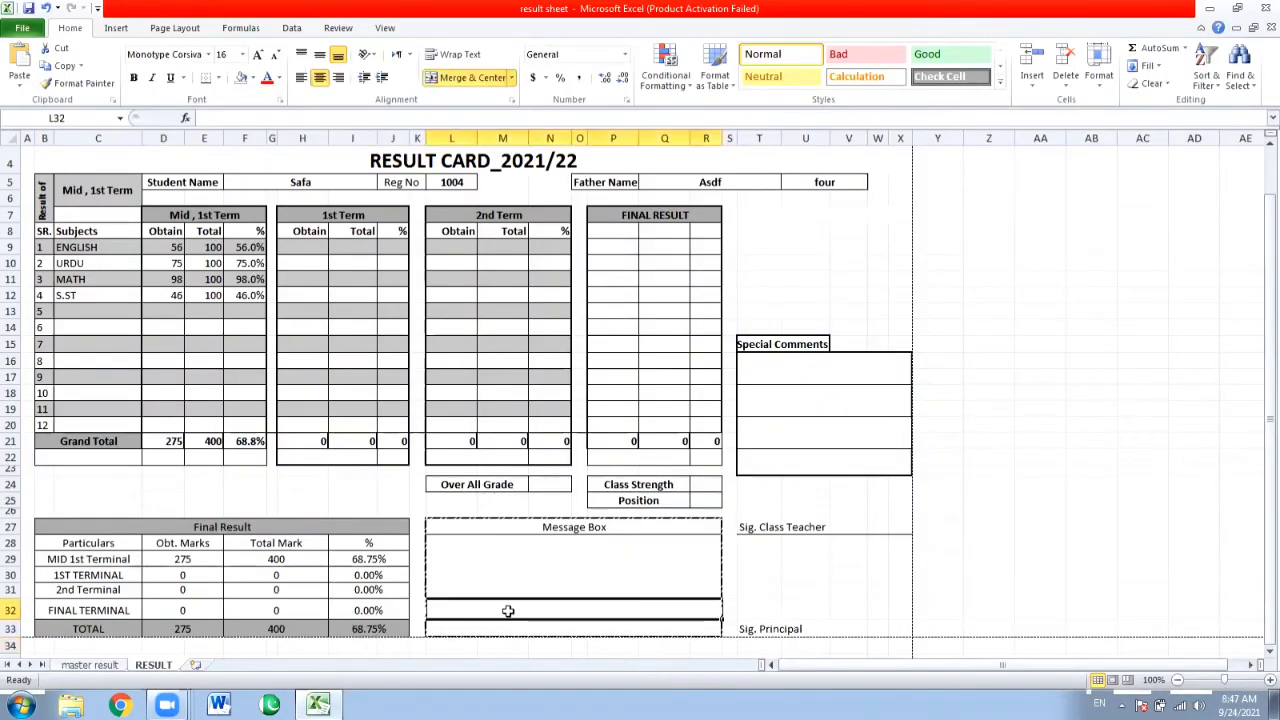
click(514, 588)
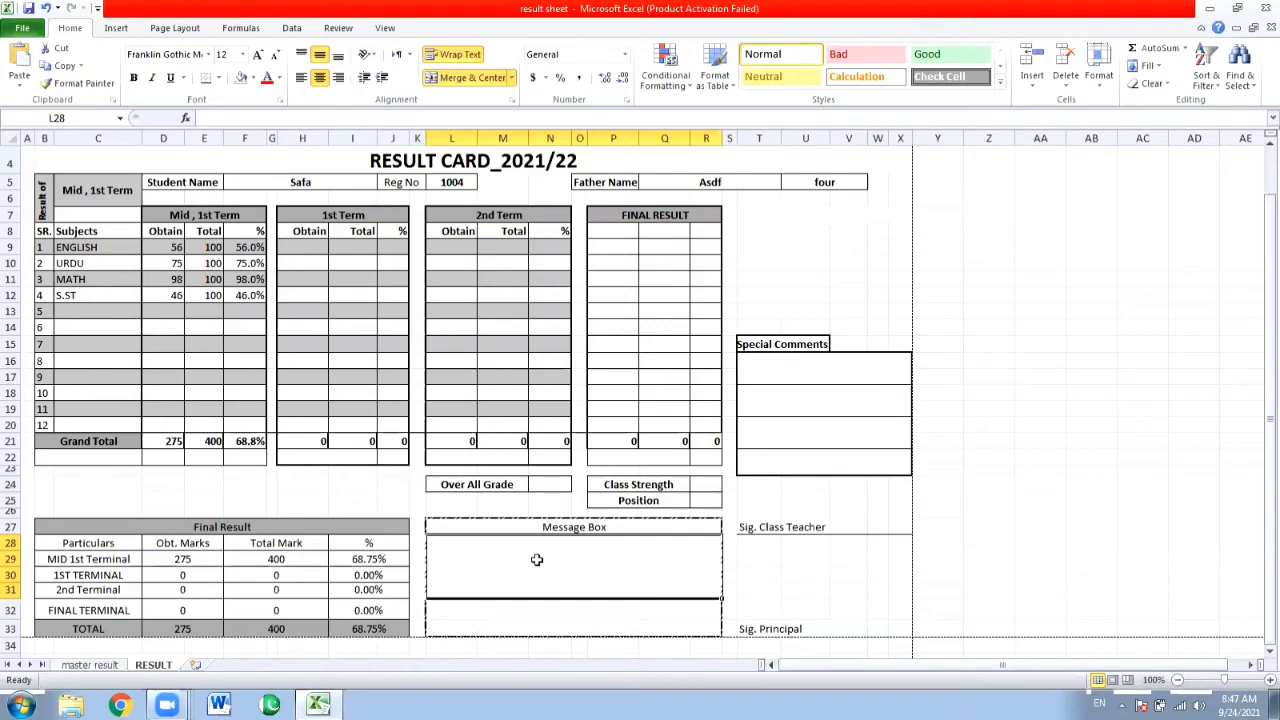
click(541, 482)
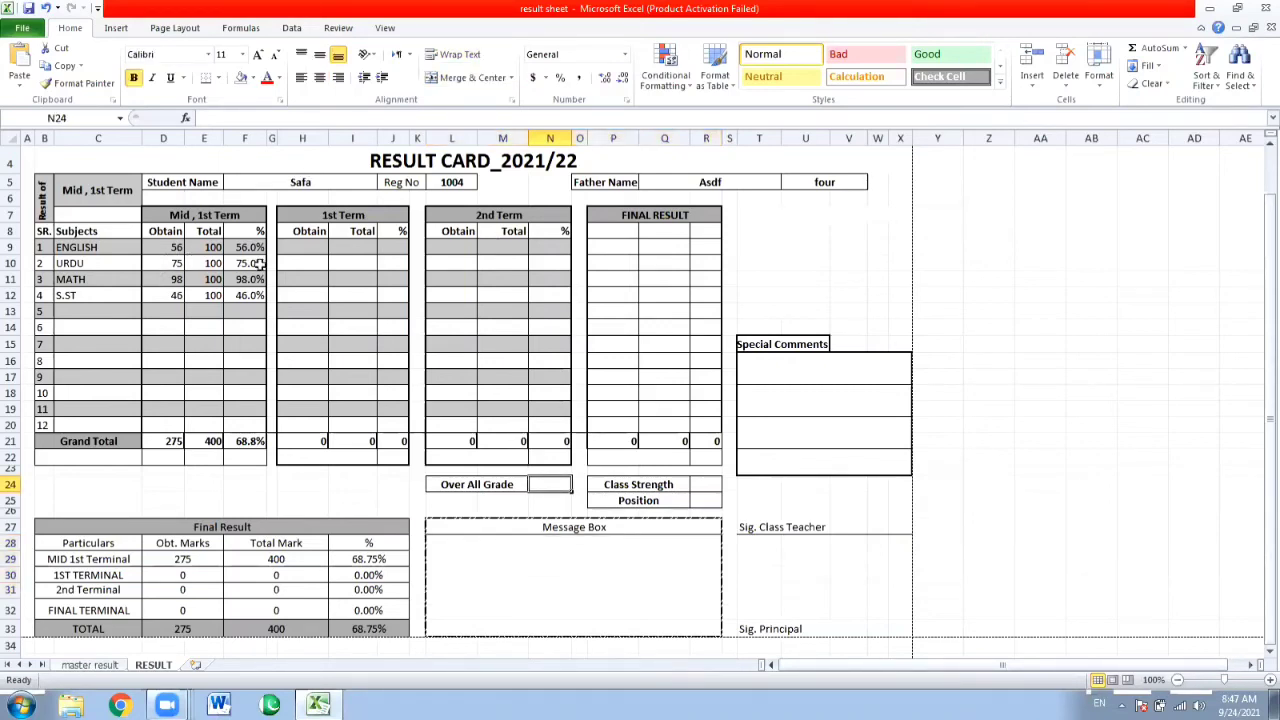
click(305, 246)
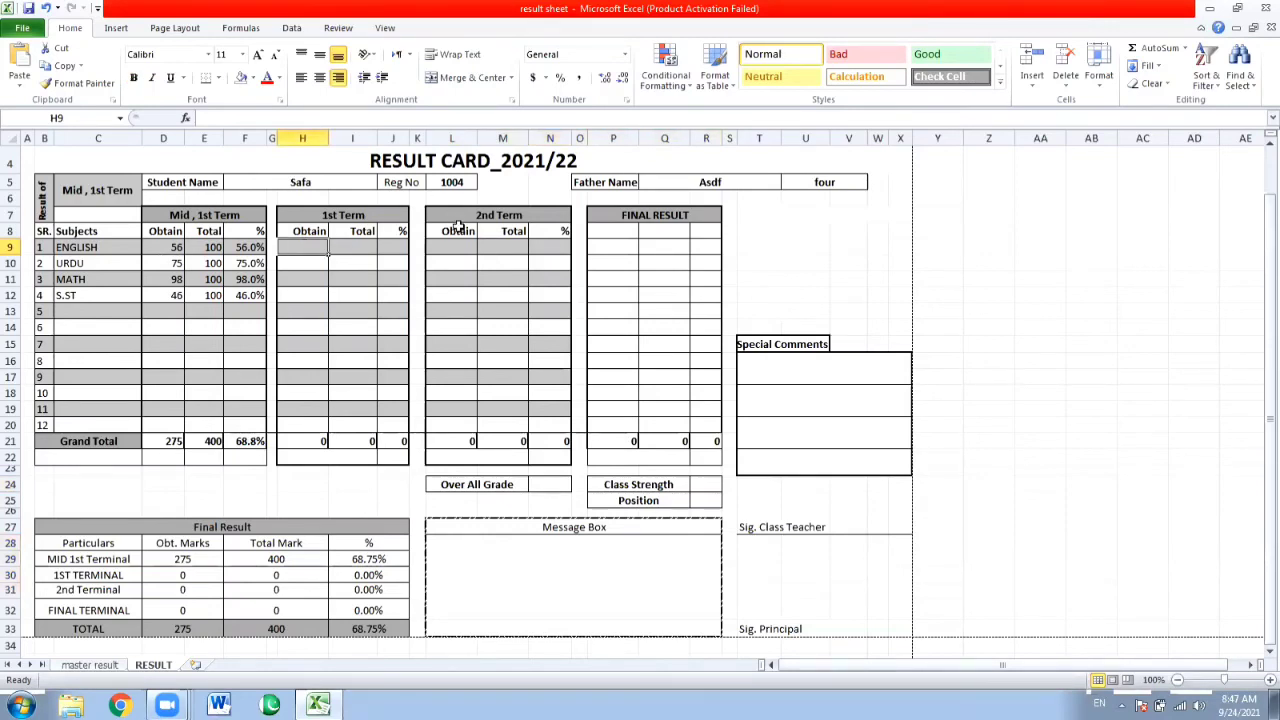
Copy the Obtain, Total and % headers of the 2nd Term block into the FINAL RESULT header cells P8:R8.
drag(459, 228, 534, 231)
key(ctrl+c)
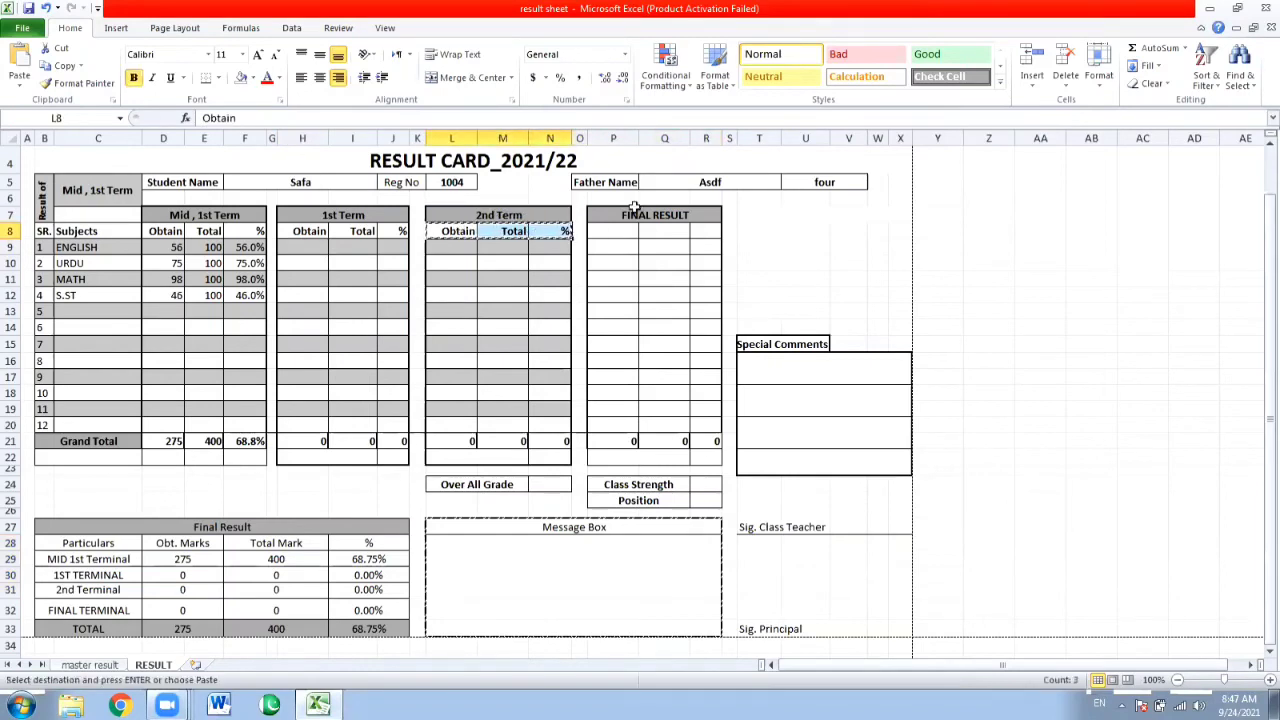
drag(634, 232, 700, 231)
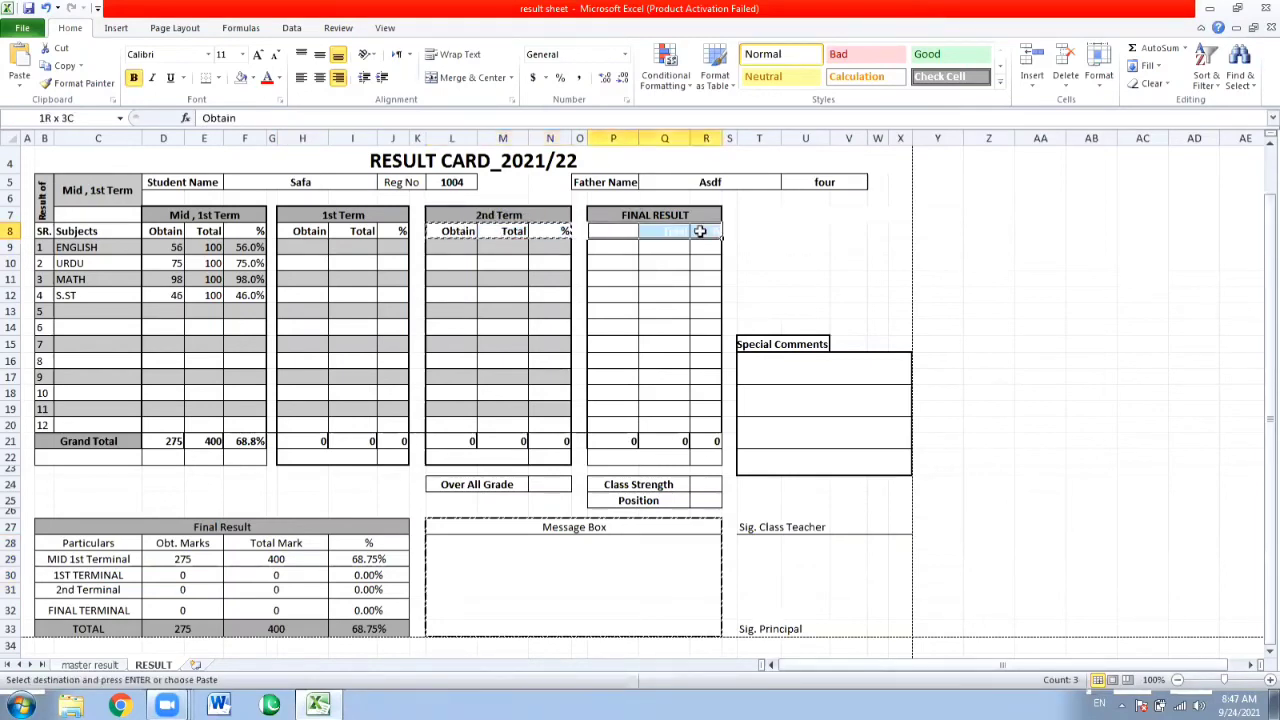
key(ctrl+v)
click(655, 274)
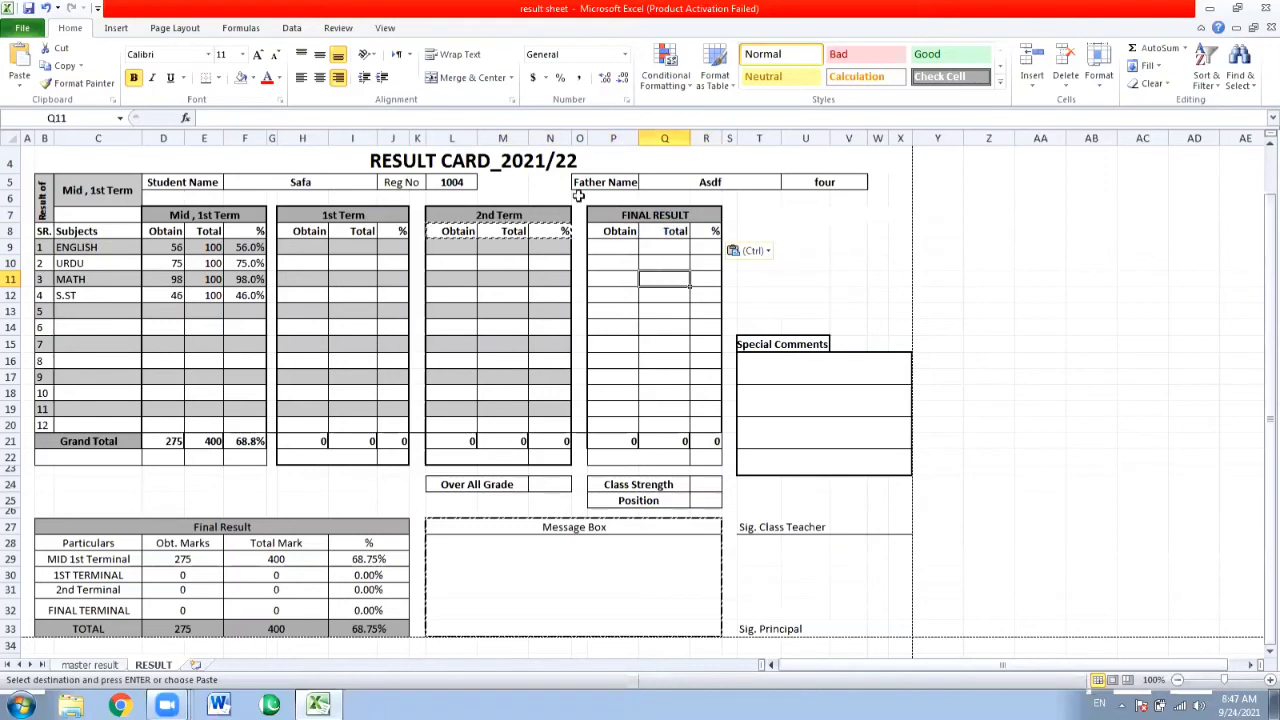
key(Escape)
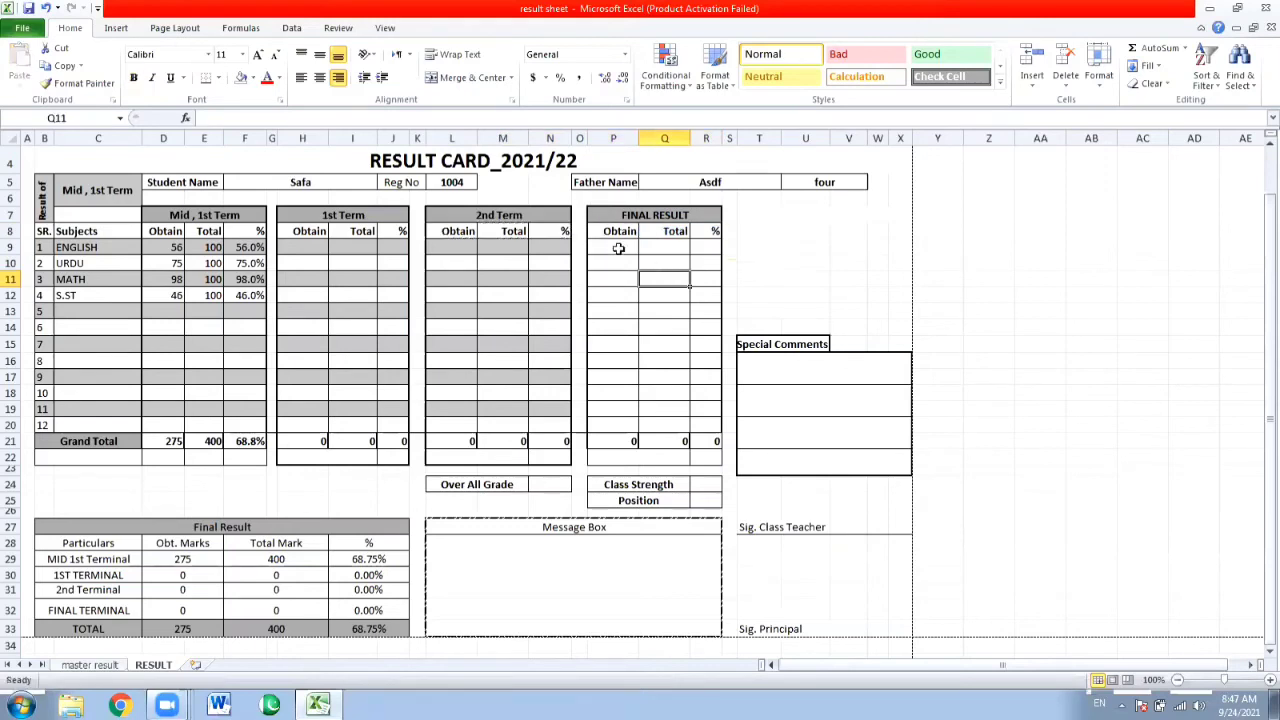
Shade the FINAL RESULT cells P to R grey in rows 9, 11 and 13, matching the banding of the term blocks.
drag(620, 248, 705, 248)
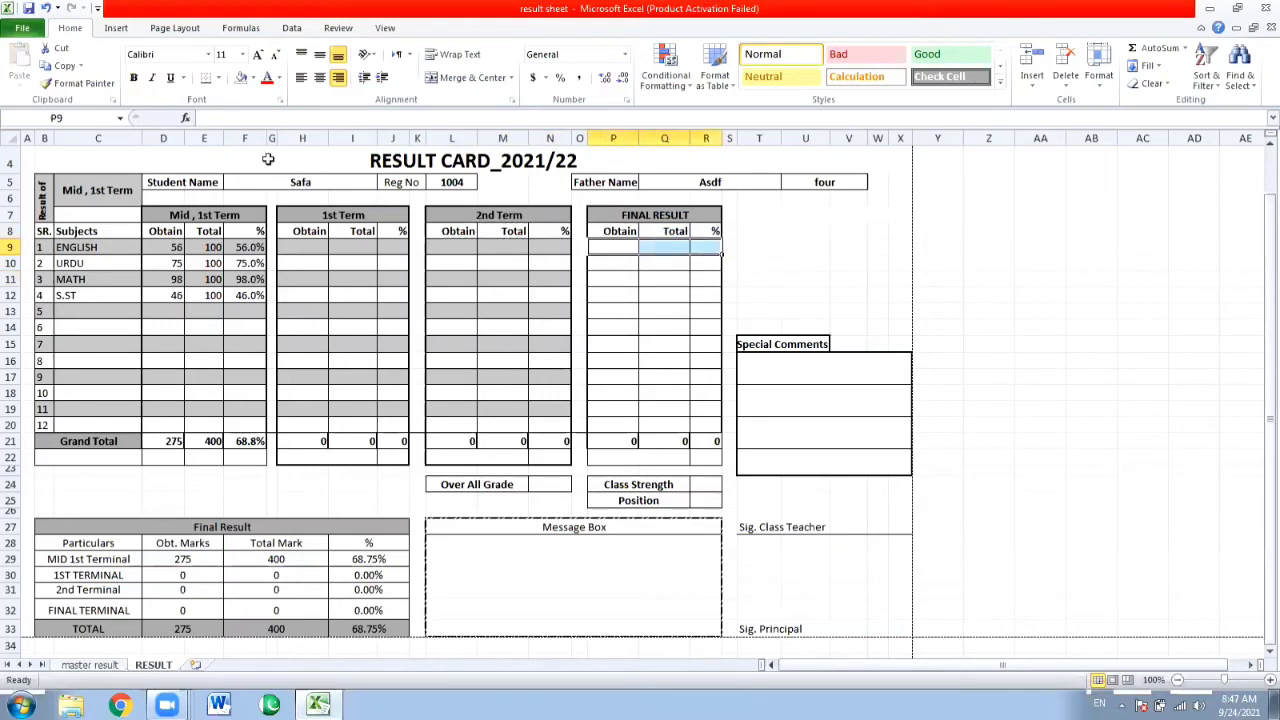
click(253, 79)
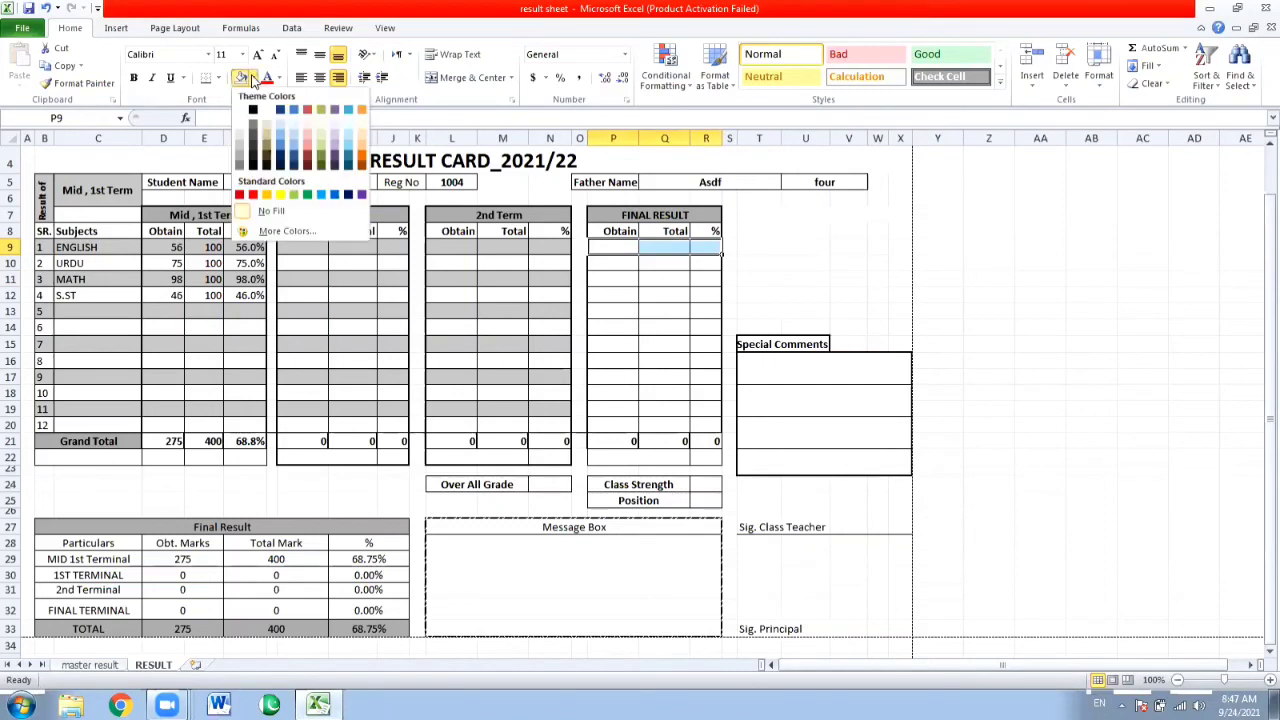
click(242, 141)
drag(615, 286, 700, 279)
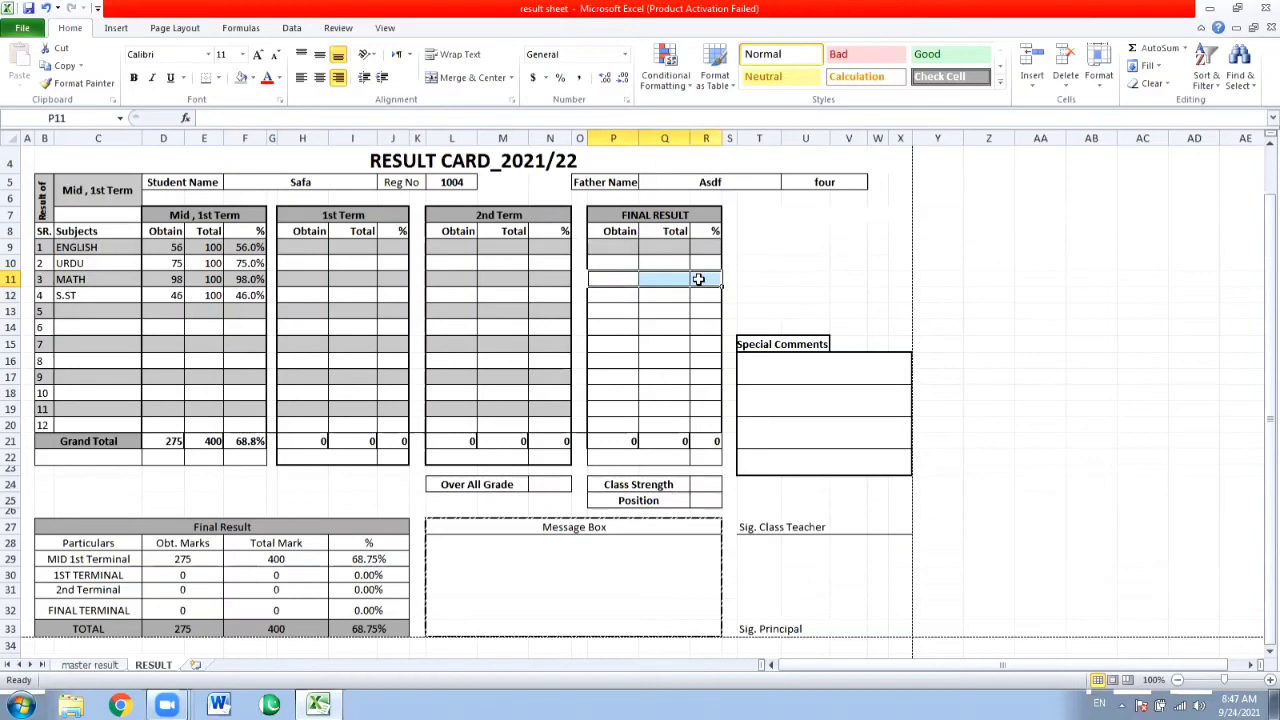
click(242, 78)
drag(614, 310, 698, 310)
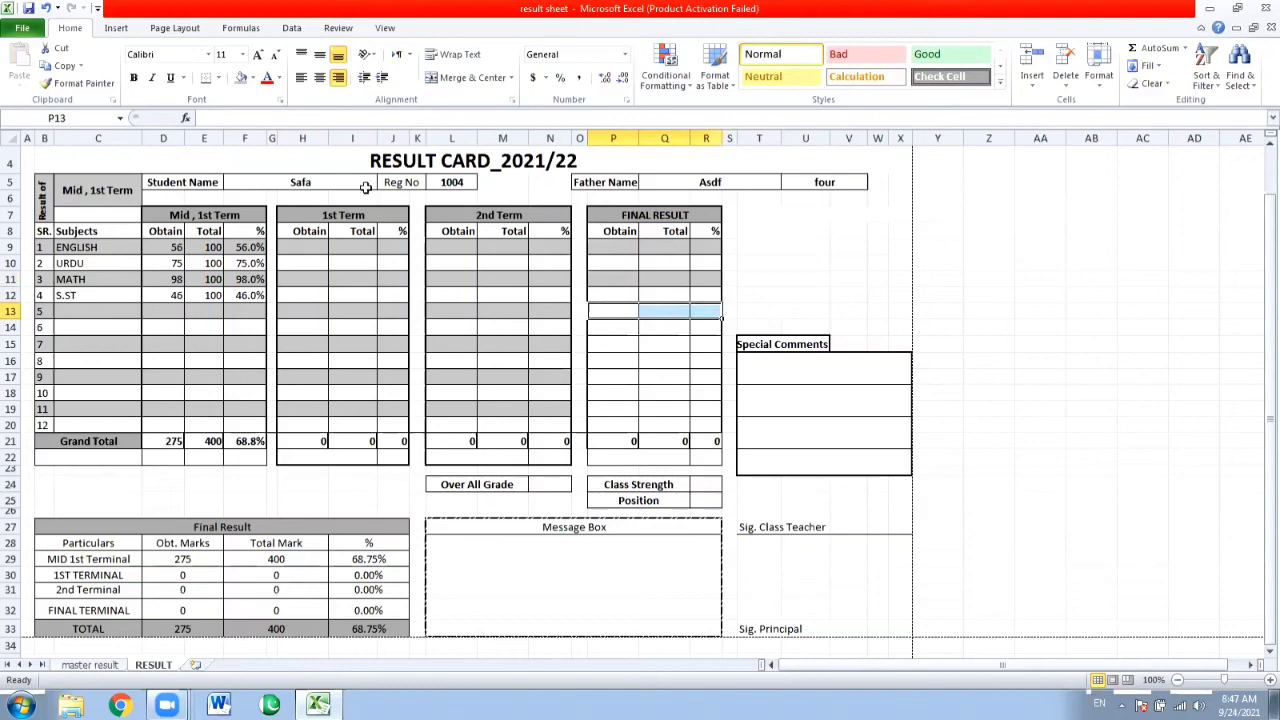
click(242, 78)
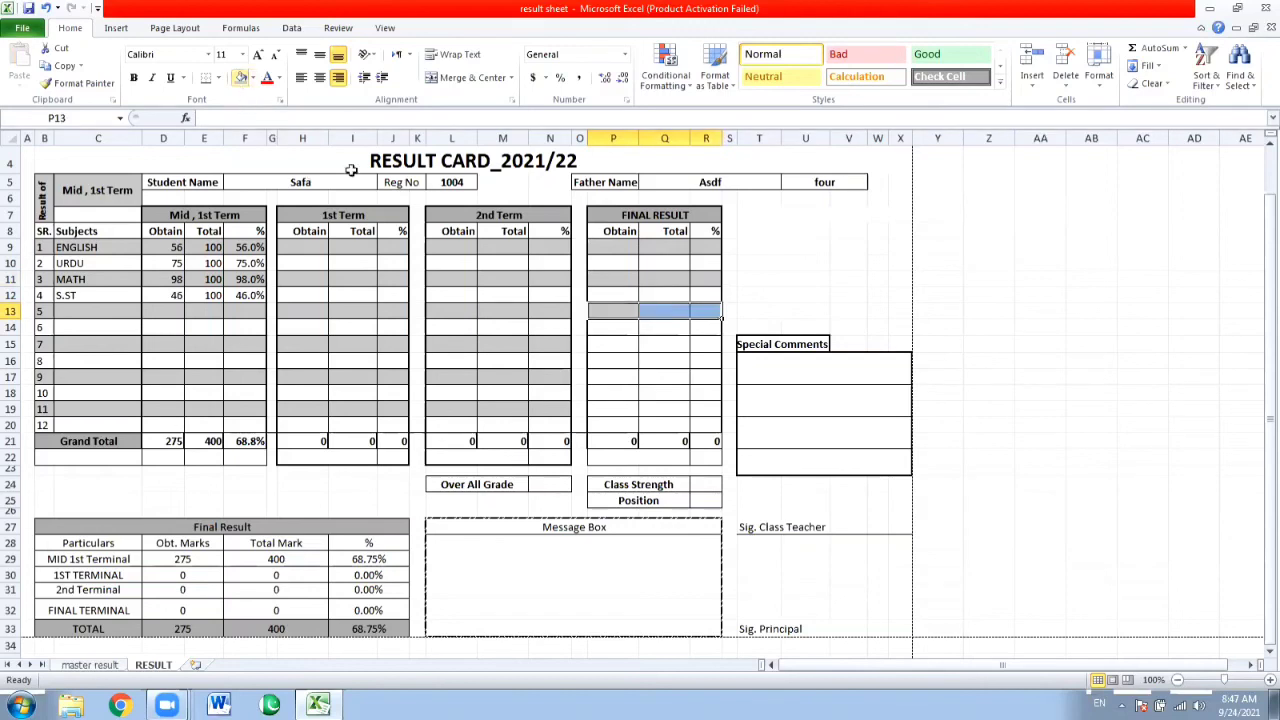
Continue the grey banding in FINAL RESULT by filling P15:R15 and P17:R17.
double_click(604, 351)
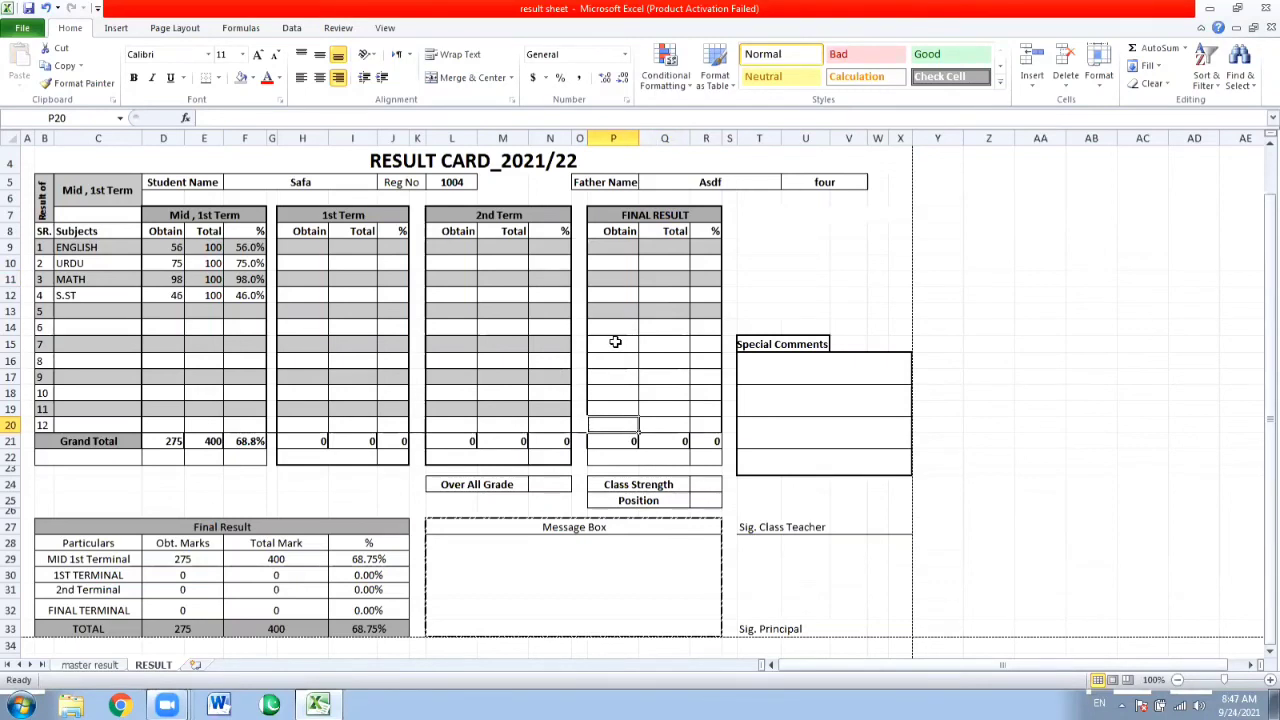
drag(615, 342, 705, 350)
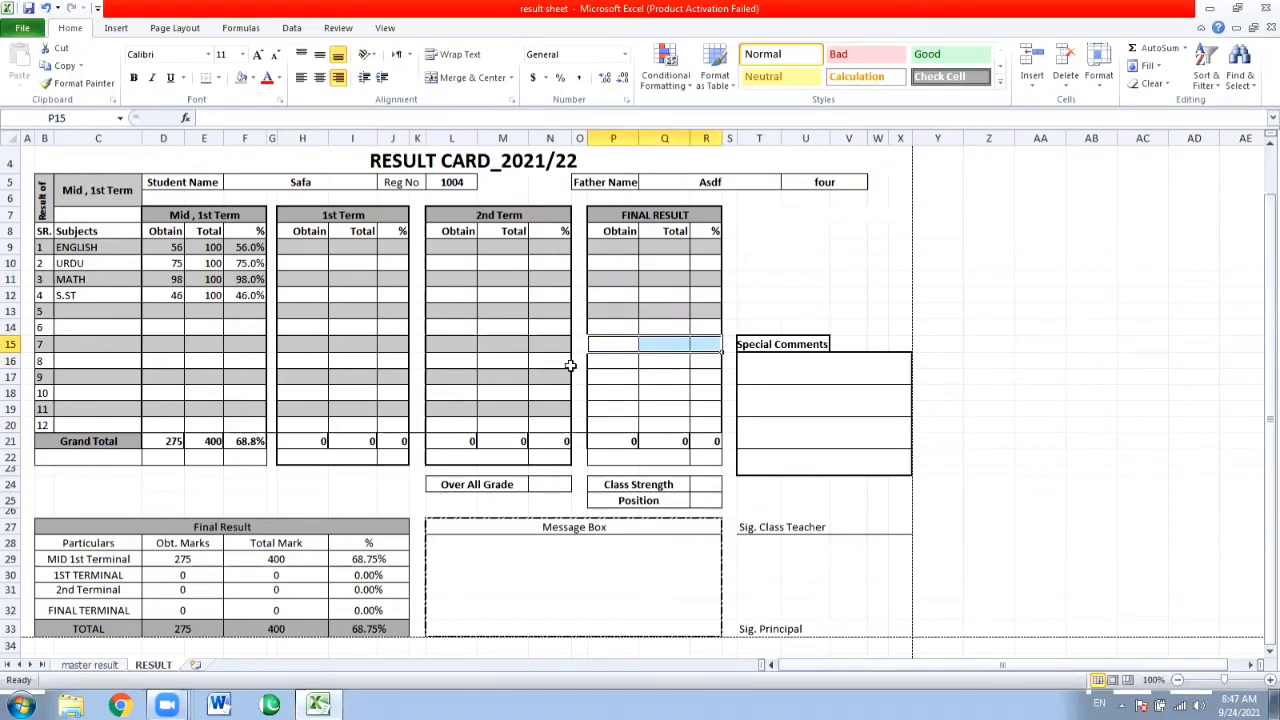
drag(612, 376, 697, 376)
click(243, 78)
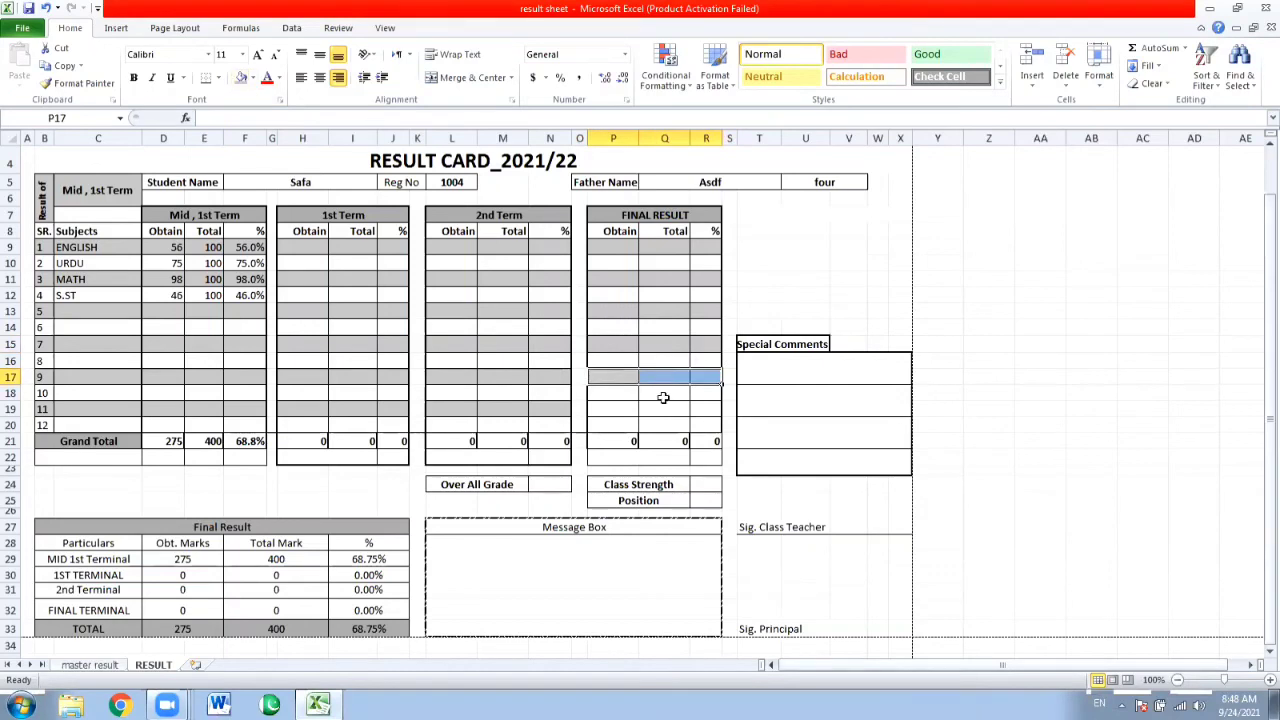
drag(634, 409, 711, 421)
drag(711, 421, 682, 410)
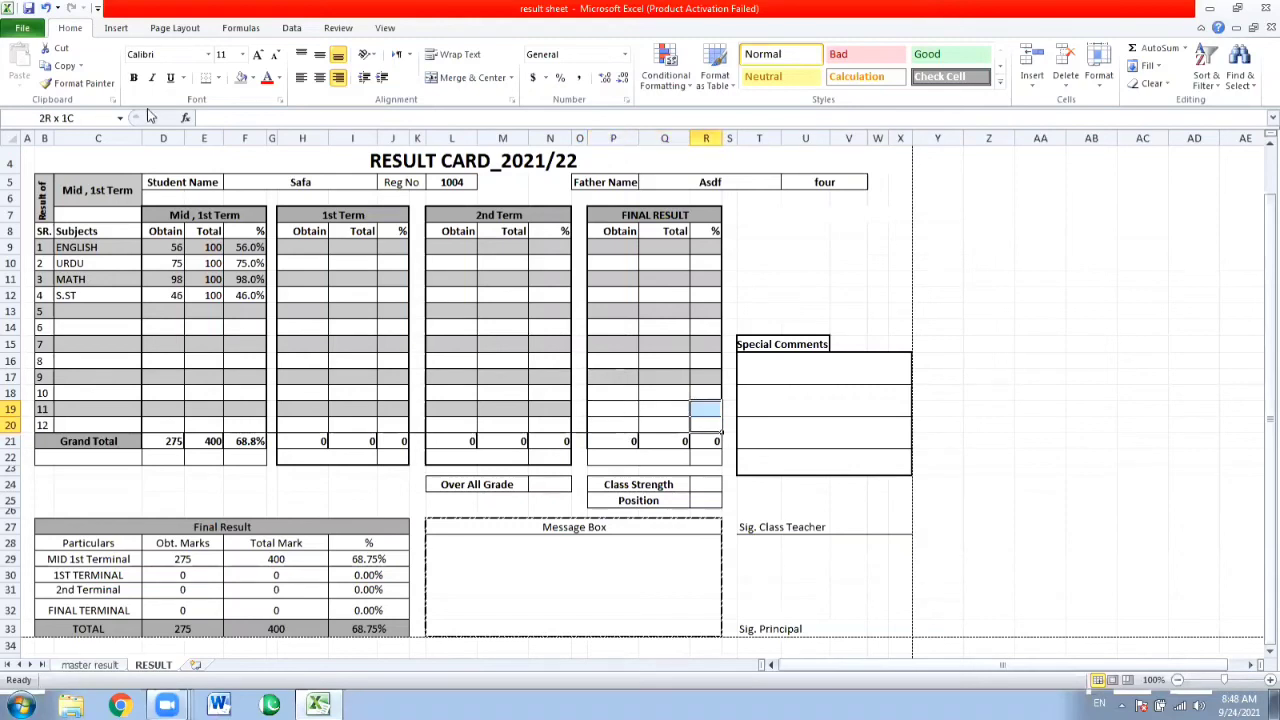
key(Left)
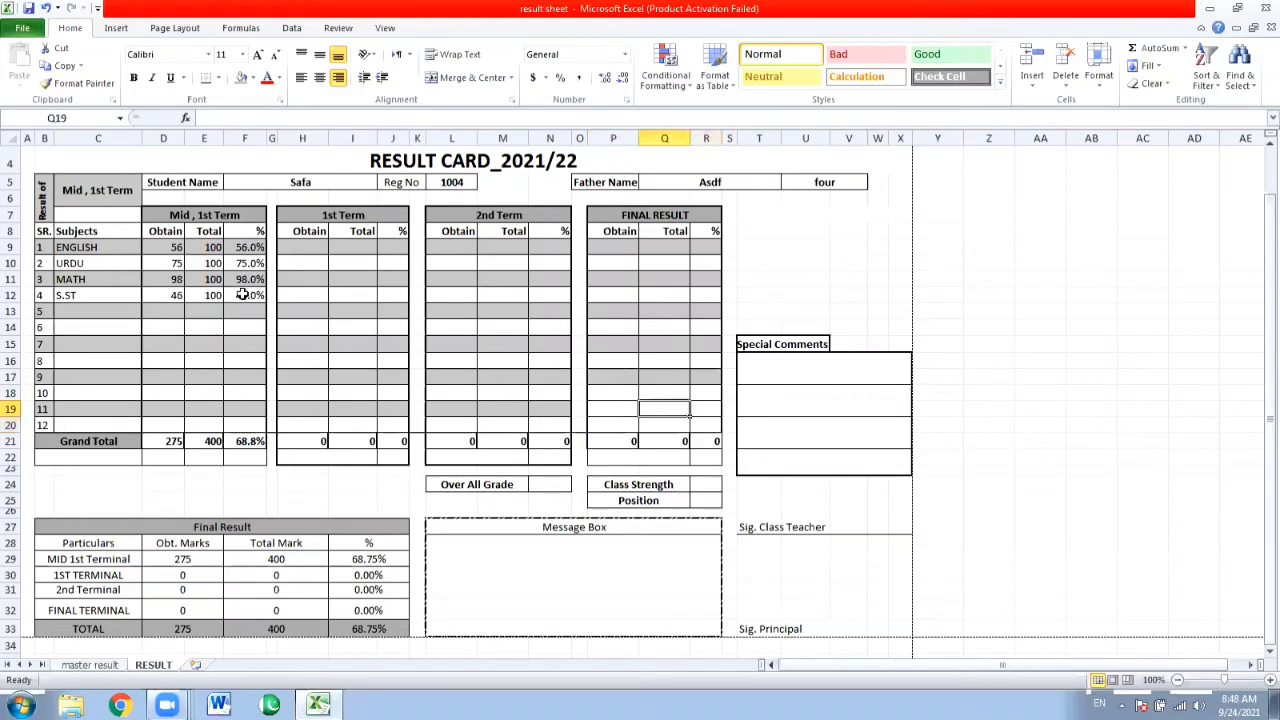
Clear the S.ST percentage cell F12 and recalculate it with the formula =D12/E12.
click(243, 295)
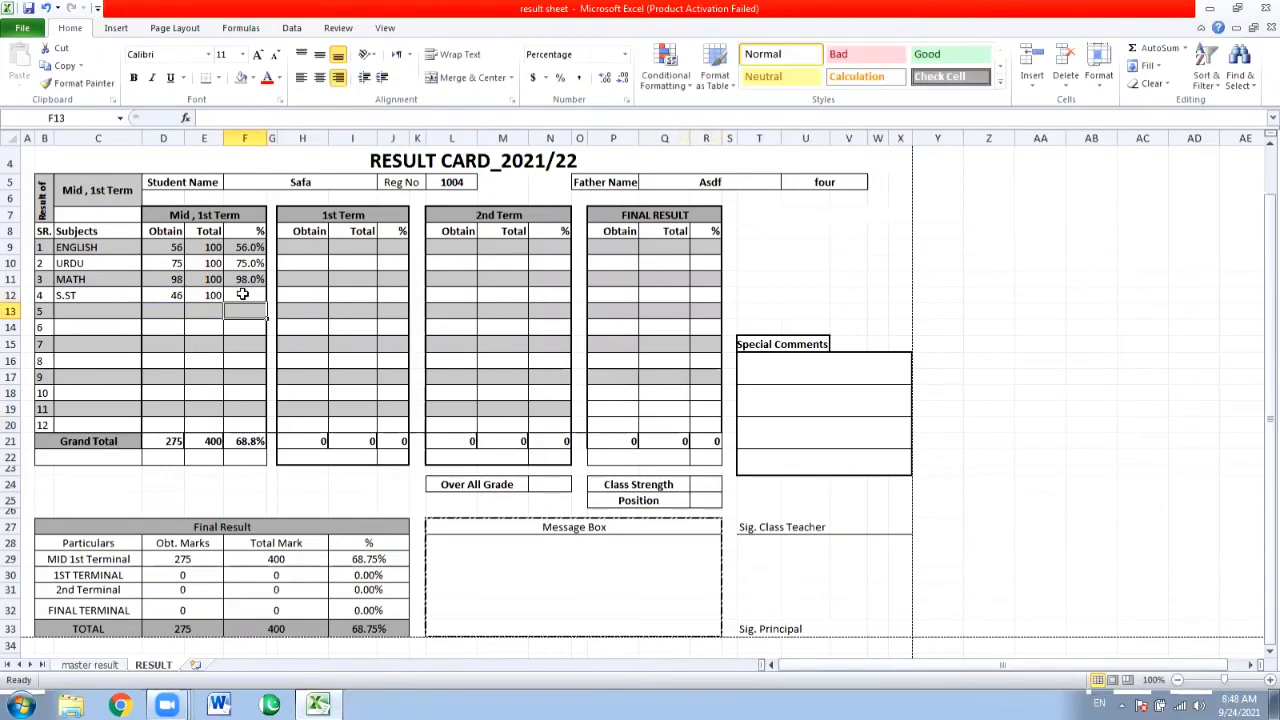
key(Delete)
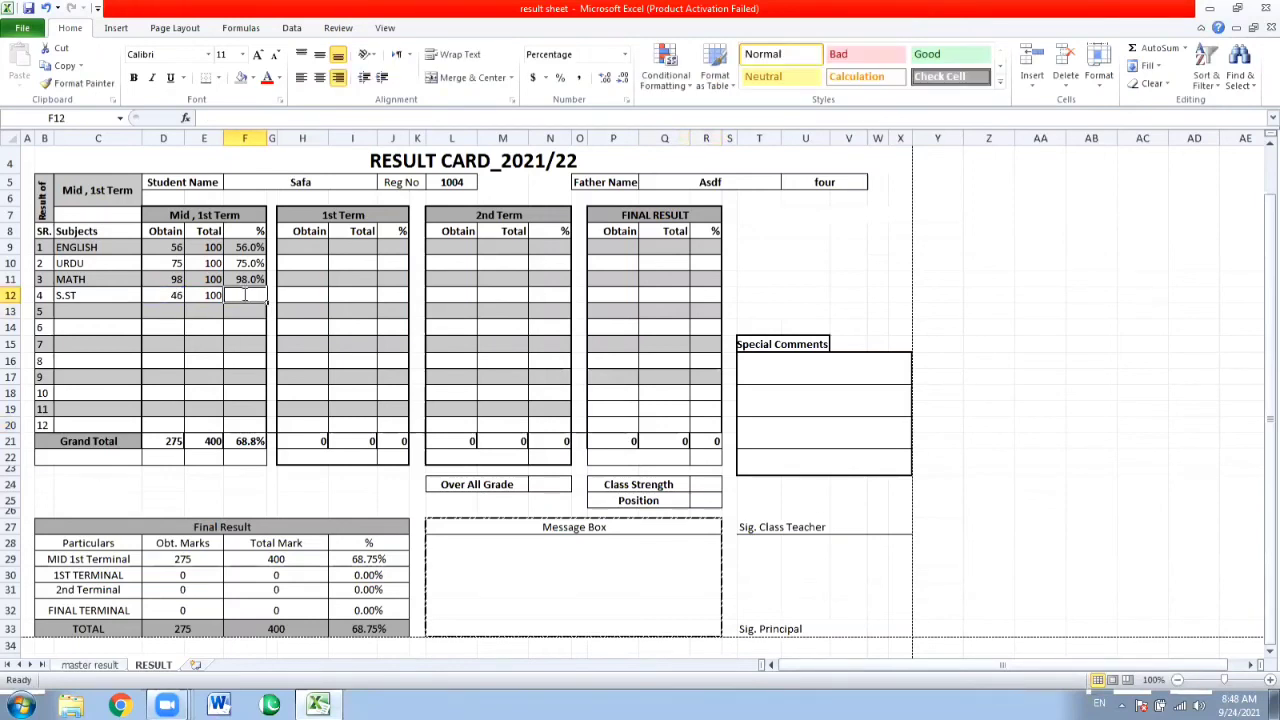
text(=)
click(175, 297)
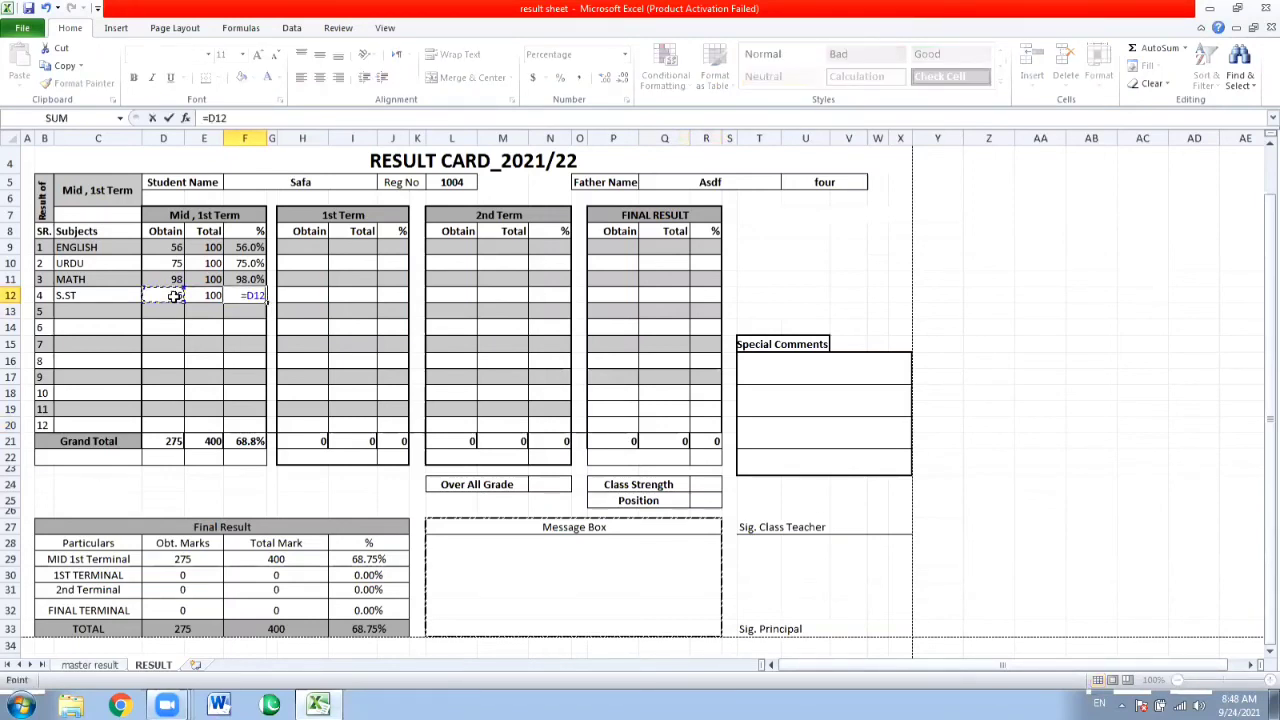
text(/)
click(213, 297)
key(Return)
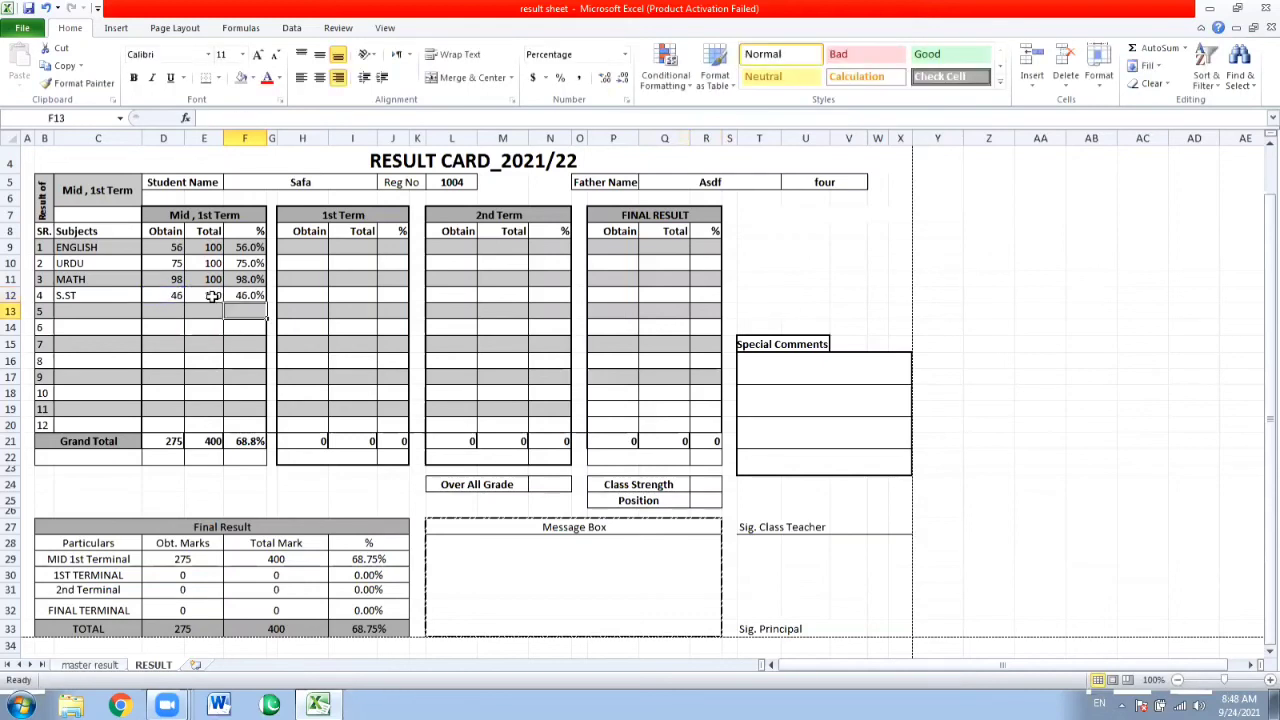
Fill the FINAL RESULT cells P19:R19 of row 11 with the same grey shading.
double_click(621, 403)
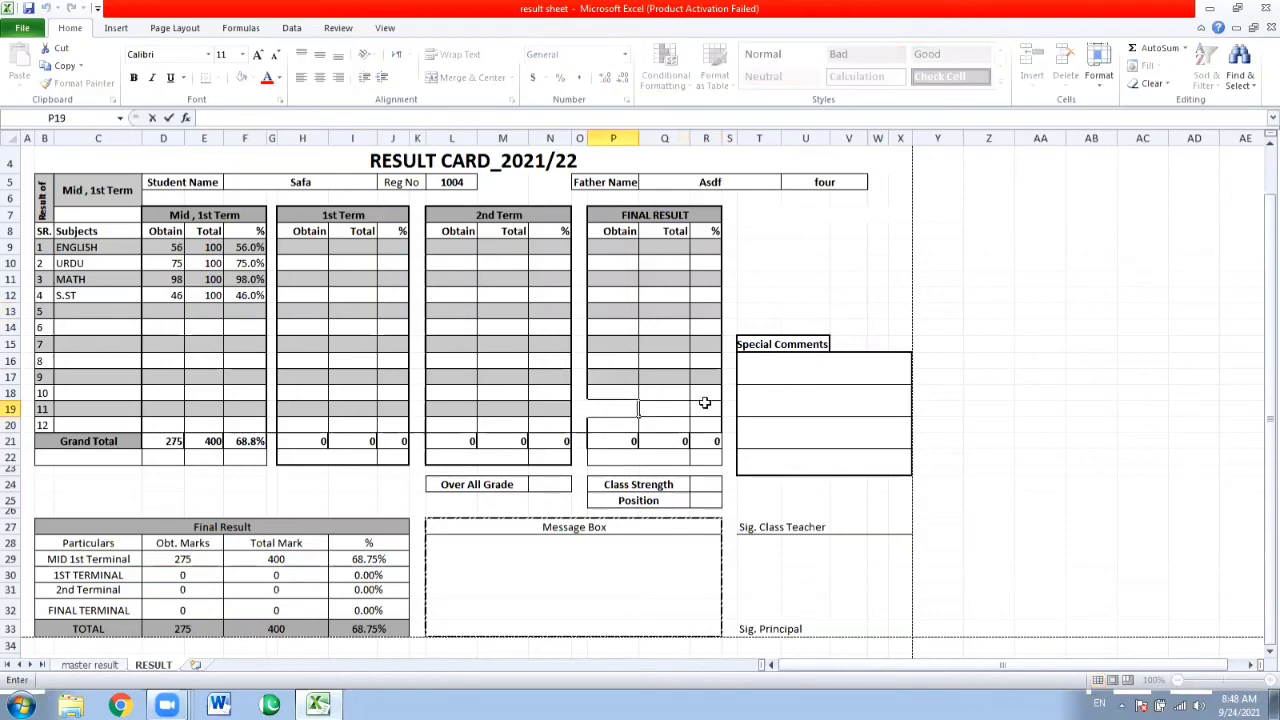
drag(700, 405, 626, 403)
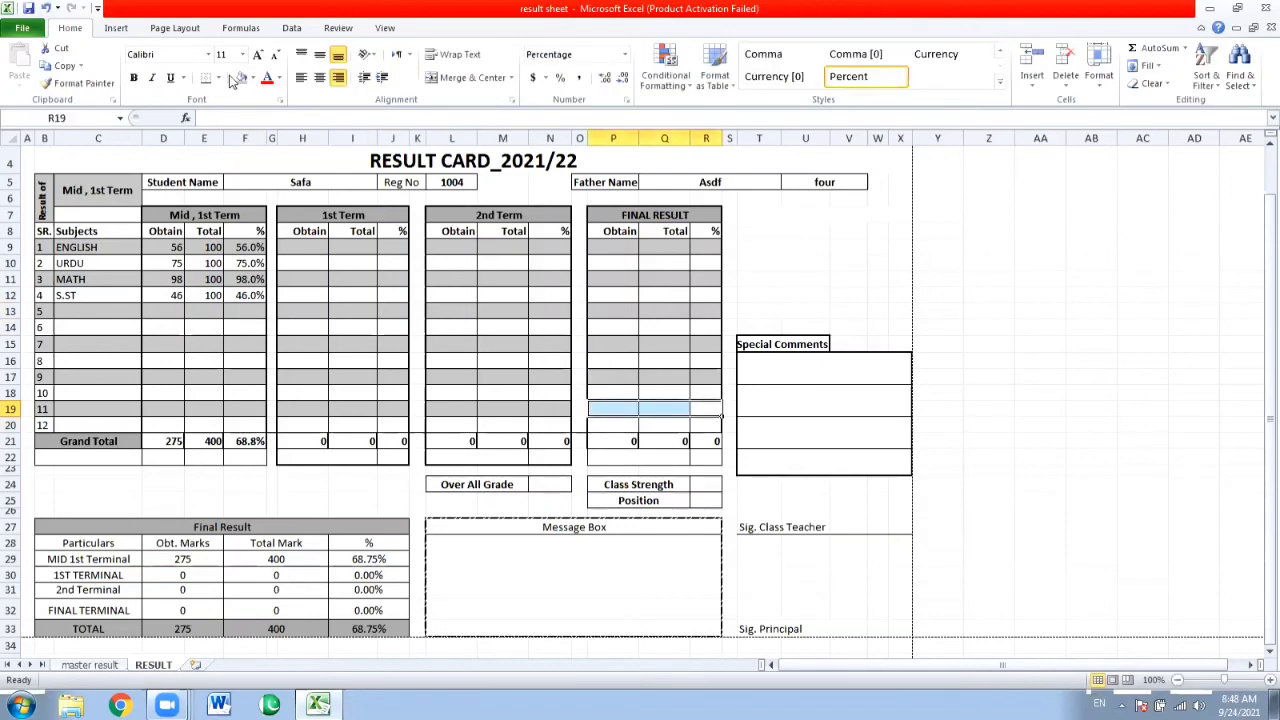
click(545, 290)
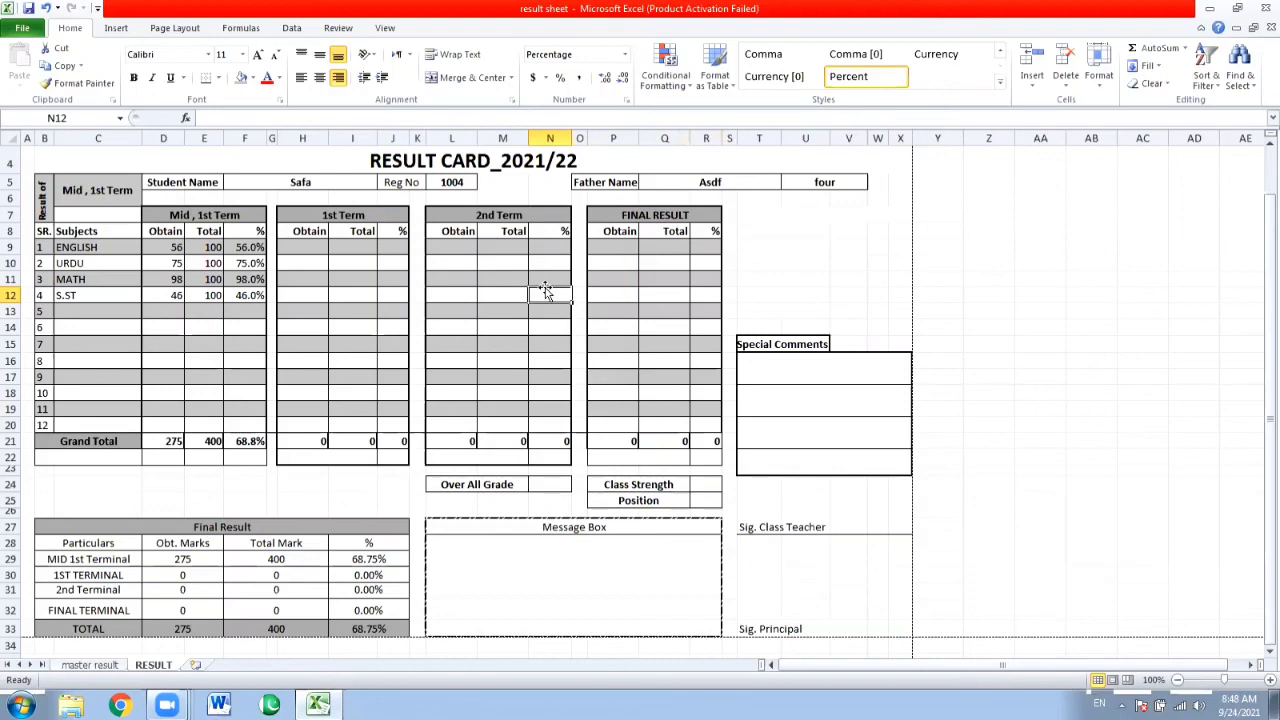
Switch the number format of the S.ST percentage cell F12 to General and back to Percentage.
click(250, 293)
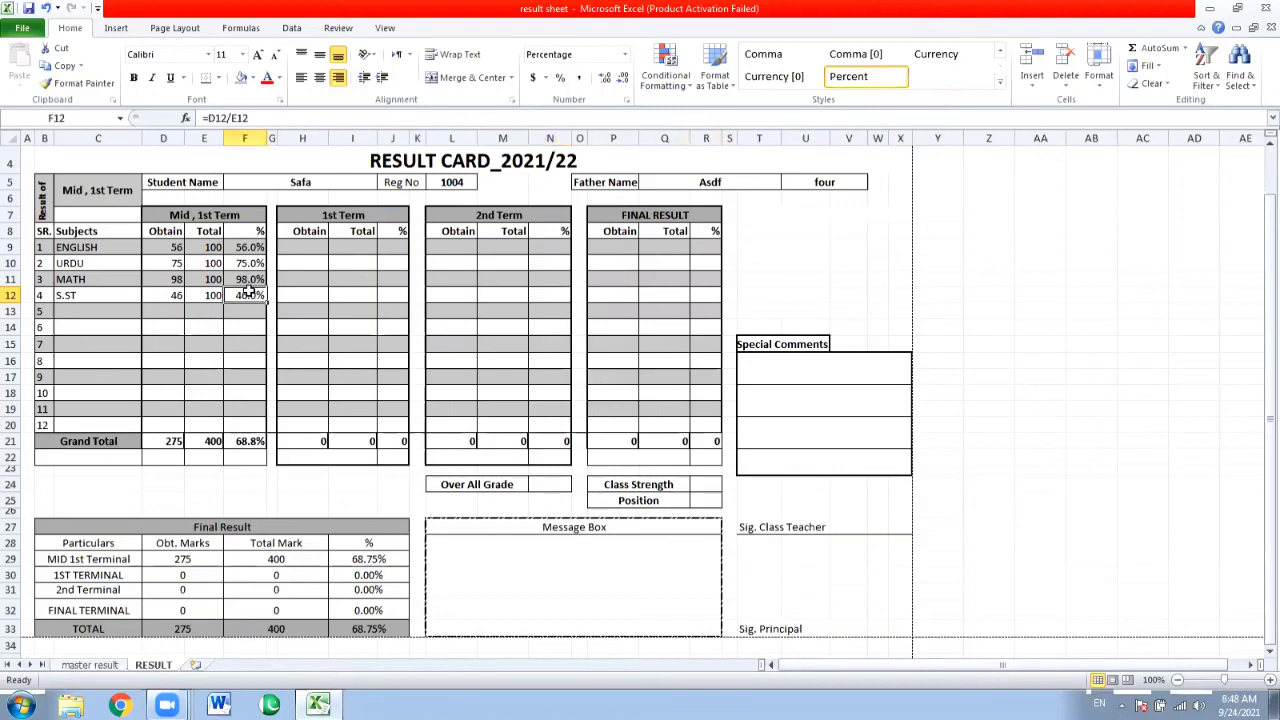
click(626, 56)
click(610, 84)
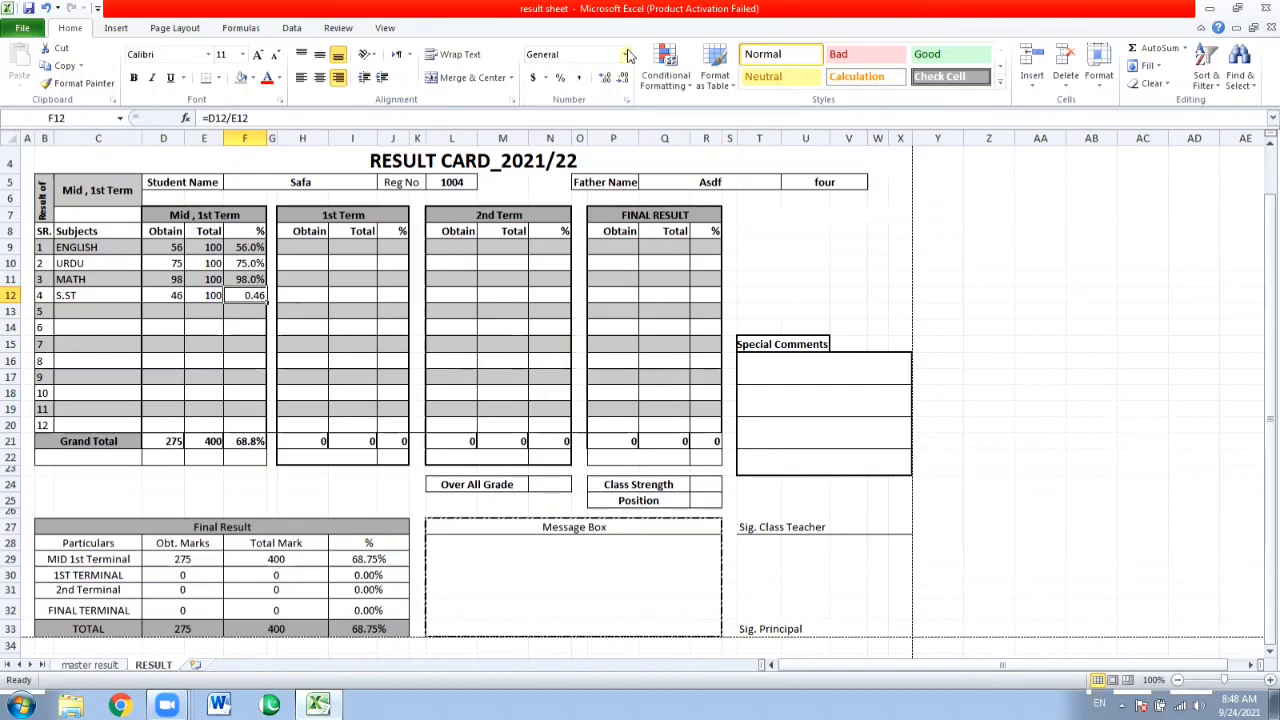
click(626, 55)
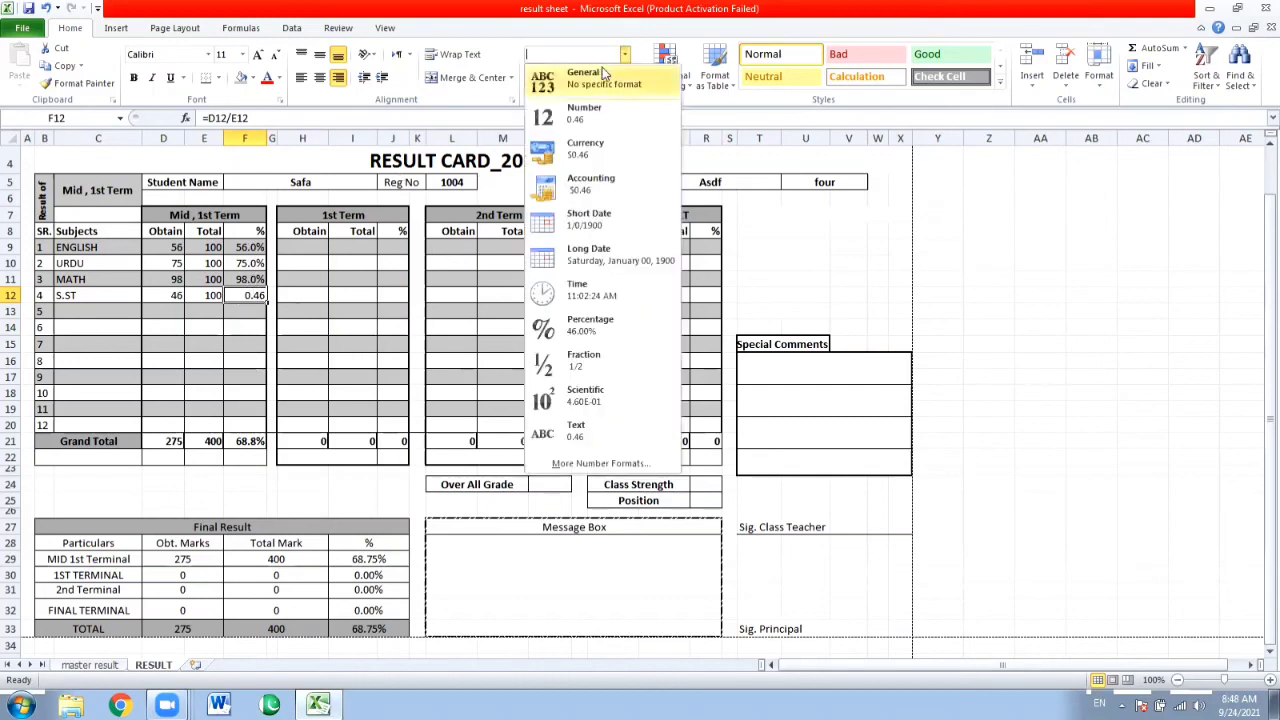
click(562, 334)
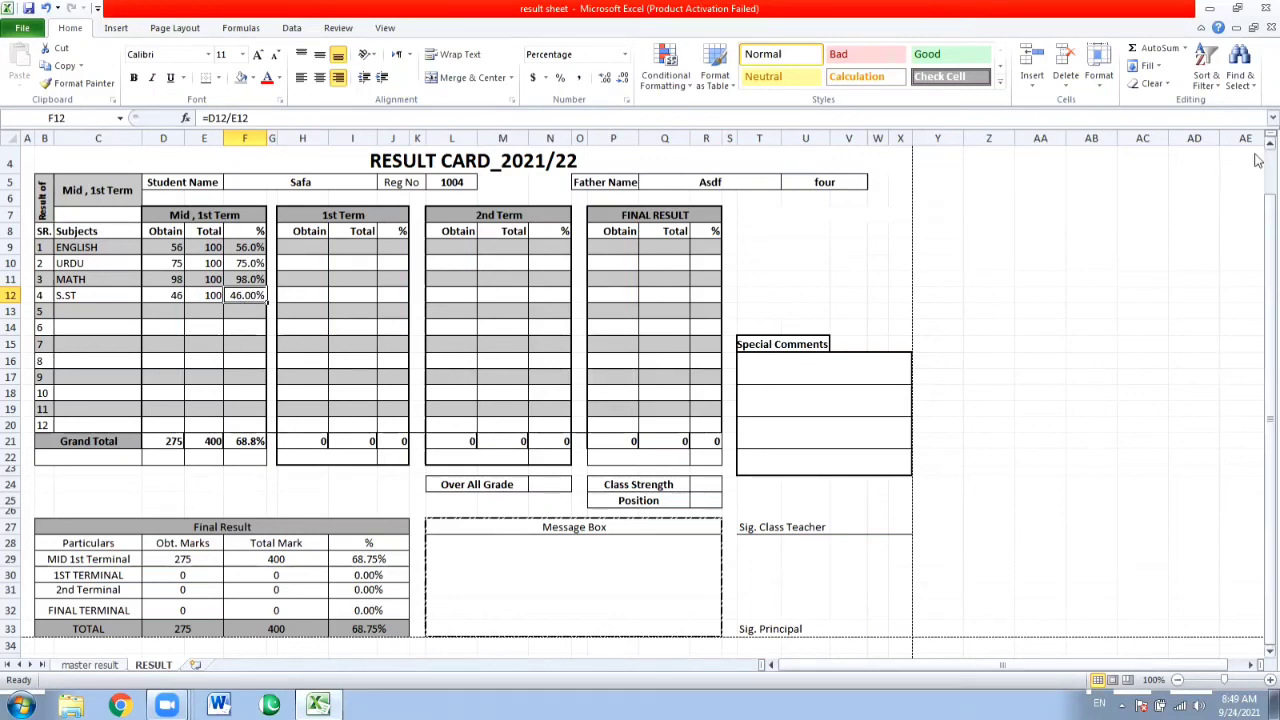
scroll(1270, 150, up, 1)
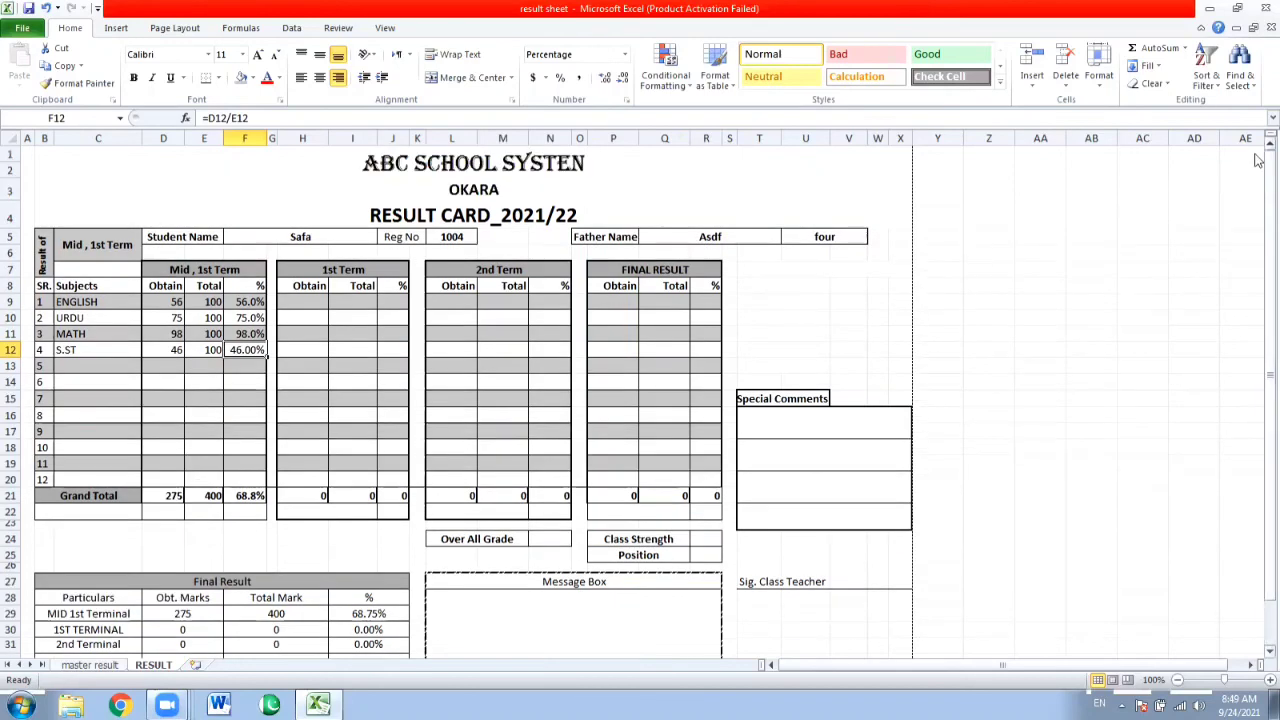
click(1177, 680)
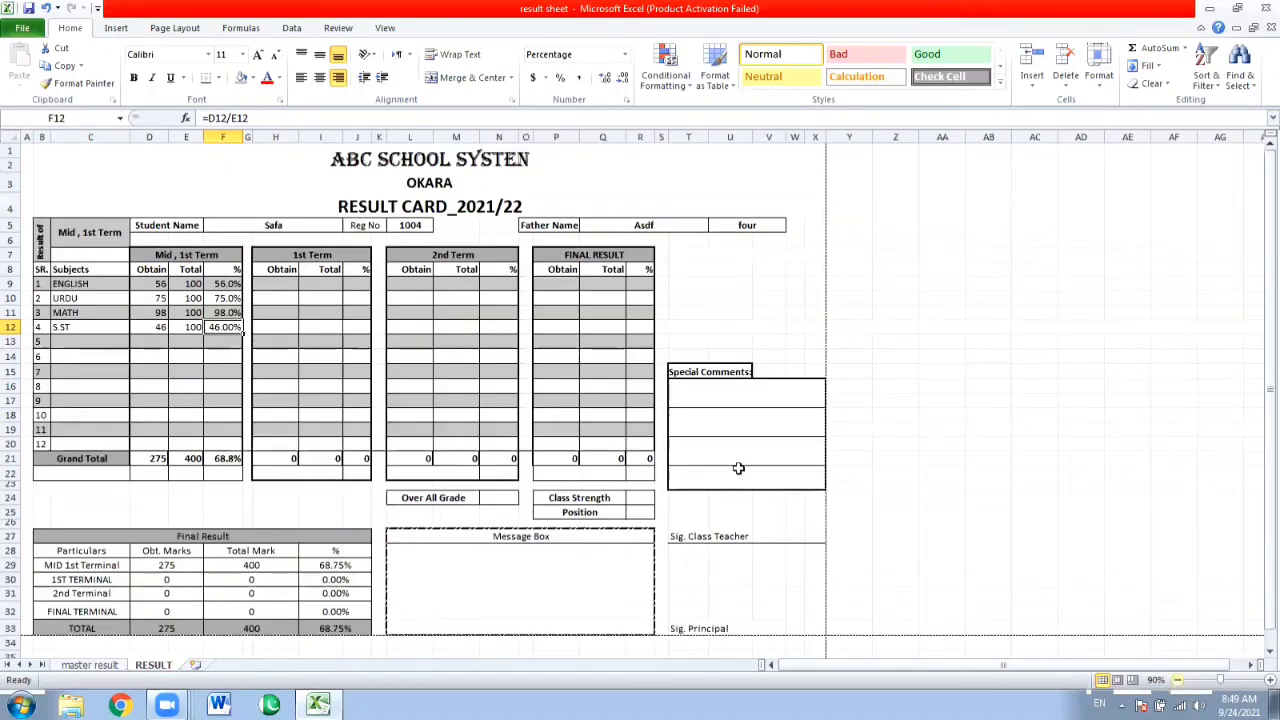
click(593, 414)
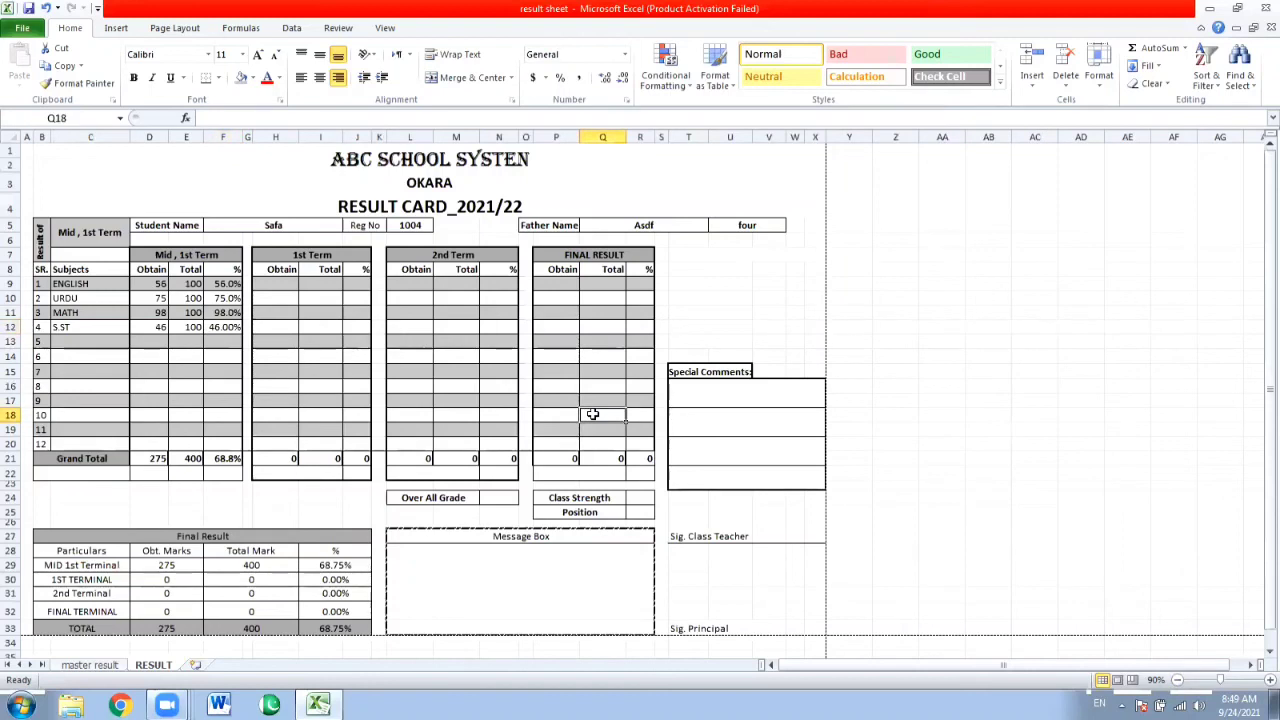